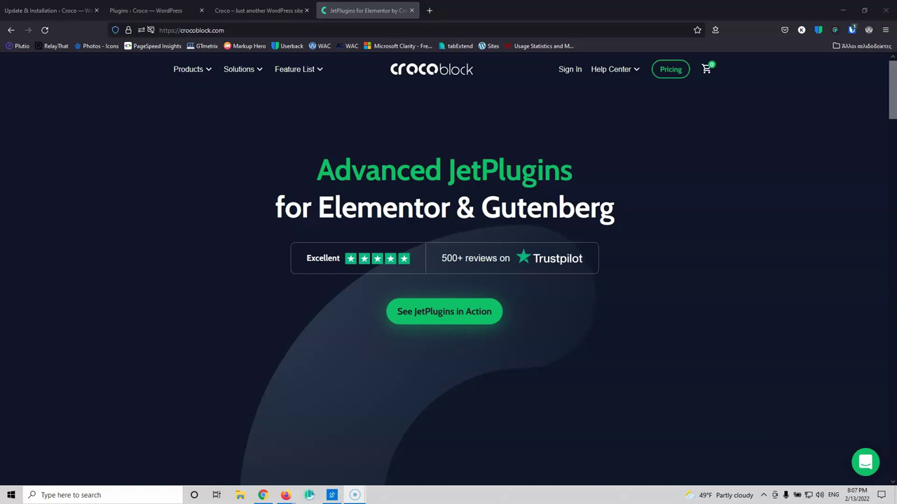
Step: Browse Crocoblock's product and feature listings and open the JetThemeCore plugin page
left_click(26, 85)
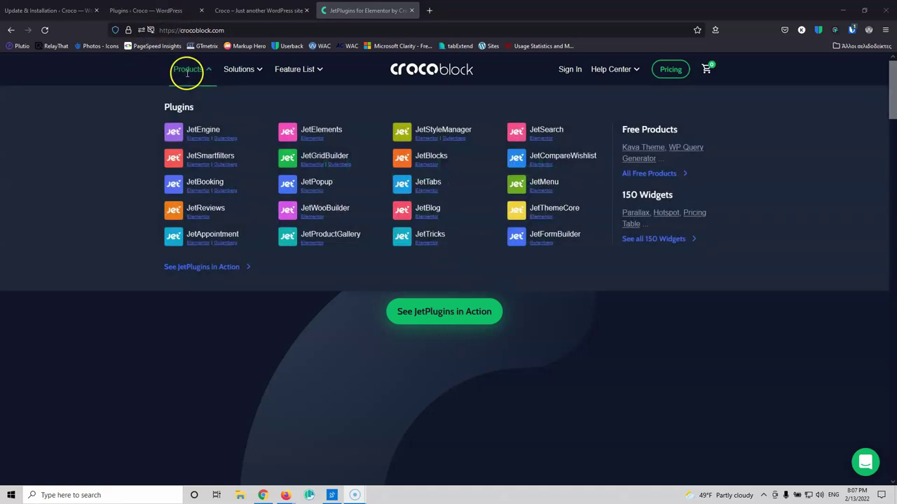
mouse_move(294, 69)
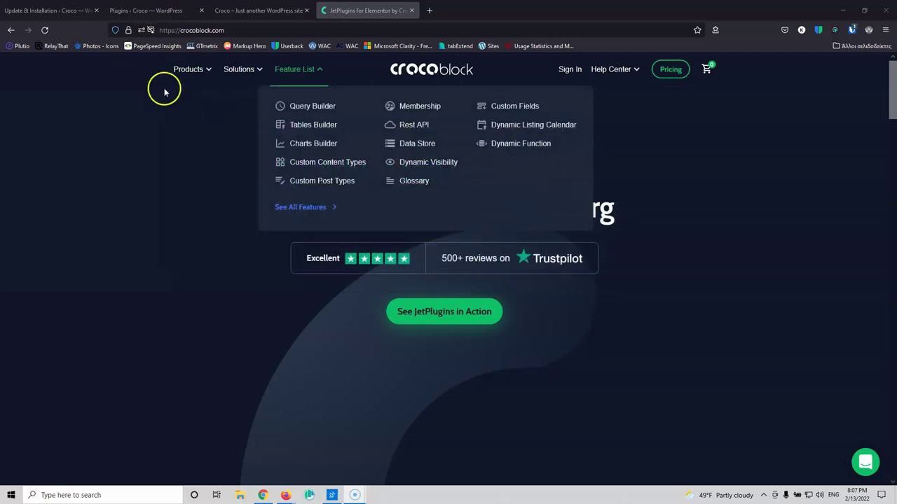
mouse_move(186, 67)
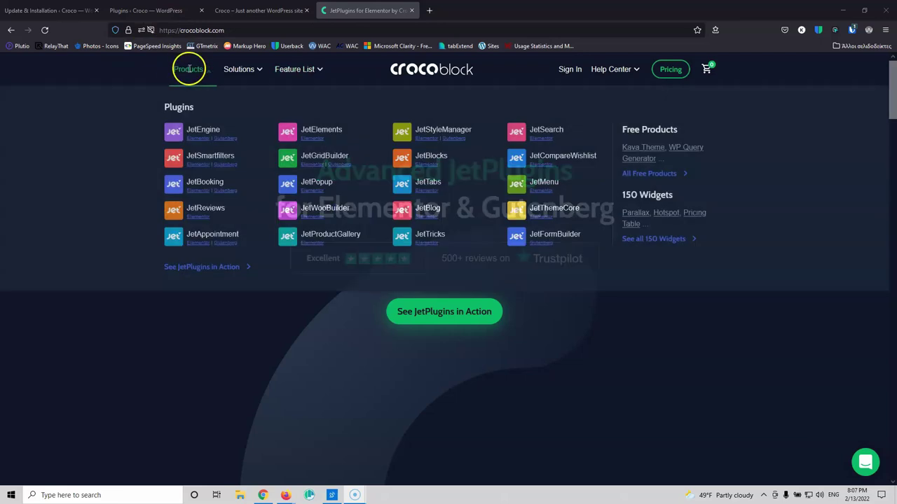
left_click(539, 221)
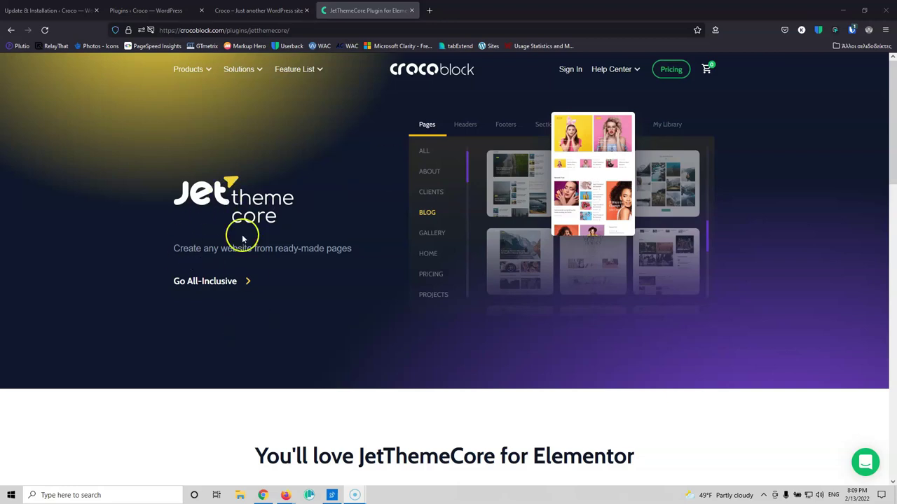
Step: Install the JetThemeCore plugin from the Crocoblock update and installation page in the WordPress admin and activate it
left_click(36, 10)
mouse_move(31, 345)
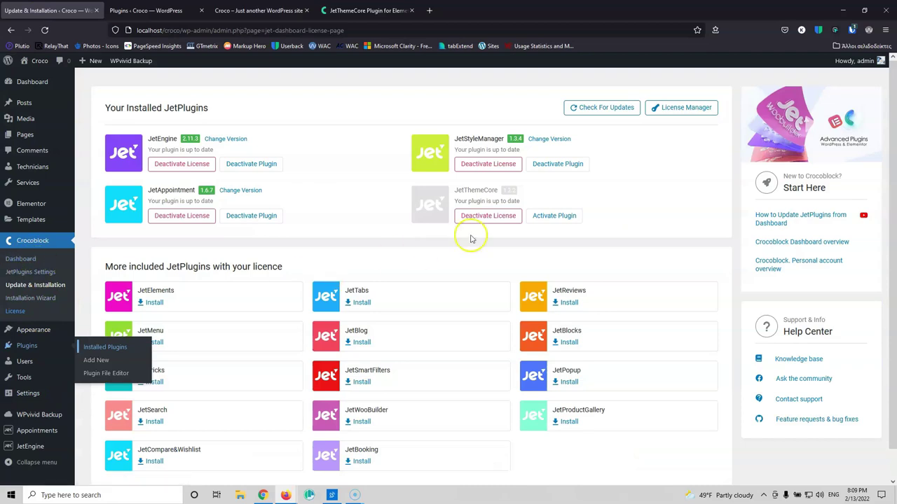
left_click(44, 30)
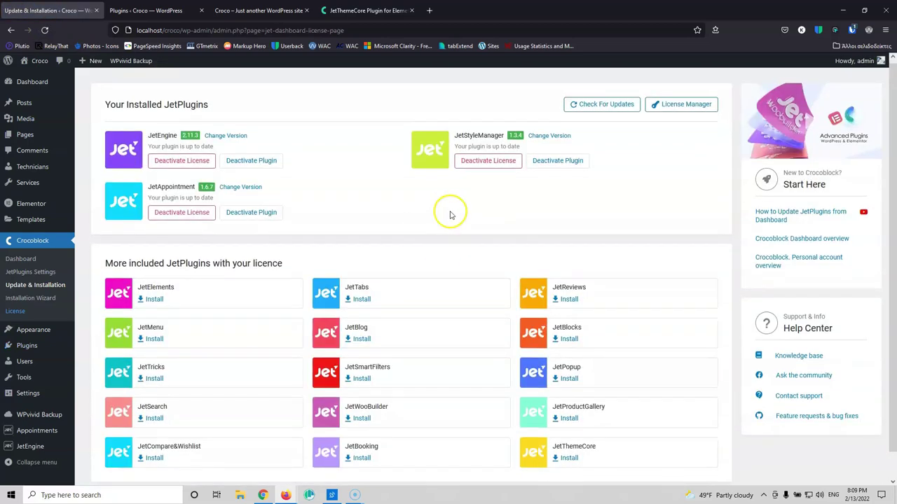
left_click(570, 432)
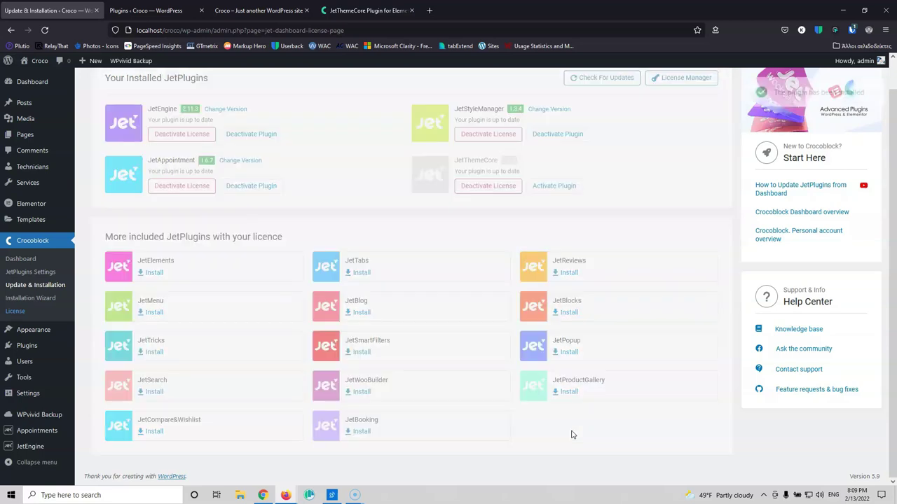
left_click(550, 185)
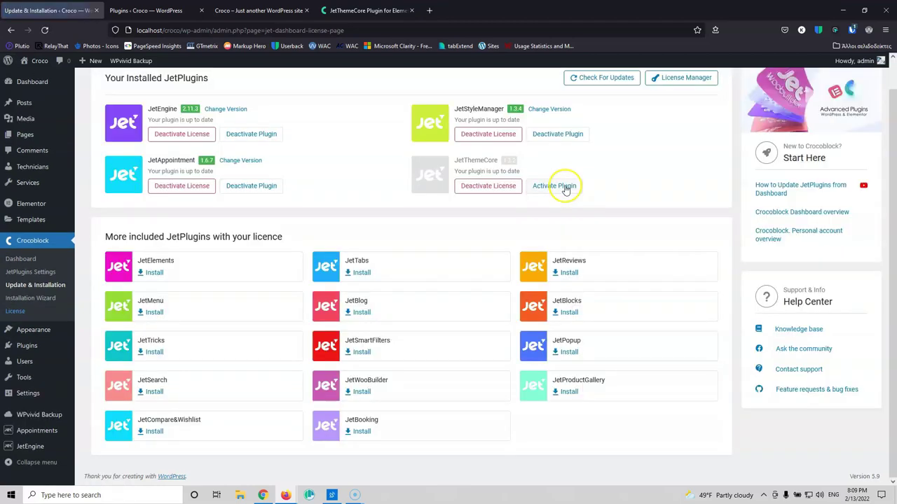
left_click(564, 187)
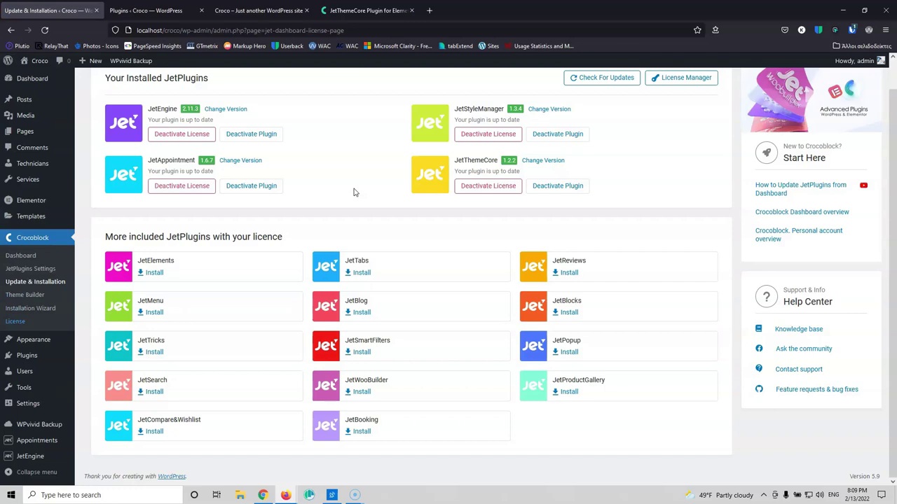
Step: Close the Crocoblock page and review the service cards on the Croco site's Services page
left_click(411, 10)
left_click(266, 10)
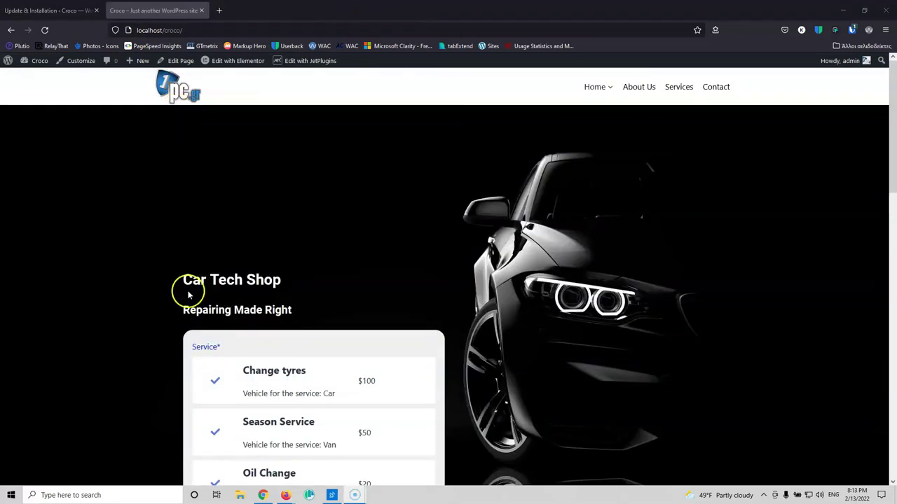
left_click(679, 87)
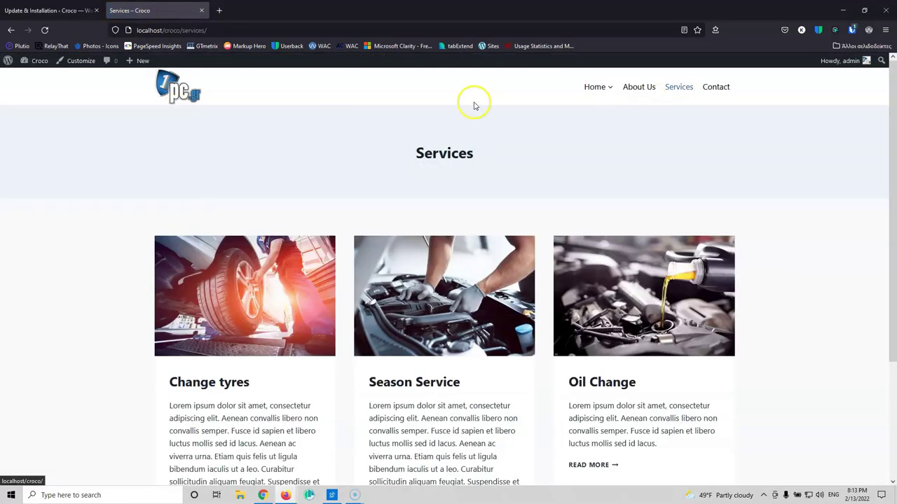
scroll(468, 317, "down", 3)
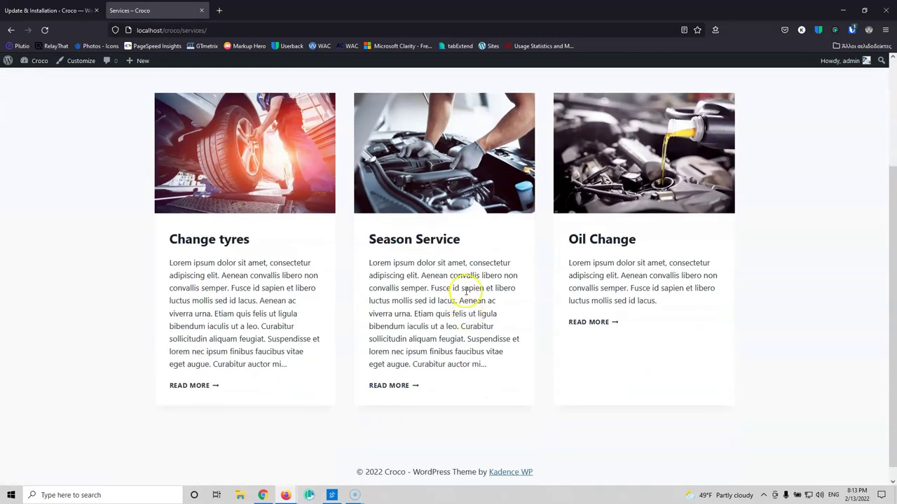
scroll(463, 302, "up", 1)
scroll(323, 288, "up", 2)
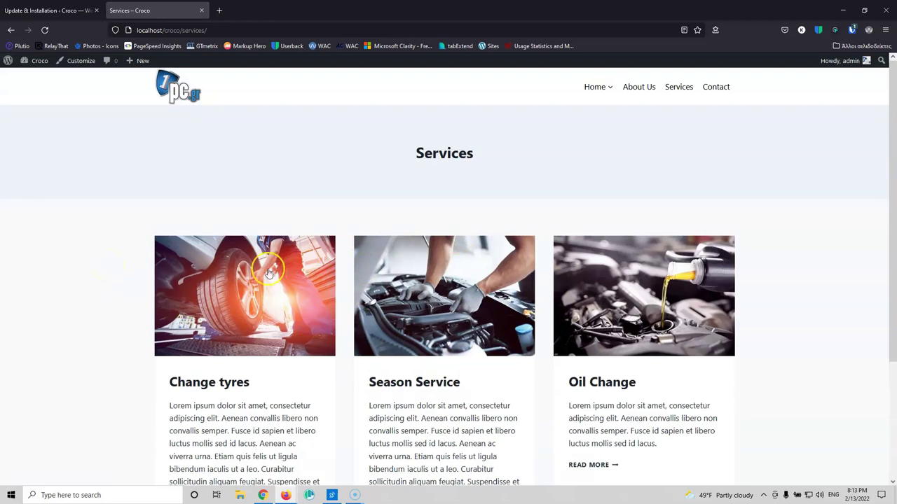
Step: Open JetEngine's custom post types list and compare the Services post type slug with the Services page's URL
left_click(52, 10)
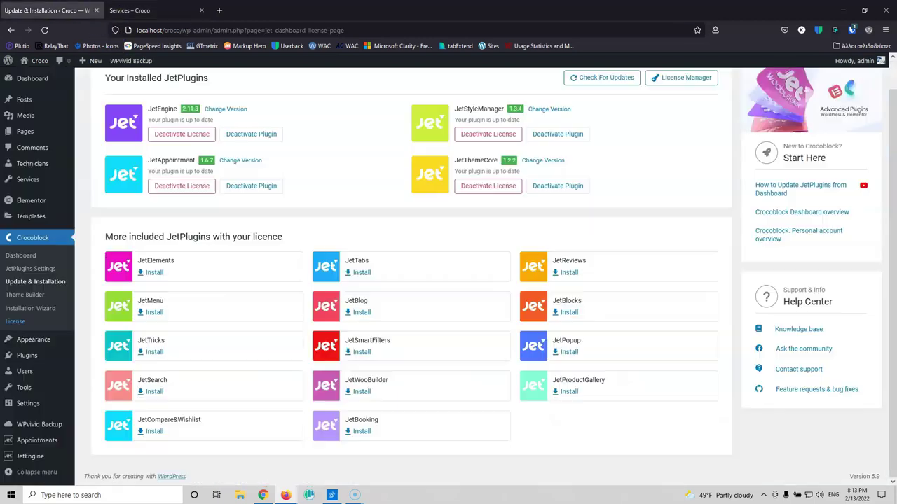
mouse_move(32, 461)
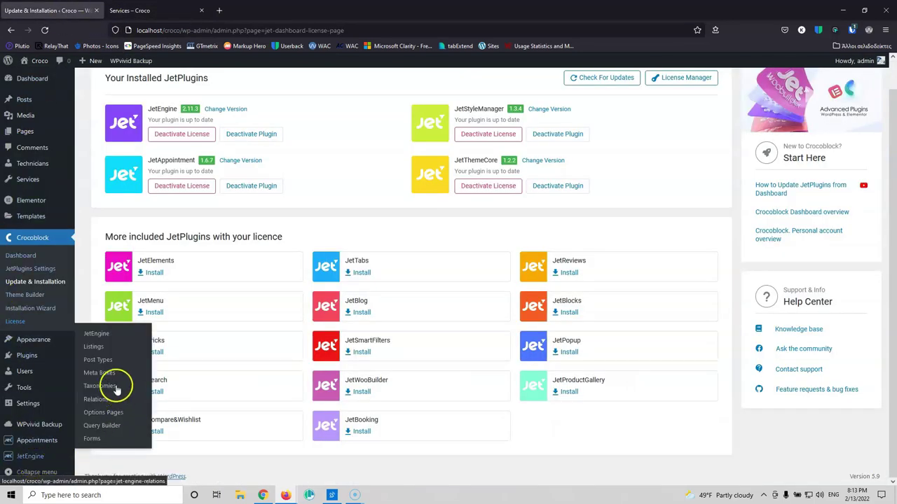
left_click(98, 360)
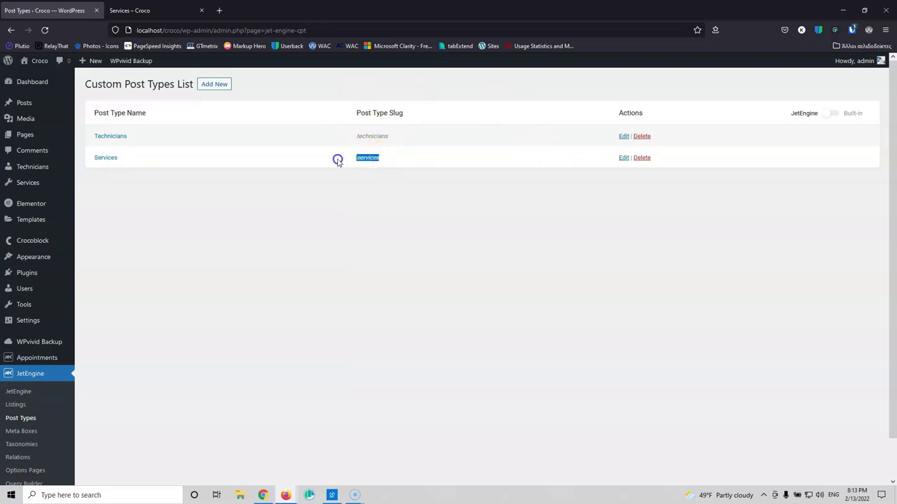
left_click(348, 164)
left_click(166, 12)
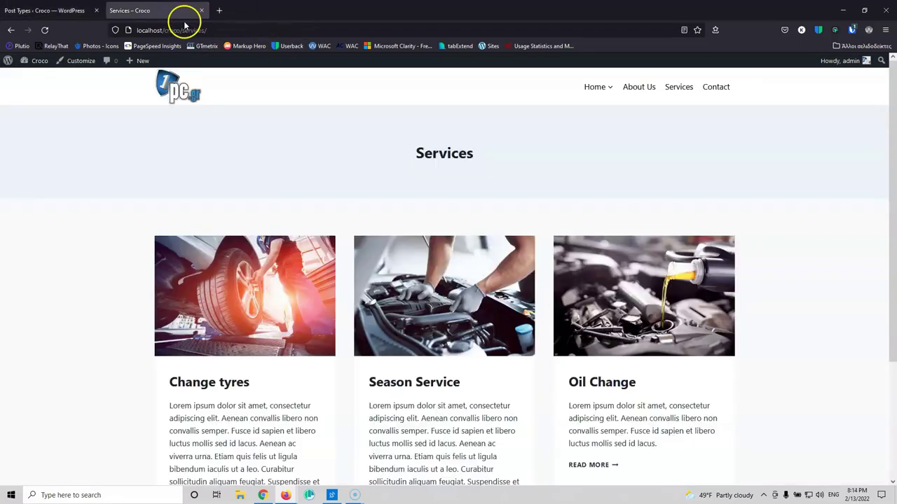
left_click(183, 30)
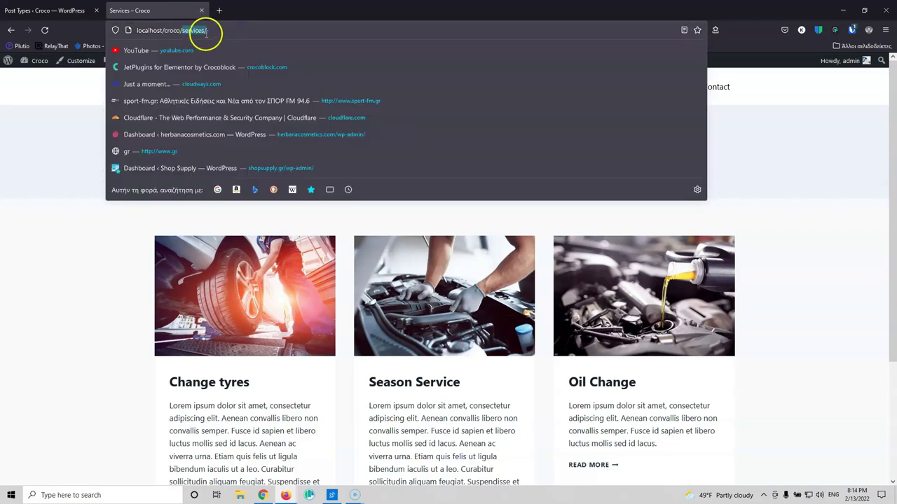
Step: Copy the technicians post type slug and load the site's localhost/croco/technicians archive with it
left_click(61, 6)
left_click_drag(391, 137, 354, 137)
key("ctrl+c")
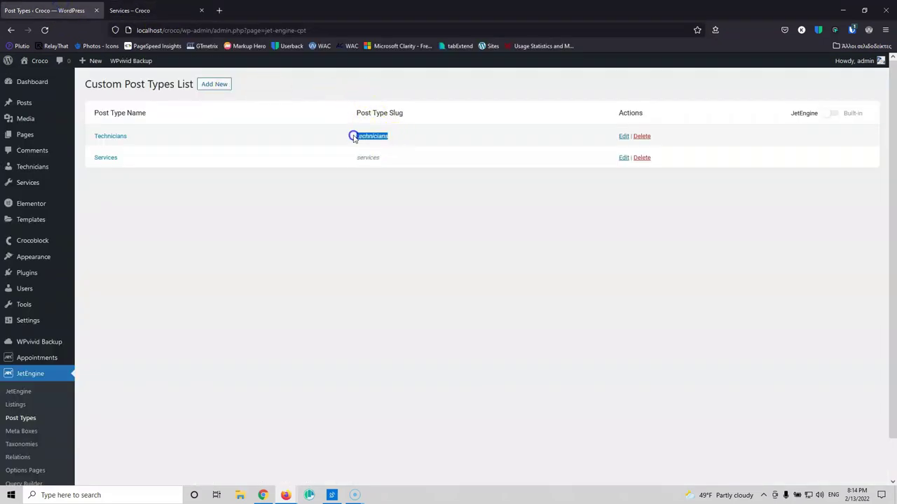
left_click(140, 10)
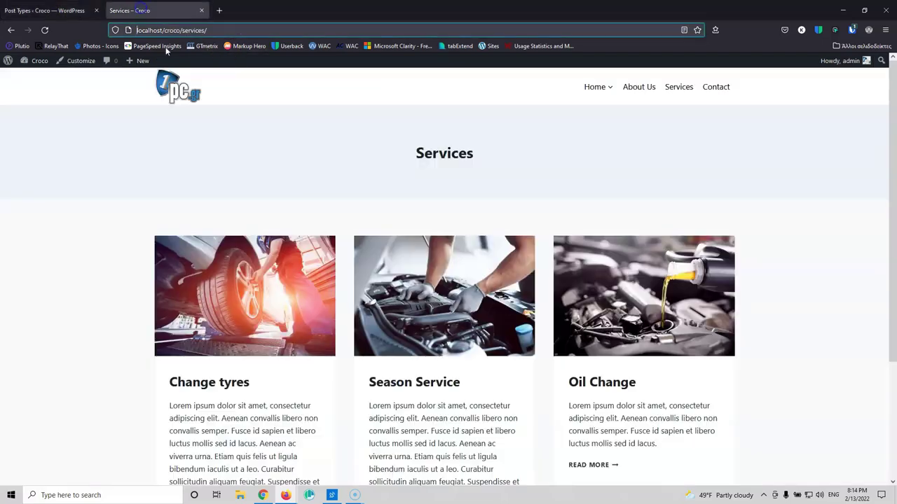
left_click_drag(163, 30, 217, 29)
key("ctrl+v")
key("Return")
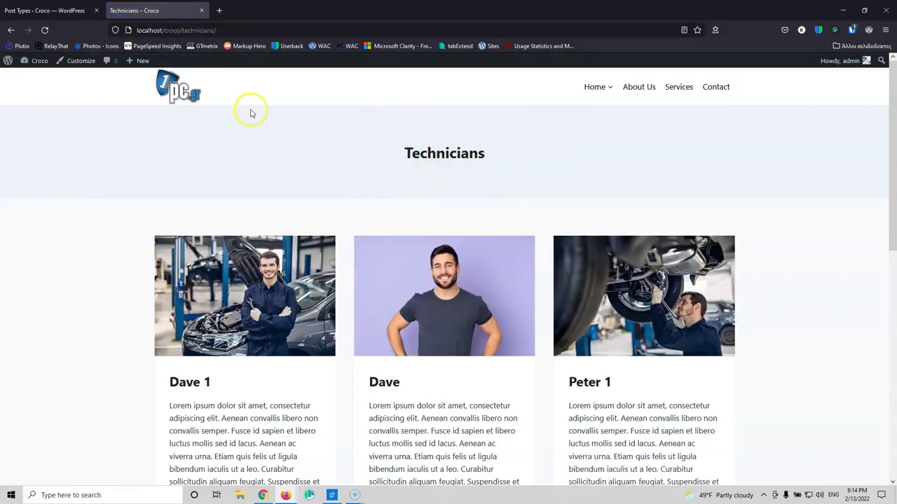
Step: Open the list of all WordPress pages and check it against the site's Technicians archive
key("ctrl+Page_Up")
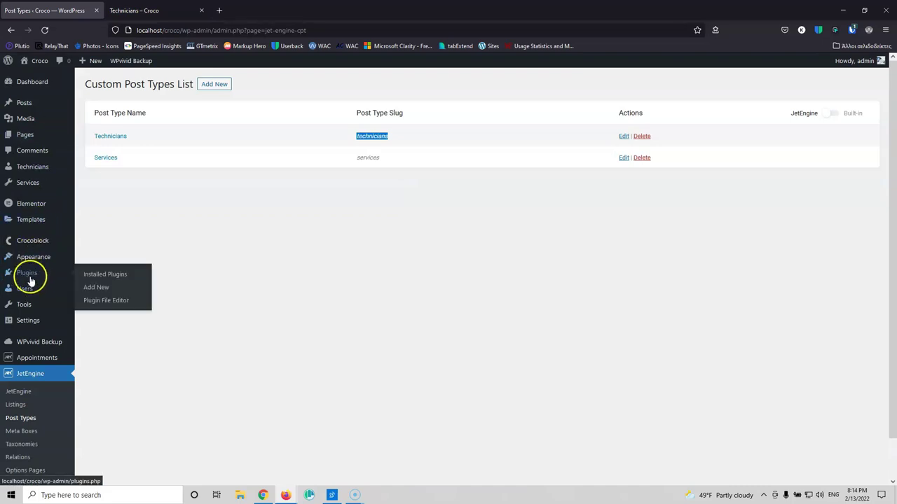
mouse_move(28, 134)
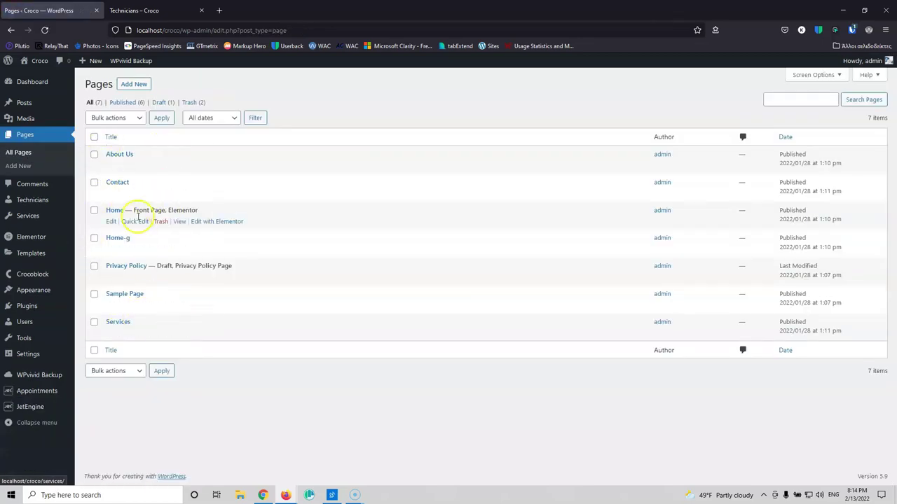
left_click(175, 10)
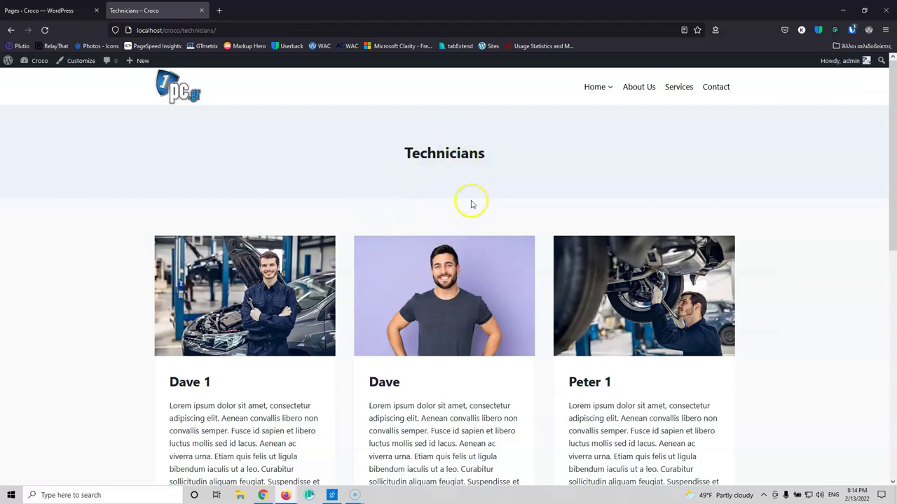
left_click(49, 10)
mouse_move(21, 109)
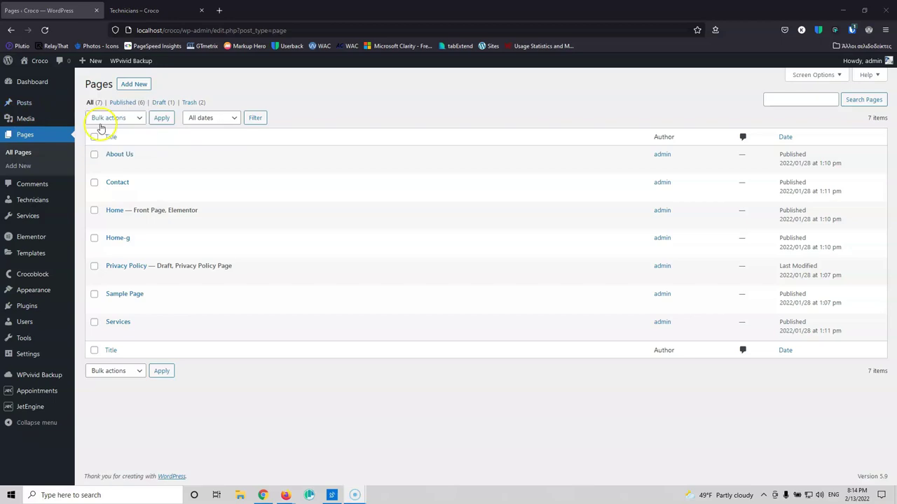
left_click(160, 14)
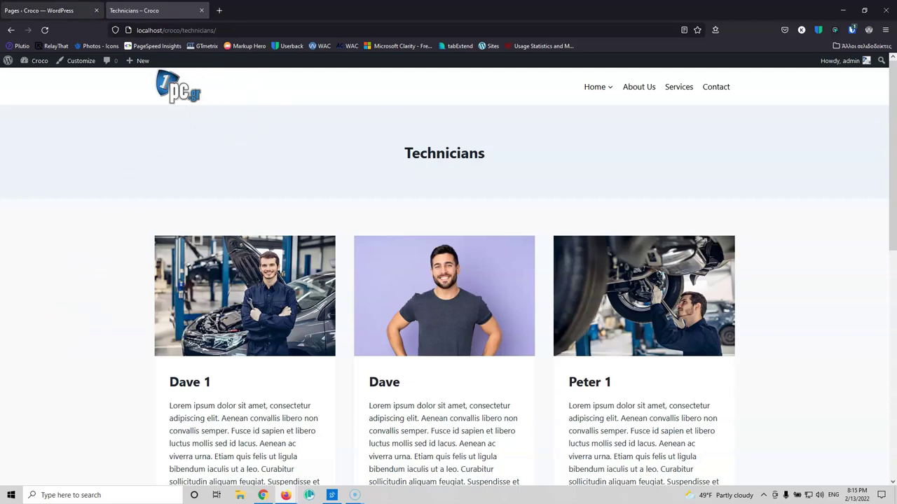
left_click(70, 10)
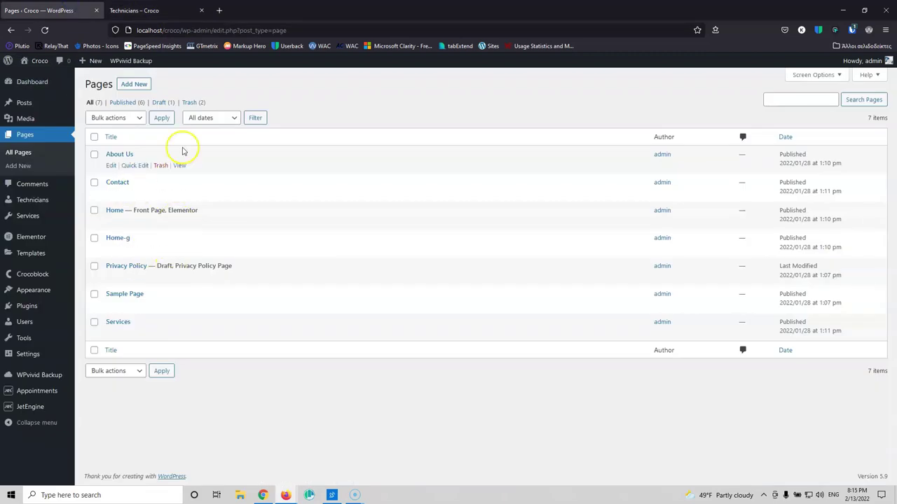
left_click(157, 9)
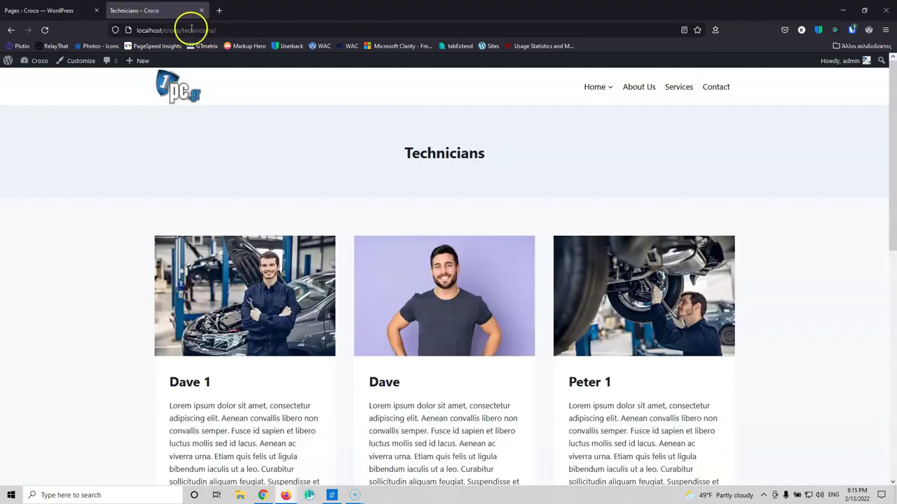
key("ctrl+shift+Tab")
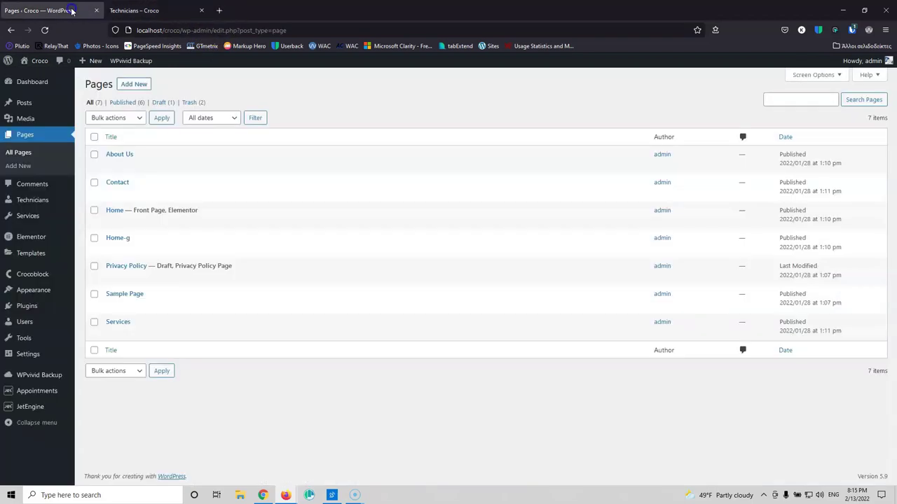
Step: View the Services page from the pages list in a new tab and return to the list
mouse_move(41, 413)
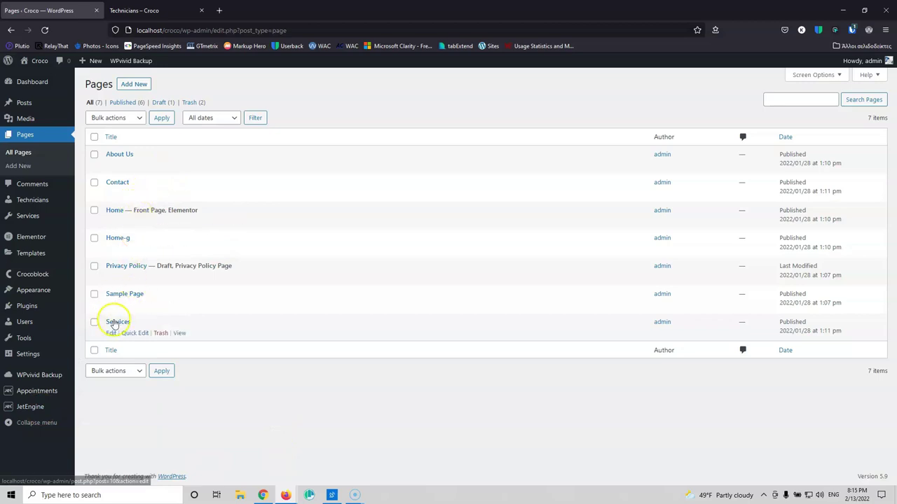
middle_click(180, 333)
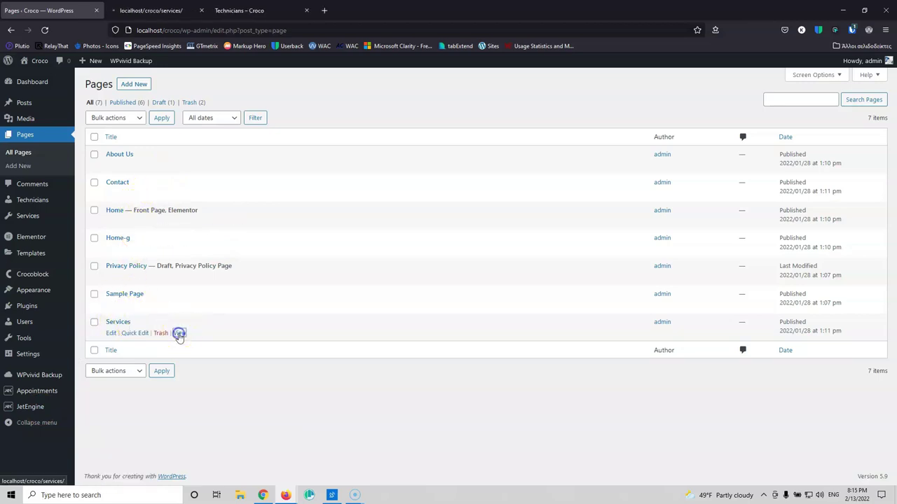
left_click(226, 10)
left_click(160, 10)
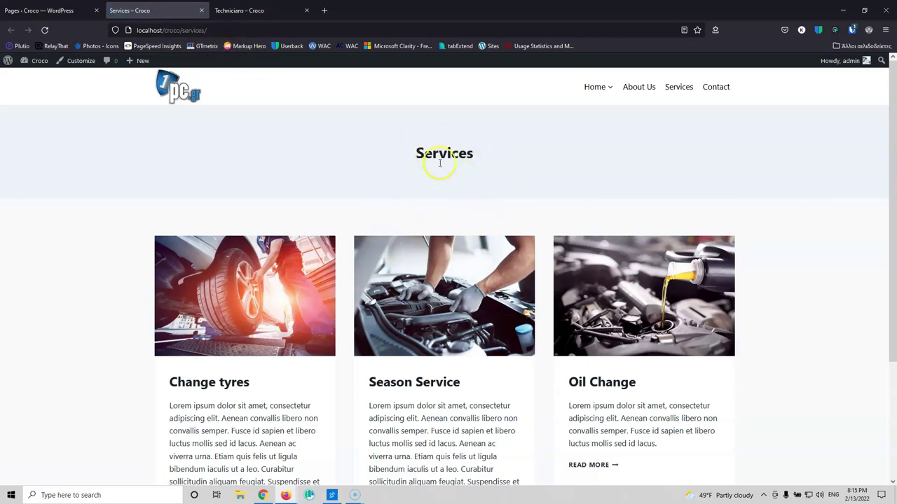
left_click(85, 10)
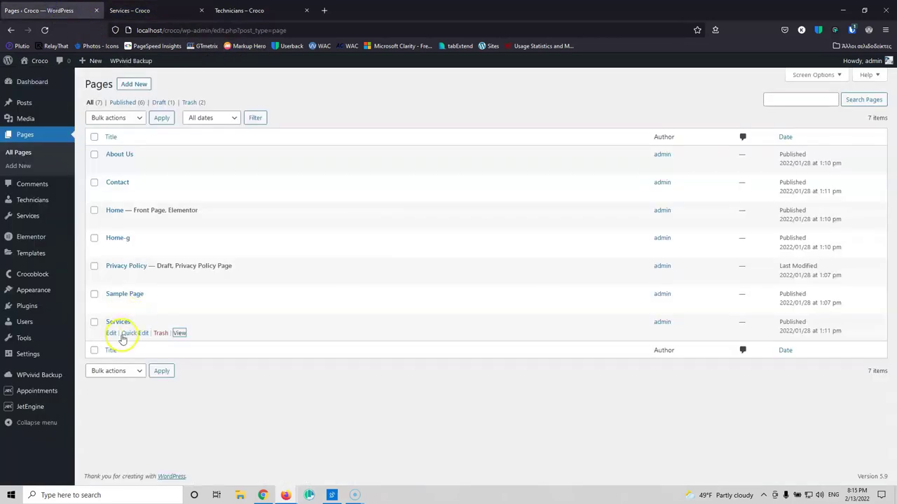
Step: Change the Services page's slug to all-services with Quick Edit and update it
left_click(130, 333)
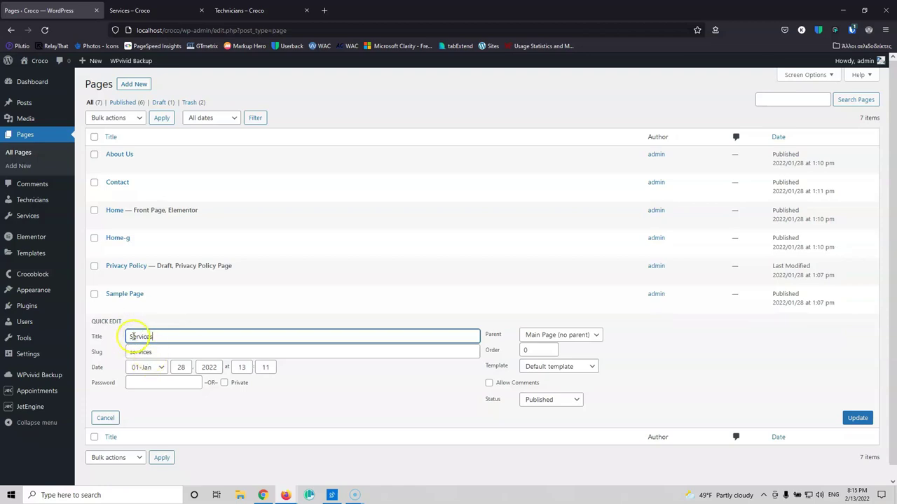
left_click(128, 352)
type("all")
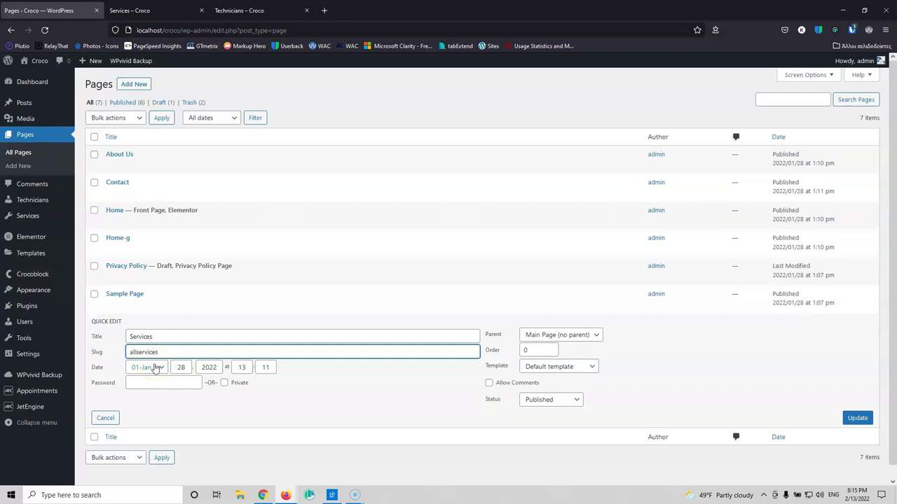
type("-")
left_click(849, 418)
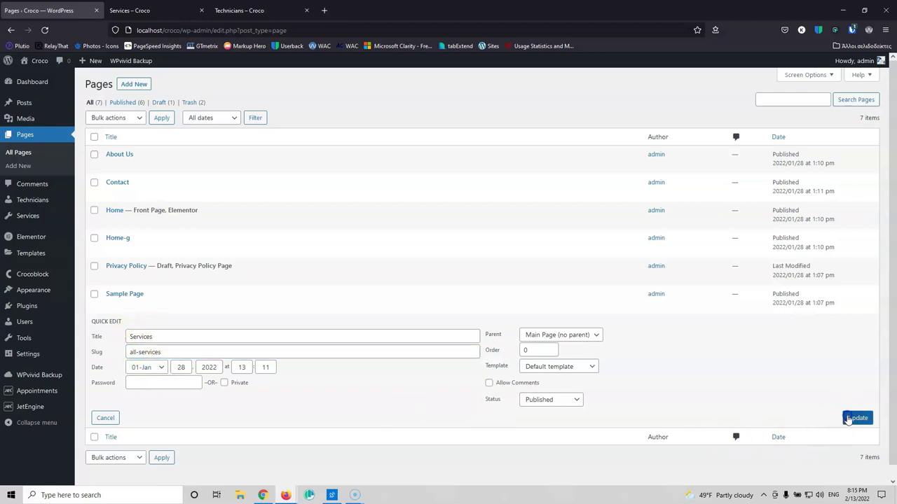
Step: Return to the site's home page and open Services from its navigation to check where the link leads
left_click(156, 10)
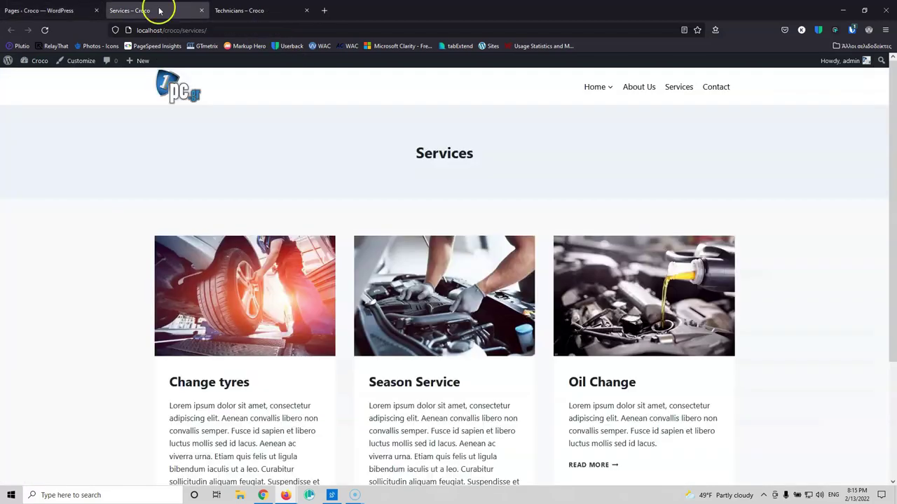
left_click(179, 88)
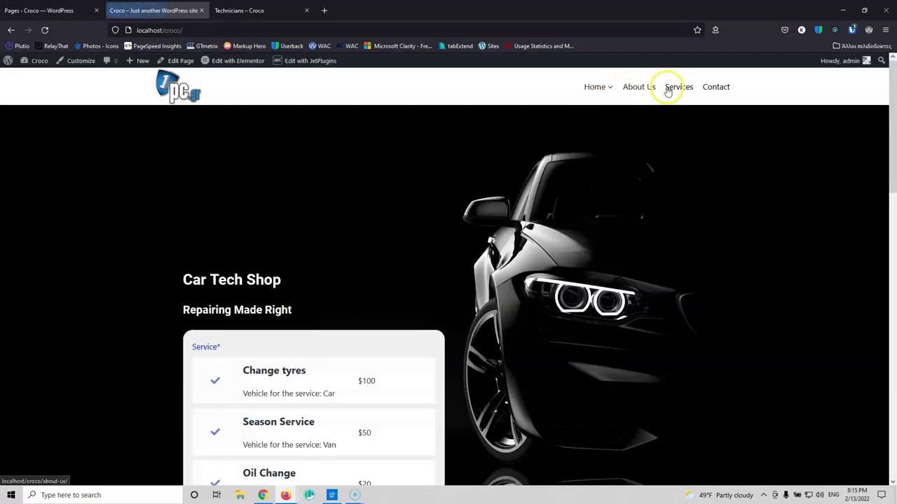
left_click(683, 89)
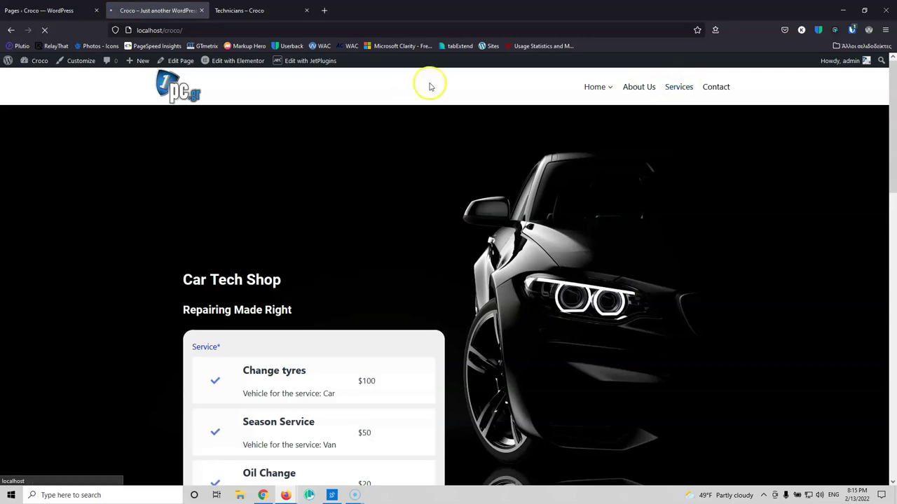
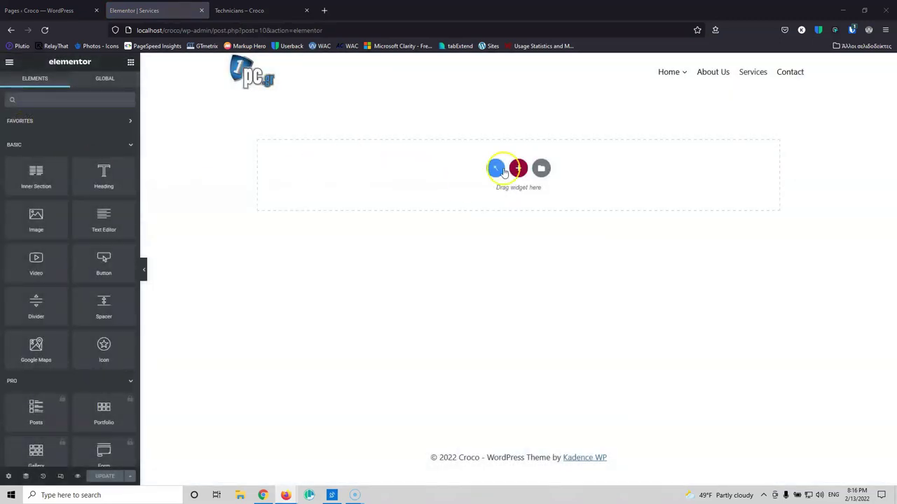
Step: Add a one-column section to the Services page and choose the Classic background type for it
left_click(518, 168)
left_click(300, 188)
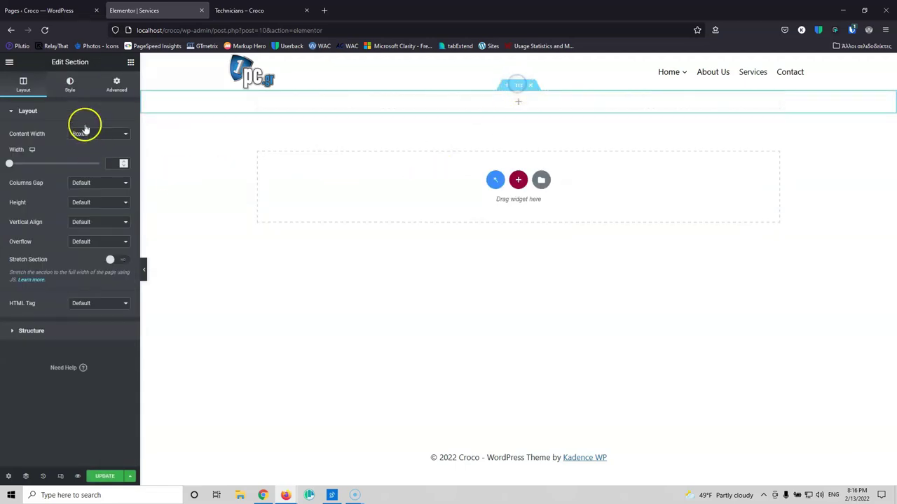
left_click(71, 84)
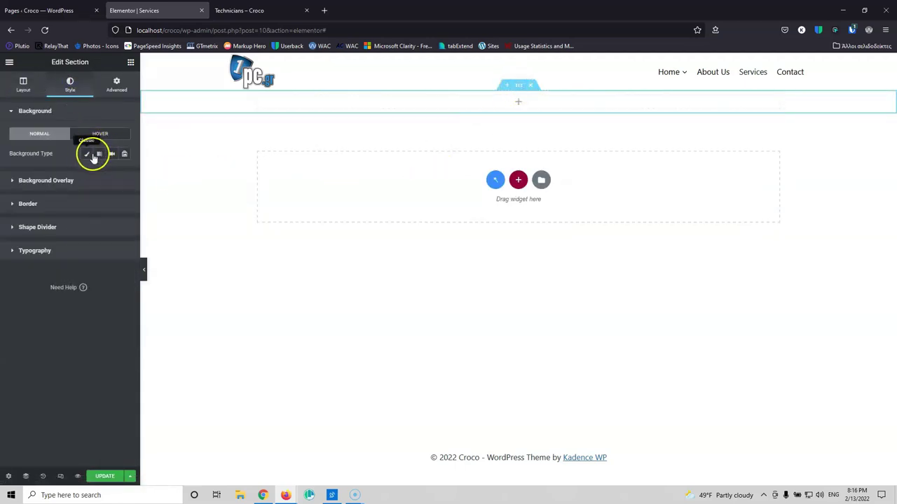
left_click(87, 154)
Step: Insert master-collects-rebuilt-motor-car-1600.jpg as the section's background image, with both its title and alt text set to "services"
left_click(77, 221)
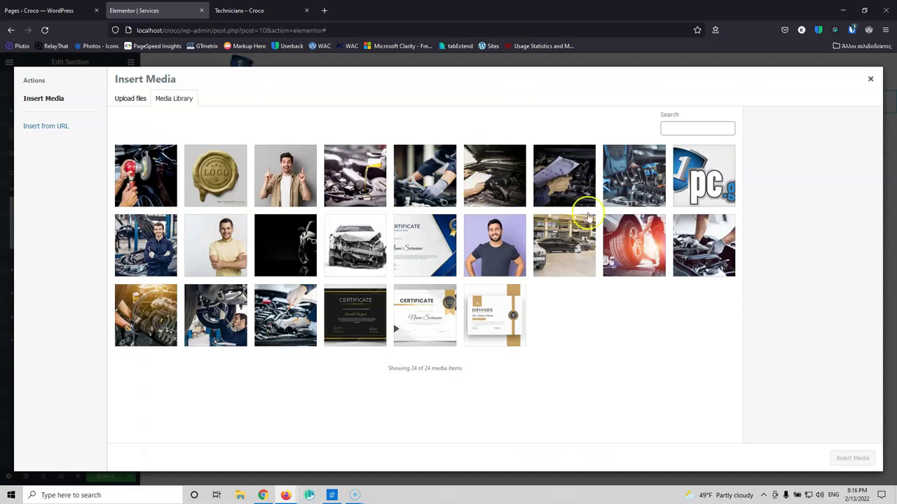
left_click(630, 186)
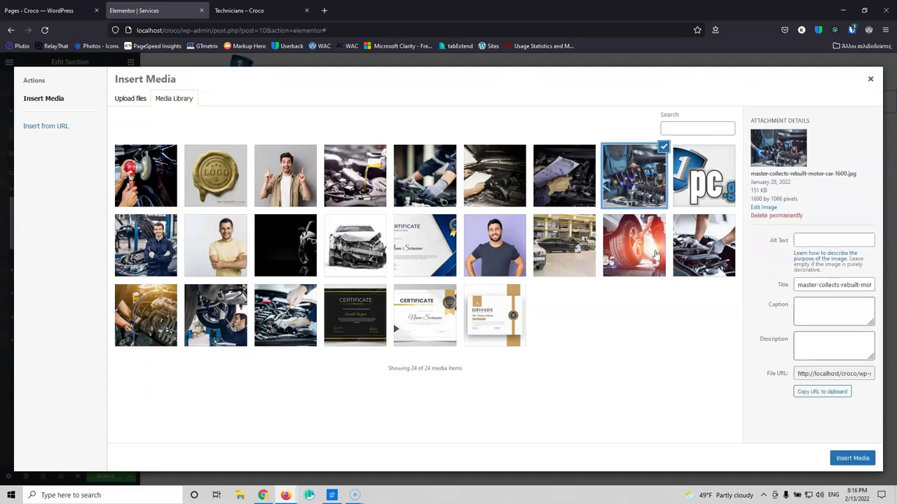
left_click(818, 284)
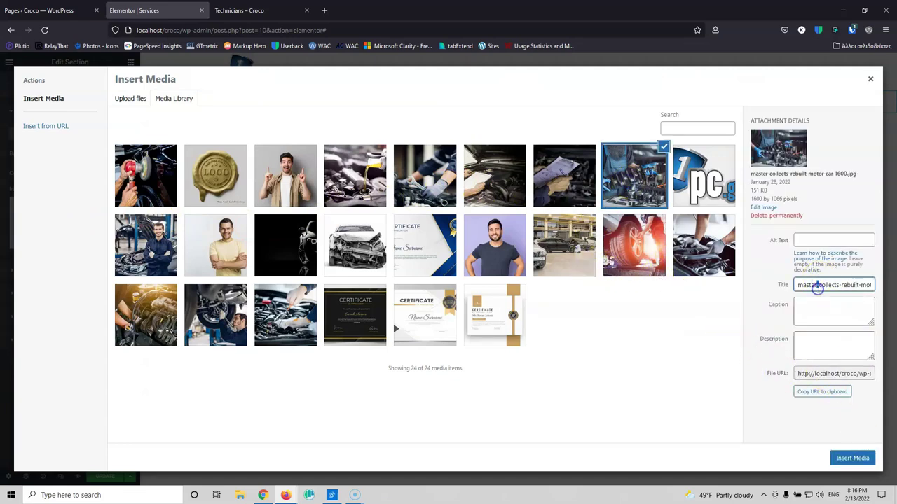
triple_click(817, 286)
type("aervices")
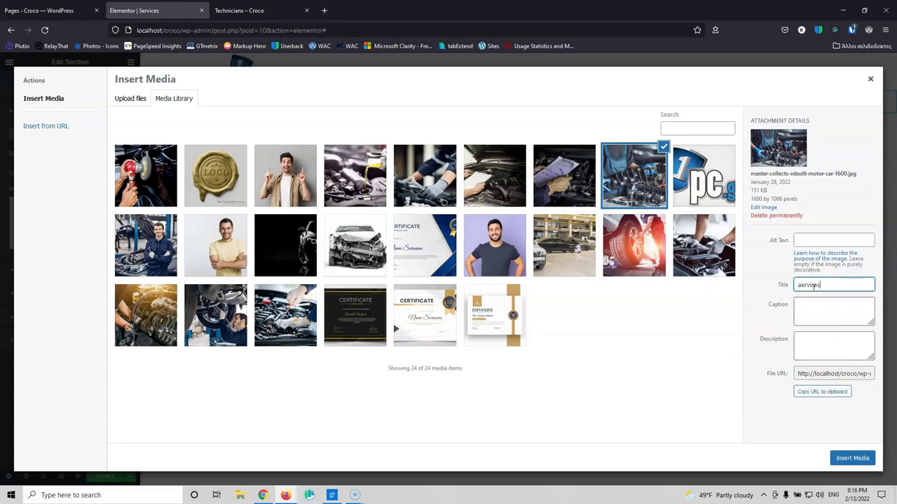
left_click_drag(817, 286, 725, 284)
left_click(828, 240)
type("services")
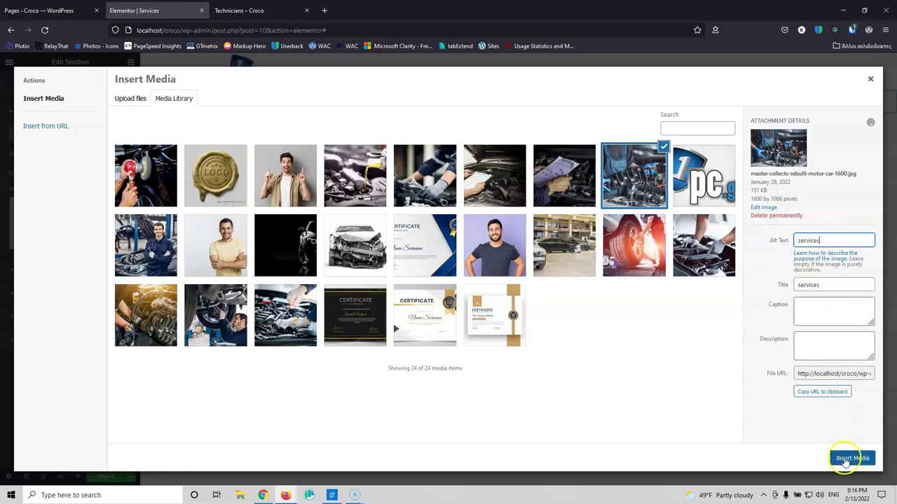
left_click(852, 459)
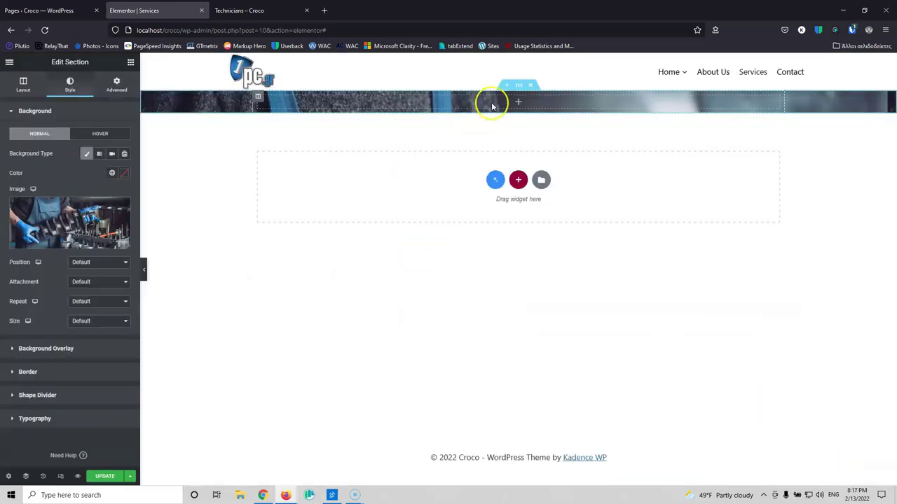
Step: Add a Heading widget inside the section with the title "Our Services"
left_click(131, 62)
left_click_drag(103, 187, 494, 116)
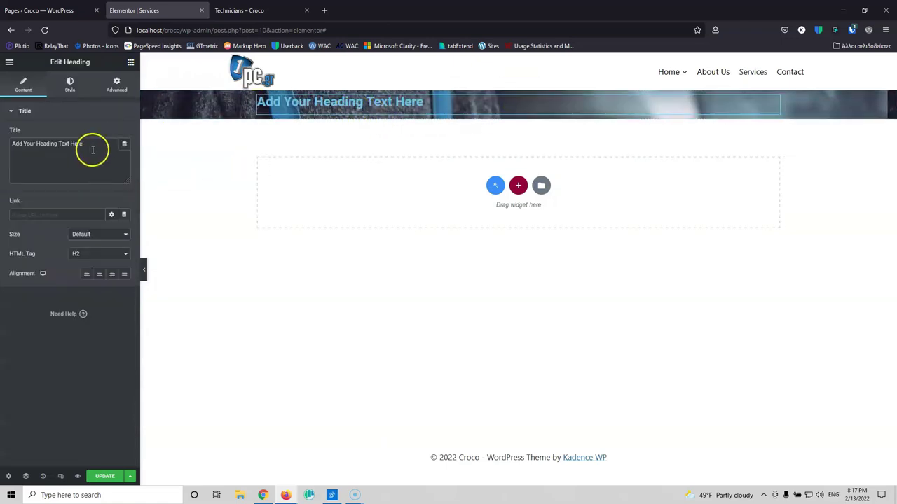
left_click_drag(88, 144, 11, 143)
type("services")
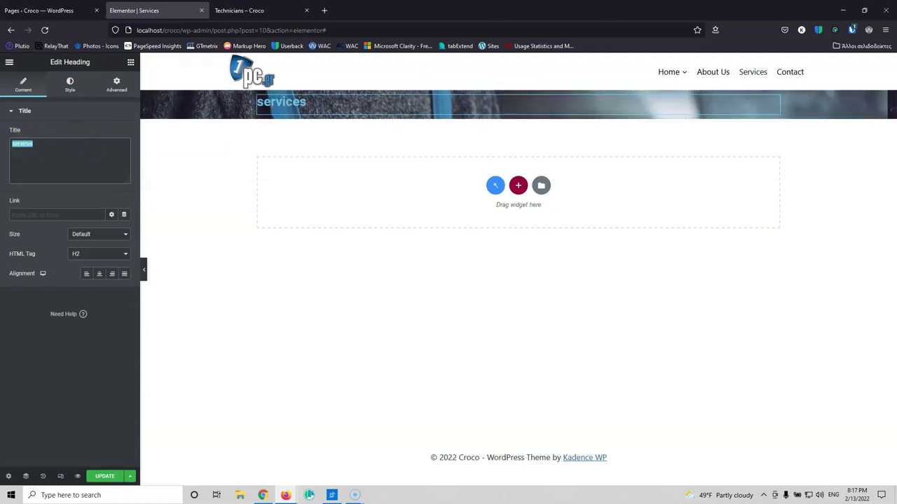
type("Our S")
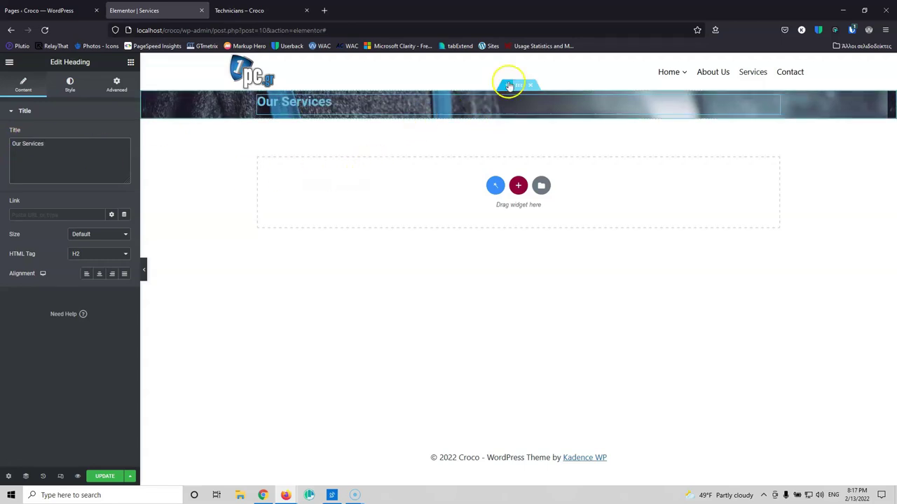
Step: Set the heading's section to Min Height with a minimum height of 200 px
left_click(63, 91)
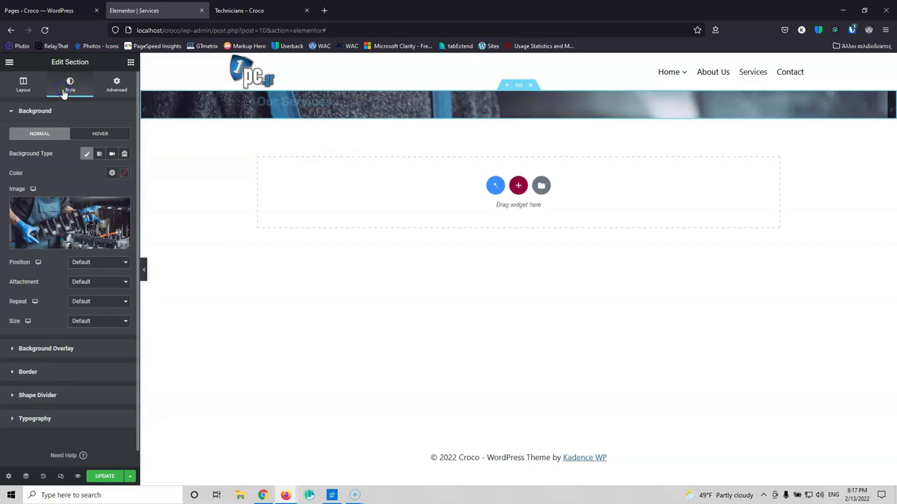
left_click(23, 85)
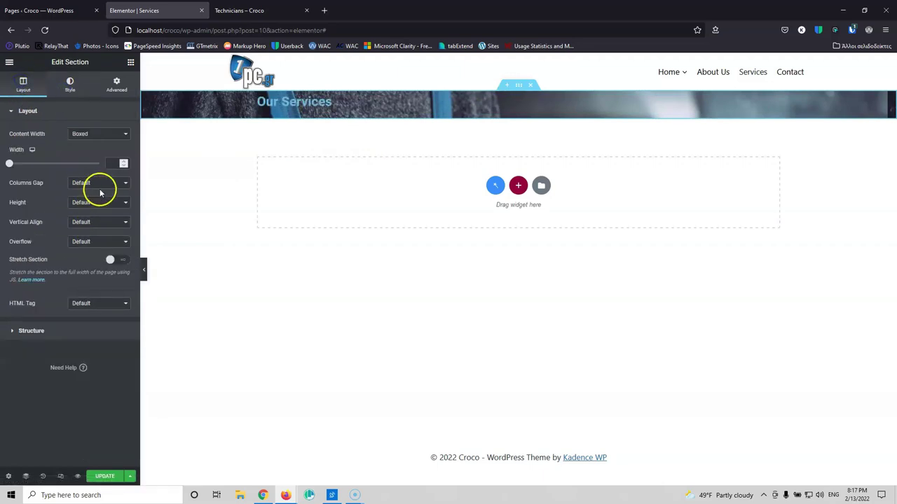
left_click(96, 235)
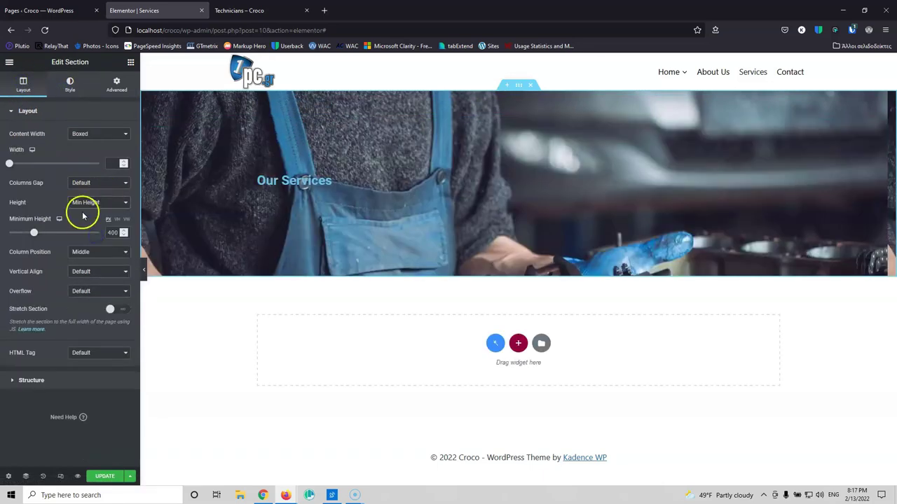
type("2")
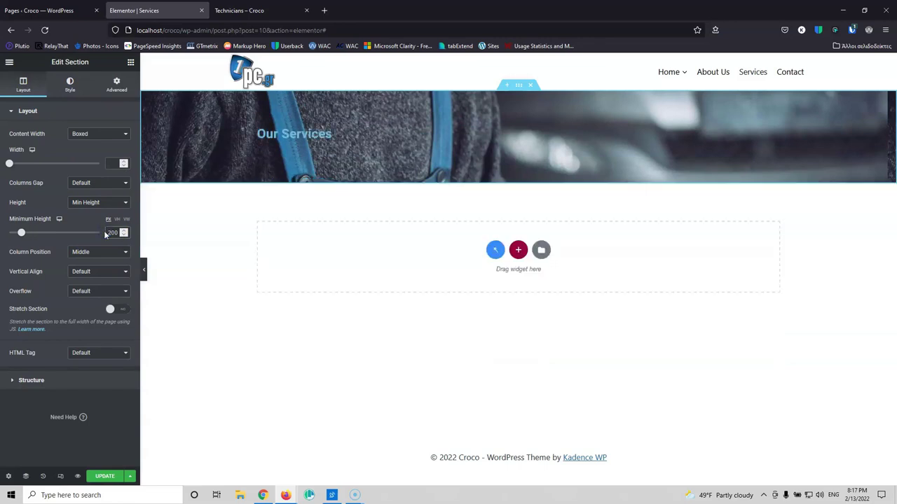
Step: Change the "Our Services" heading's text color to white
left_click(308, 135)
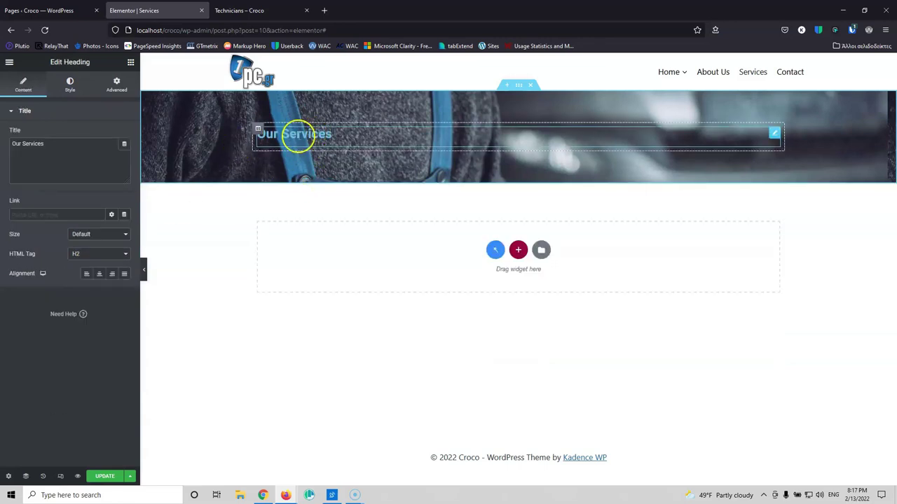
left_click(73, 88)
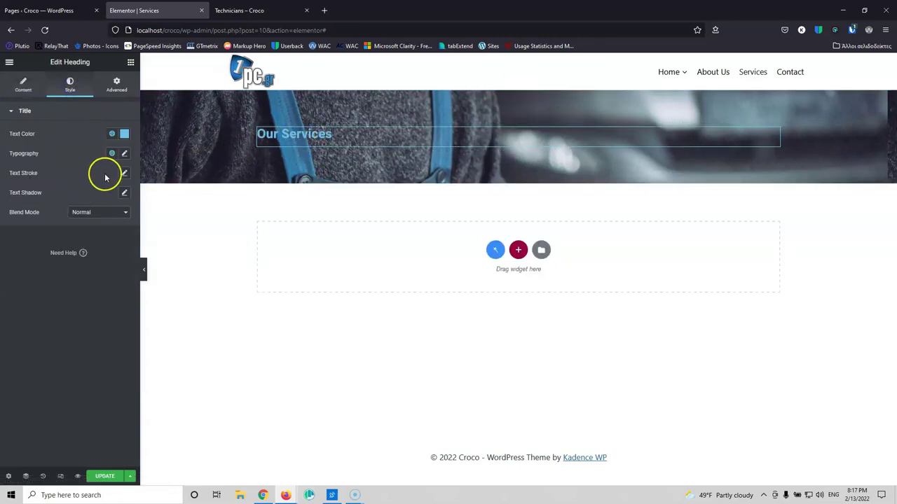
left_click(123, 135)
left_click_drag(76, 212, 7, 166)
Step: Give the section a Classic background overlay in black, #000000
left_click(515, 90)
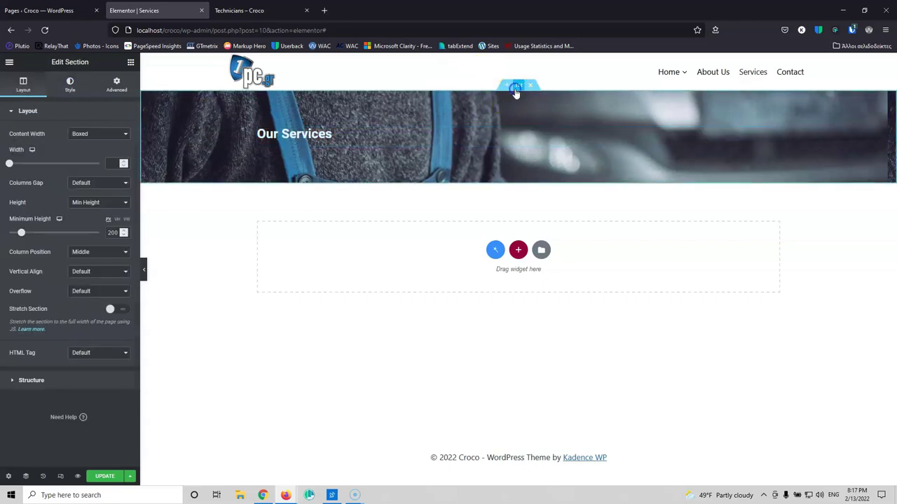
left_click(70, 83)
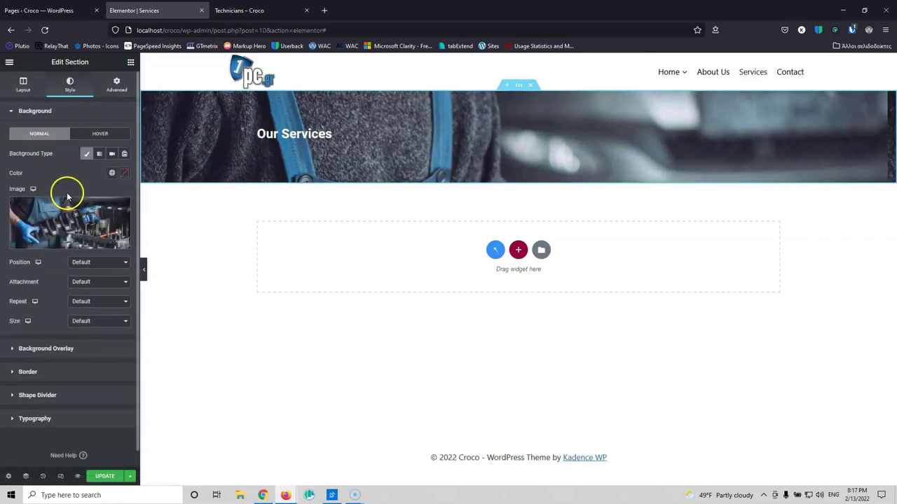
left_click(60, 349)
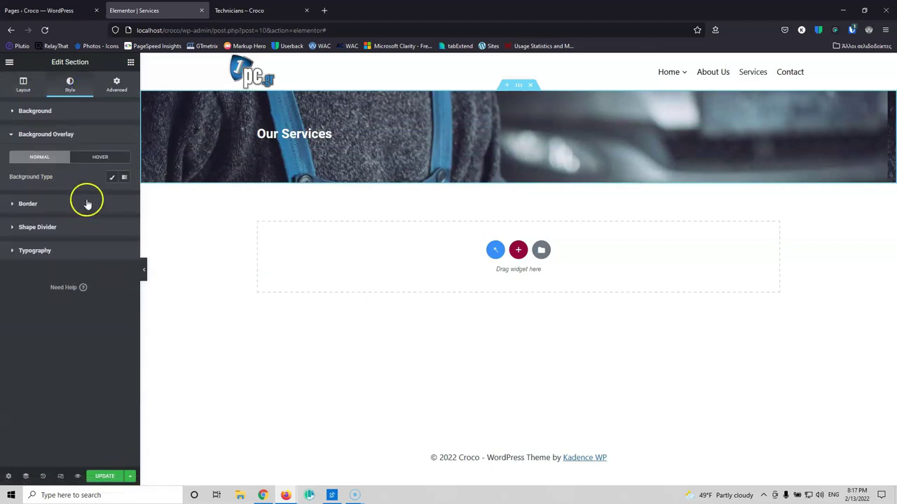
left_click(111, 176)
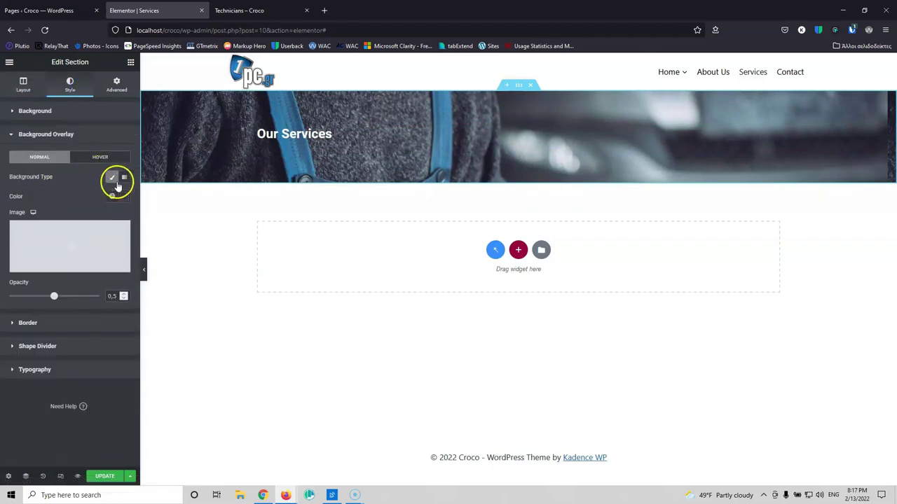
left_click(123, 197)
left_click(36, 278)
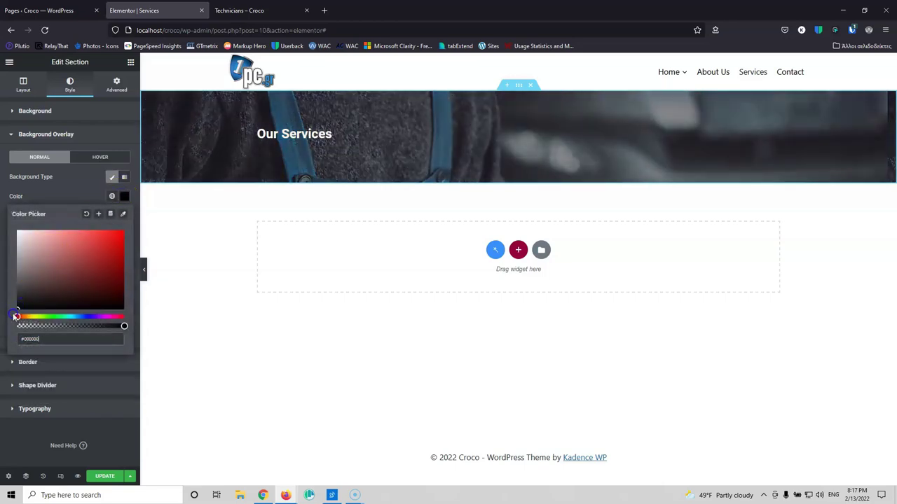
left_click(75, 189)
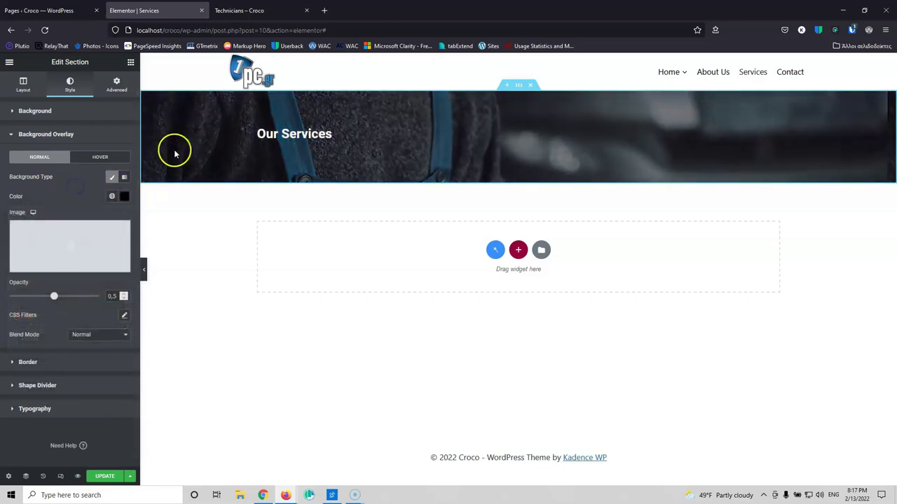
Step: Set the section's background image position to Center Center and update the page
left_click(33, 116)
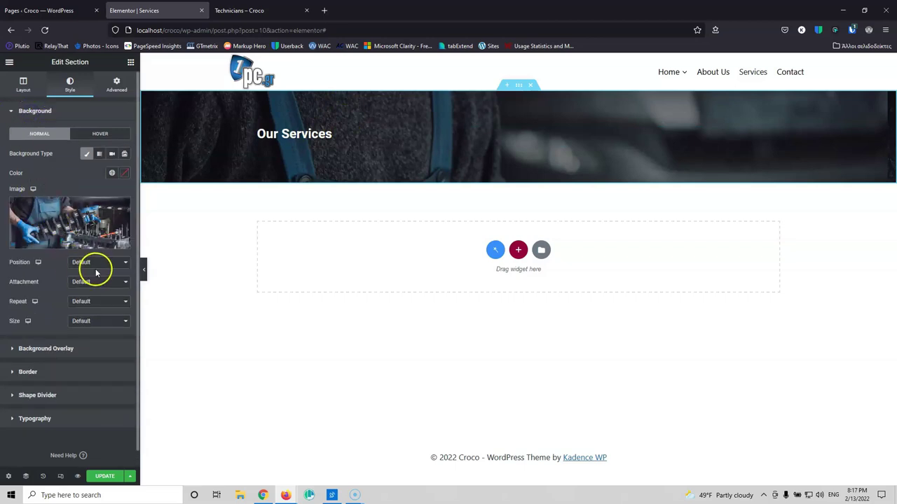
left_click(98, 266)
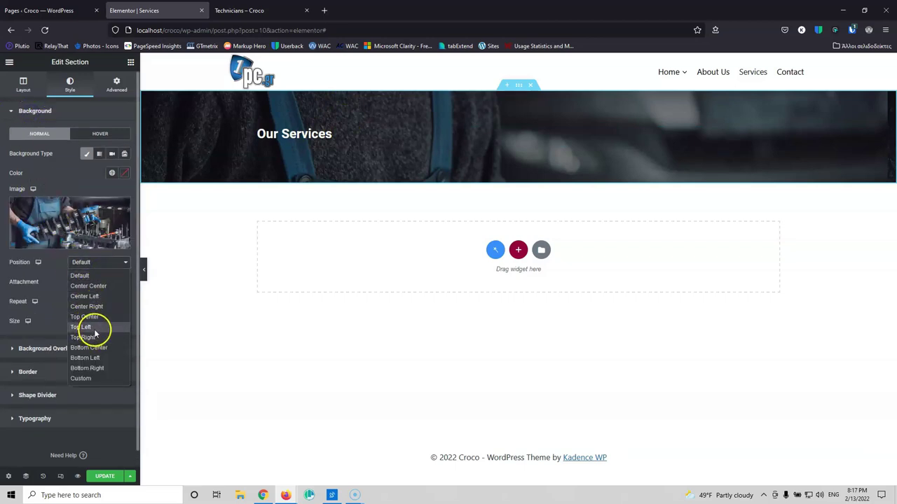
left_click(102, 286)
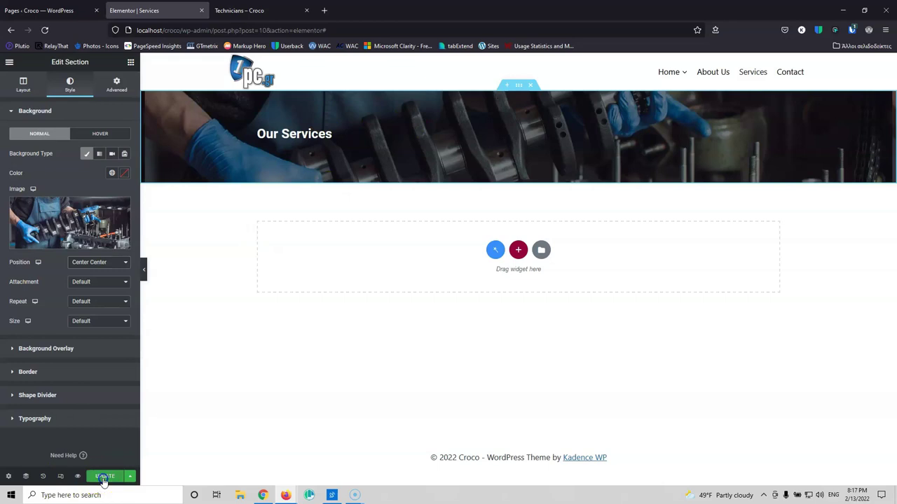
Step: Open Services from the navigation on the site's Technicians archive to see which page it loads
left_click(238, 11)
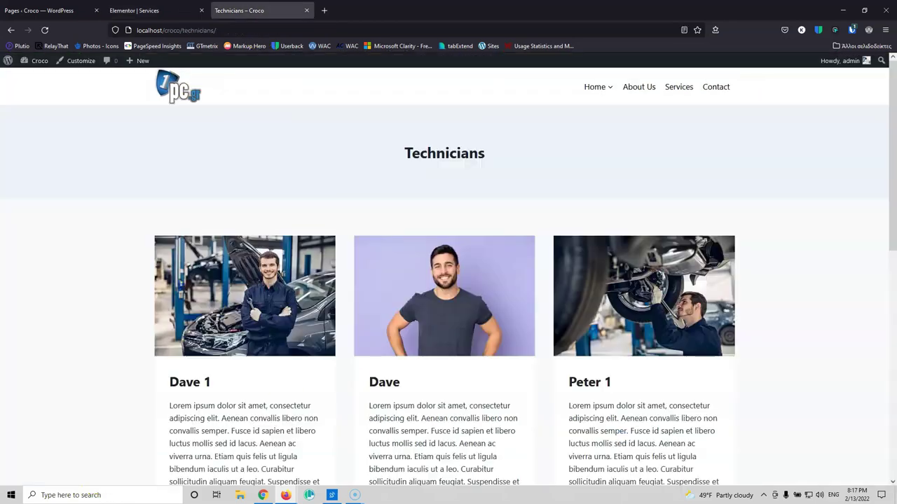
left_click(684, 92)
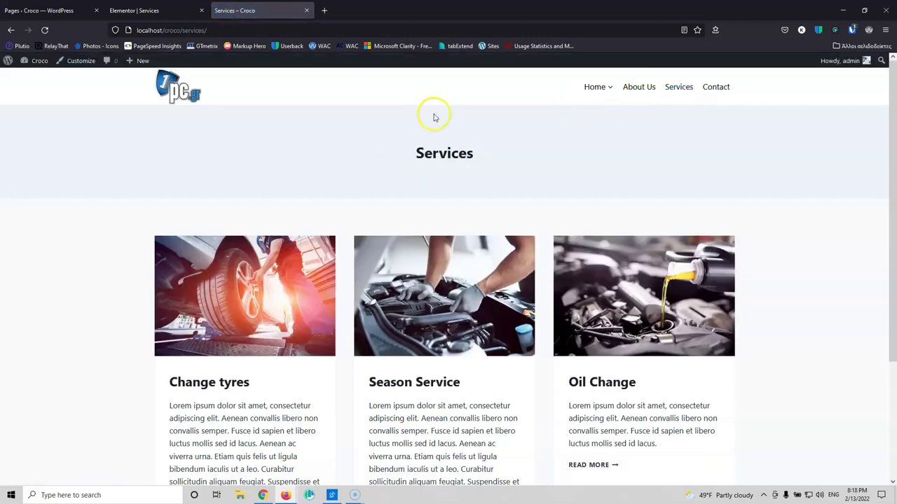
Step: Open Services from the site navigation, look up the Services posts in the WordPress admin, and return to the live page
left_click(679, 90)
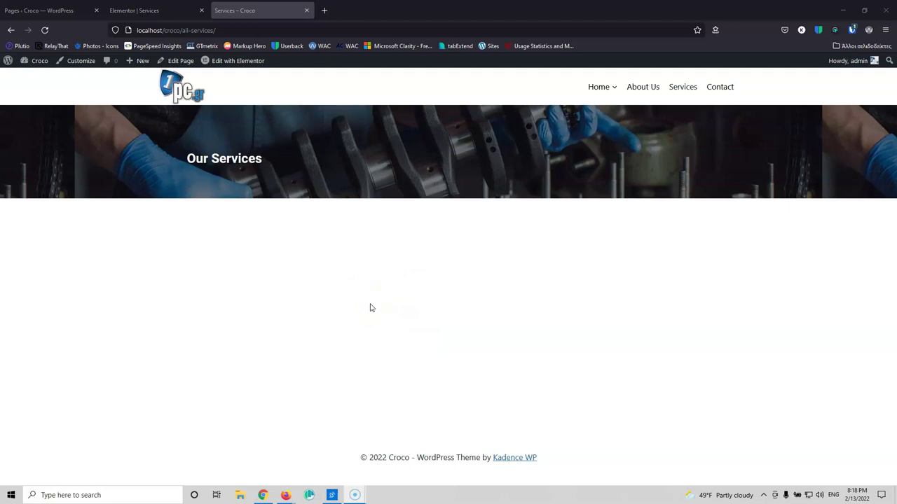
left_click(30, 10)
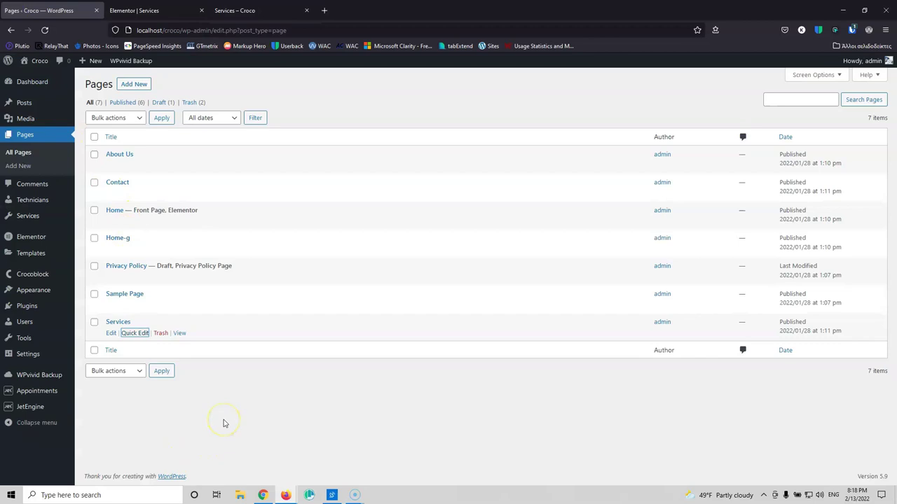
mouse_move(28, 215)
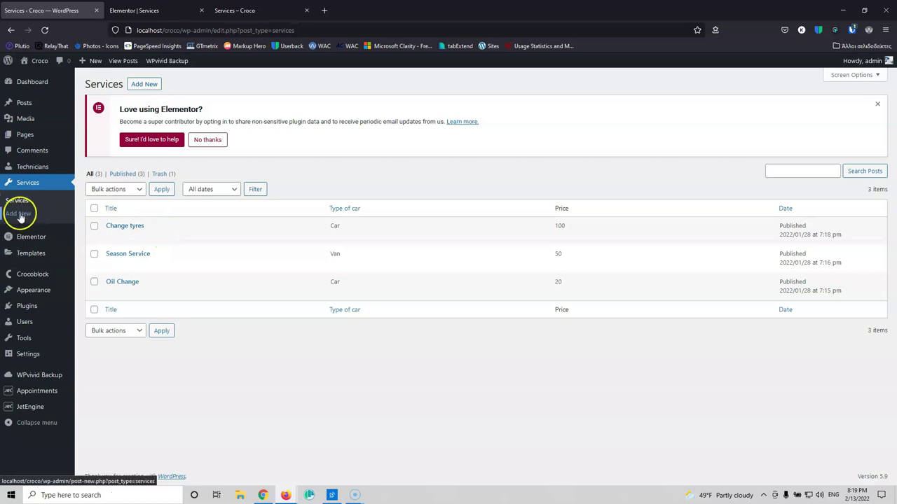
left_click(184, 11)
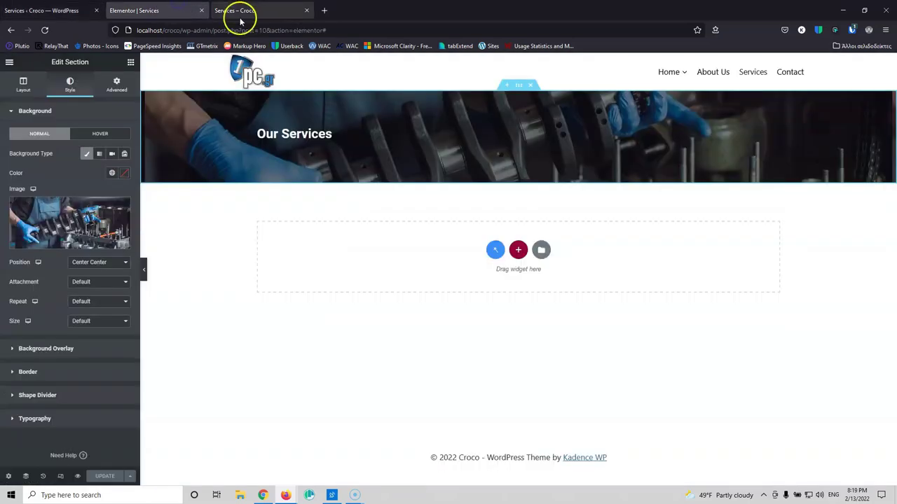
left_click(244, 13)
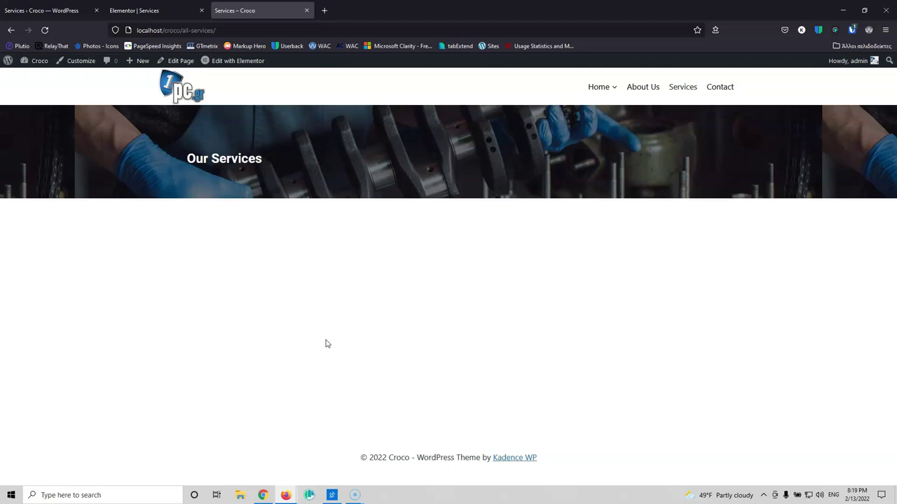
Step: Add a one-column section below the "Our Services" banner in the Services page and place a Listing Grid widget in it
left_click(150, 8)
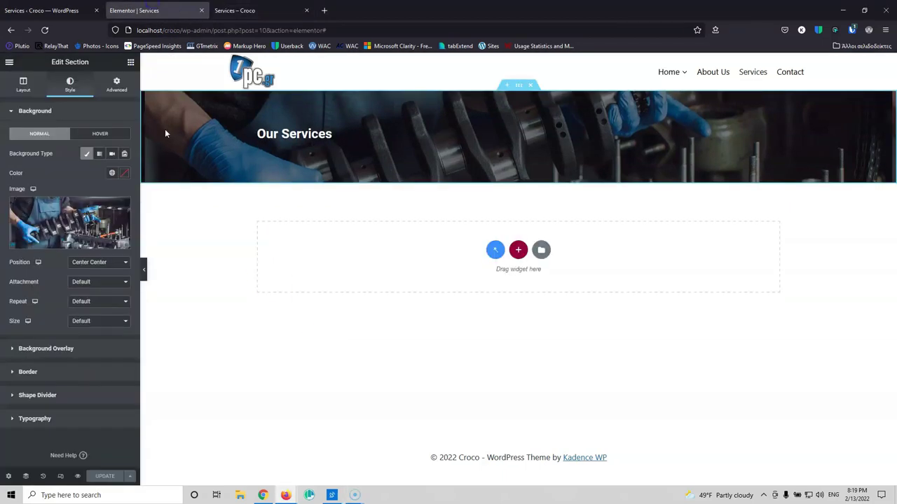
left_click(518, 250)
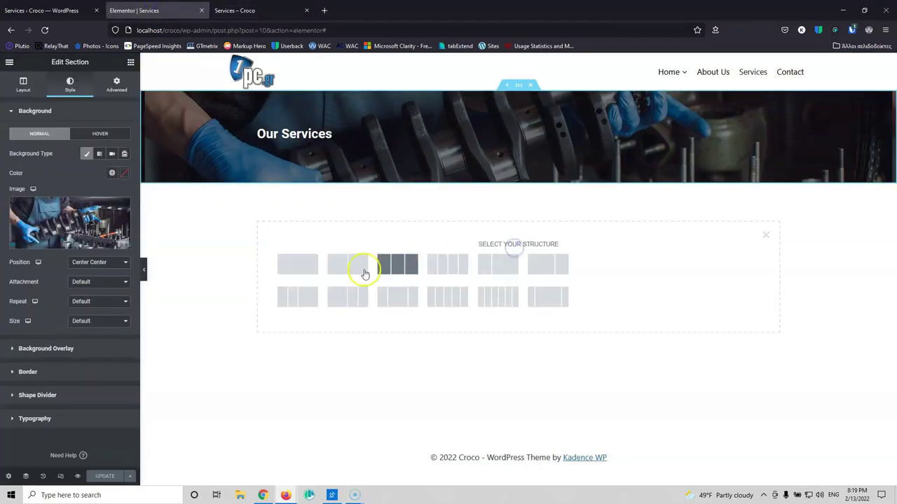
left_click(293, 278)
left_click(517, 199)
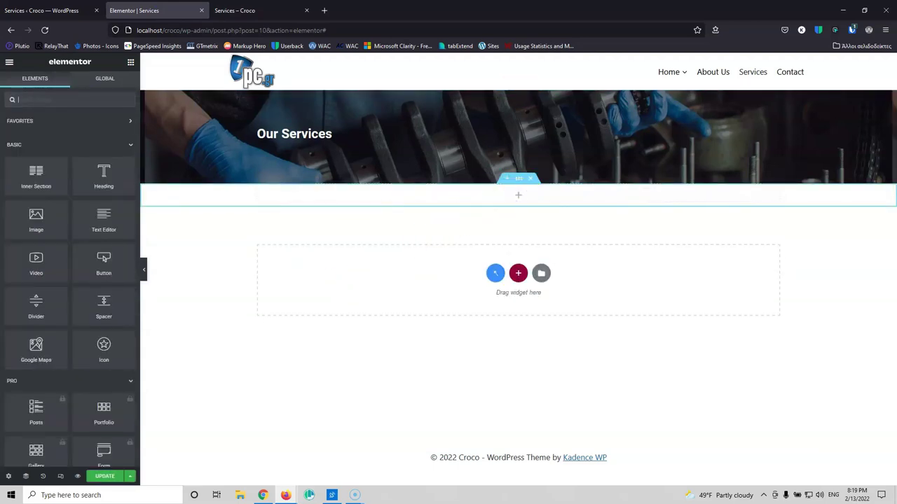
scroll(74, 331, "down", 10)
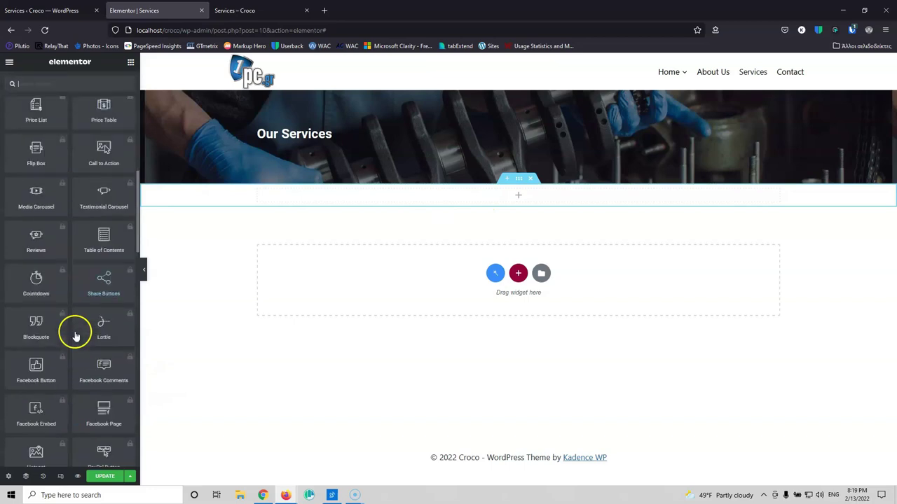
scroll(75, 332, "down", 1)
scroll(79, 341, "down", 10)
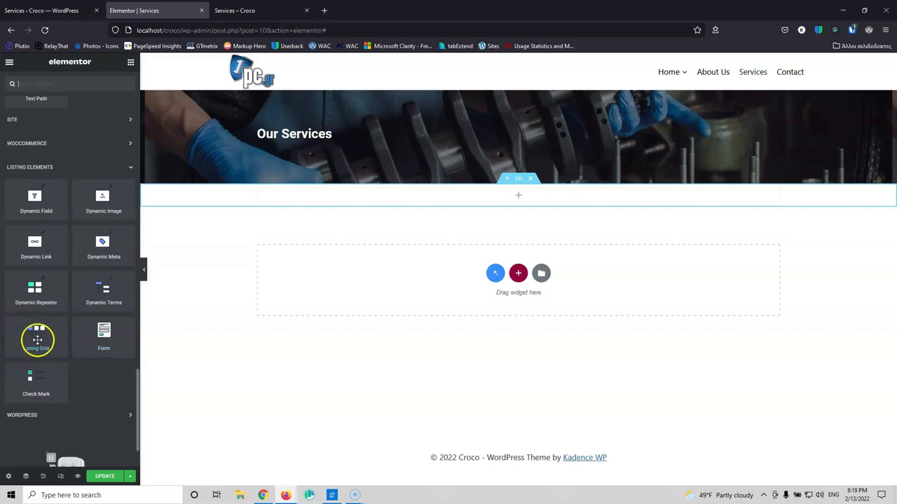
left_click_drag(37, 339, 525, 192)
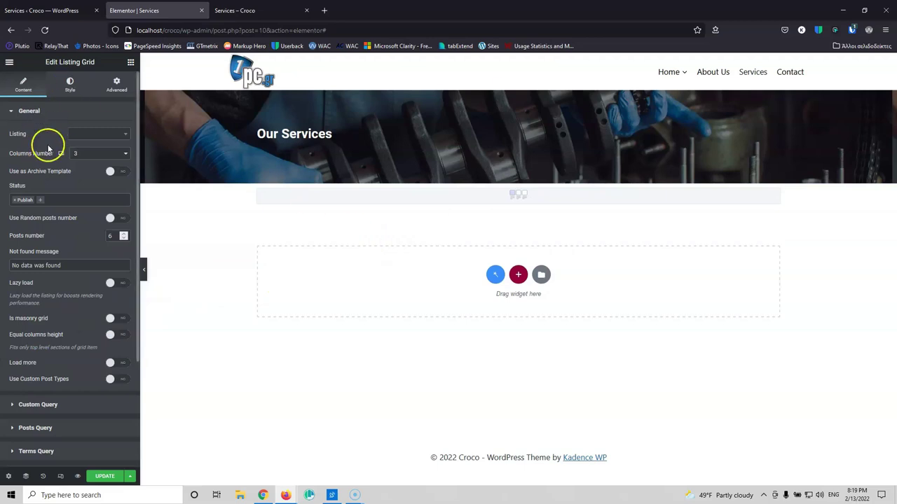
Step: Check the Listing Grid's listing selection, and open JetEngine's Listings in a separate browser tab from the WordPress admin
left_click(82, 138)
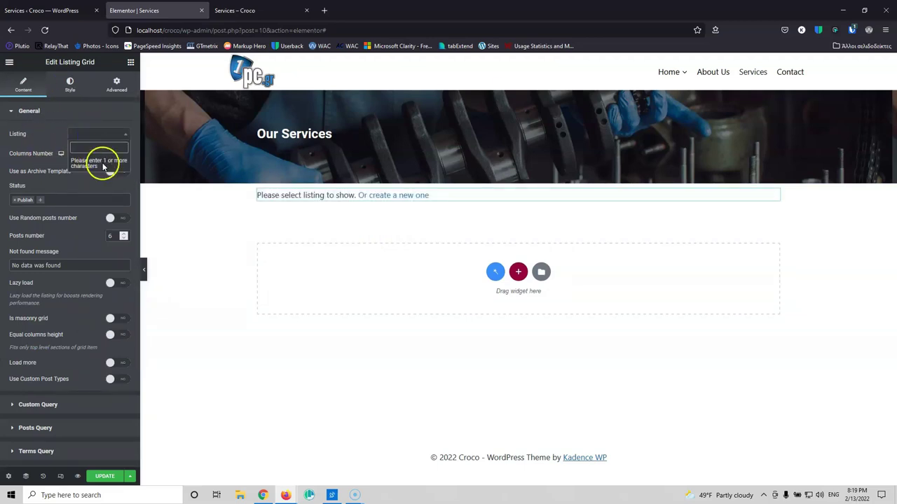
left_click(40, 134)
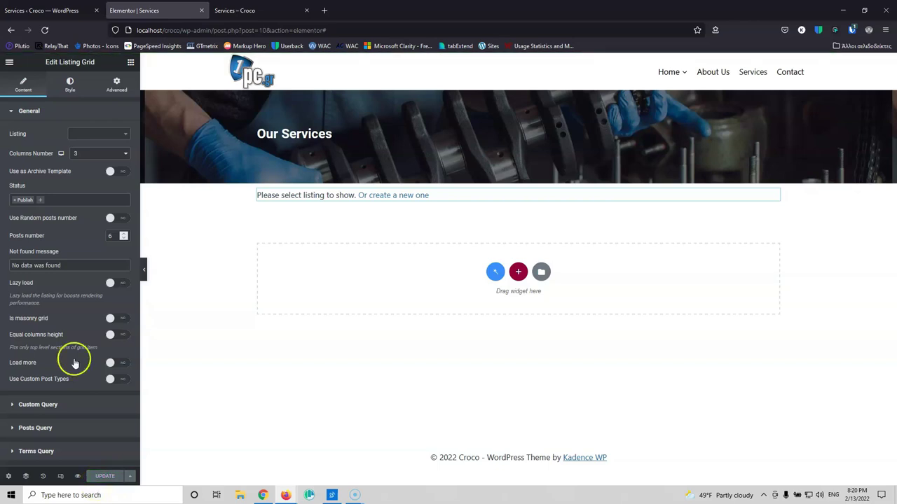
left_click(54, 10)
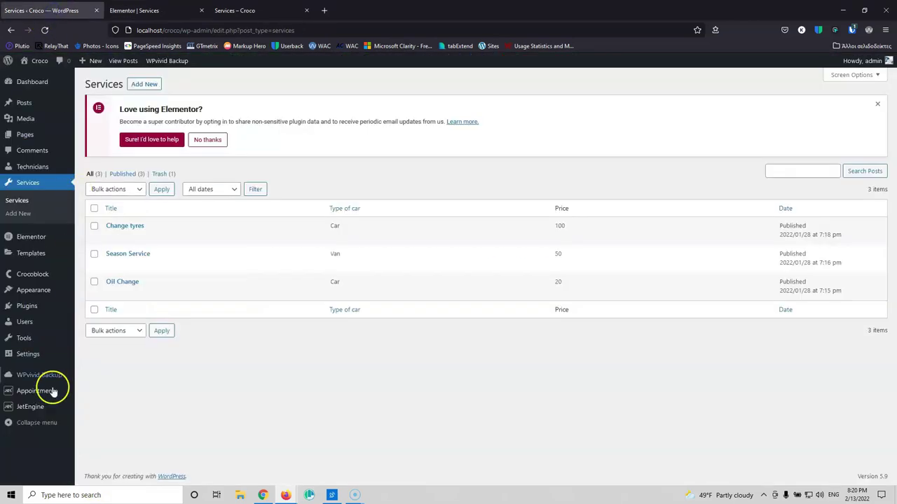
mouse_move(25, 406)
middle_click(93, 346)
left_click(153, 10)
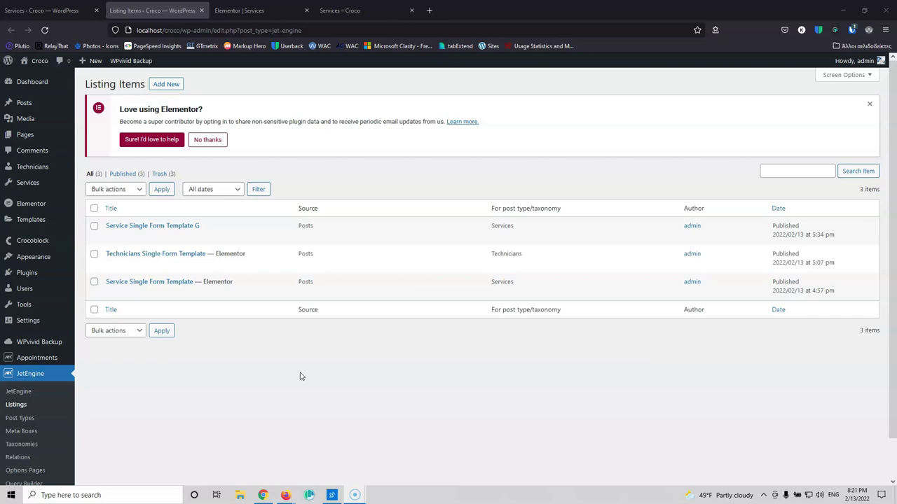
Step: Start a new listing item with Posts as the listing source and Services as the post type
left_click(164, 85)
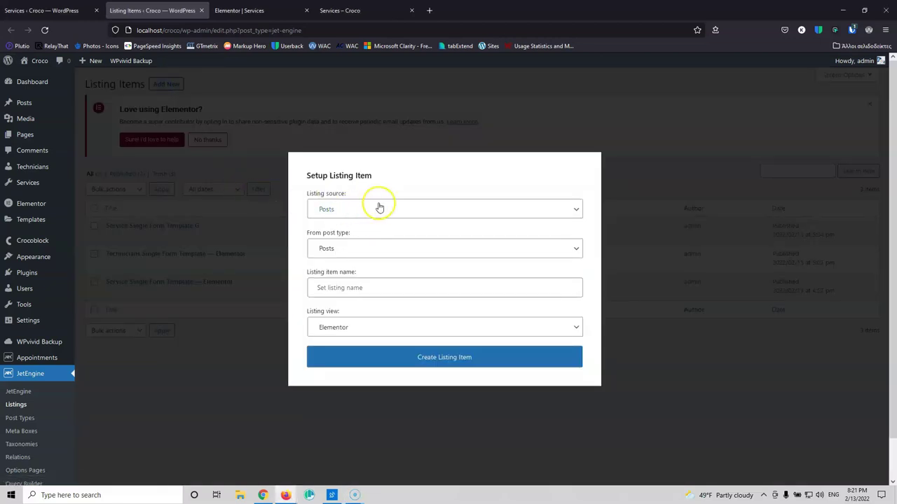
left_click(354, 250)
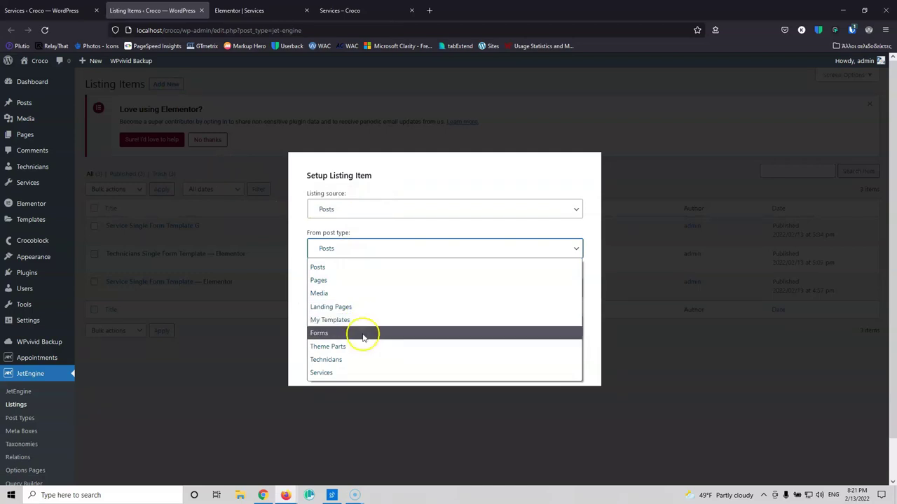
left_click(364, 372)
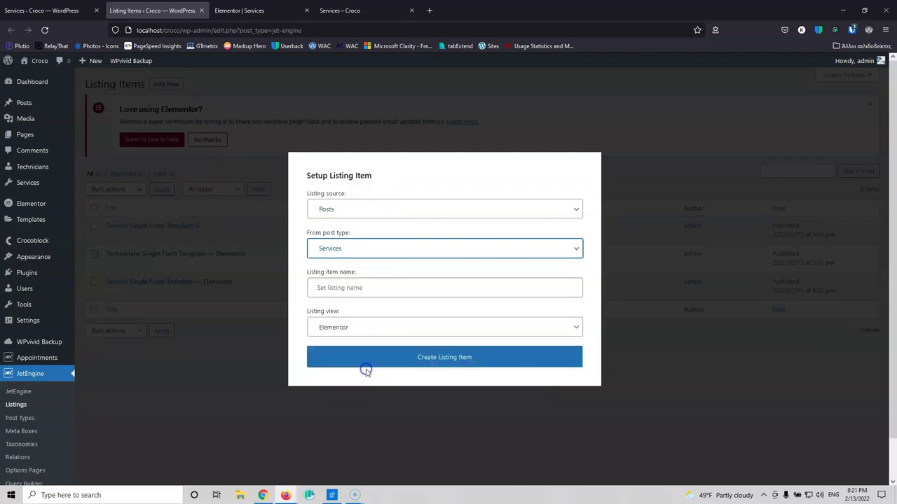
Step: Name the listing item "Services Listing Card" and create it with the Elementor listing view
left_click(394, 285)
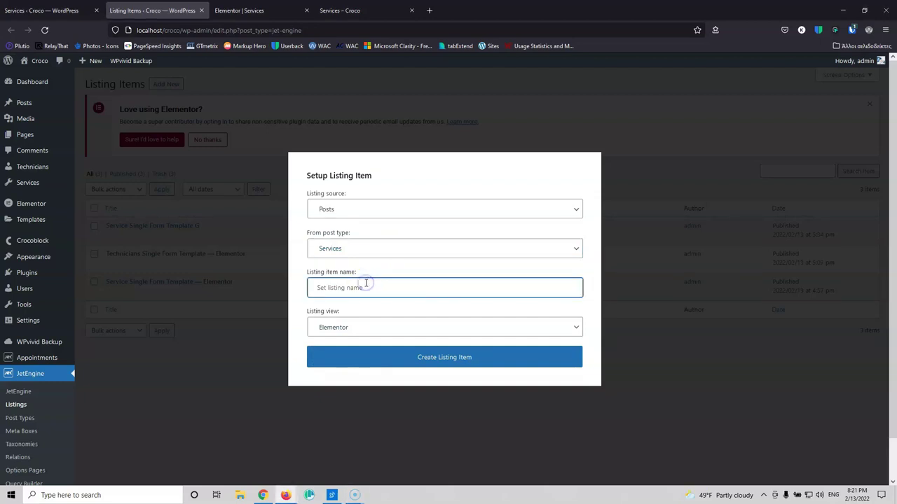
left_click(368, 287)
left_click(368, 287)
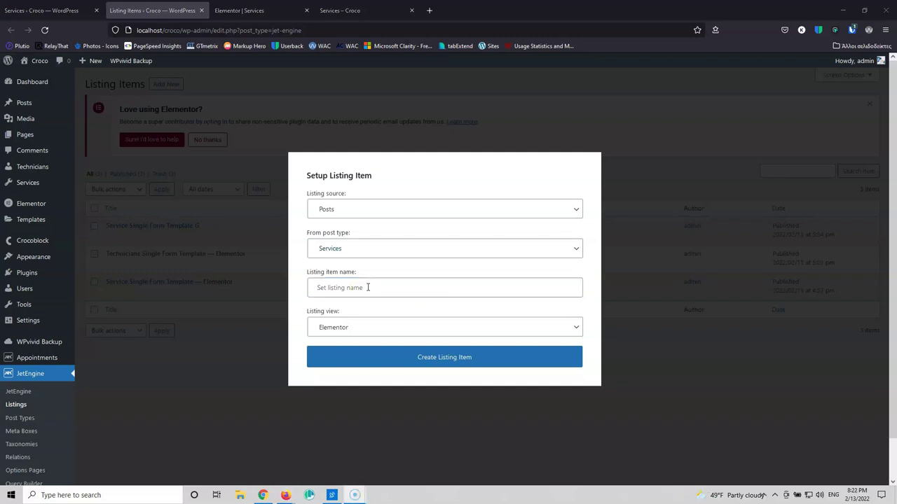
type("Se")
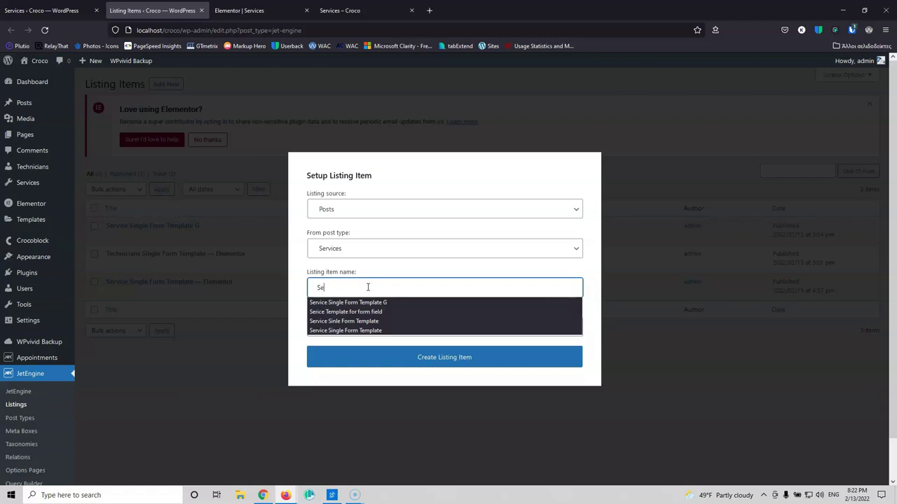
type("ri")
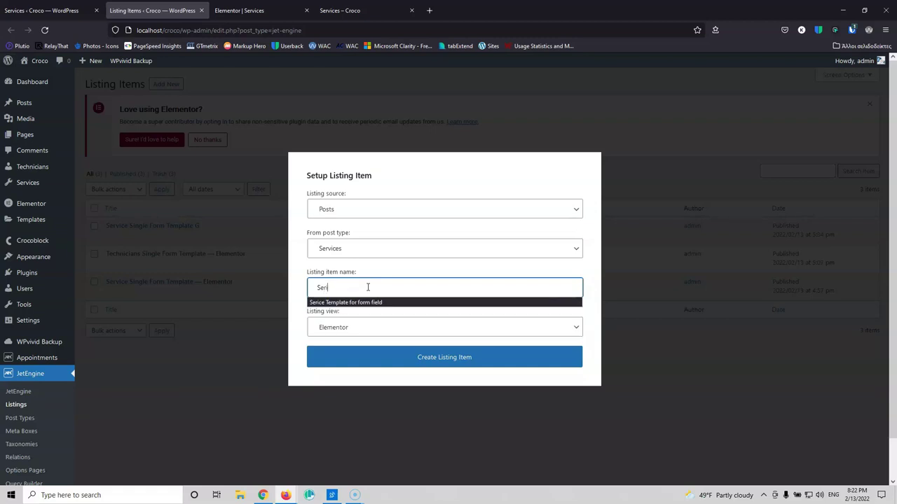
key("BackSpace")
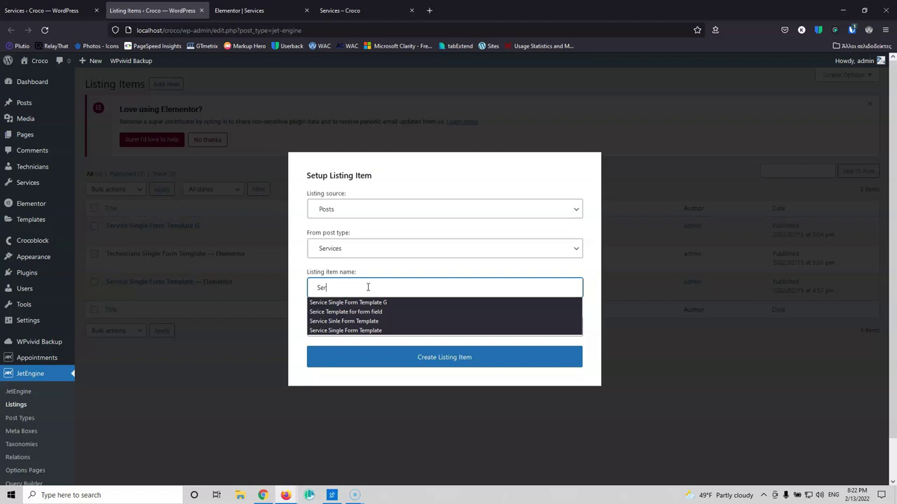
type("vice")
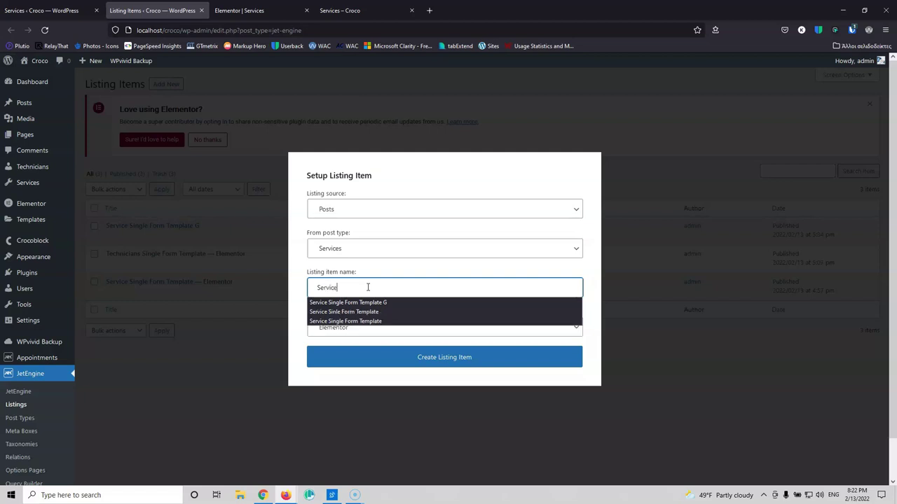
type("s Lis")
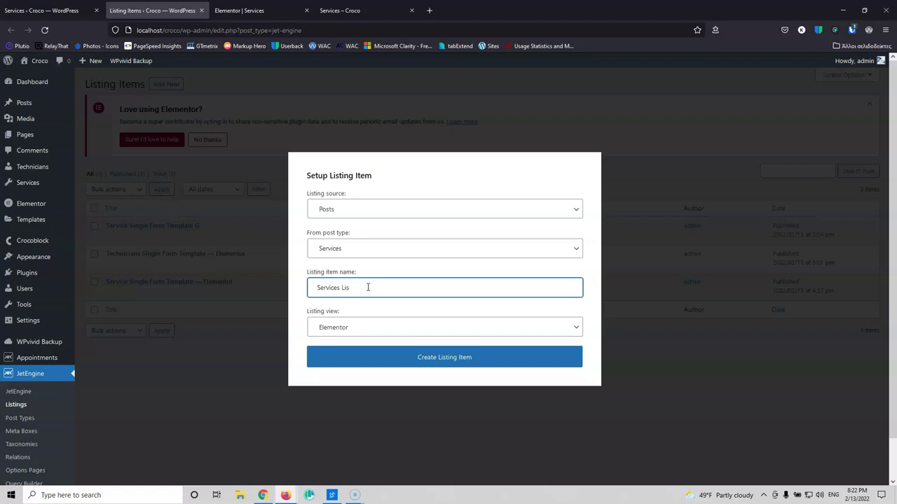
type("ting Card")
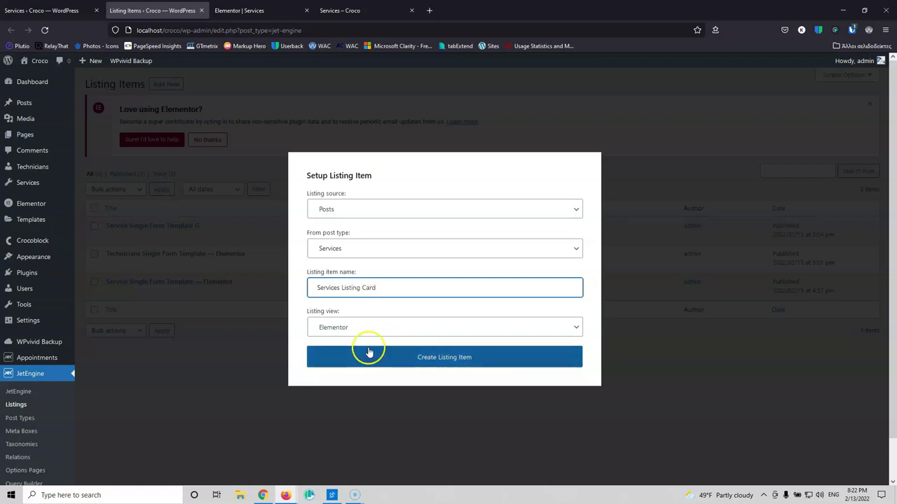
left_click(453, 362)
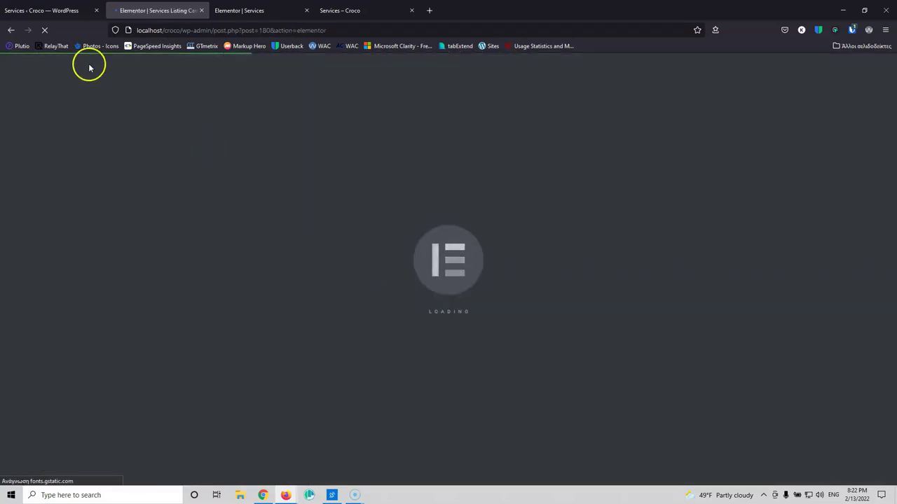
Step: Open a blank new Services post in a separate browser tab and examine which fields a service has
left_click(49, 10)
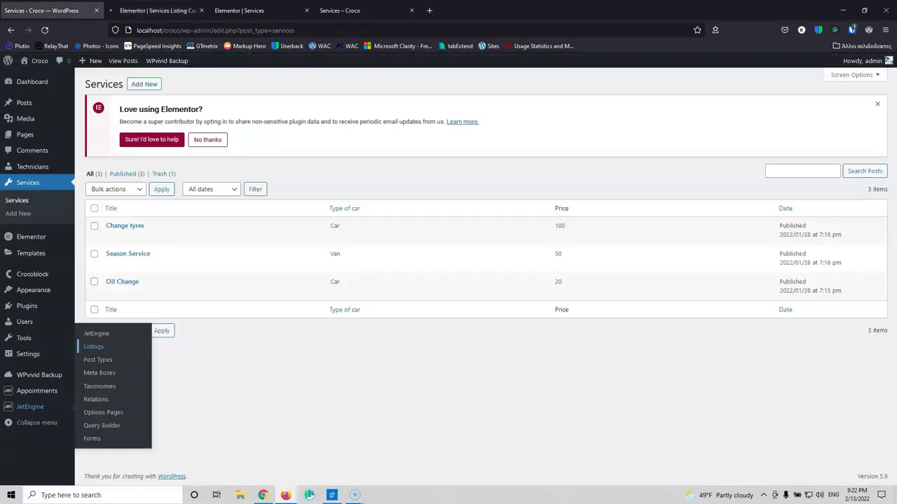
left_click(24, 218)
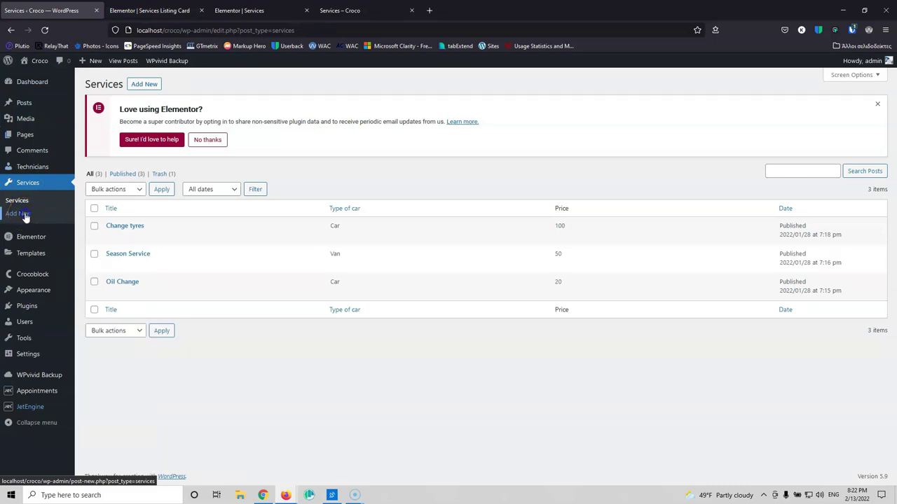
left_click(172, 10)
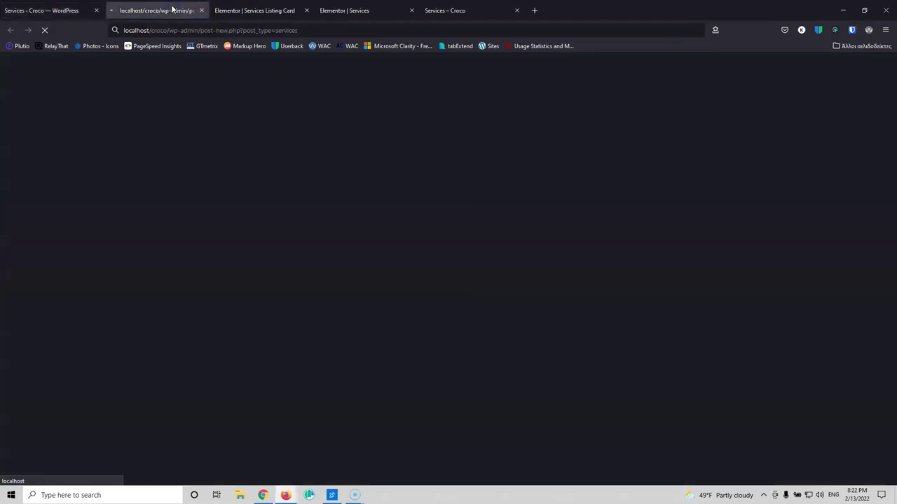
left_click(169, 18)
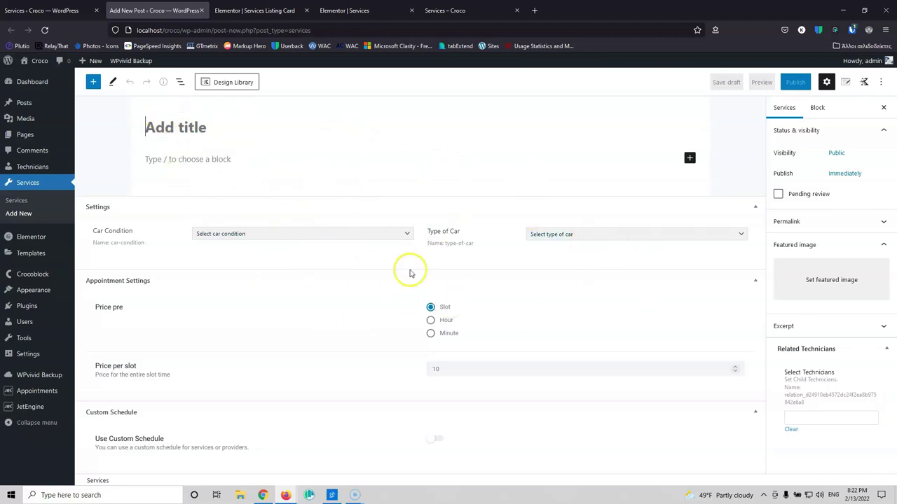
left_click(264, 10)
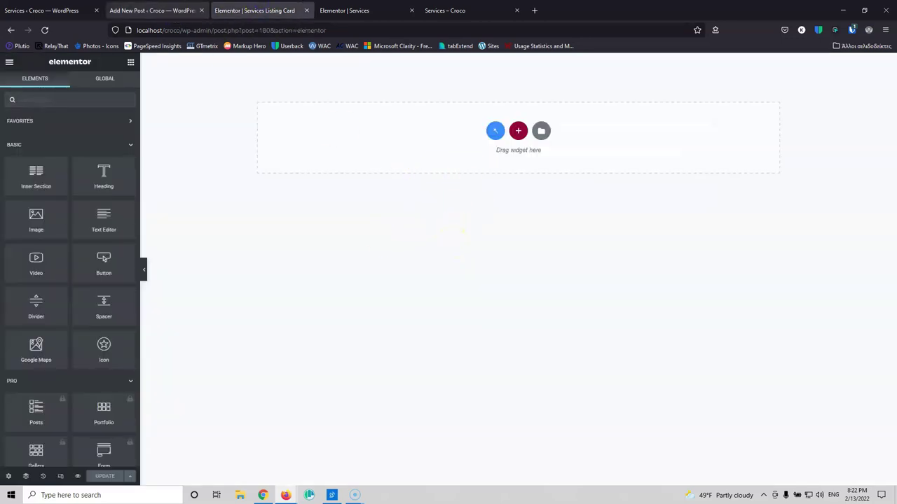
left_click(154, 10)
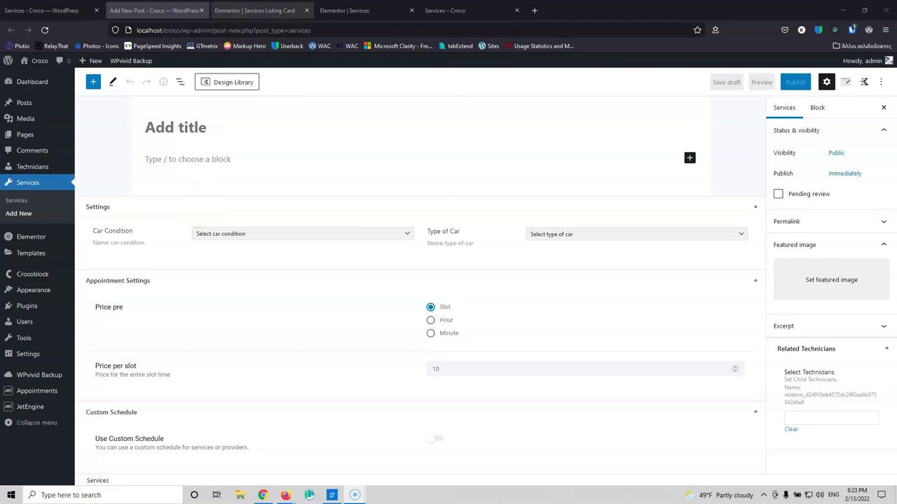
Step: Return to the Services Listing Card template and add a single-column section to its blank canvas
left_click(255, 10)
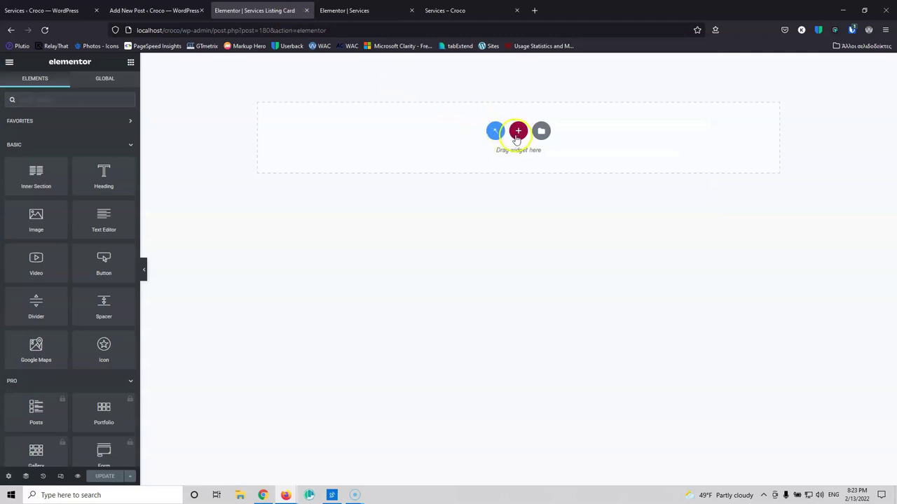
left_click(518, 131)
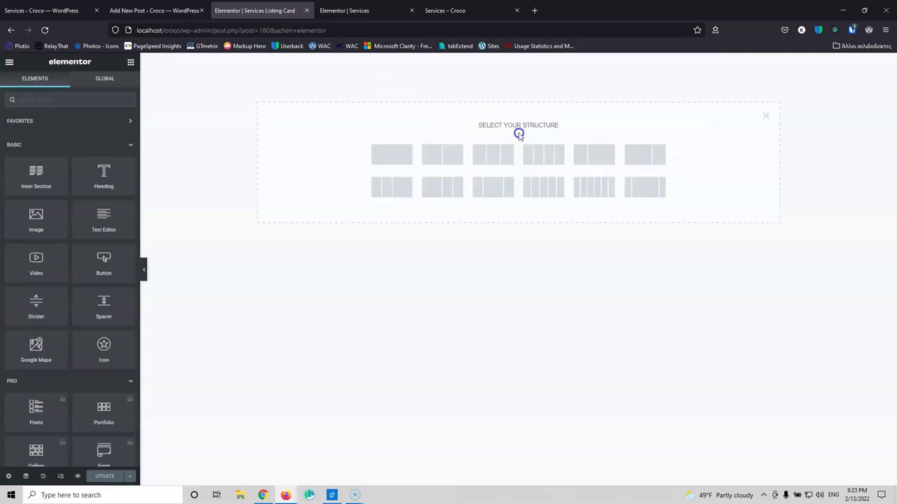
left_click(393, 160)
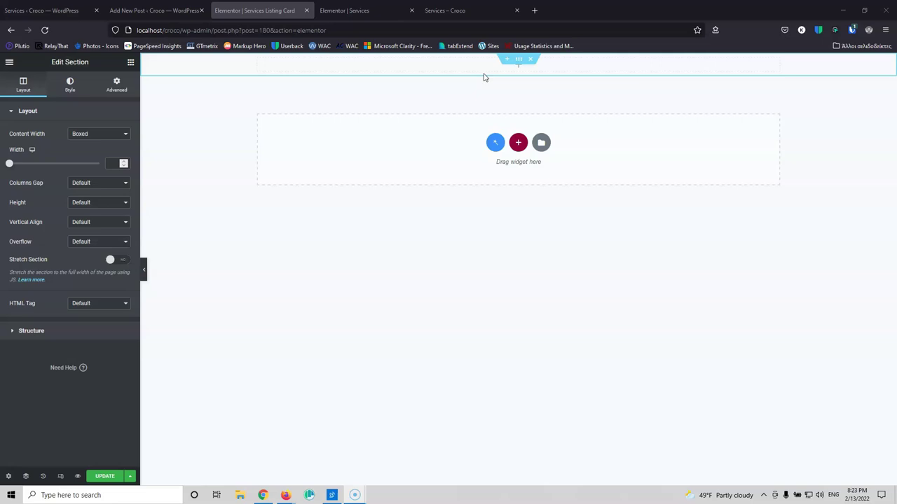
Step: Review the live Services page and the Listing Grid's create-new-listing link, and return to the Services Listing Card template
left_click(456, 9)
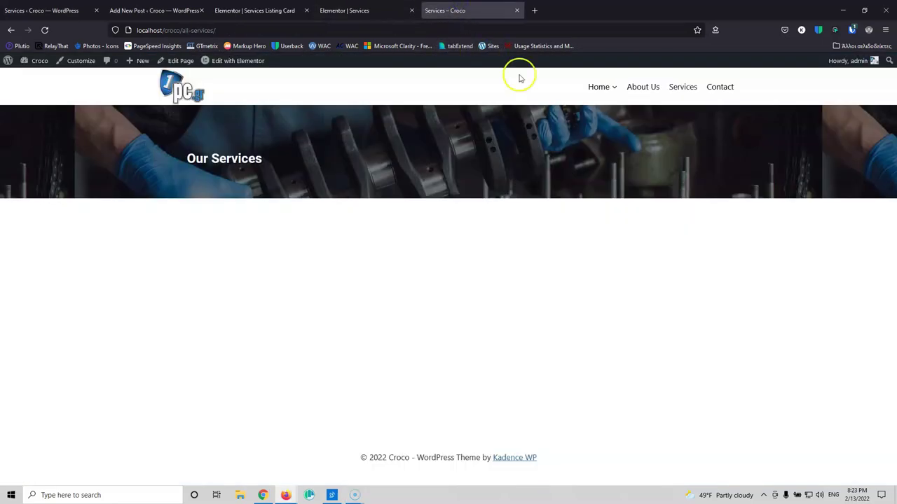
left_click(679, 91)
left_click(342, 10)
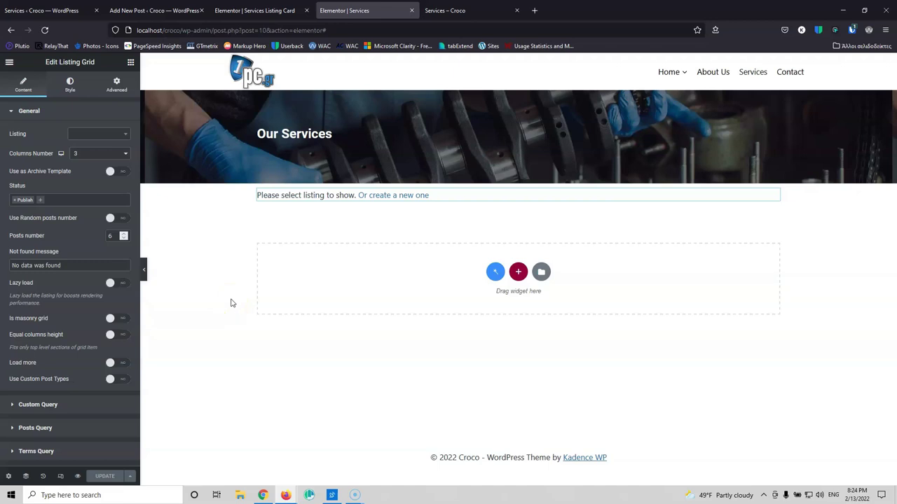
left_click(413, 196)
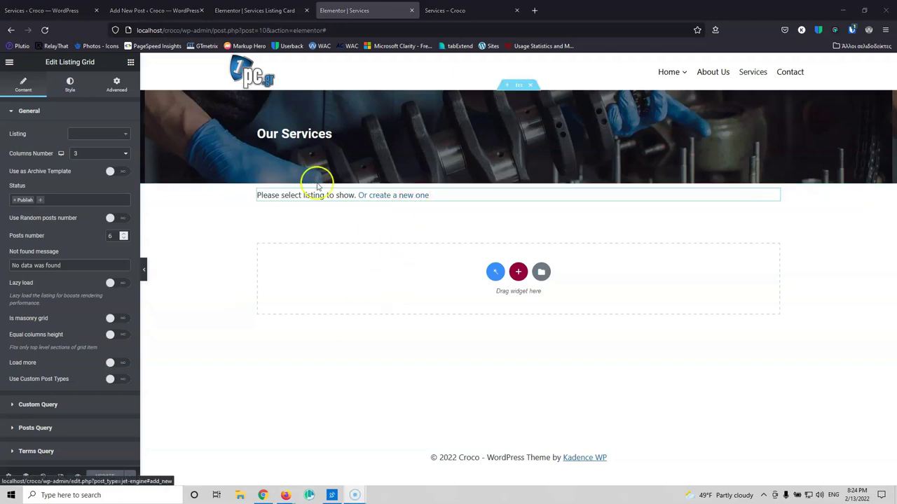
left_click(175, 11)
left_click(248, 11)
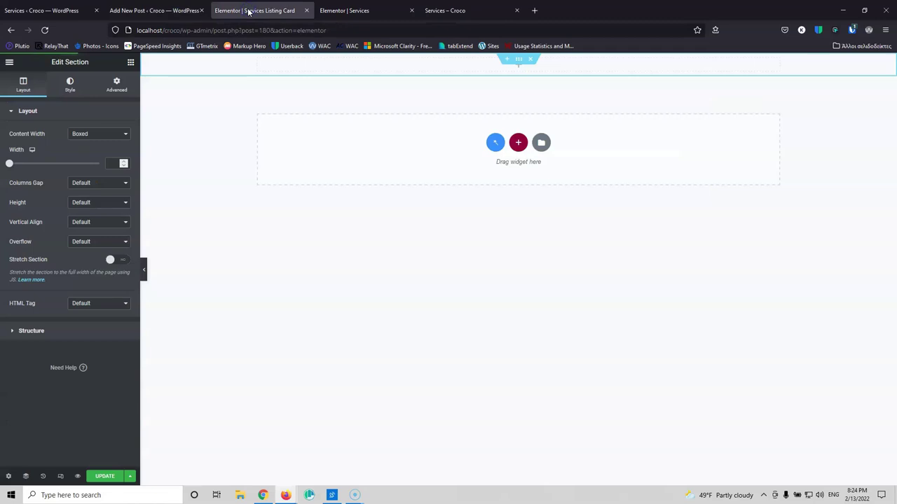
Step: Place a Dynamic Image listing element in the empty section to show the service's post thumbnail
left_click(478, 90)
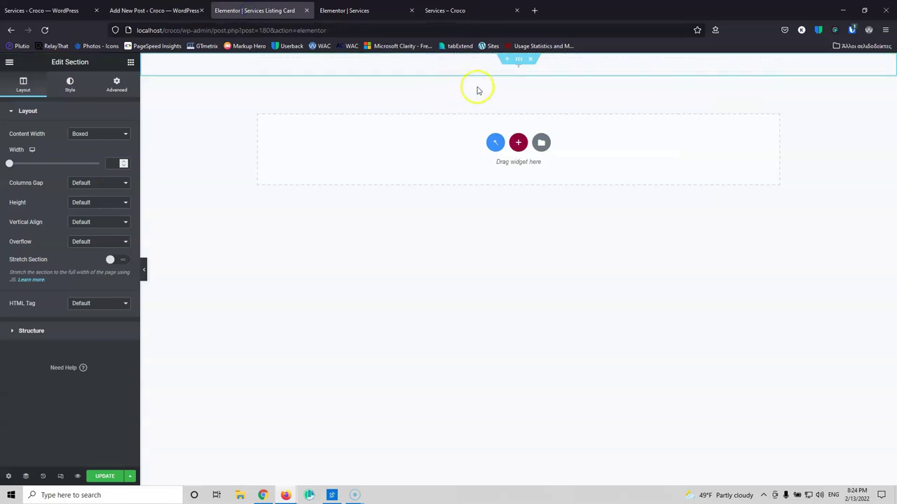
left_click(522, 70)
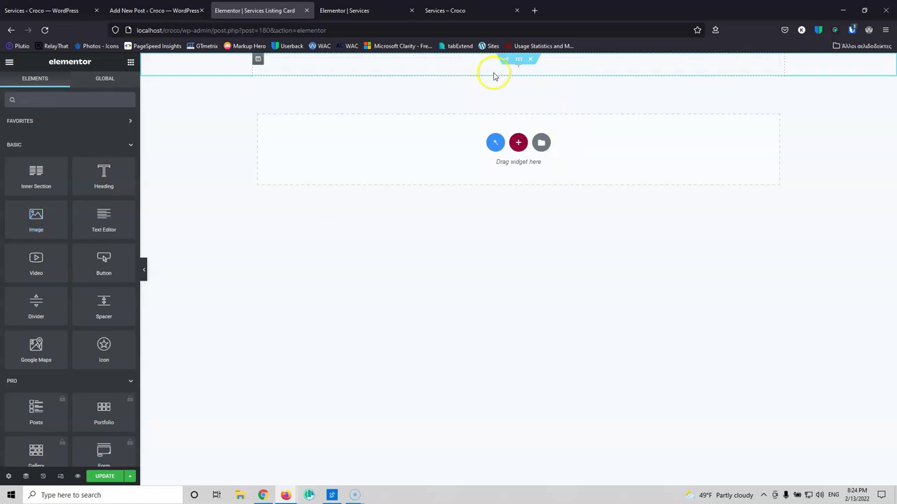
scroll(69, 247, "down", 5)
scroll(70, 247, "down", 10)
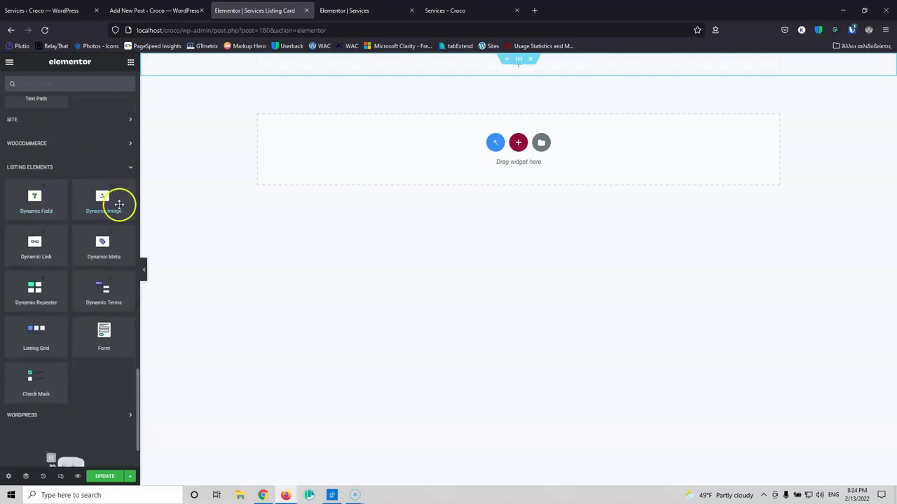
left_click_drag(101, 202, 514, 70)
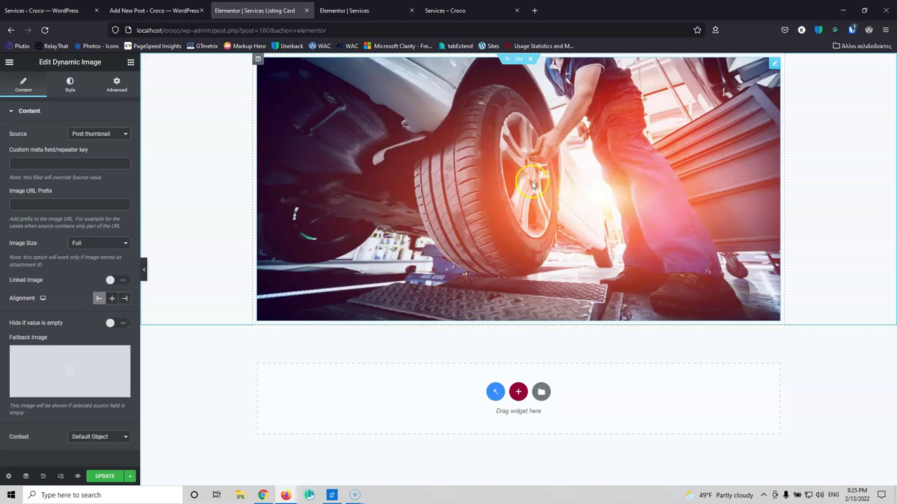
Step: Add a Dynamic Field listing element below the image to show the service title
left_click(130, 63)
scroll(85, 273, "down", 15)
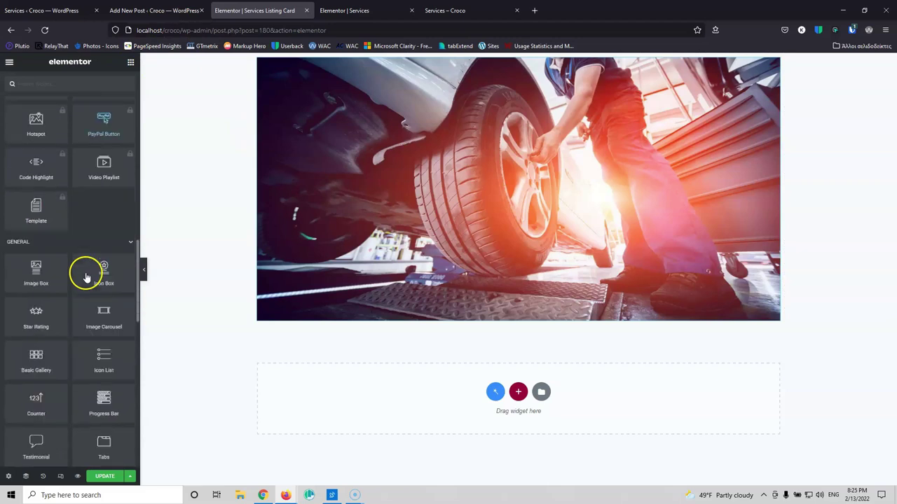
scroll(85, 273, "down", 5)
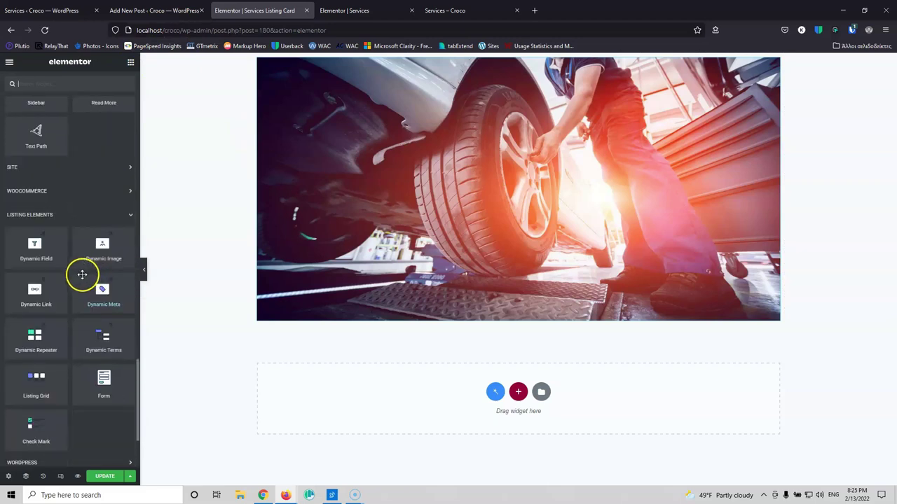
left_click_drag(33, 243, 456, 312)
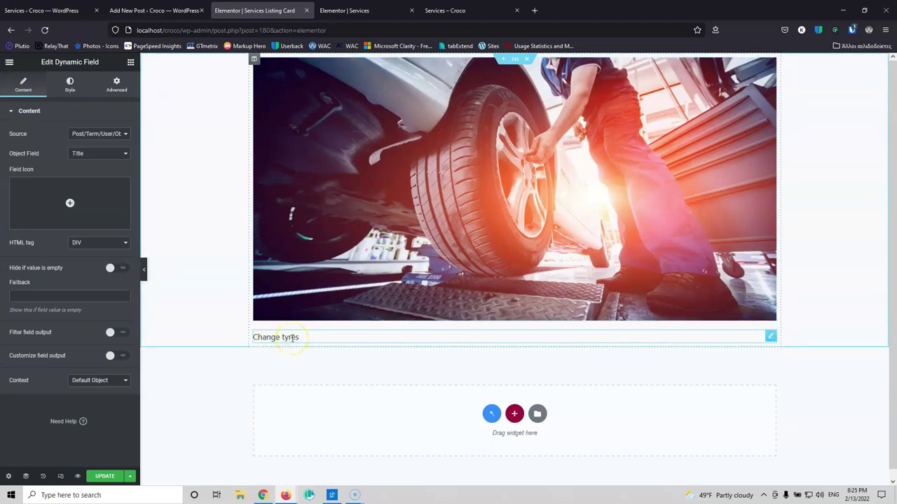
Step: Check the Type of Car setting in the blank Services post and return to the listing card template
left_click(57, 9)
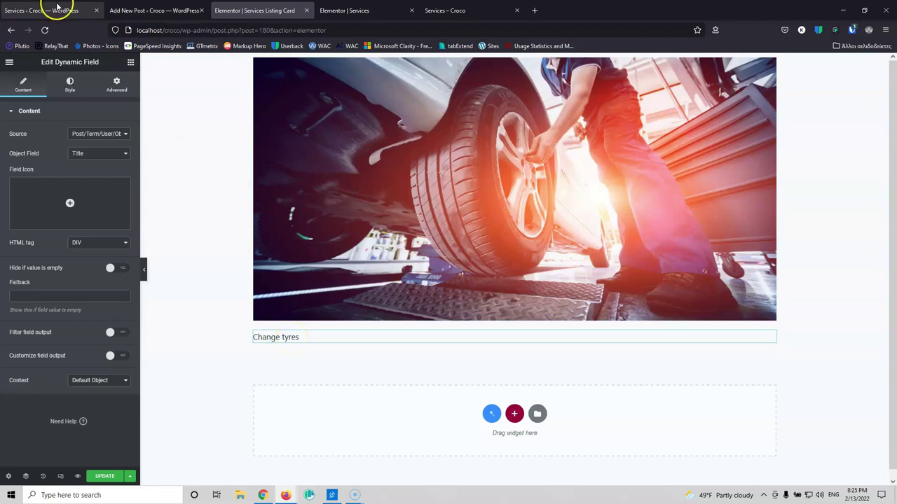
left_click(148, 10)
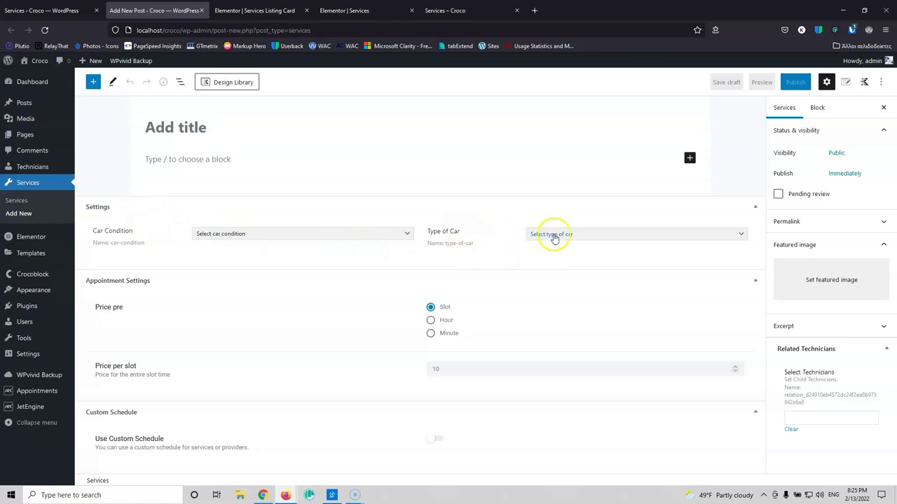
double_click(452, 231)
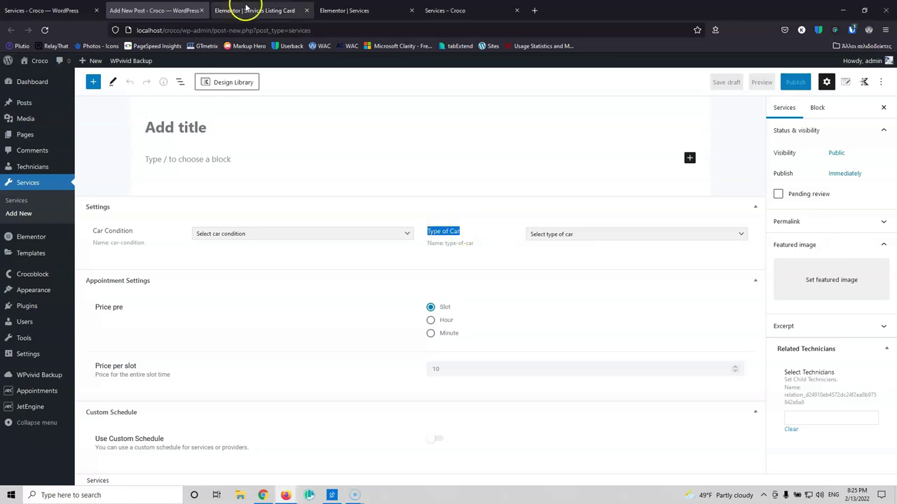
left_click(236, 10)
Step: Duplicate the title field and set the copy's source to Meta Data with Type of Car as the meta field
right_click(304, 341)
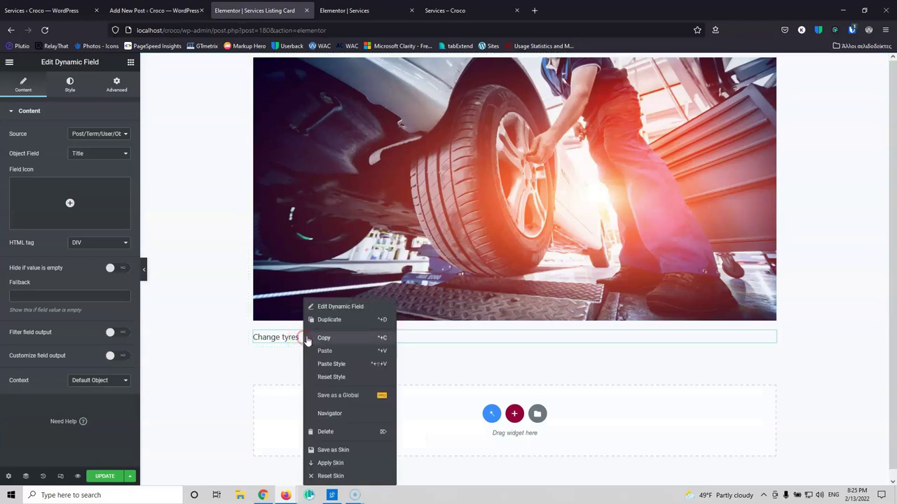
left_click(332, 316)
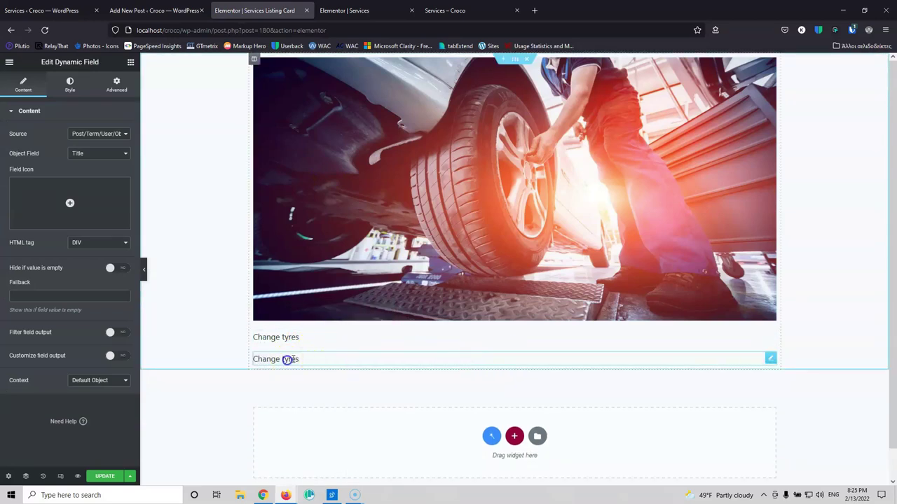
left_click(767, 359)
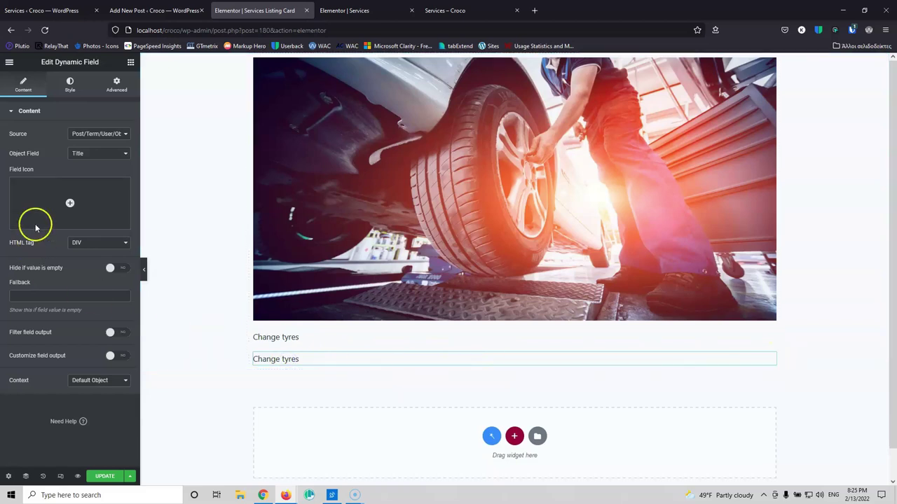
left_click(82, 154)
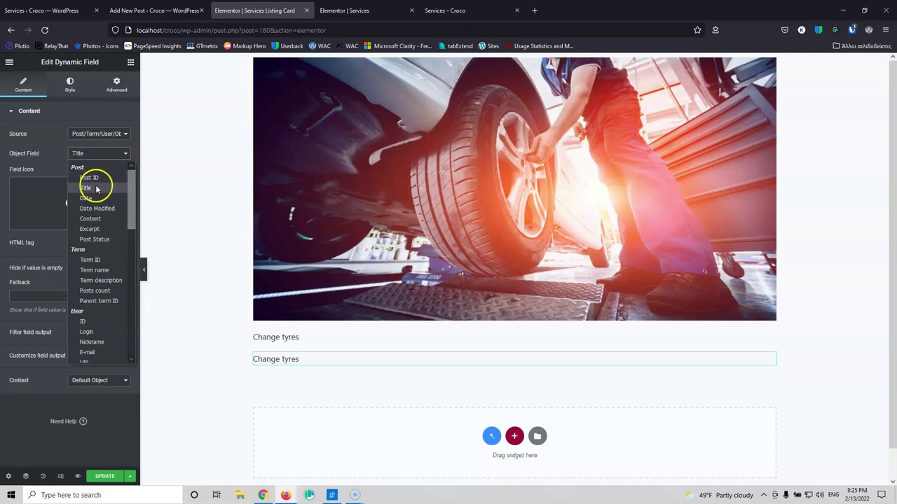
left_click(92, 140)
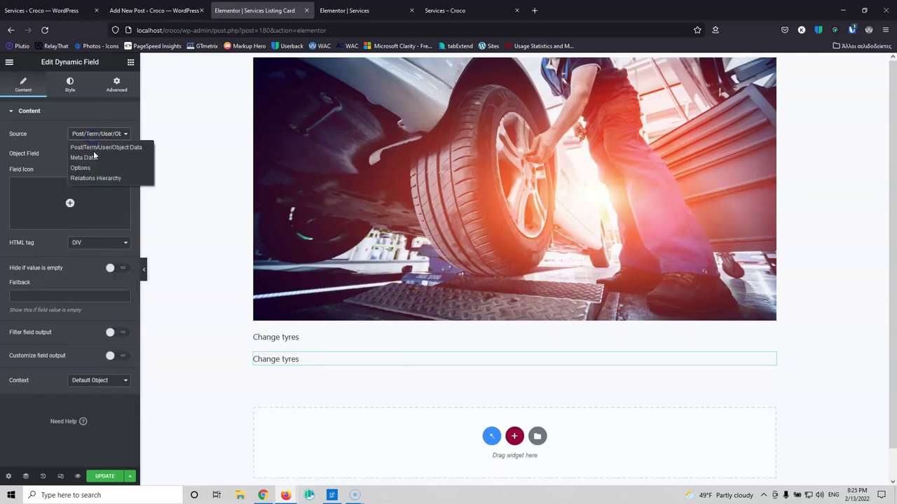
left_click(93, 151)
left_click(91, 153)
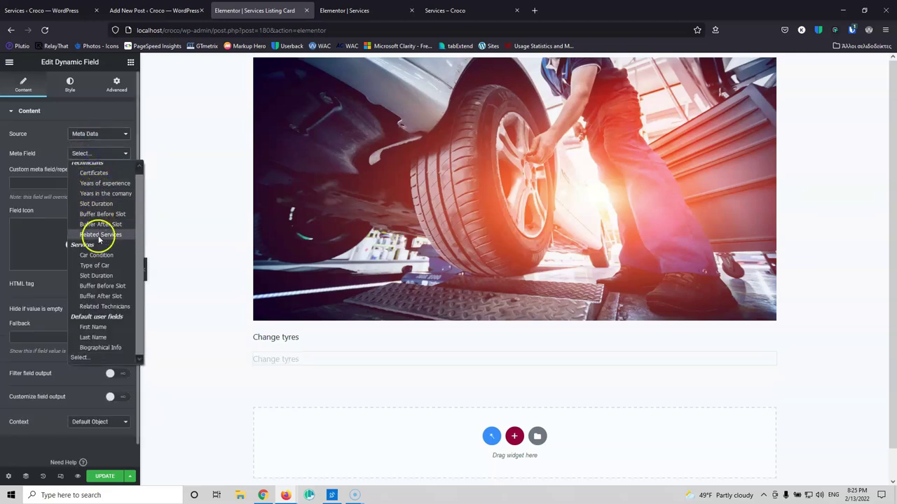
left_click(103, 265)
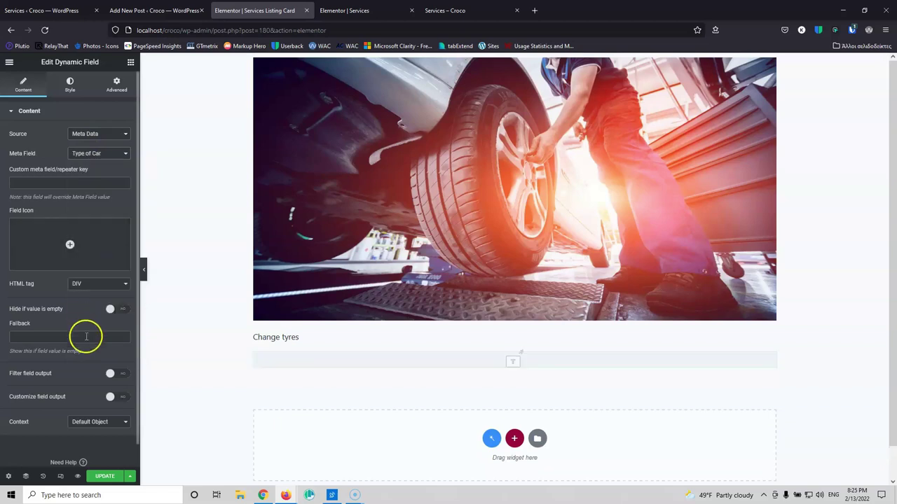
Step: Enable customized output for the Type of Car field with the format "Type of Car: %s"
left_click(114, 398)
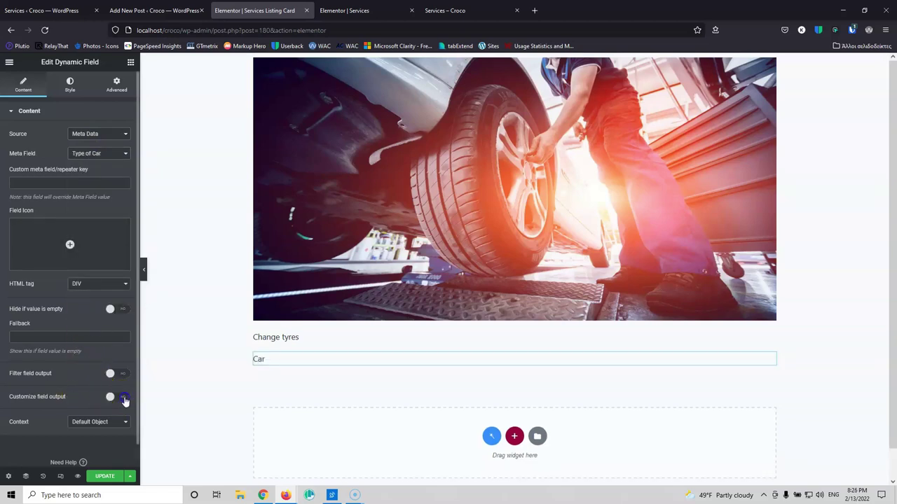
left_click(11, 423)
type("Type of Car")
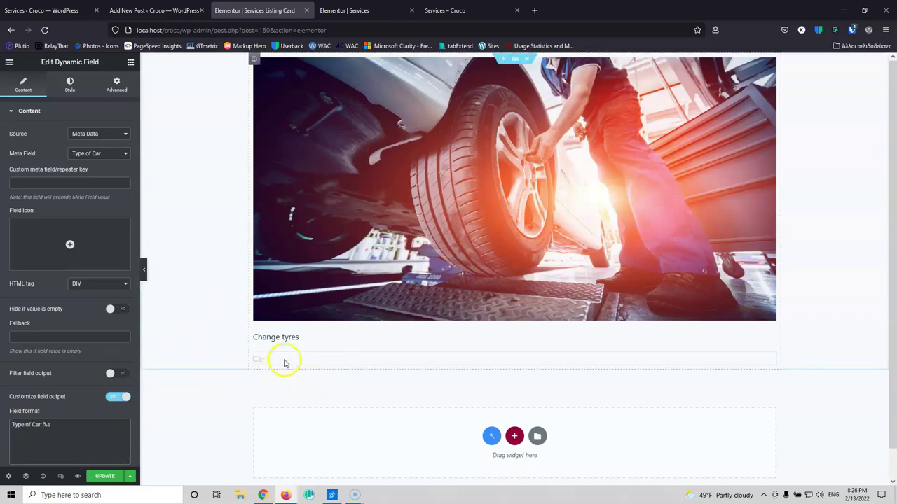
Step: Duplicate the Type of Car field, clear the copy's meta field selection, and set its custom meta field key to _app_price
right_click(322, 360)
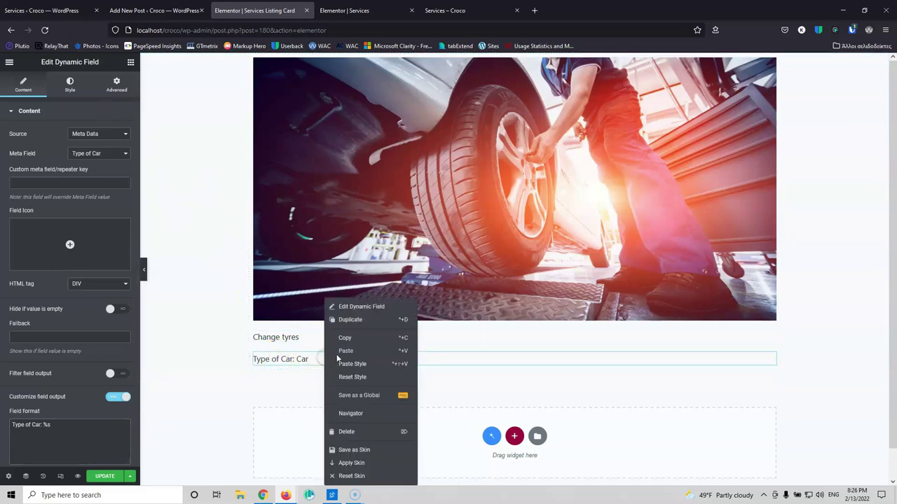
left_click(350, 319)
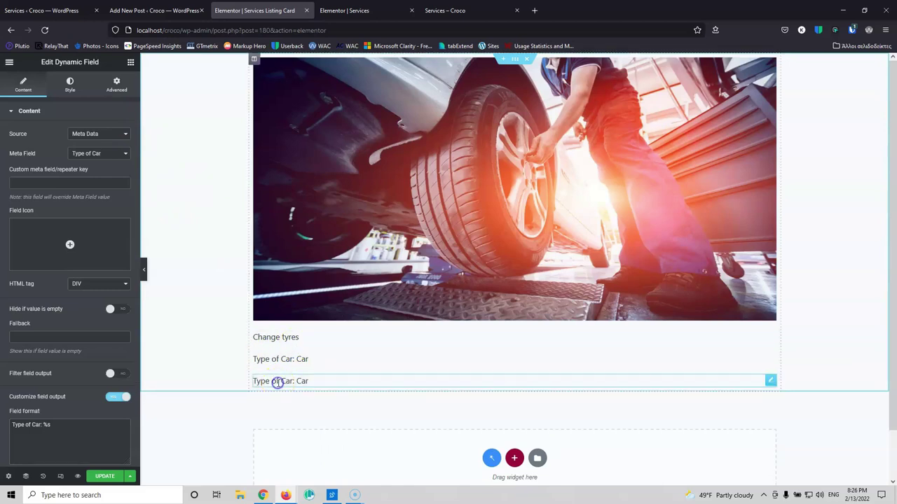
left_click(105, 156)
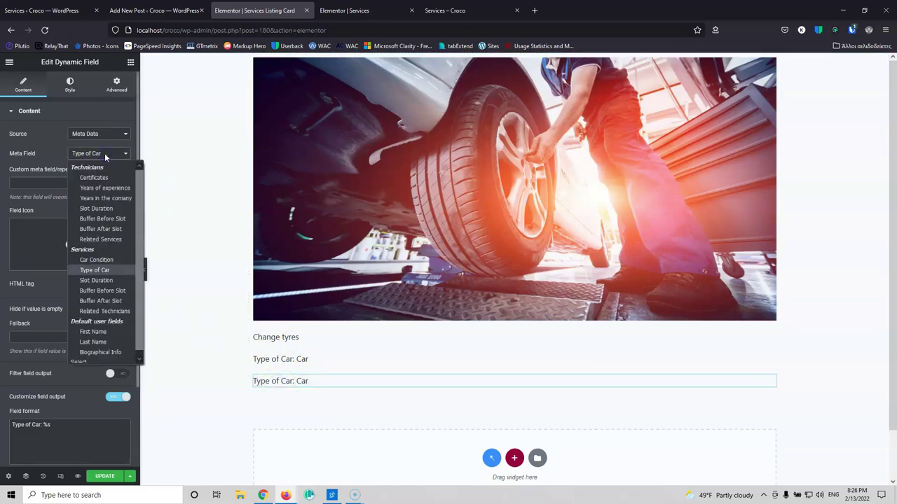
scroll(90, 327, "down", 1)
left_click(94, 355)
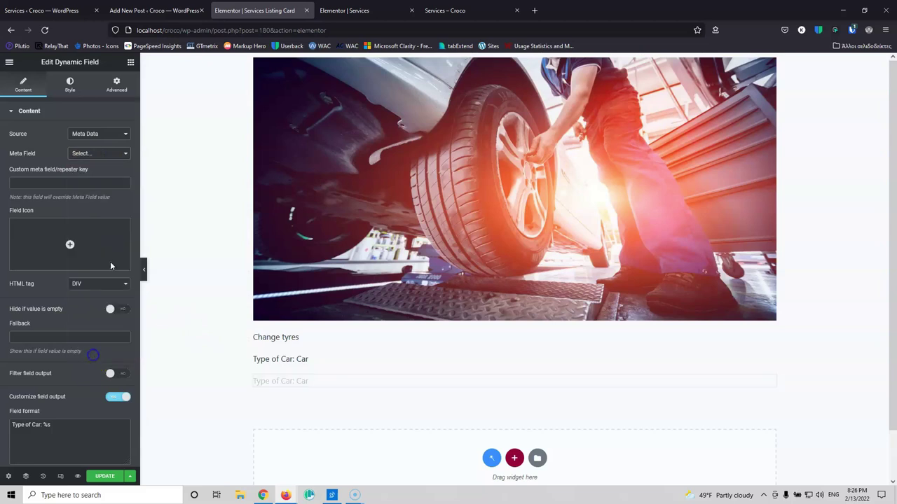
left_click(98, 160)
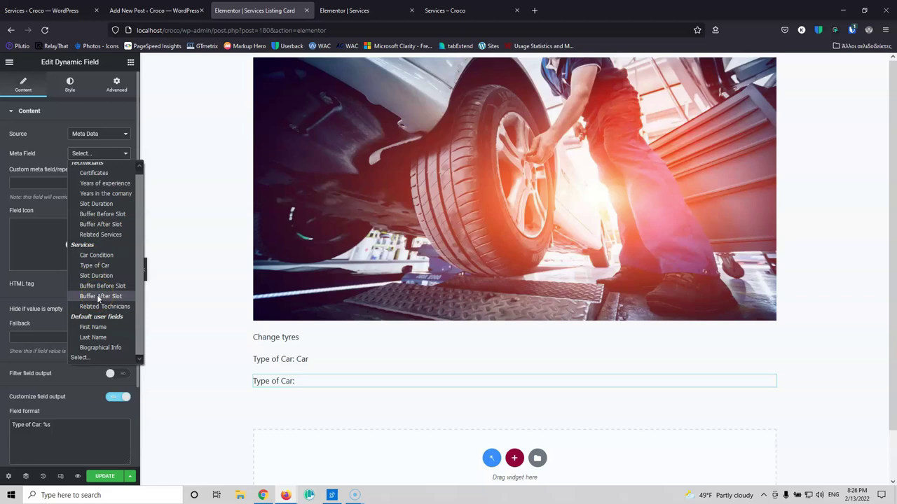
left_click(88, 355)
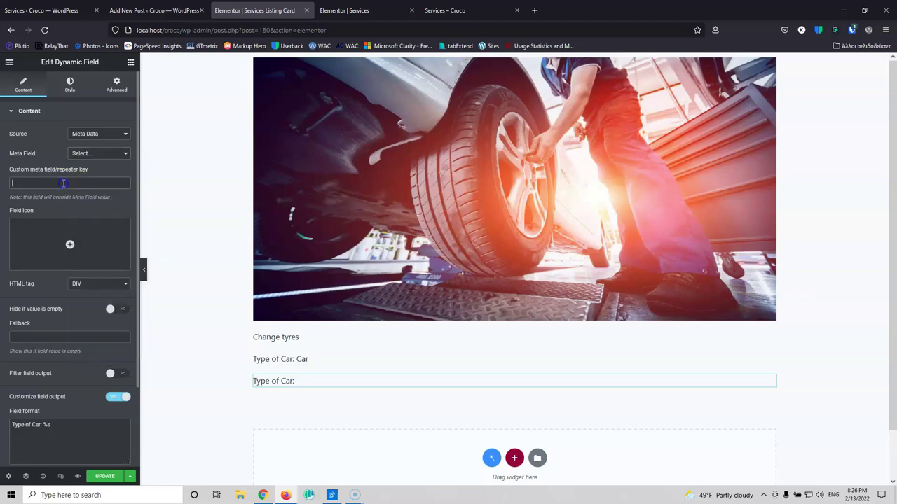
type("_app_price")
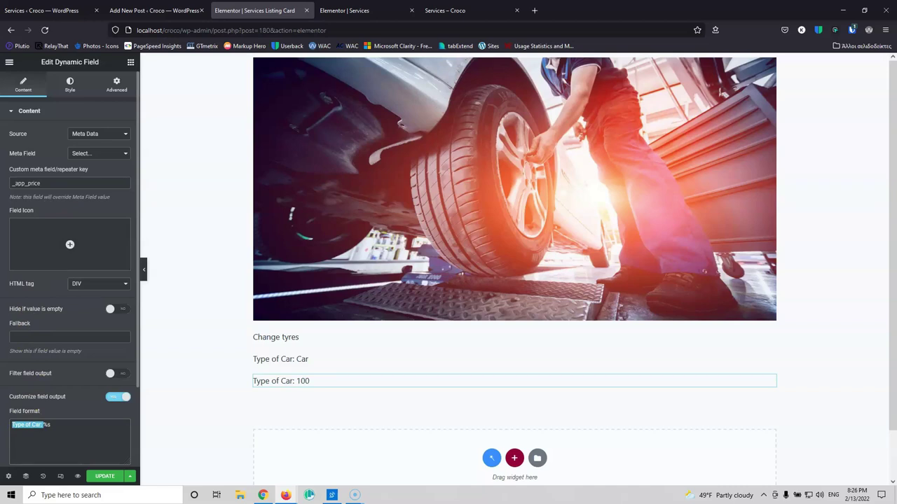
Step: Set the price field's output format to "Service Price: $%s" and update the listing template
type("$")
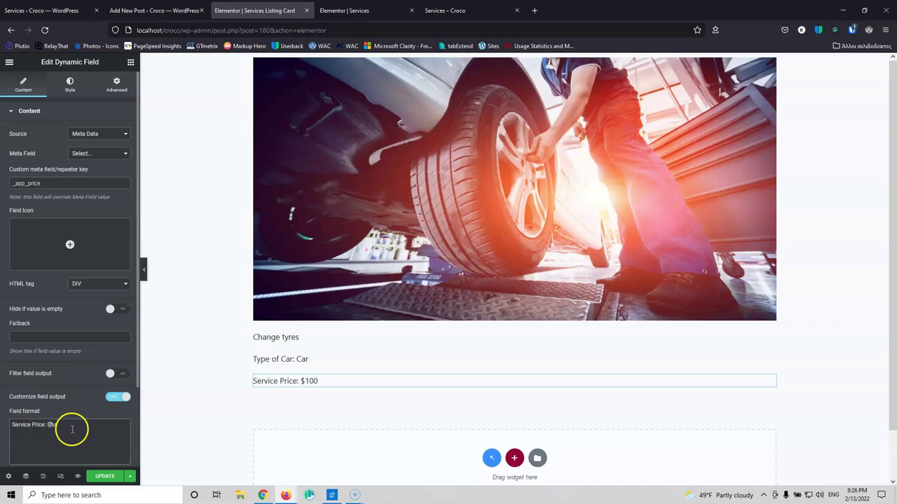
left_click(104, 476)
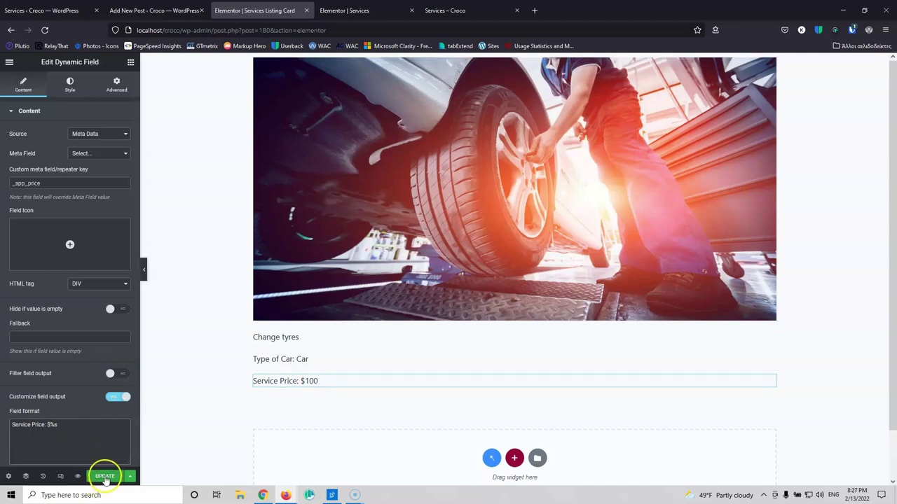
Step: Save the Services Listing Card template and reload the Services page editor so the new listing becomes selectable
left_click(104, 476)
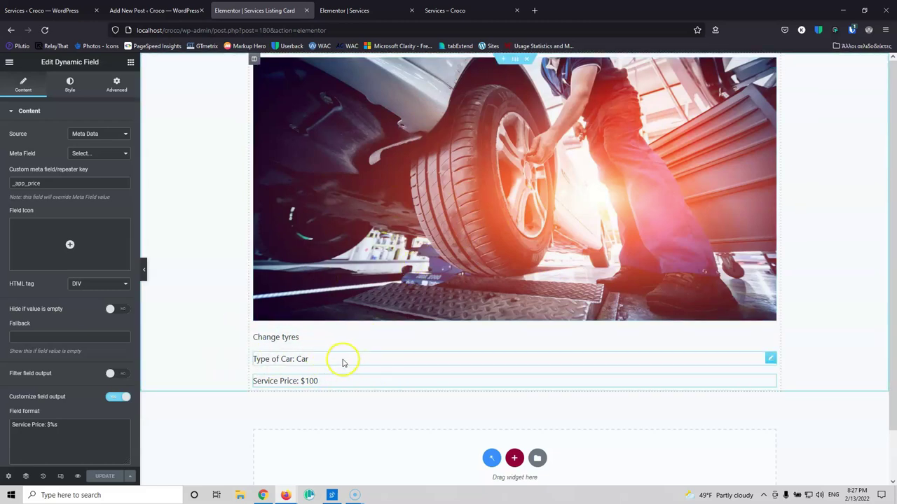
left_click(333, 382)
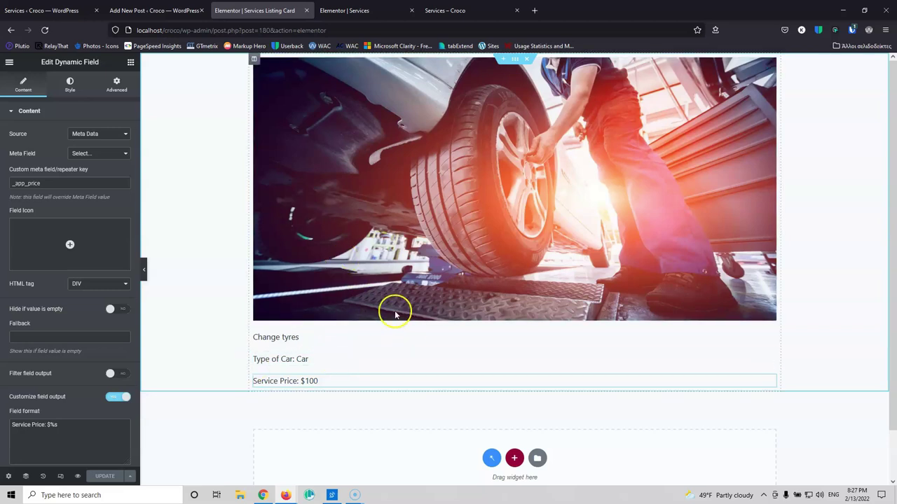
left_click(364, 10)
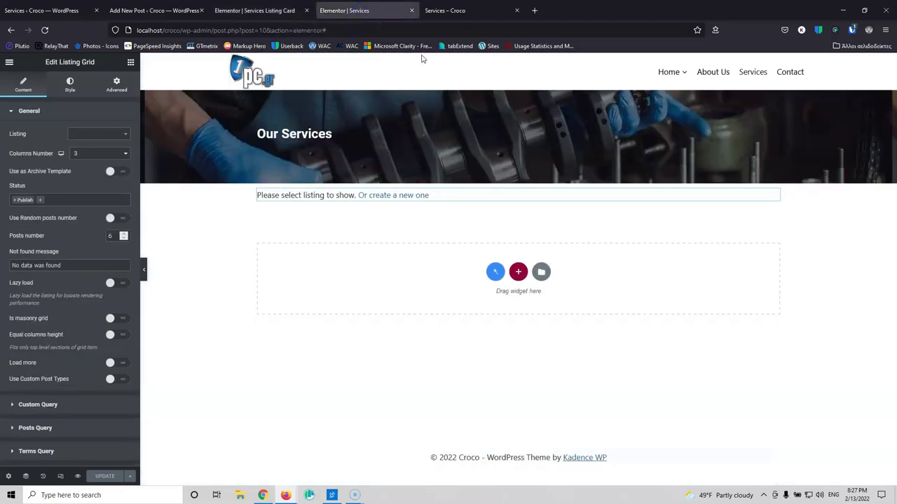
left_click(411, 199)
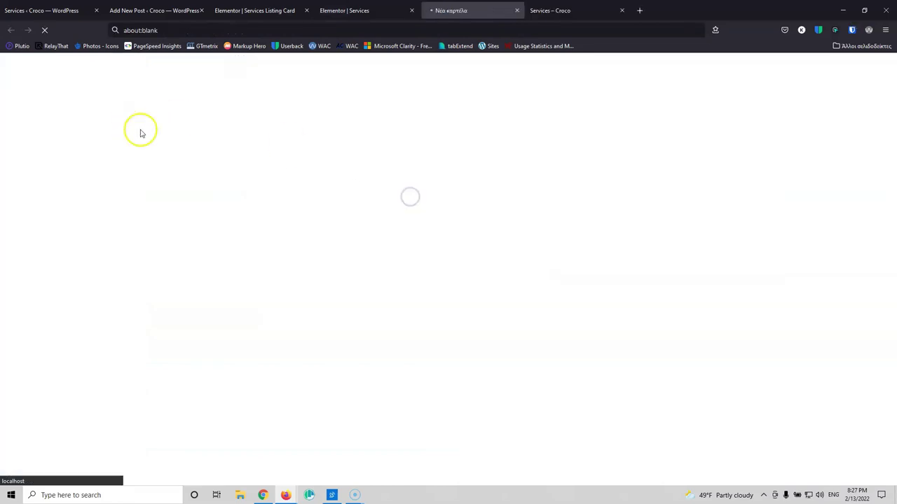
left_click(516, 11)
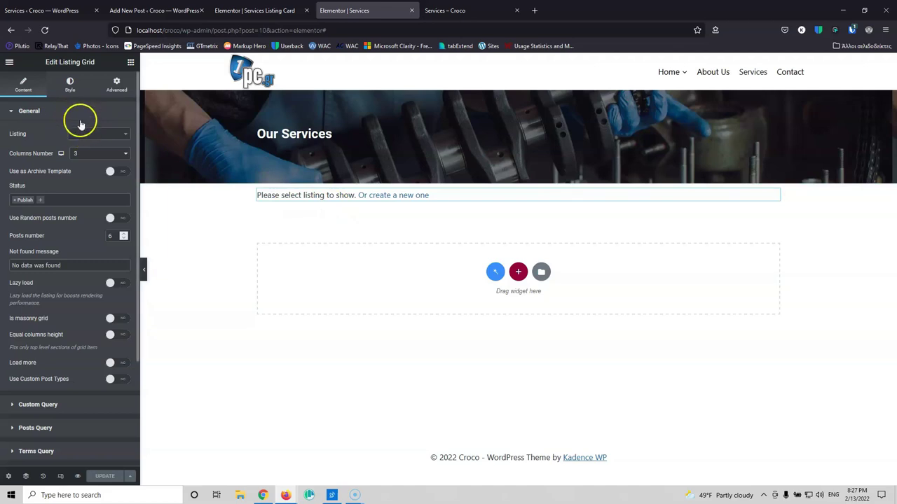
left_click(45, 30)
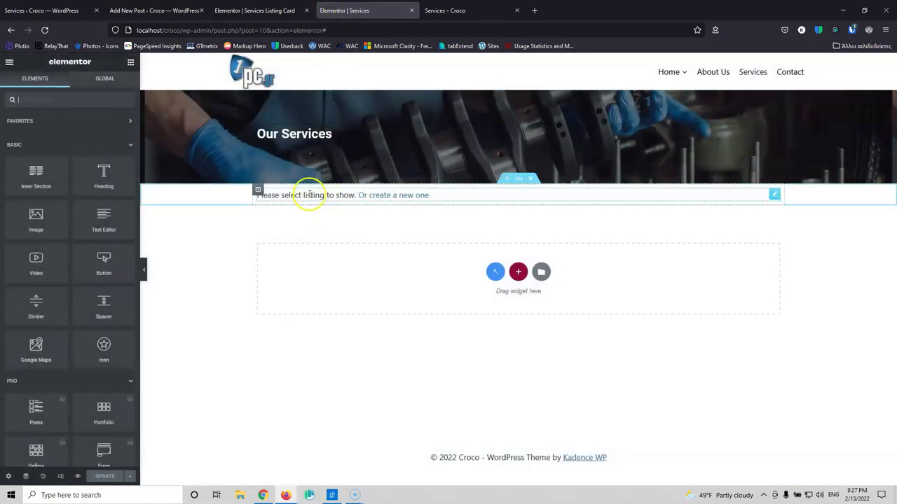
Step: Assign the Services Listing Card as the listing of the Services page's Listing Grid
left_click(309, 196)
left_click(86, 135)
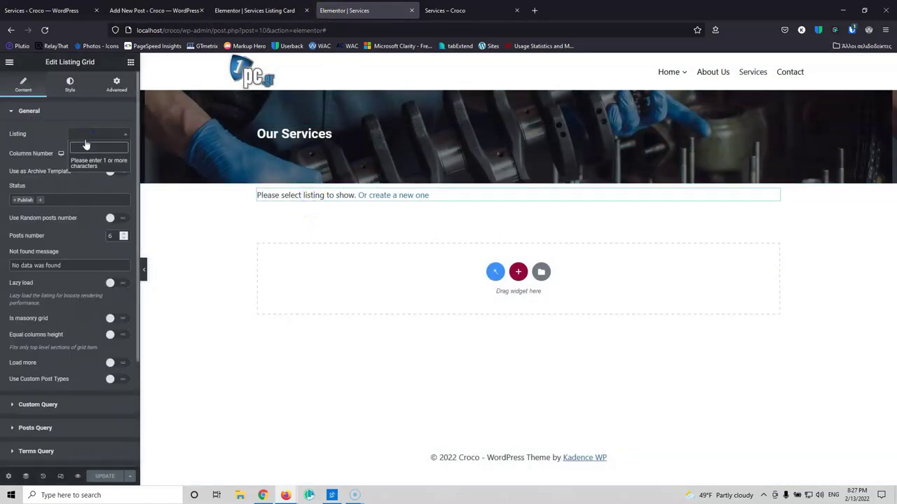
left_click(85, 149)
type("Se")
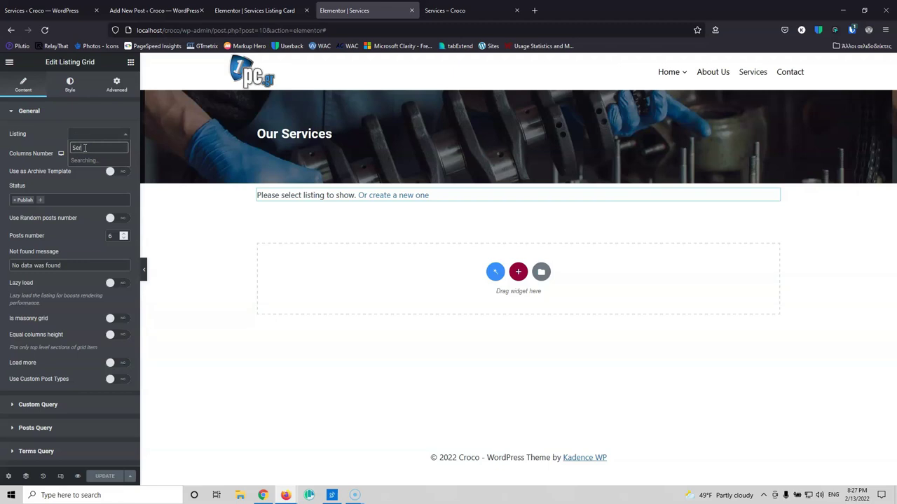
type("r")
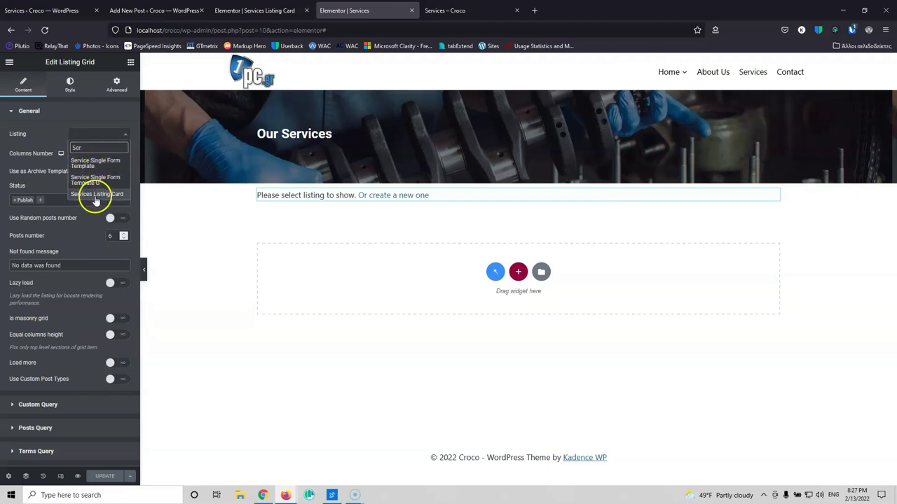
left_click(110, 196)
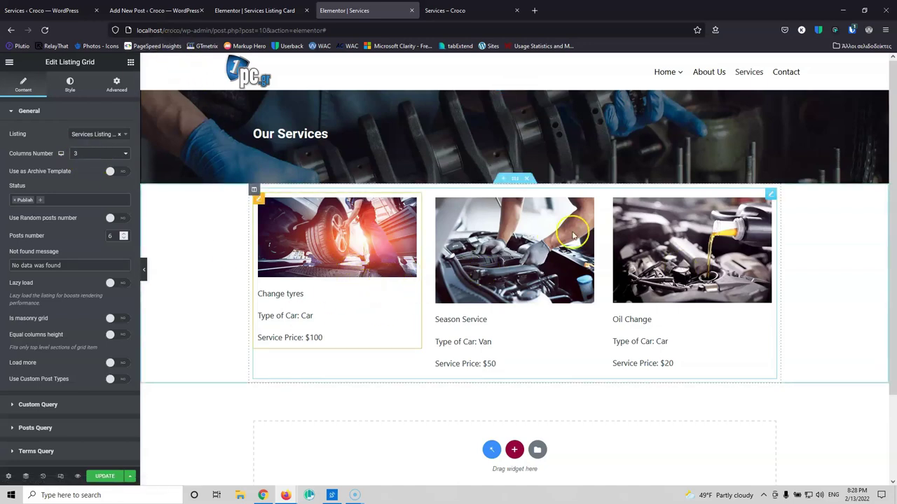
Step: Update the Services page and reload its live version to check the service cards
left_click(105, 478)
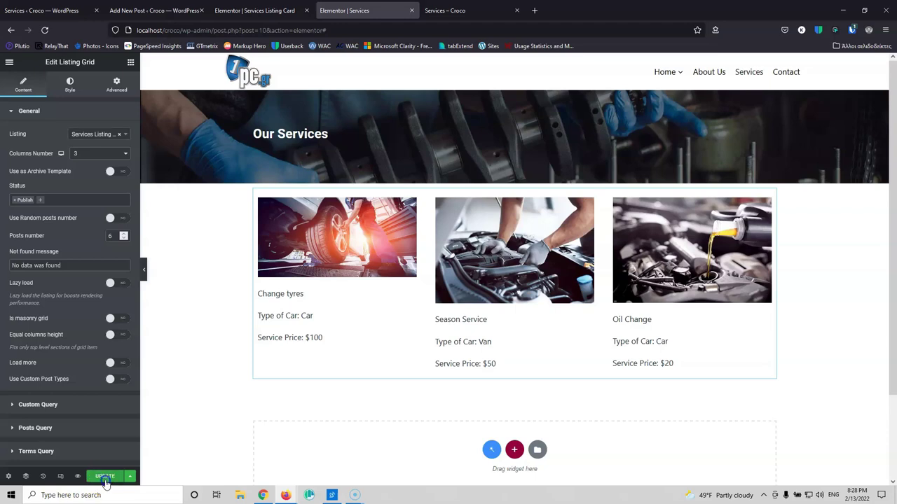
left_click(428, 10)
left_click(44, 31)
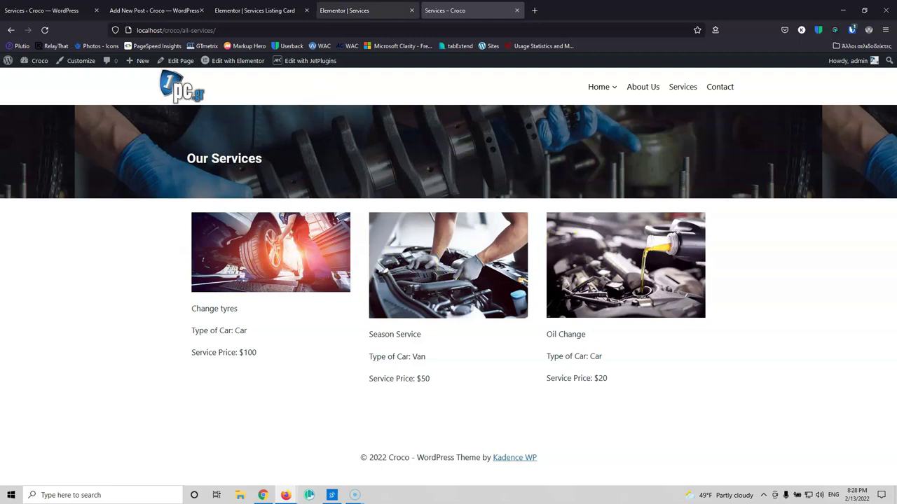
left_click(344, 10)
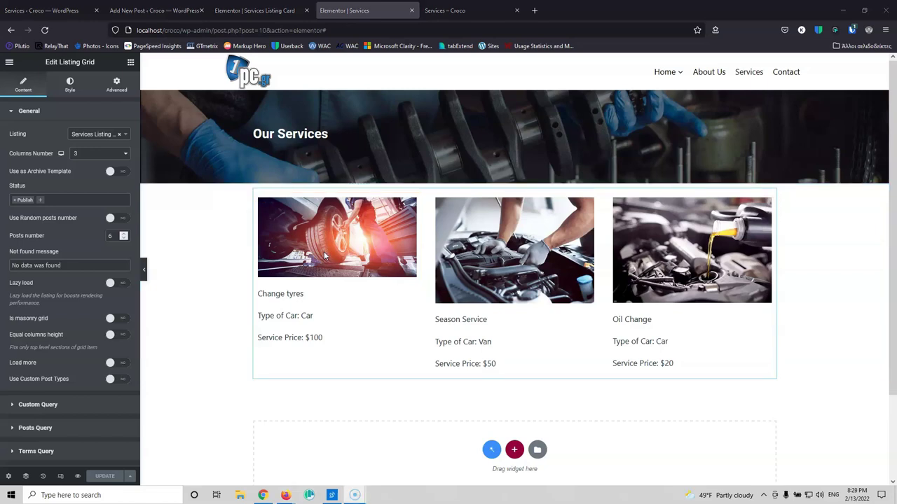
left_click(272, 12)
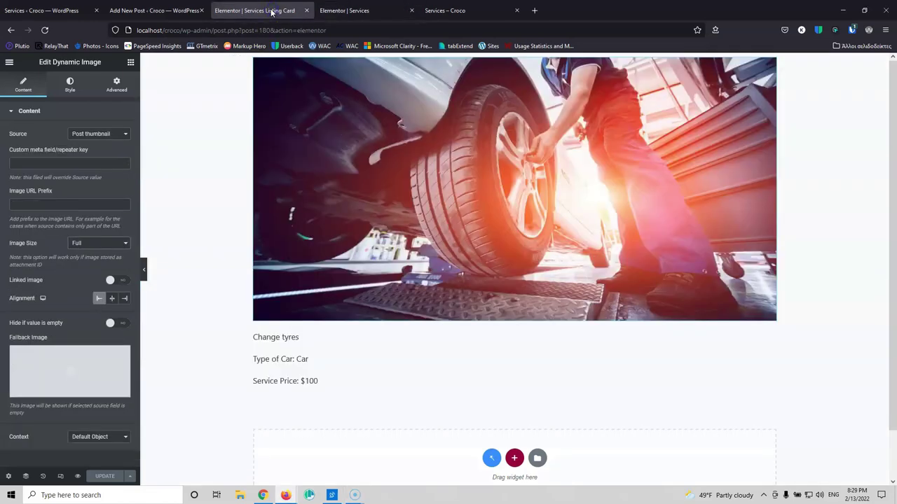
left_click(349, 13)
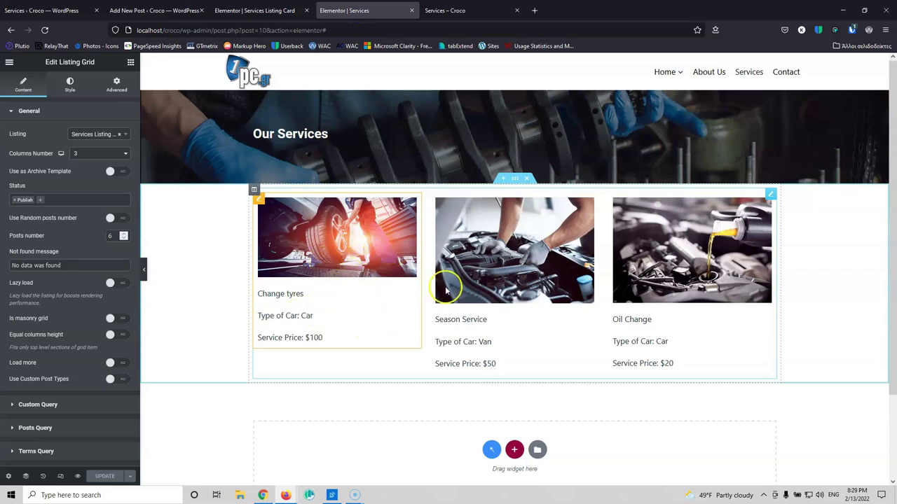
left_click(254, 11)
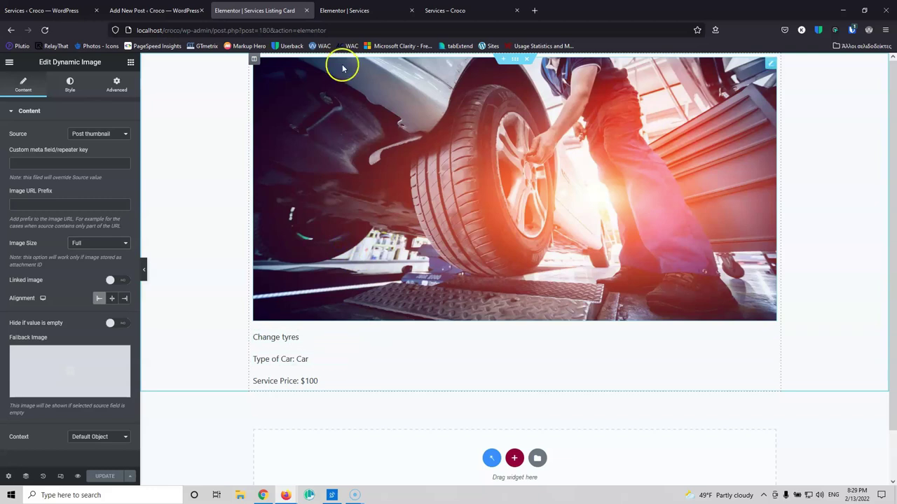
left_click(344, 11)
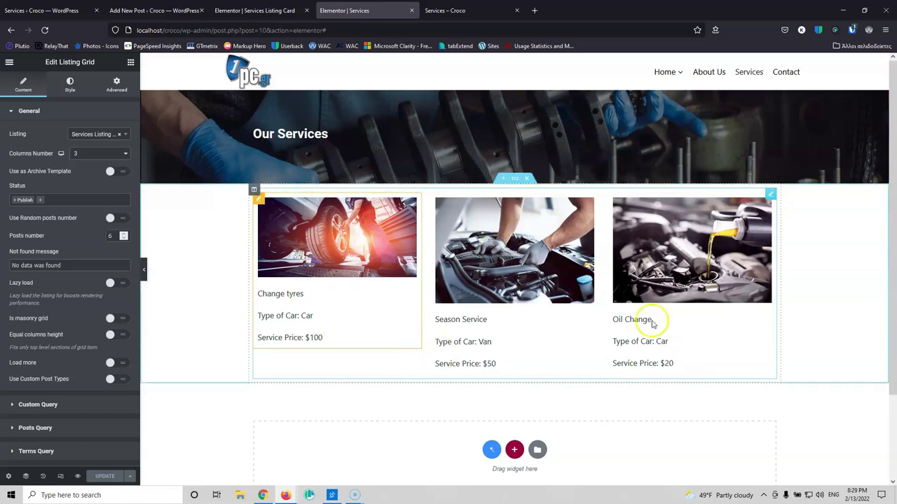
Step: Try the Thumbnail image size on the listing card's dynamic image, update the template, and reload the live Services page
left_click(238, 10)
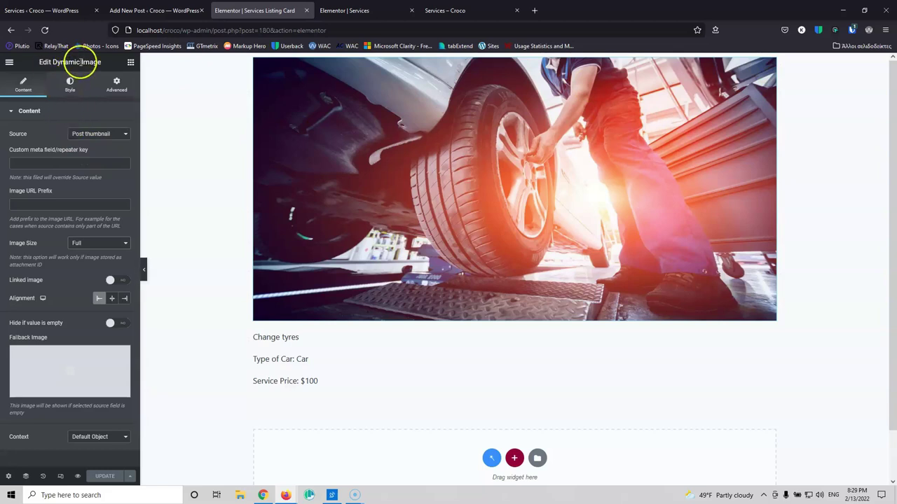
left_click(87, 244)
left_click(99, 267)
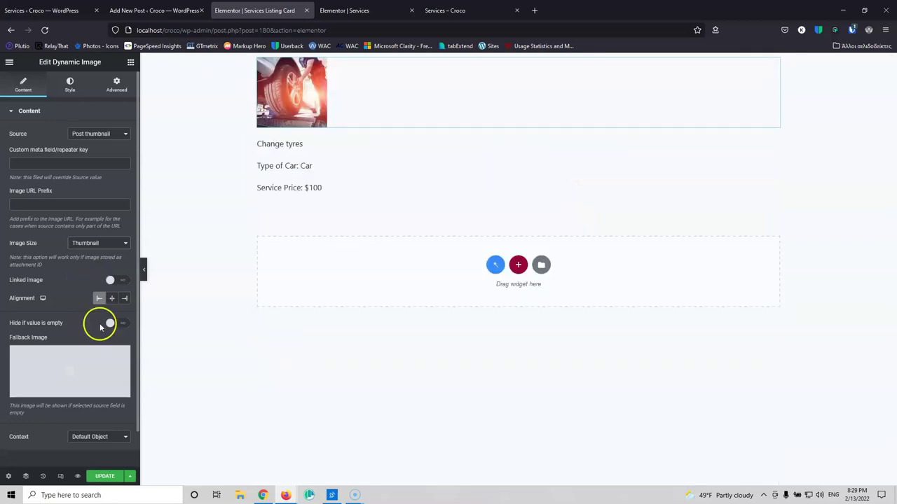
left_click(105, 476)
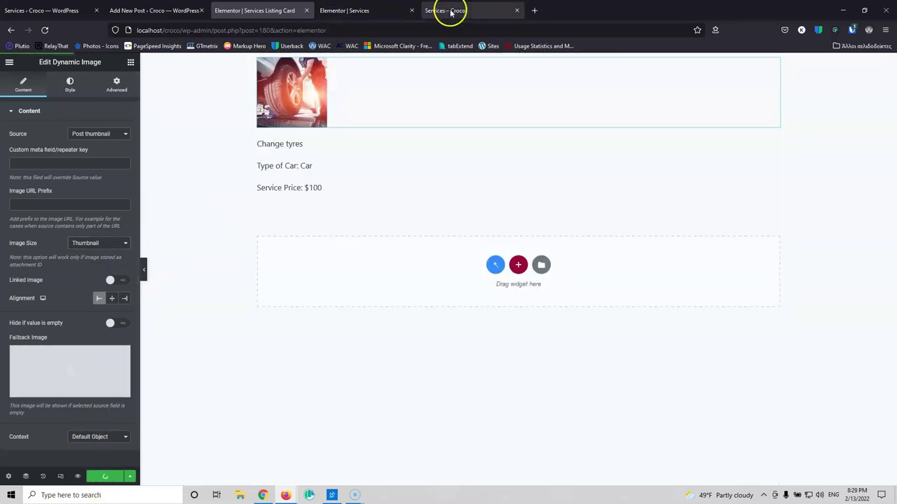
left_click(451, 10)
left_click(44, 30)
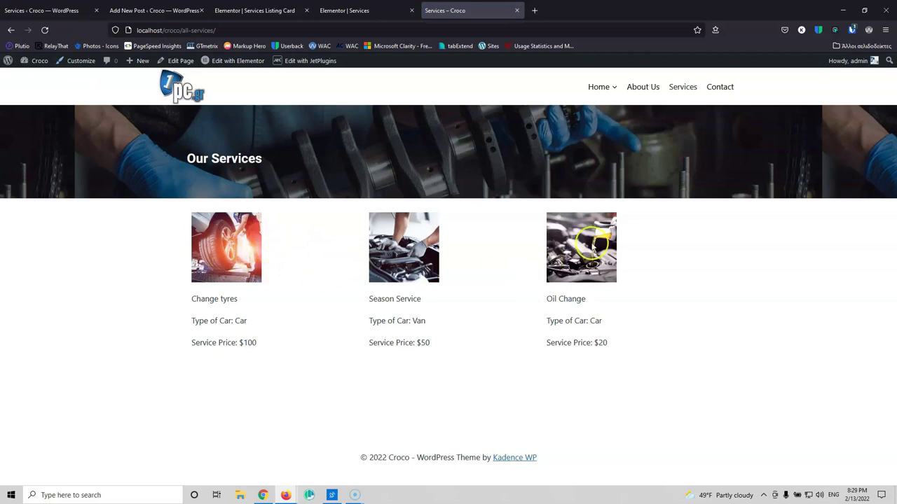
Step: Set the listing card's dynamic image size to Medium, update the template, and reload the live Services page
left_click(278, 11)
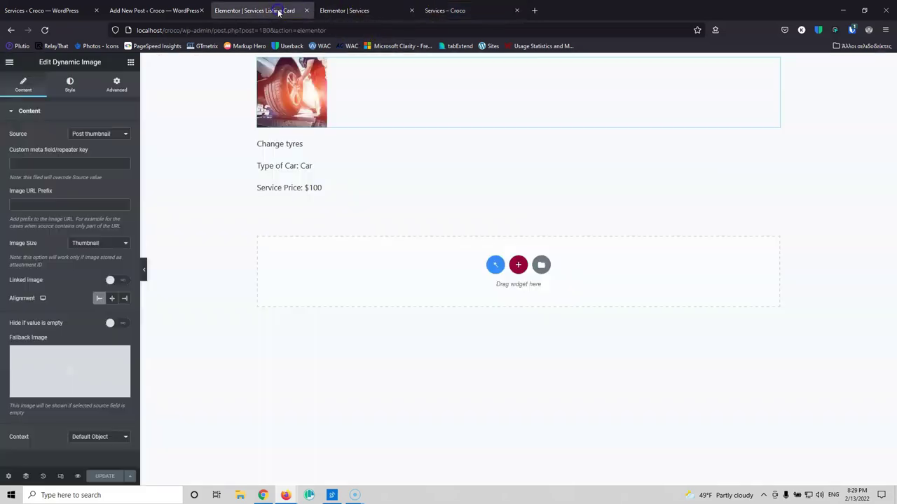
left_click(91, 244)
left_click(97, 278)
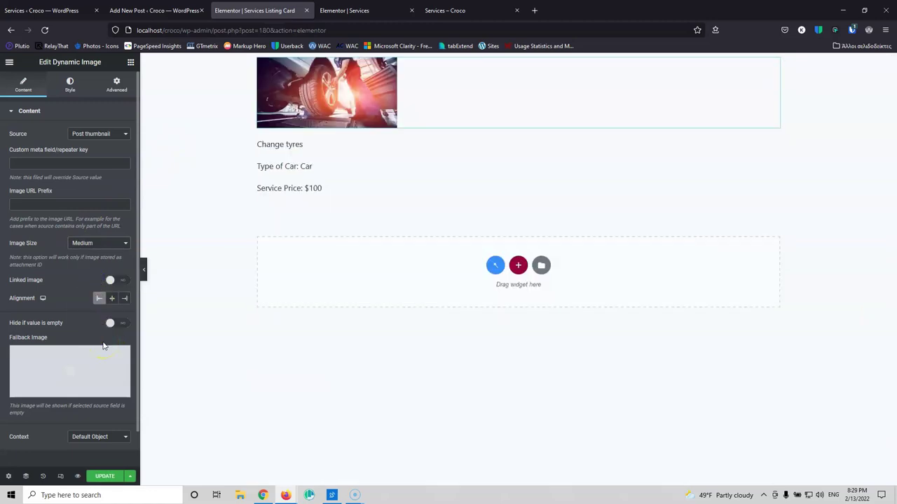
left_click(107, 476)
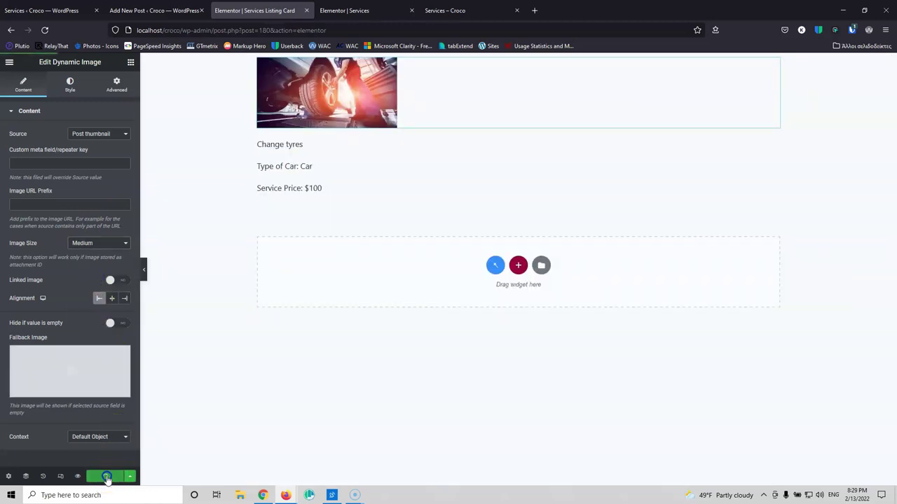
left_click(456, 10)
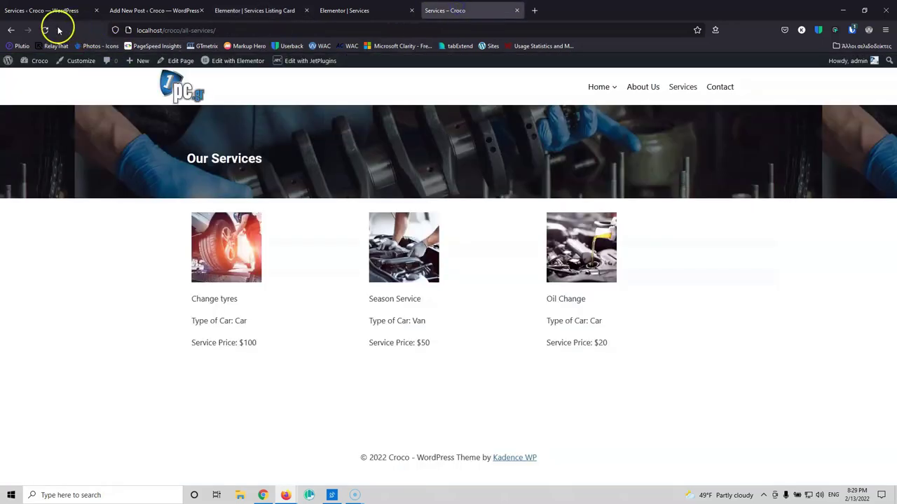
left_click(44, 30)
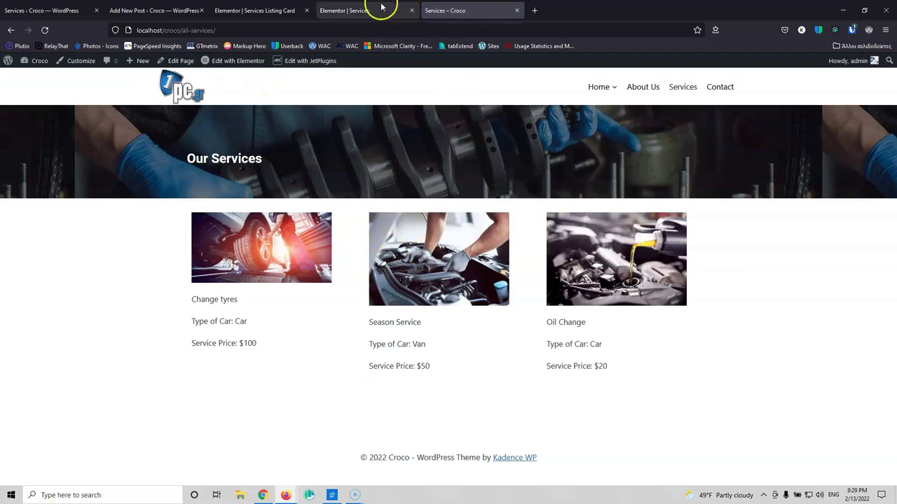
Step: Add an inner section between the image and title in the listing card template and delete one of its two columns
left_click(268, 9)
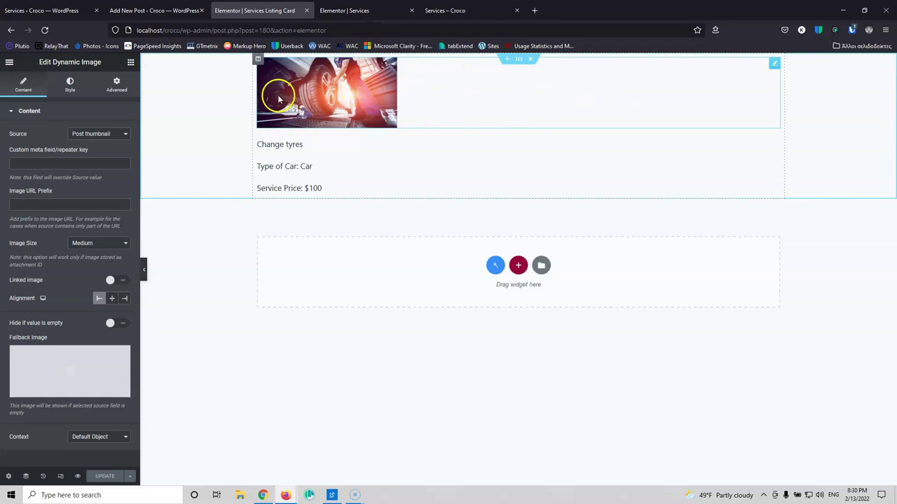
left_click(131, 62)
left_click_drag(28, 175, 327, 127)
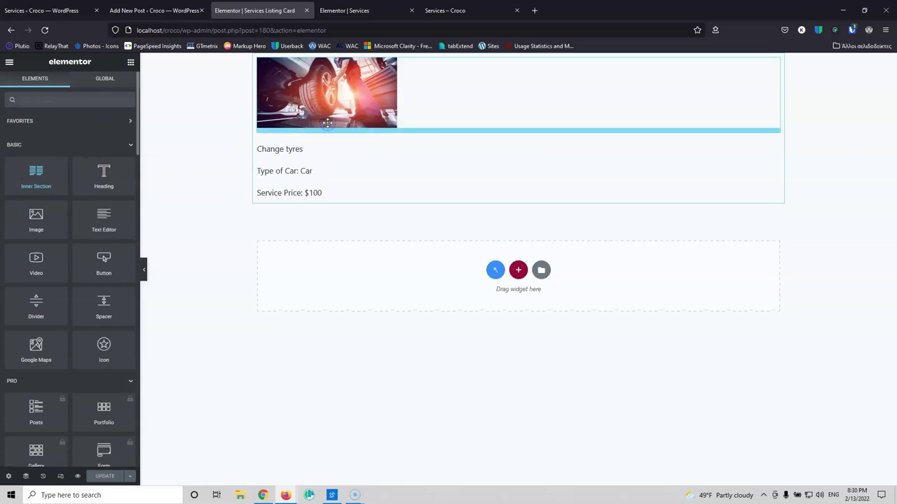
left_click(536, 152)
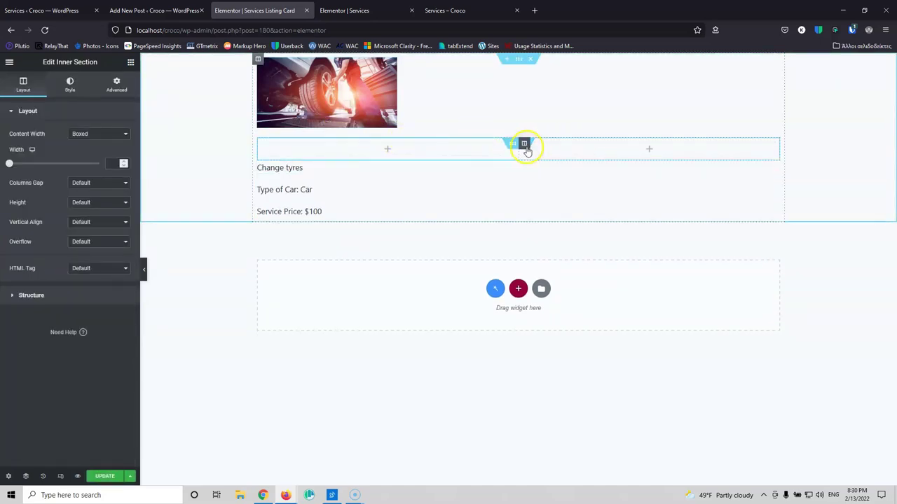
right_click(527, 149)
left_click(563, 282)
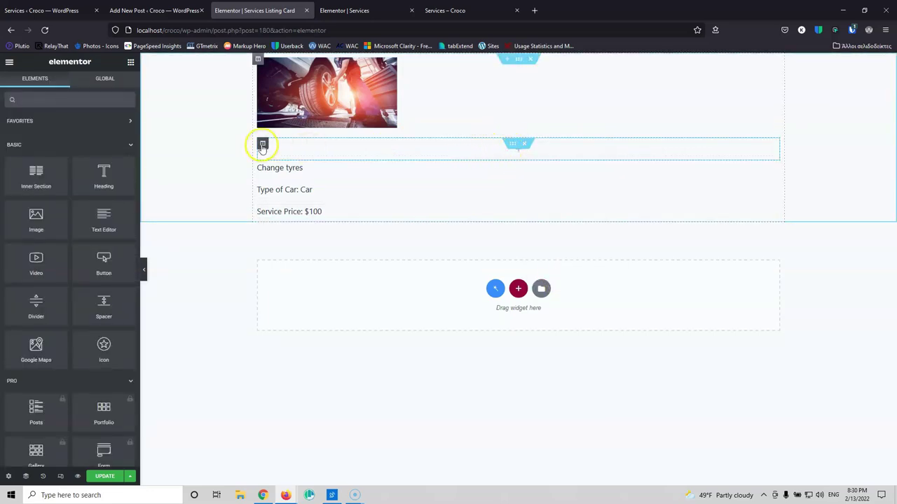
Step: Give the inner section's remaining column a classic background whose image uses JetEngine's Custom Image dynamic tag
left_click(262, 143)
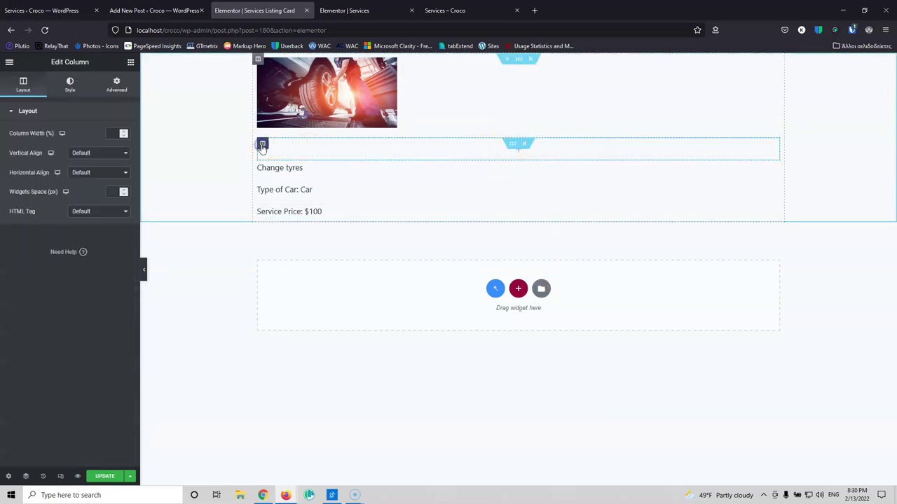
left_click(71, 87)
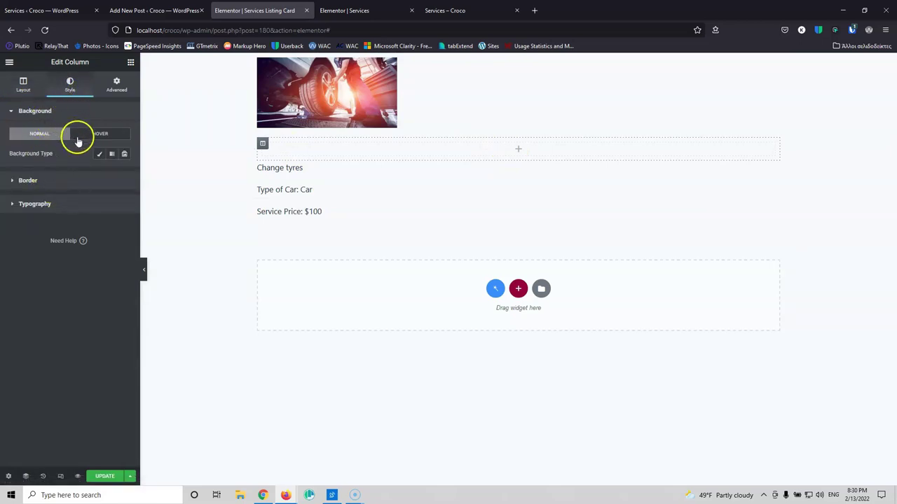
left_click(99, 154)
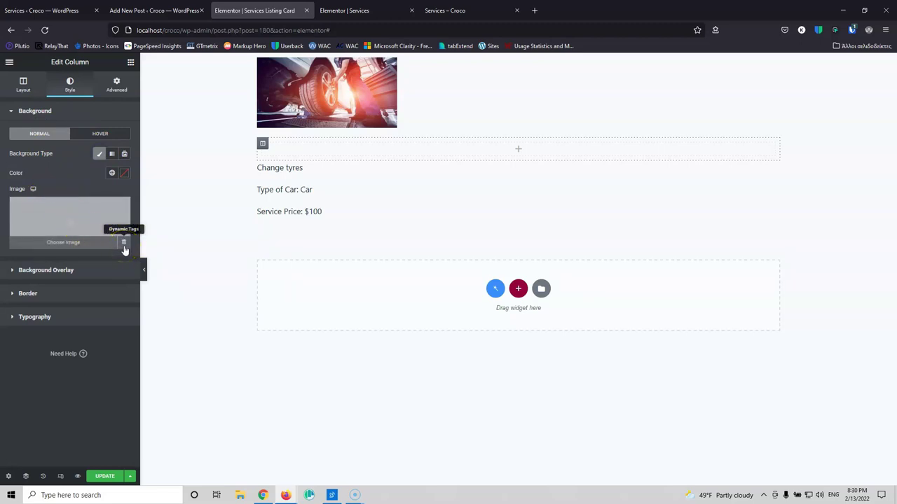
left_click(124, 245)
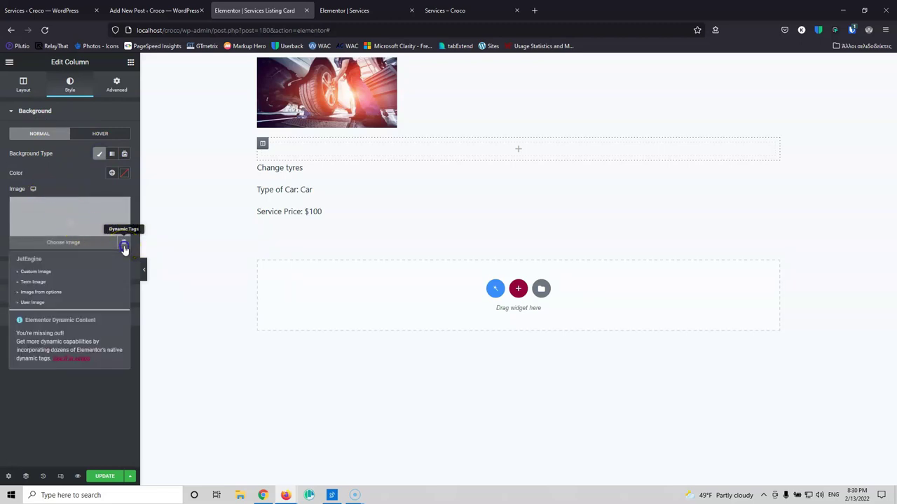
left_click(59, 273)
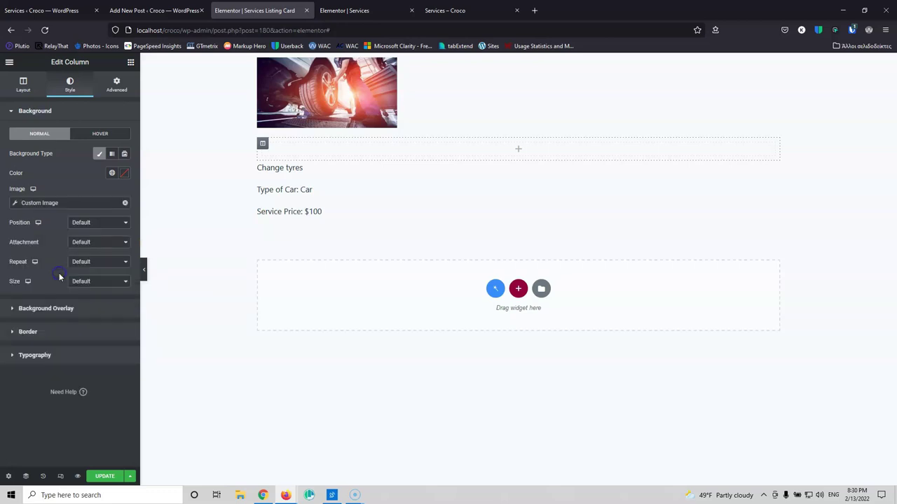
Step: Set the background's Custom Image field to Post thumbnail and update the listing card template
left_click(75, 203)
left_click(102, 245)
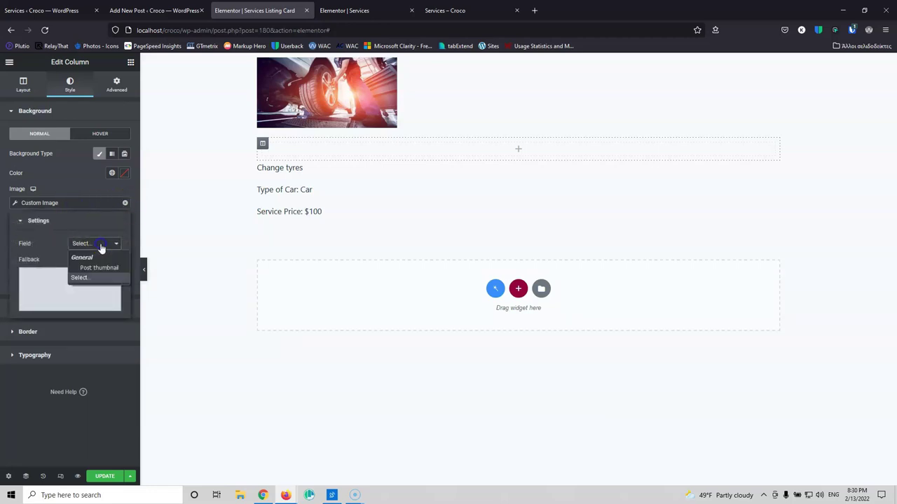
left_click(100, 269)
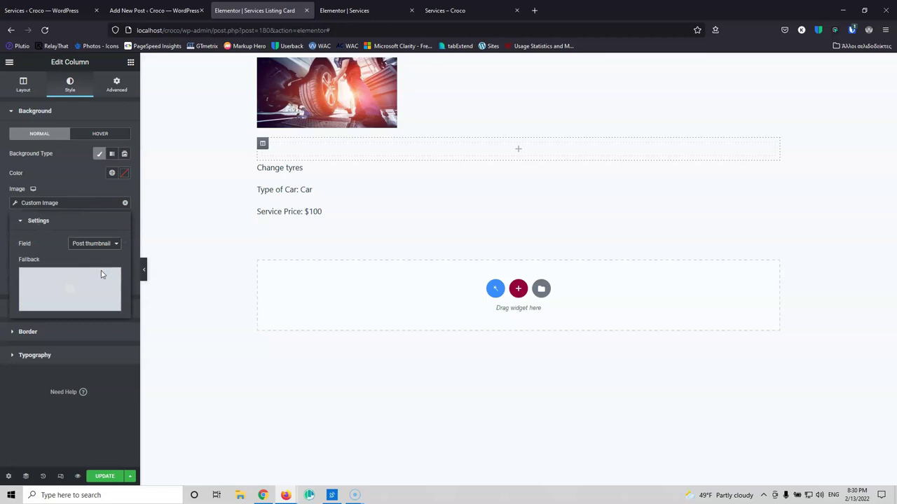
left_click(104, 477)
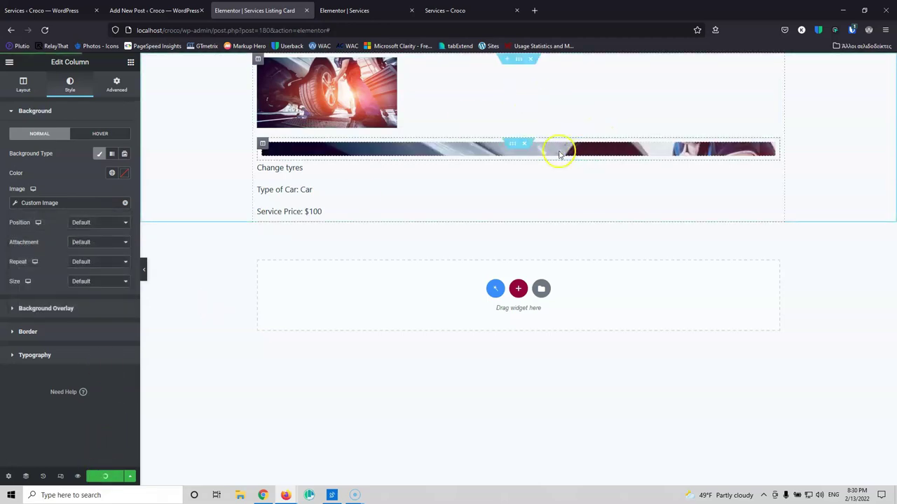
Step: Delete the Dynamic Image widget above the inner section in the listing card
left_click(371, 76)
right_click(371, 74)
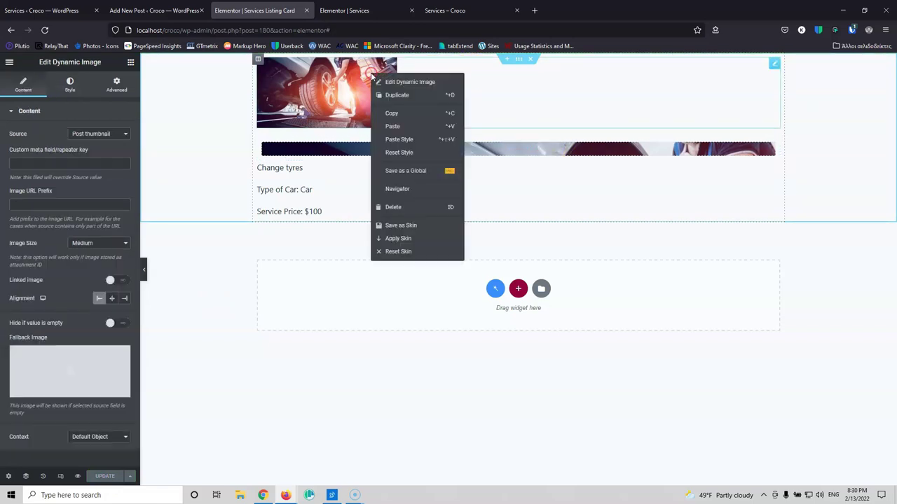
left_click(405, 208)
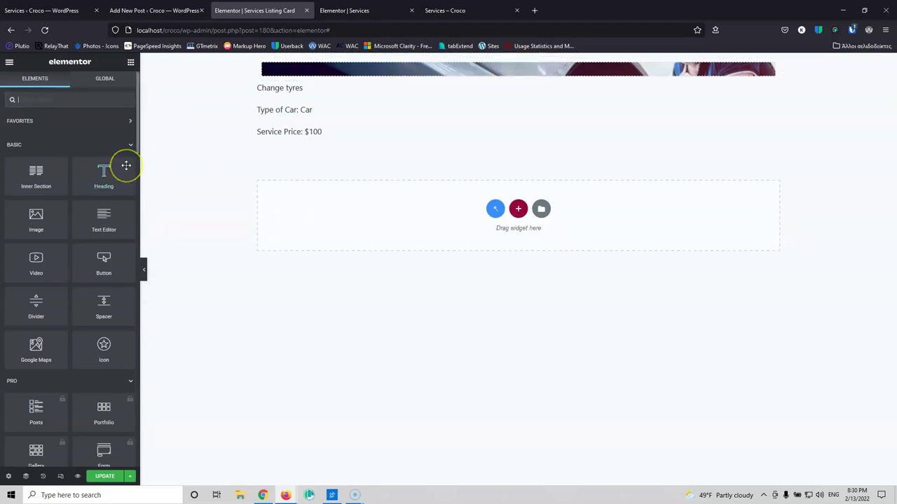
Step: Try unlinked padding of 100 px top and bottom on the inner section's column, update the template, and reload the live Services page
left_click(122, 161)
left_click_drag(123, 162, 390, 74)
left_click_drag(298, 71, 265, 70)
left_click(264, 67)
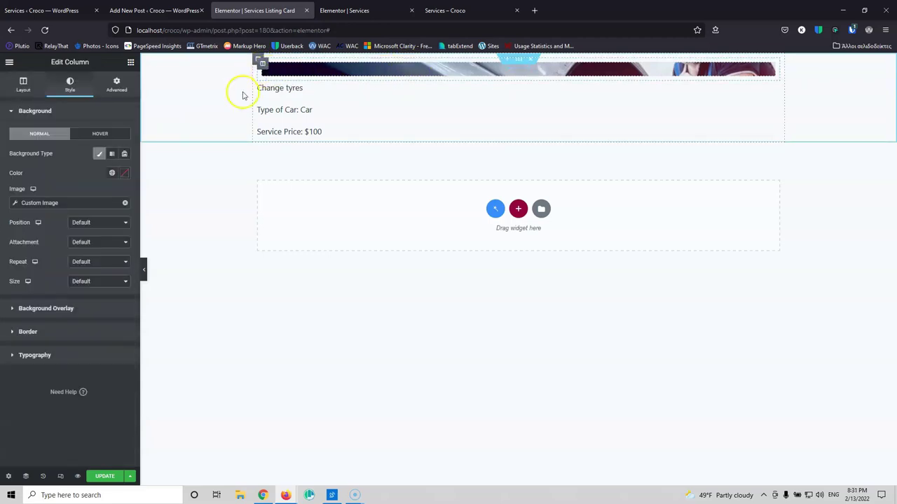
left_click(23, 85)
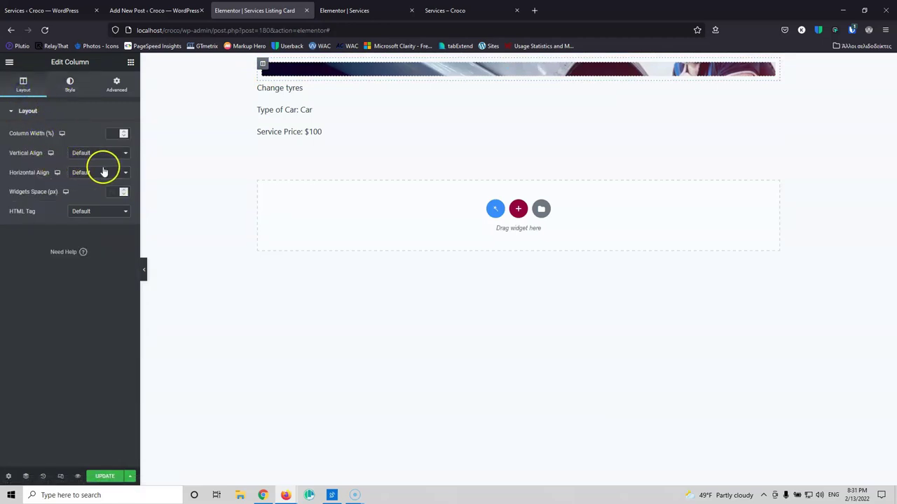
left_click(83, 94)
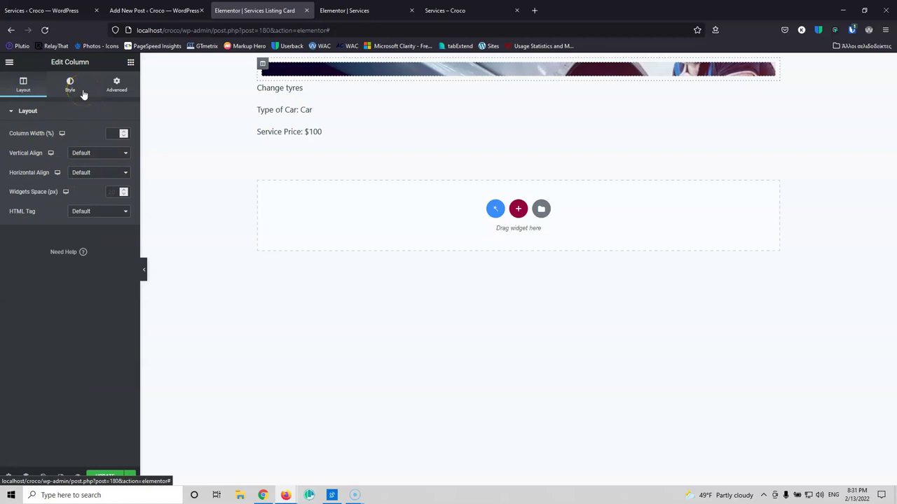
left_click(119, 91)
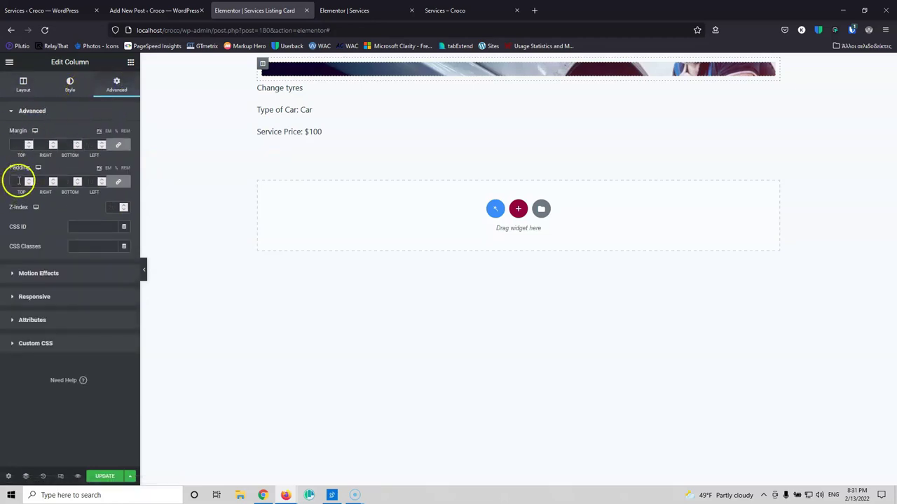
left_click(117, 182)
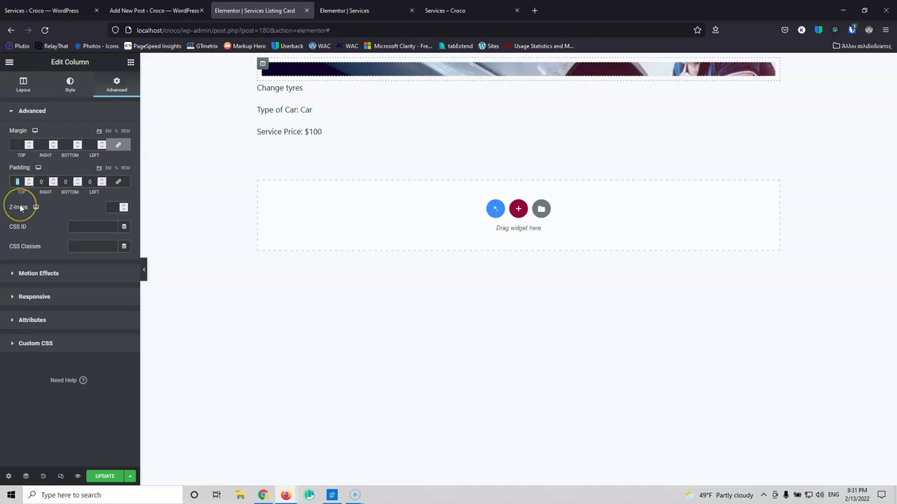
double_click(67, 181)
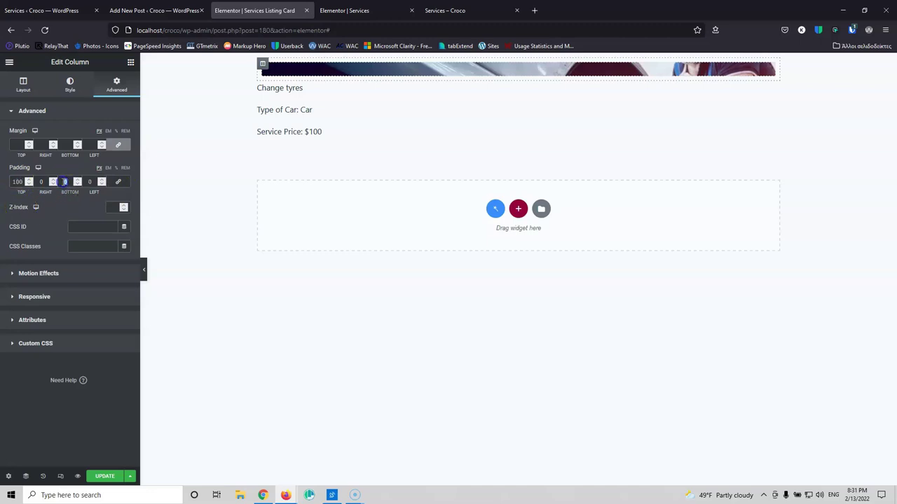
left_click(104, 477)
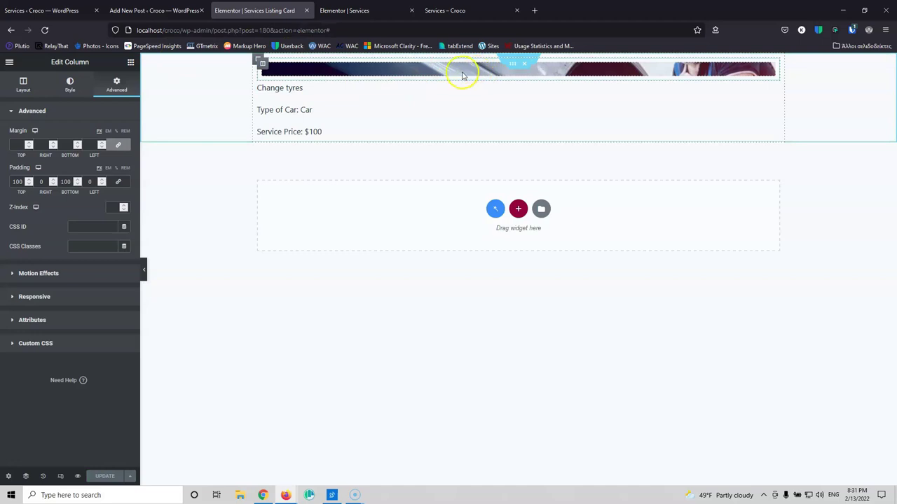
left_click(454, 10)
left_click(45, 30)
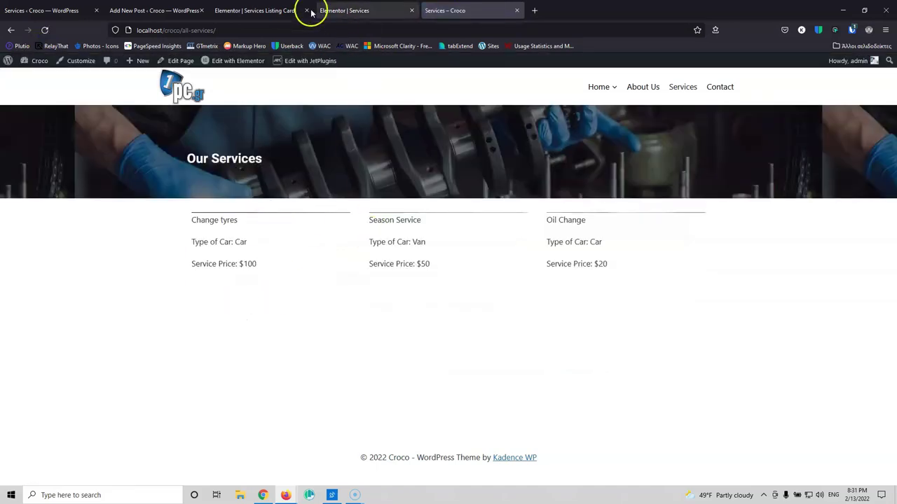
Step: Set the inner column's top and bottom padding to 0 and add a Spacer widget inside that column
left_click(311, 13)
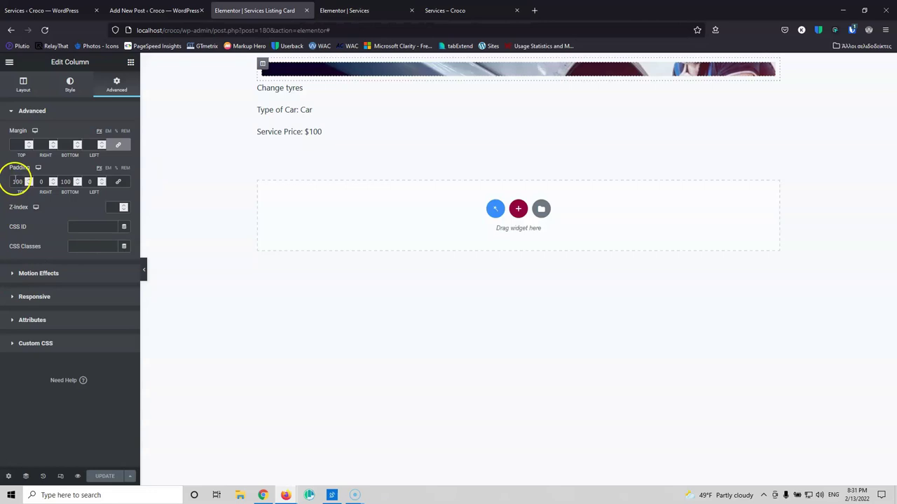
double_click(65, 181)
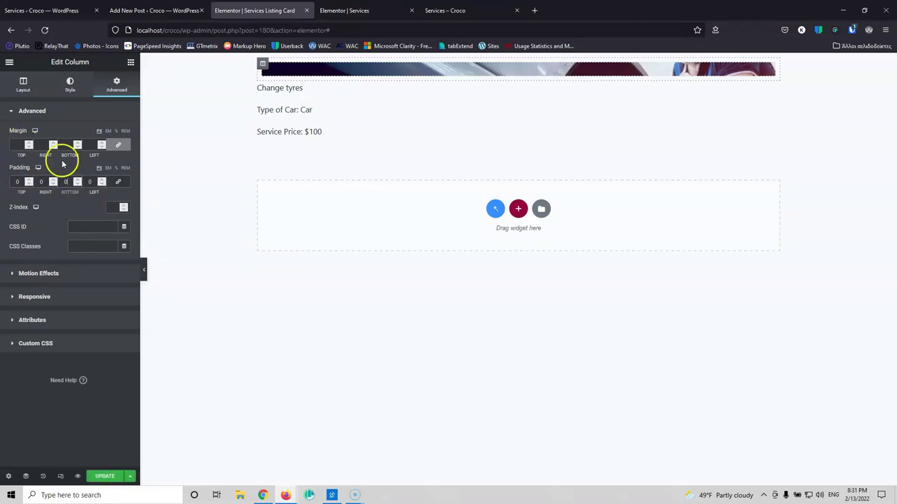
left_click(129, 61)
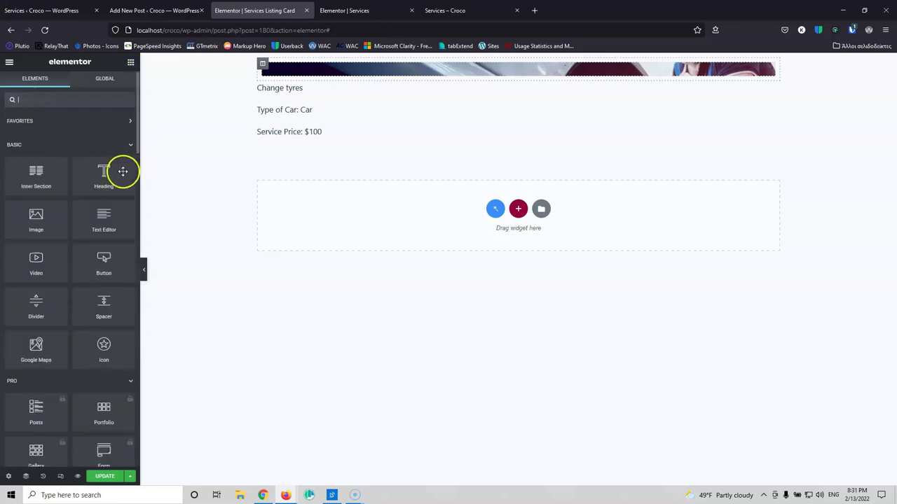
left_click_drag(107, 303, 529, 73)
left_click(520, 73)
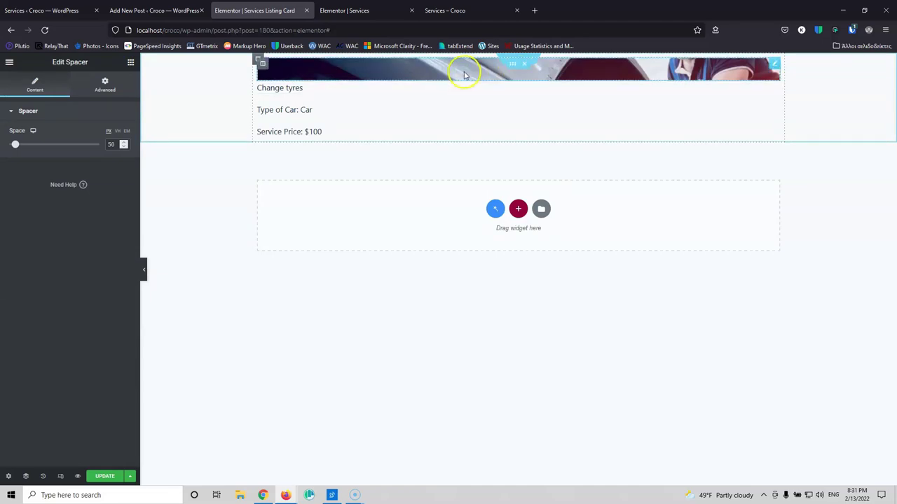
Step: Set the spacer's space to 150 px
left_click(101, 87)
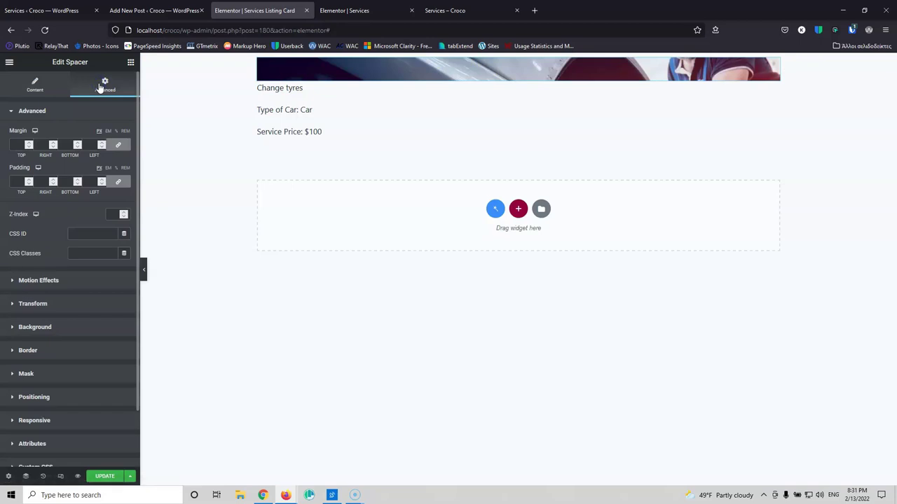
left_click(35, 84)
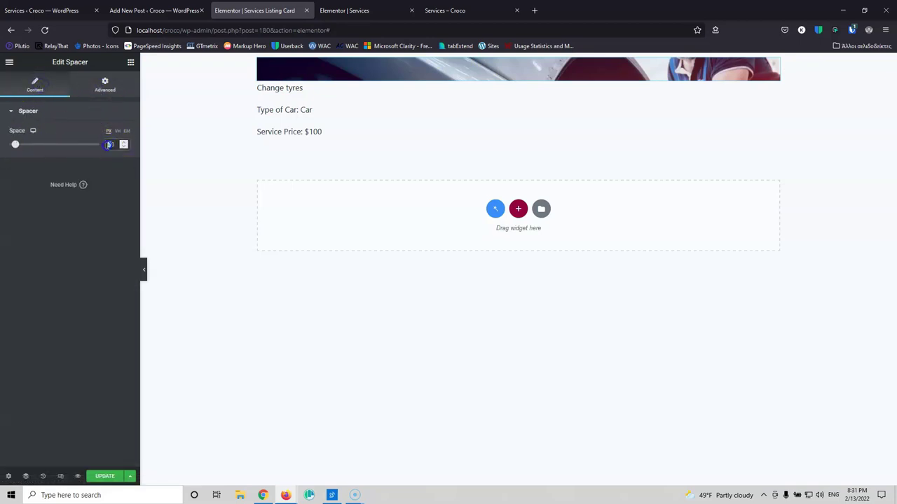
type("1500")
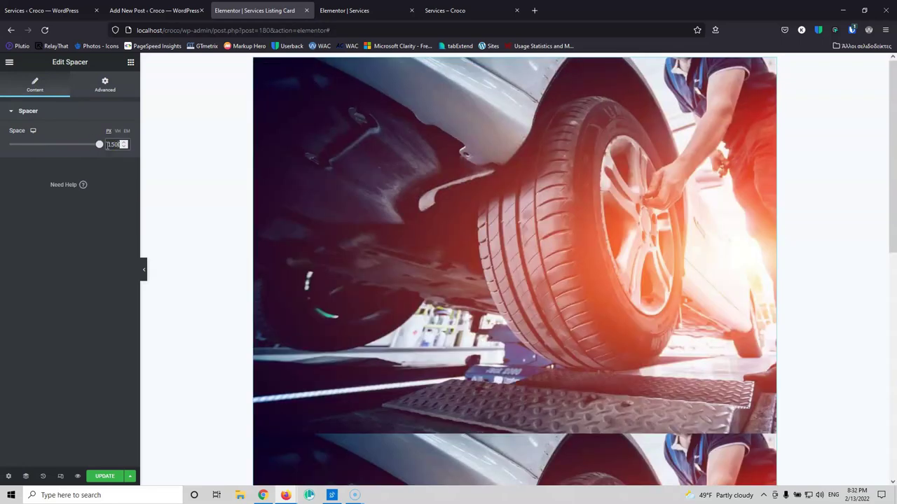
key("BackSpace")
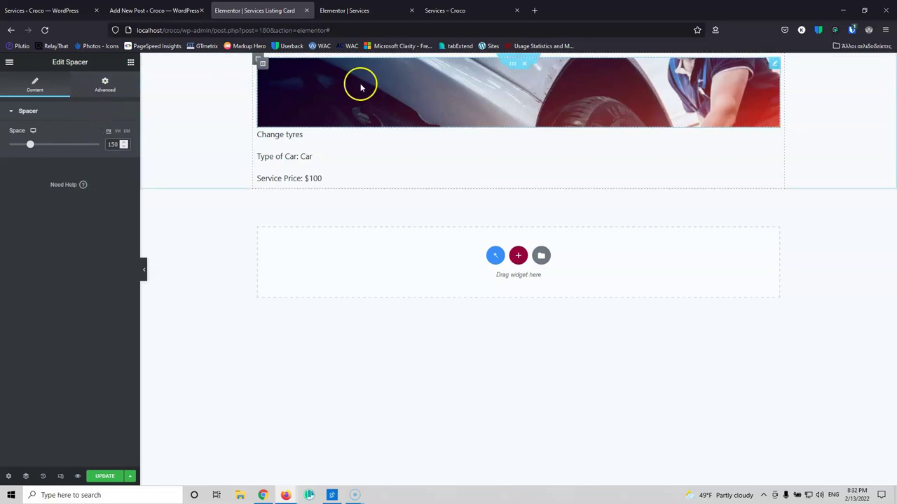
Step: Set the inner column's background image position to Center Center, update the template, and reload the live Services page
left_click(263, 64)
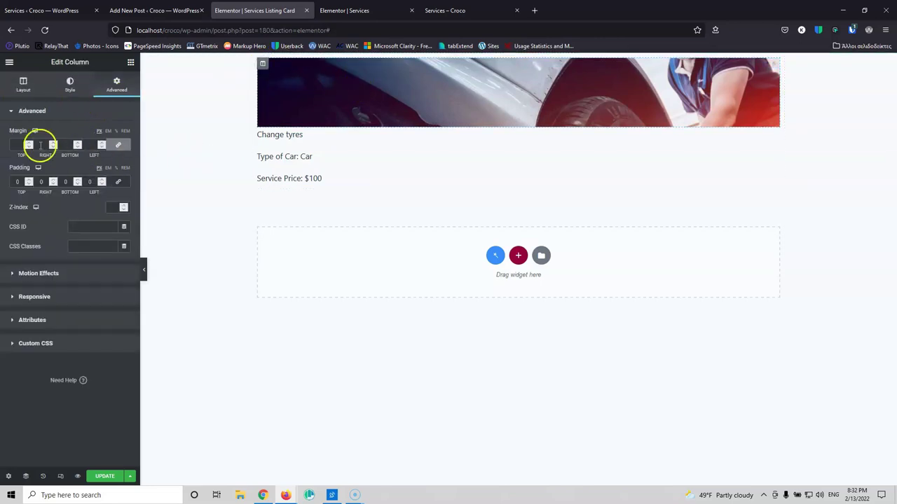
left_click(68, 86)
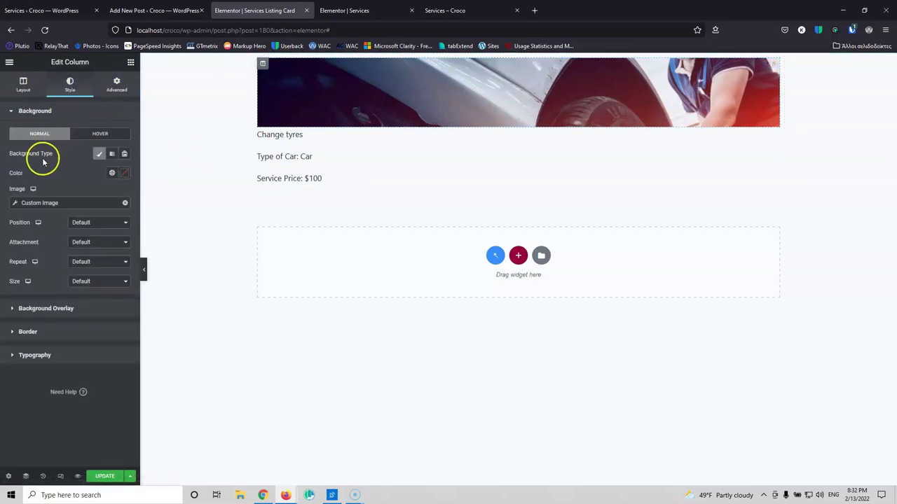
left_click(91, 224)
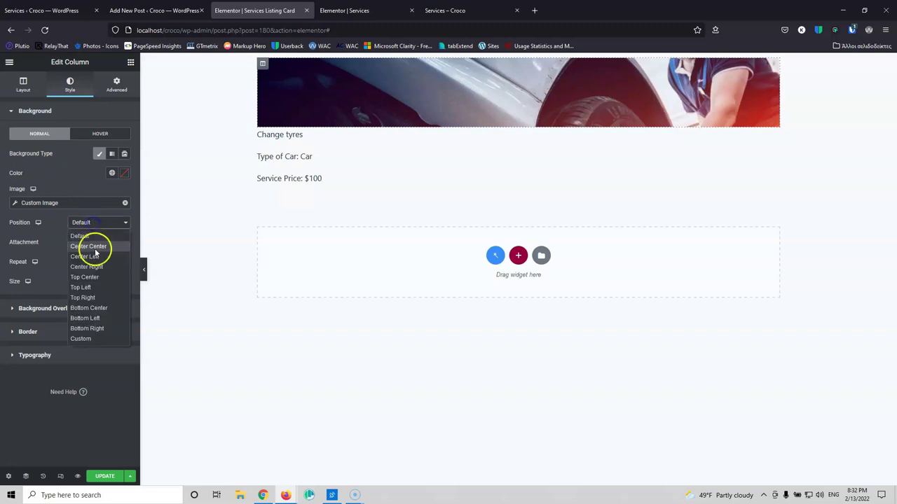
left_click(89, 246)
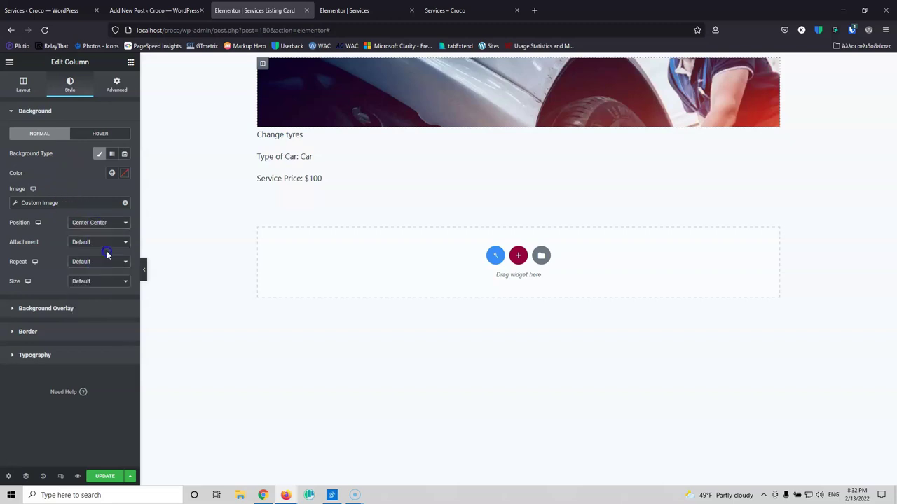
left_click(101, 476)
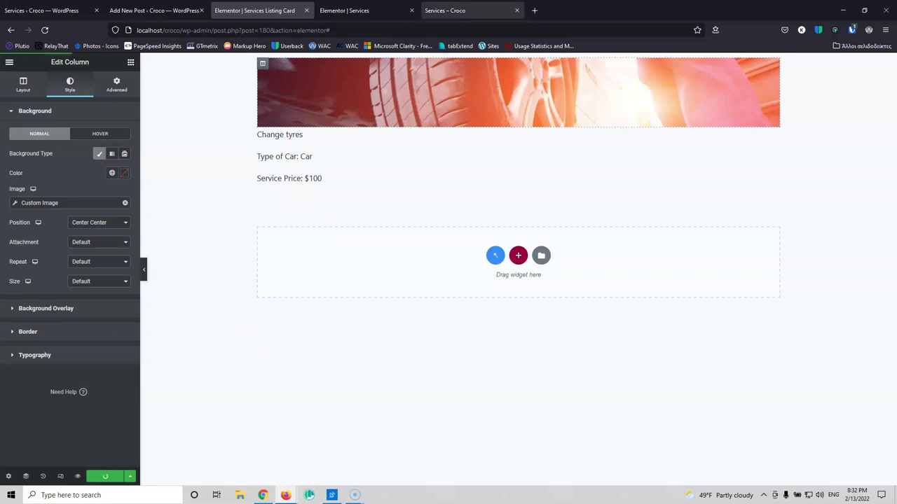
left_click(443, 18)
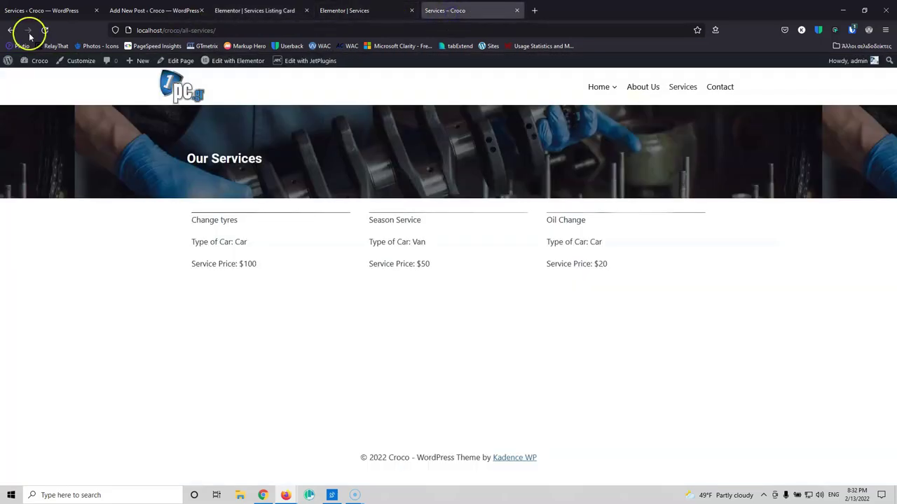
left_click(44, 31)
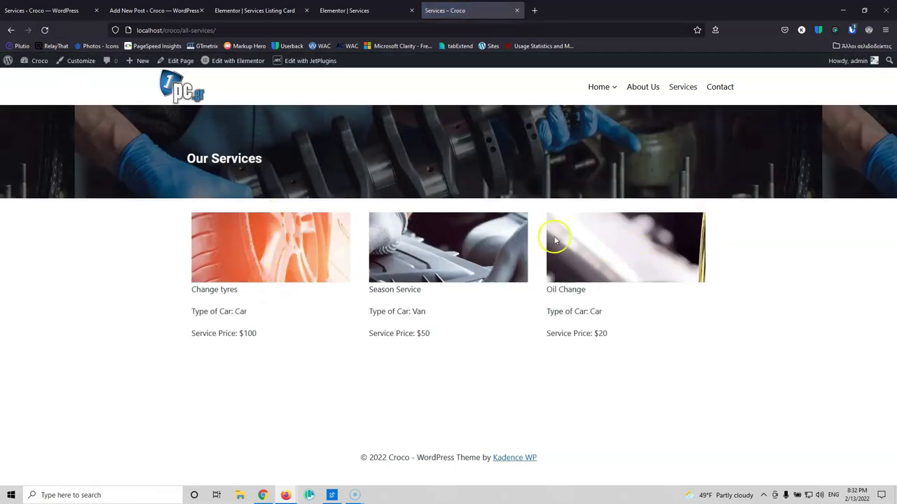
Step: Try a spacer space of 300 px in the Services Listing Card, update the template, and reload the live Services page
left_click(360, 10)
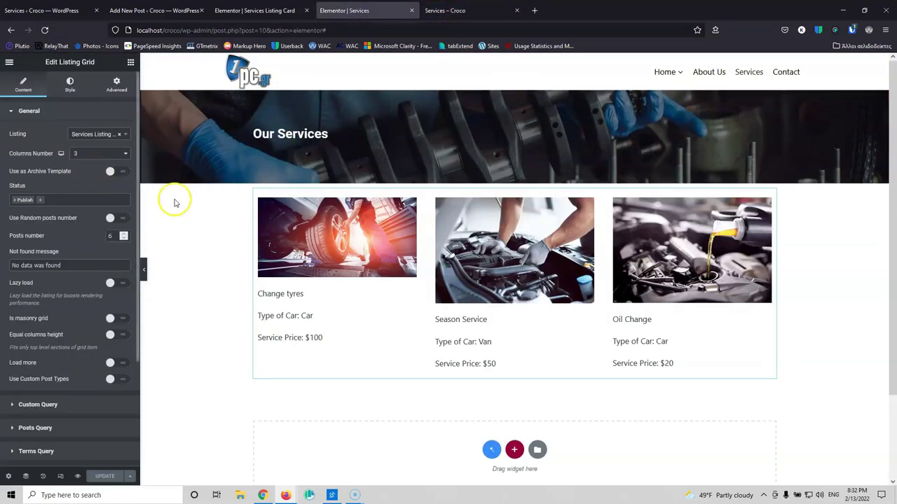
left_click(270, 11)
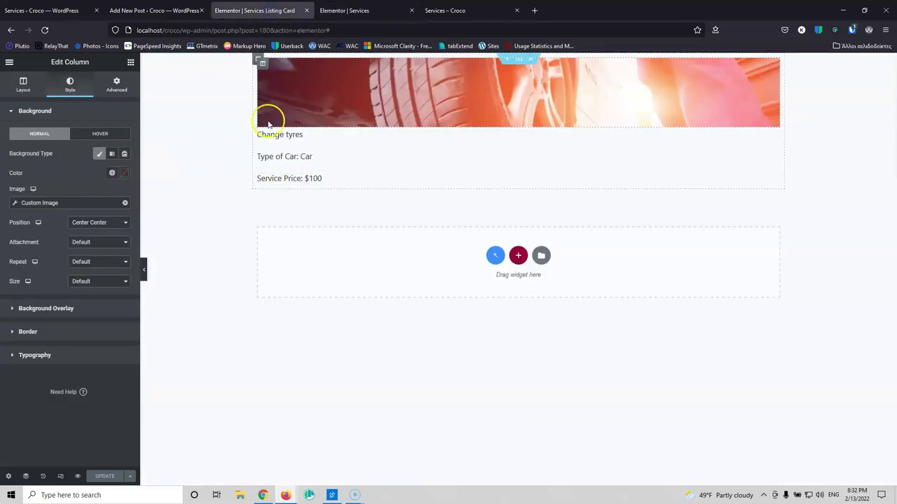
left_click(327, 101)
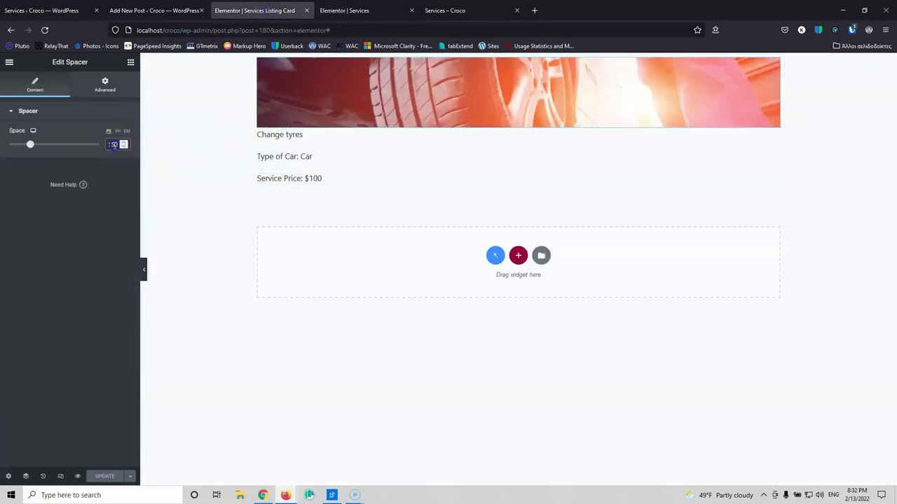
type("250")
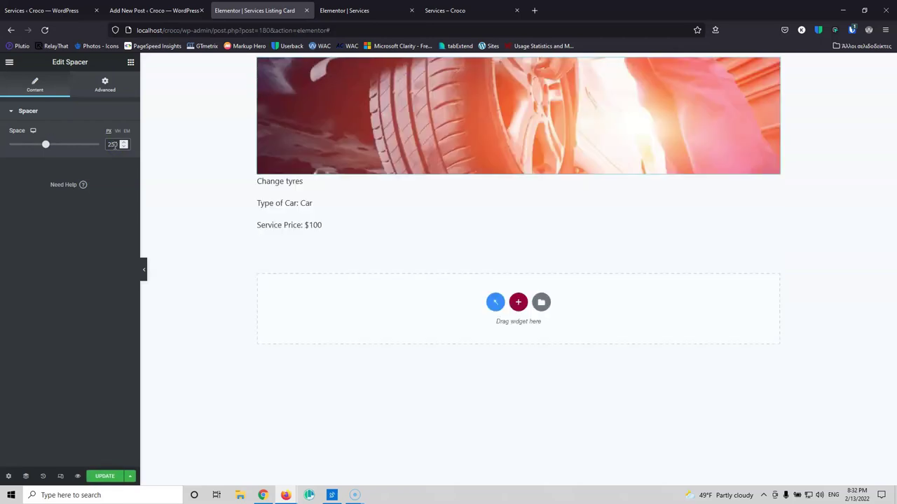
type("300")
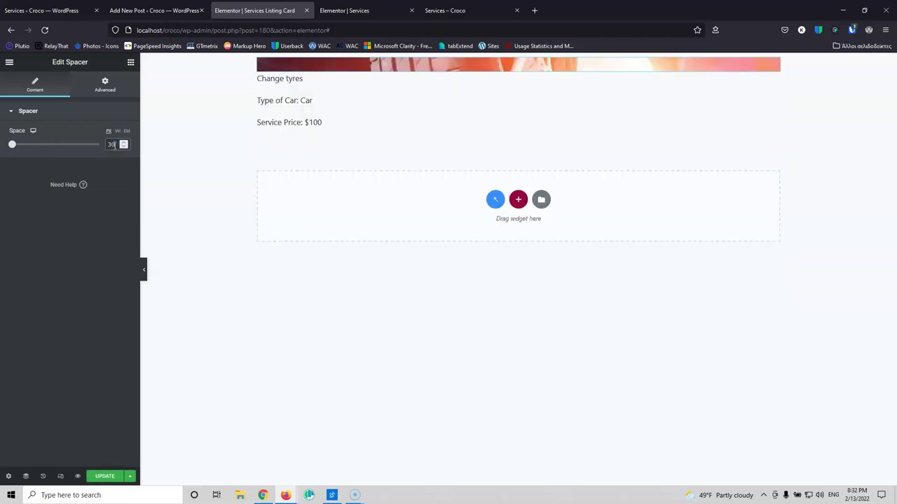
left_click(101, 476)
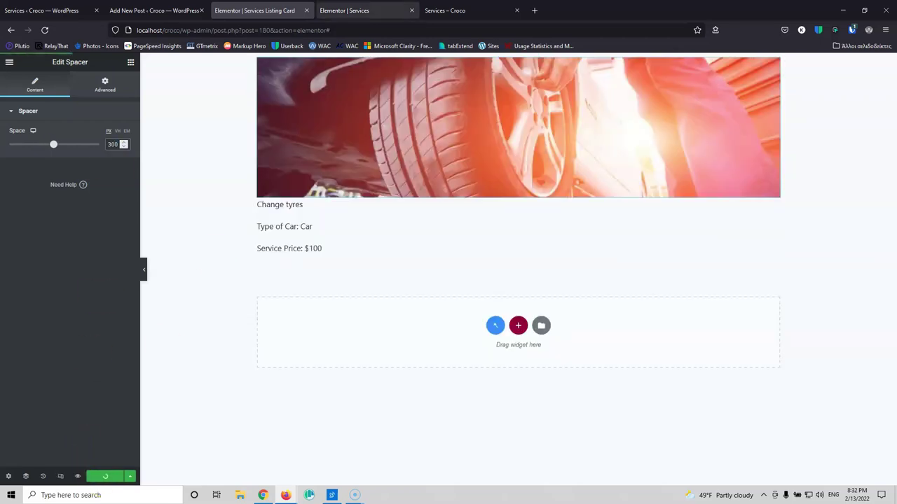
left_click(503, 12)
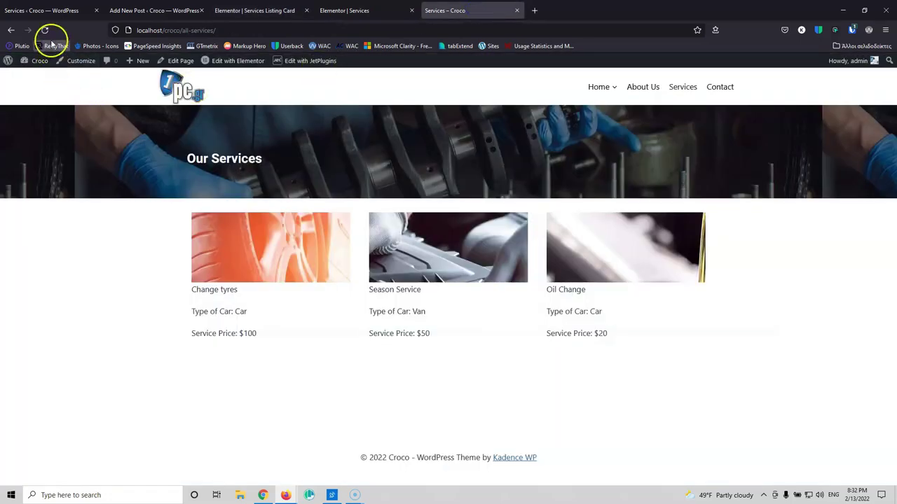
left_click(45, 30)
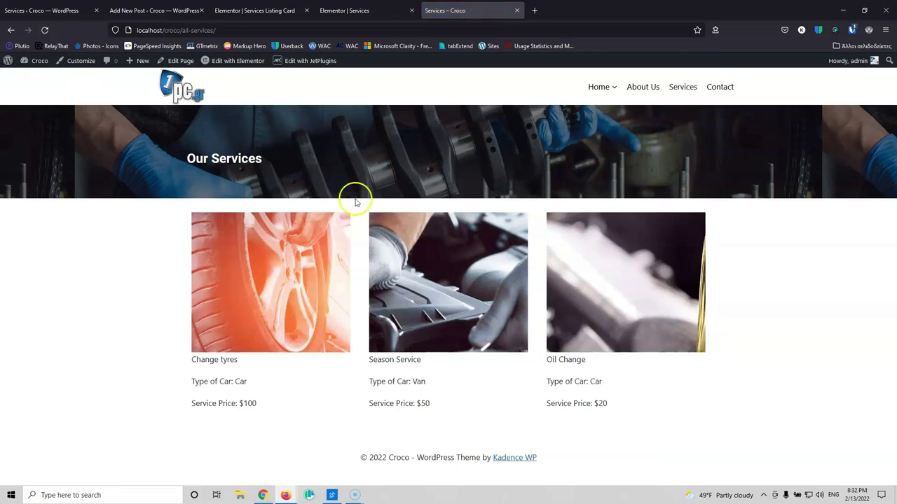
Step: Set the space of the listing card's spacer to 250 px
left_click(365, 17)
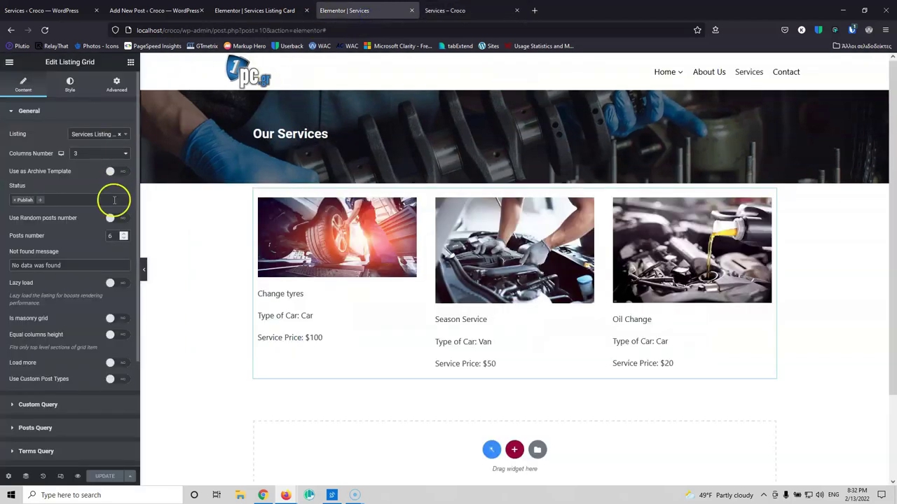
left_click(218, 12)
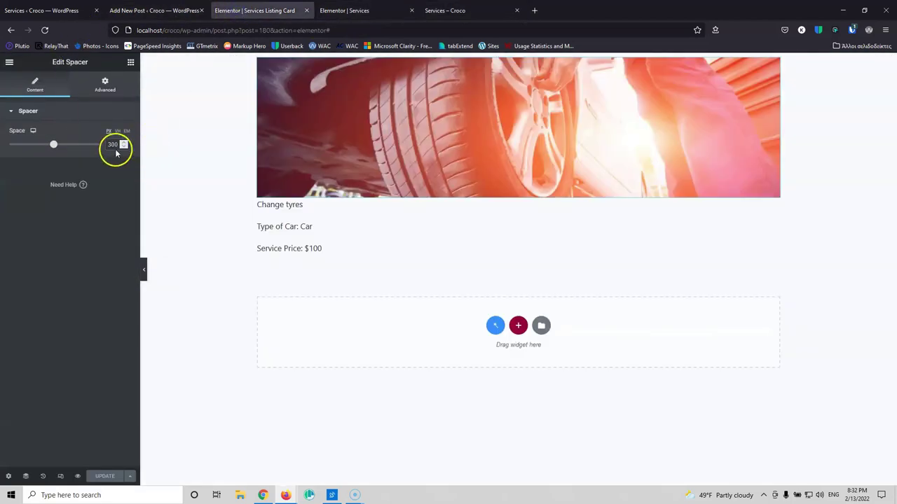
type("250")
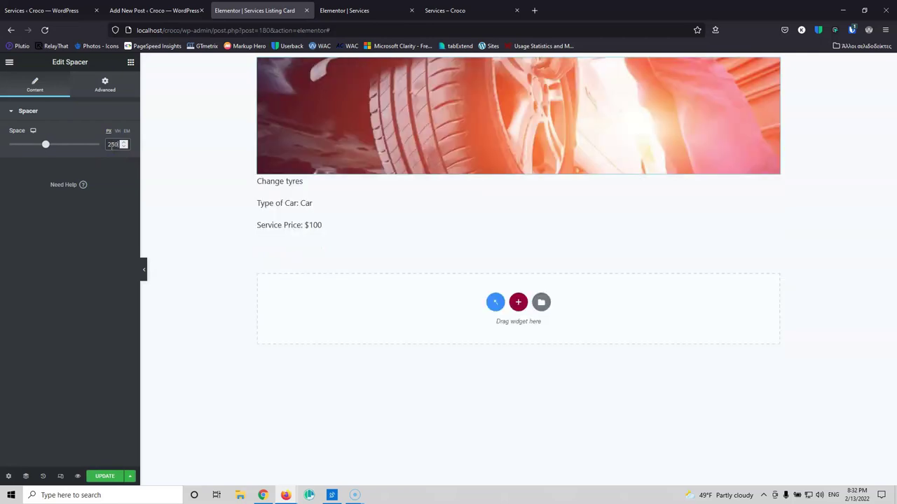
Step: Set the widget items alignment to Center for the title, Type of Car, and Service Price dynamic fields
left_click(293, 181)
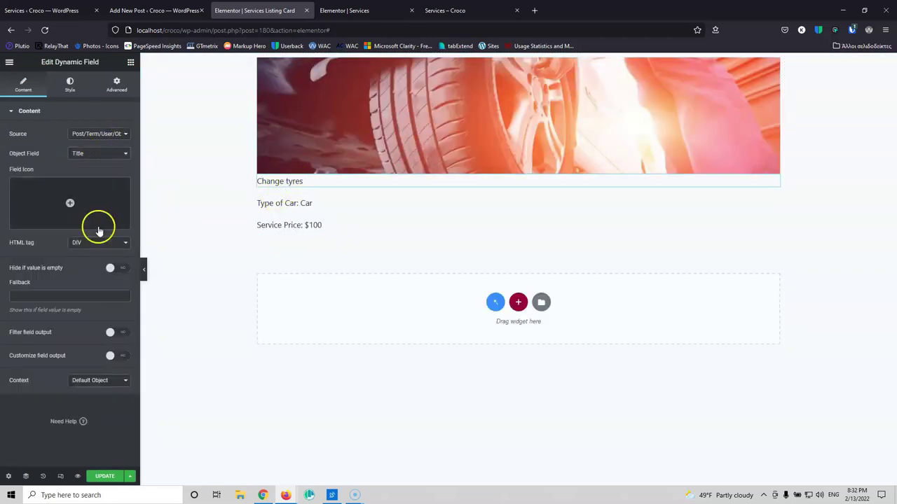
left_click(69, 84)
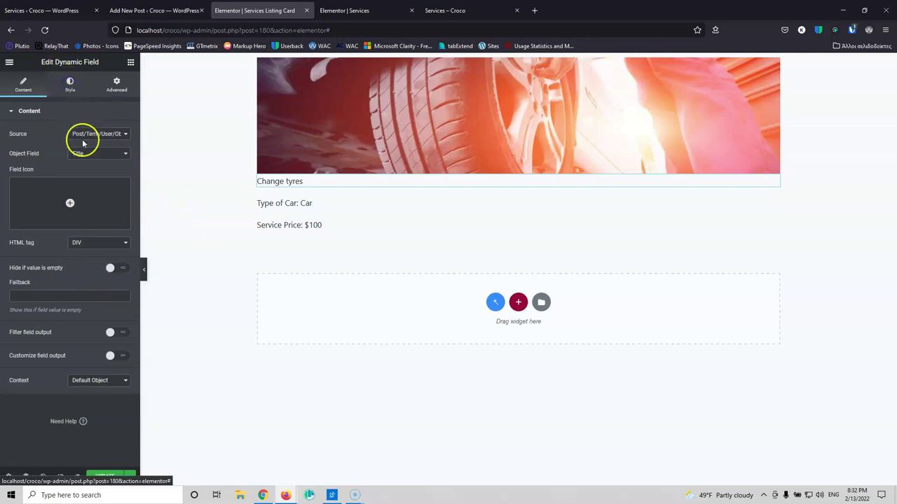
left_click(112, 213)
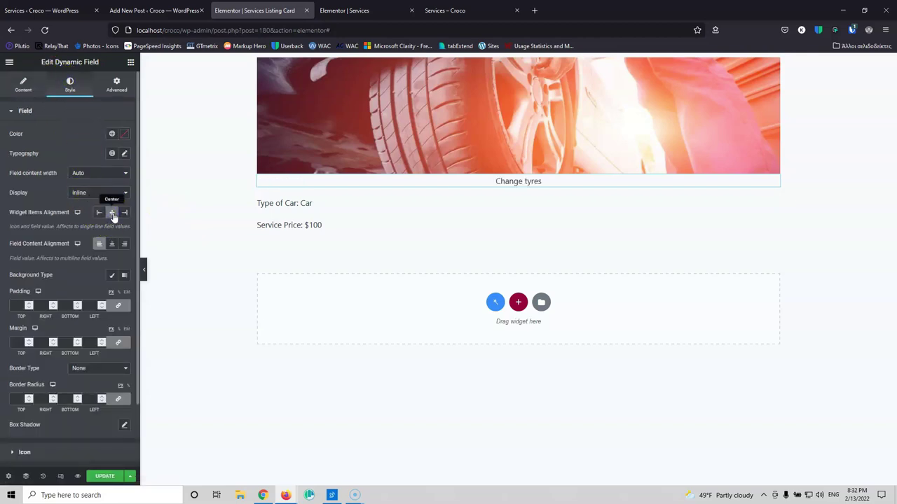
left_click(334, 203)
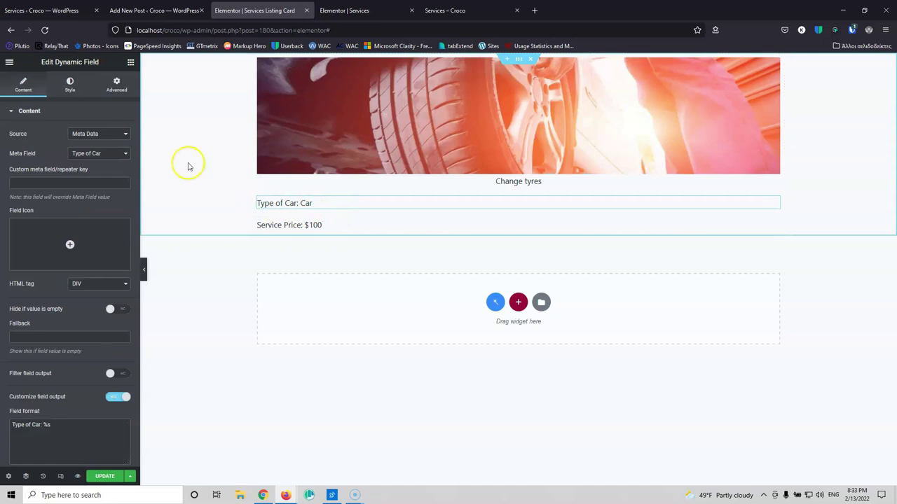
left_click(70, 84)
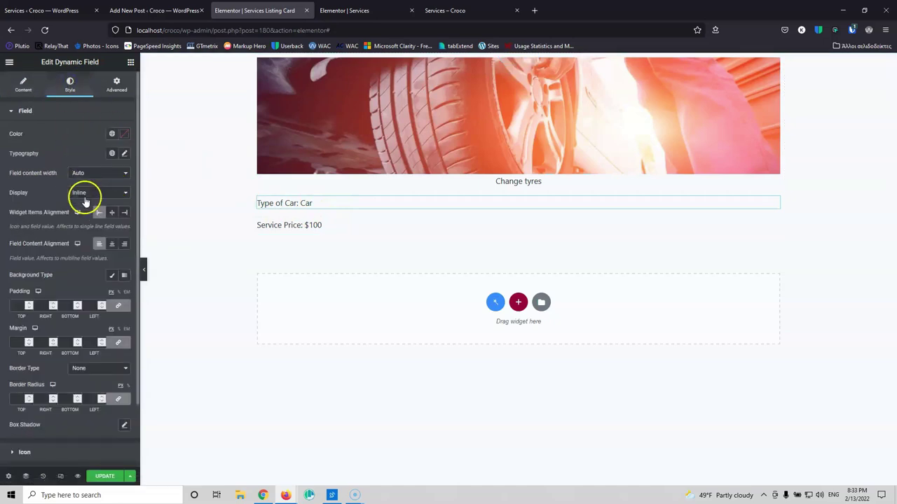
left_click(112, 212)
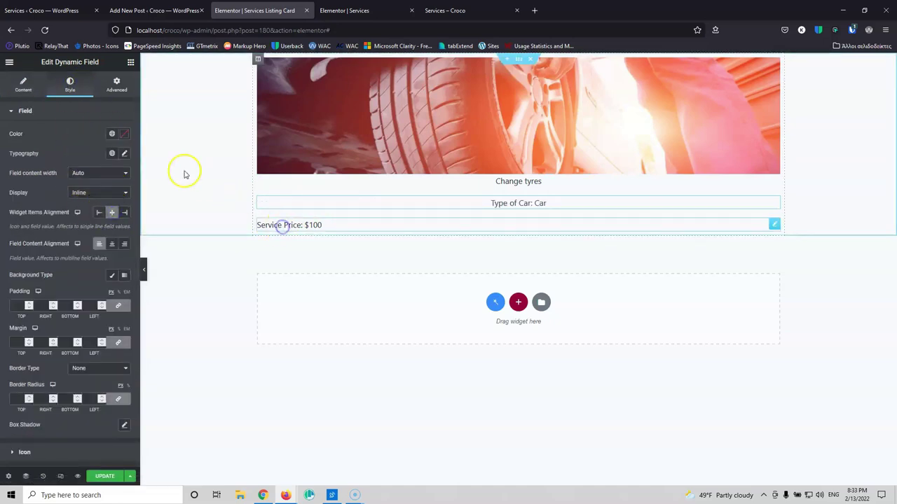
left_click(70, 84)
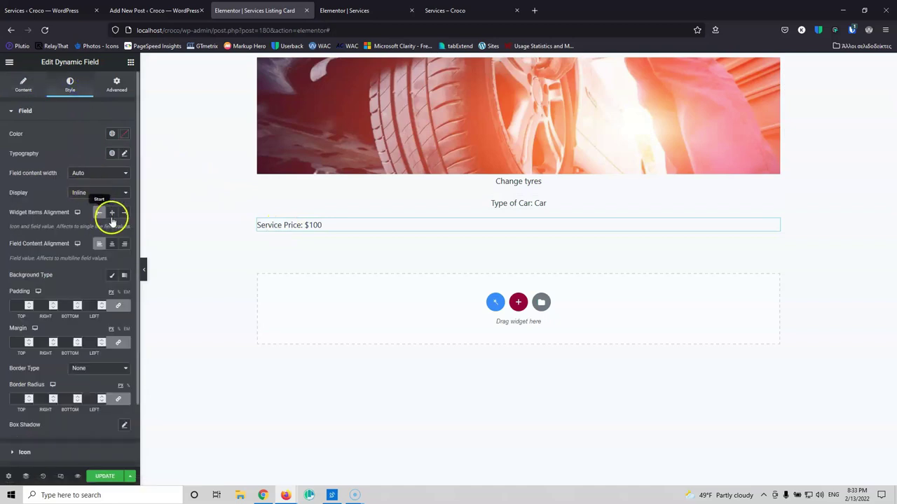
left_click(111, 213)
Step: Update the listing card template and reload the live Services page to check the cards
left_click(103, 477)
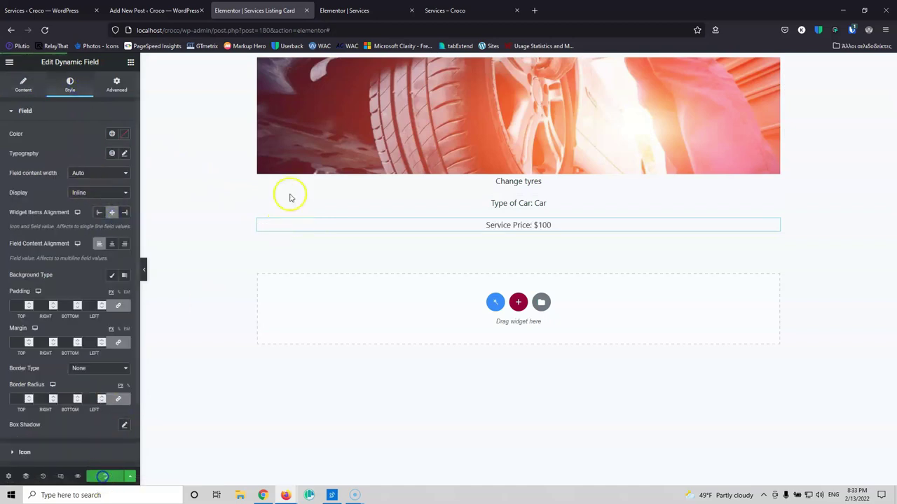
left_click(455, 11)
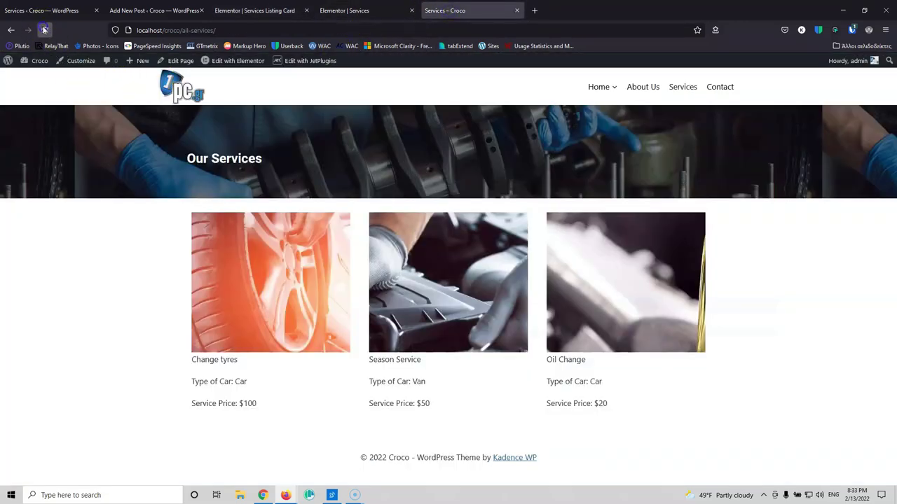
left_click(44, 29)
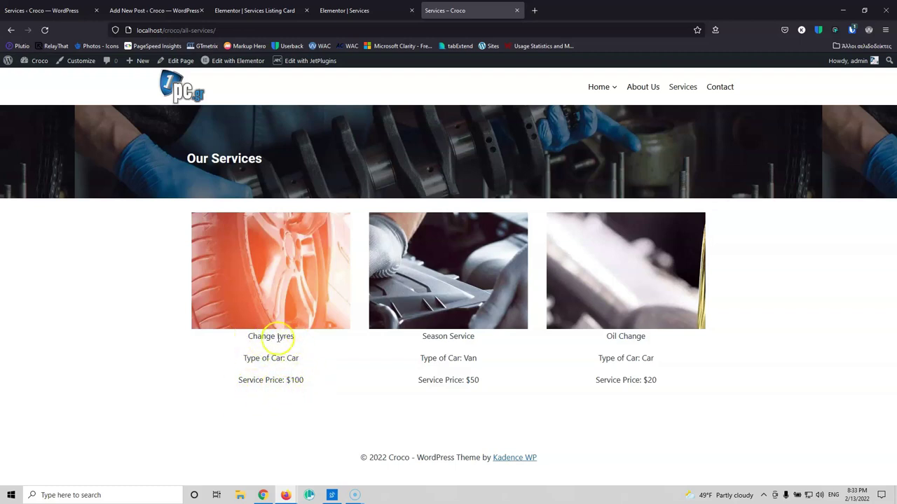
Step: Set the HTML tag of the listing card's title field to H3
left_click(344, 10)
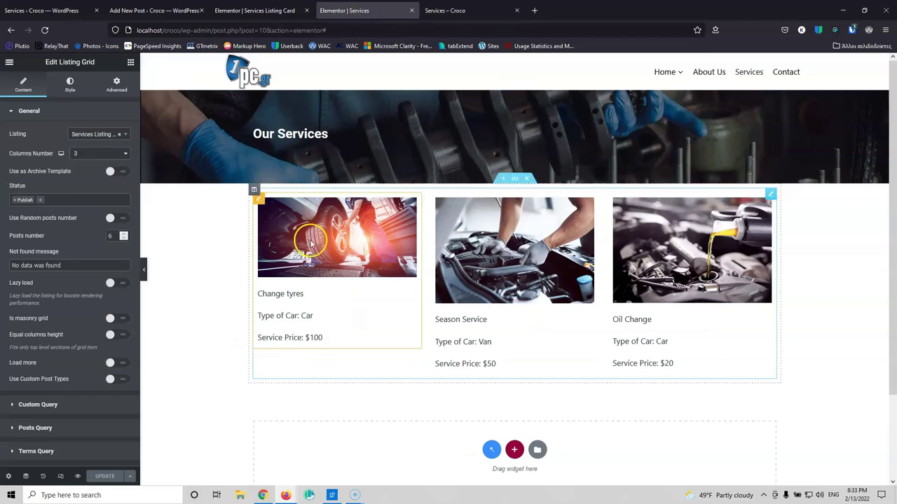
left_click(254, 10)
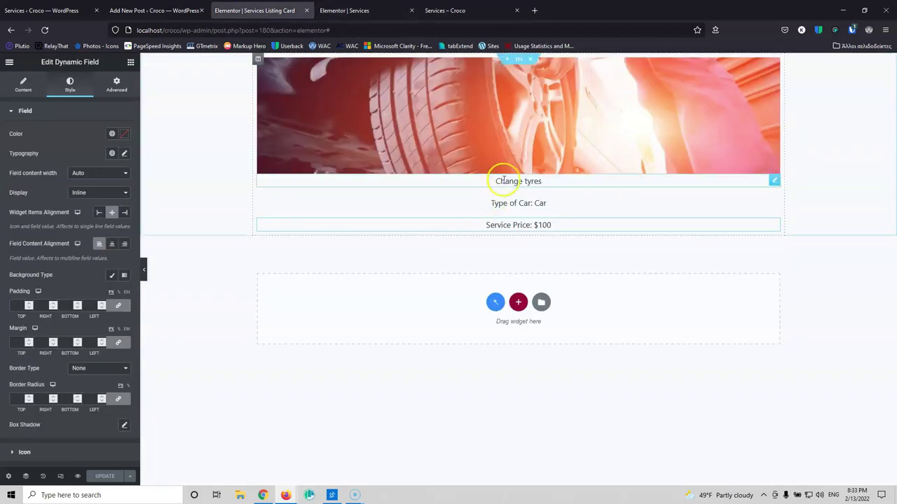
left_click(22, 84)
left_click(94, 242)
left_click(90, 287)
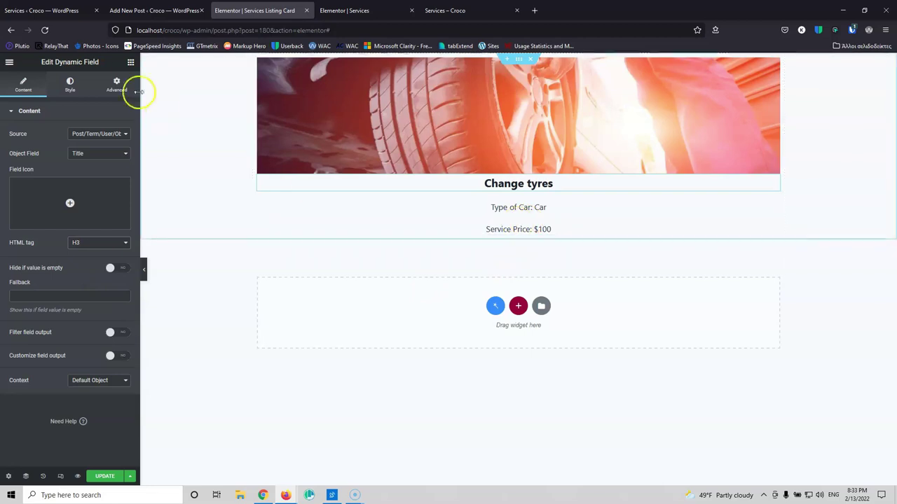
Step: Add a Dynamic Link widget below the Service Price field in the listing card
left_click(130, 64)
scroll(45, 322, "down", 15)
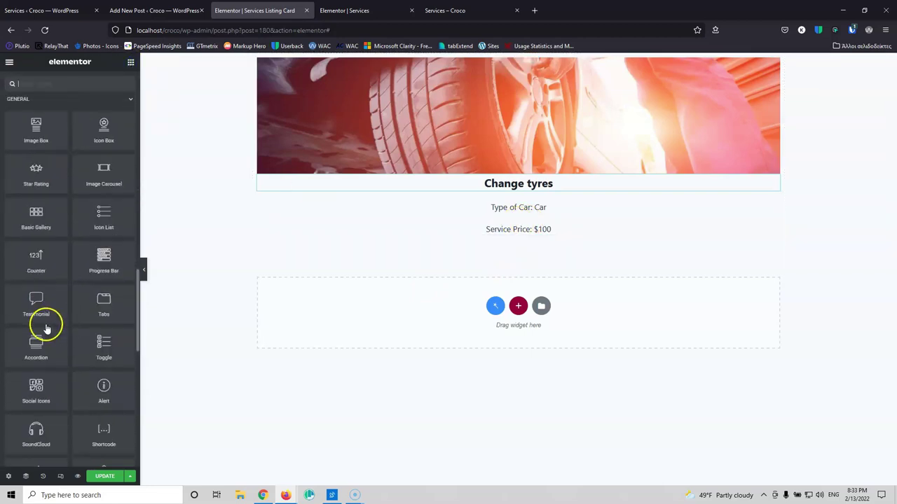
scroll(46, 324, "down", 3)
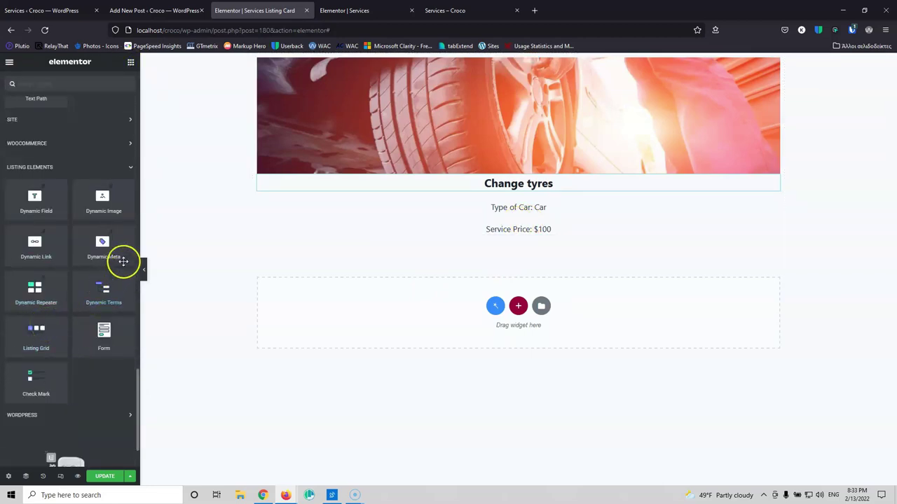
left_click_drag(37, 244, 544, 233)
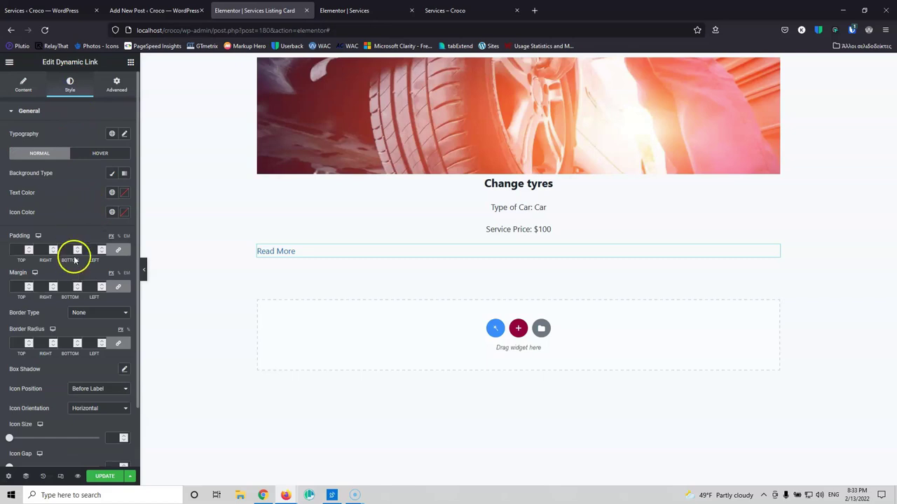
Step: Set the alignment of the Read More dynamic link to center
scroll(75, 260, "down", 2)
scroll(74, 194, "up", 2)
left_click(22, 88)
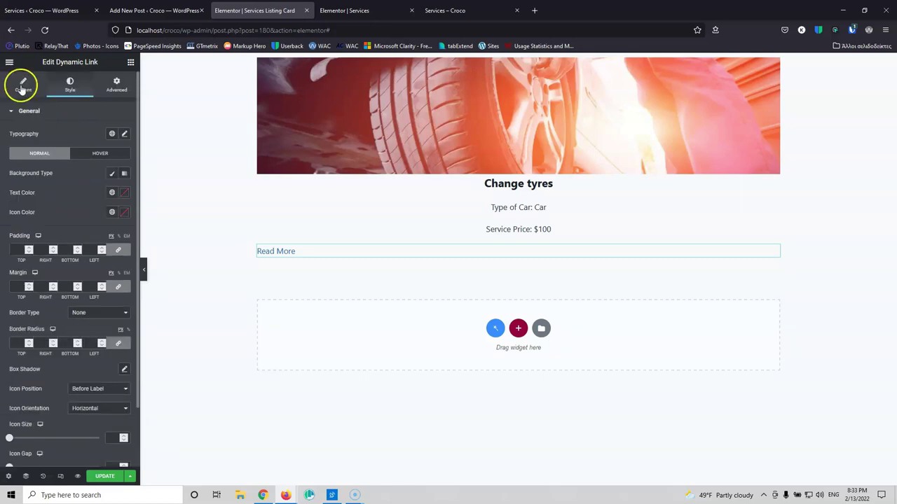
scroll(55, 226, "down", 2)
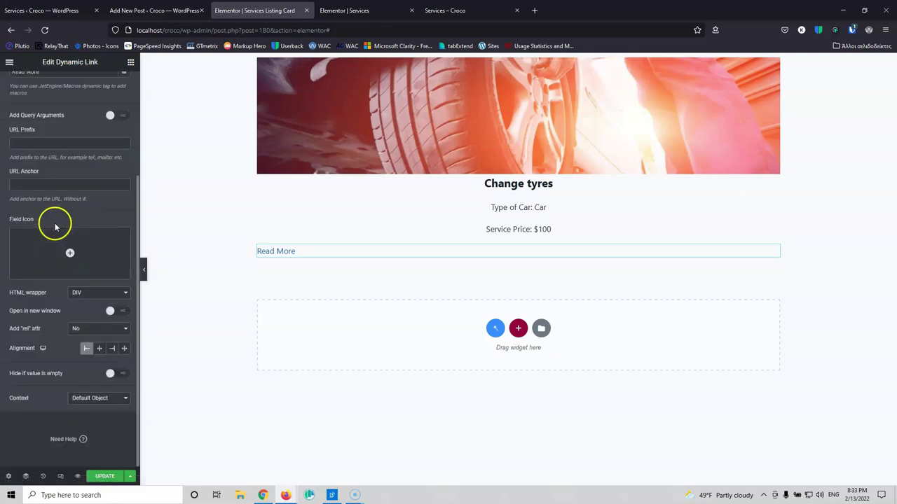
left_click(101, 349)
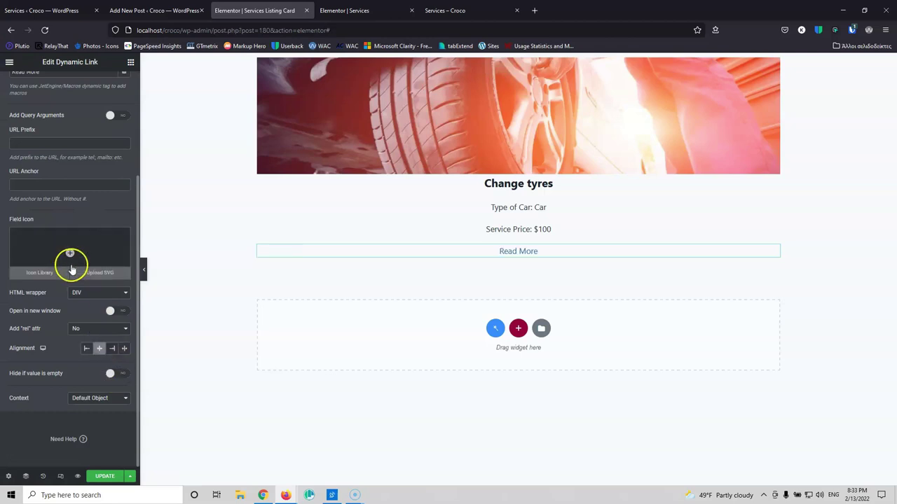
scroll(84, 294, "up", 2)
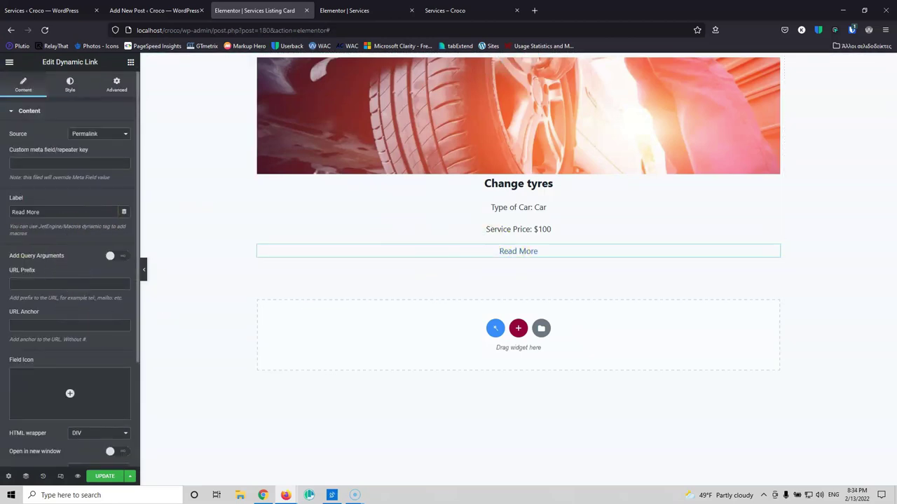
Step: Give the Read More link a classic background in the normal state with the blue color #042EFF
left_click(69, 83)
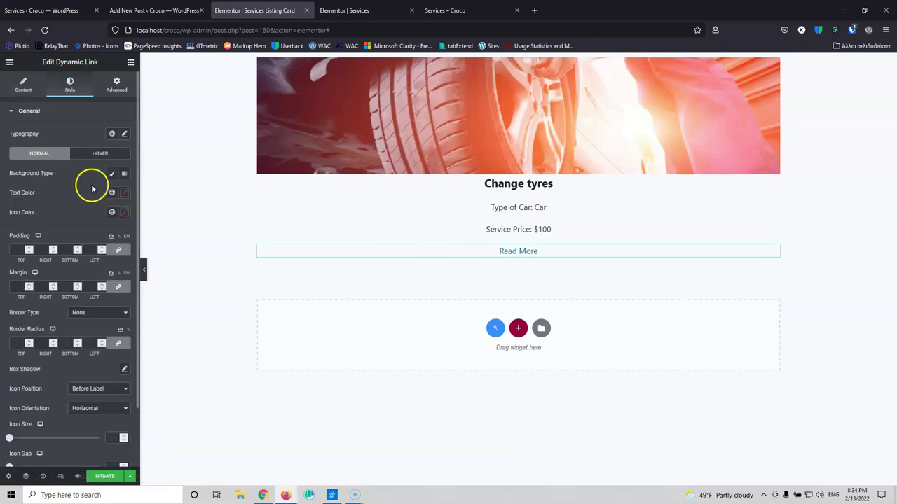
left_click(112, 174)
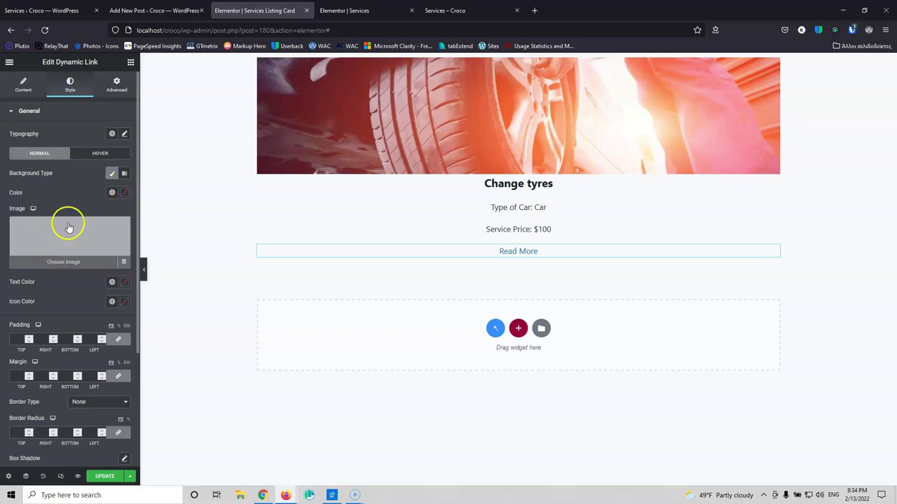
left_click(124, 193)
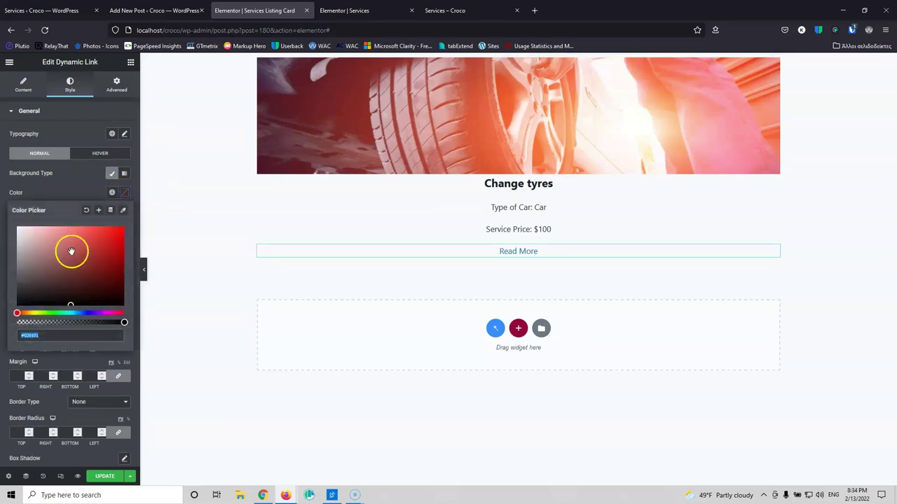
left_click(86, 313)
left_click_drag(86, 263, 125, 230)
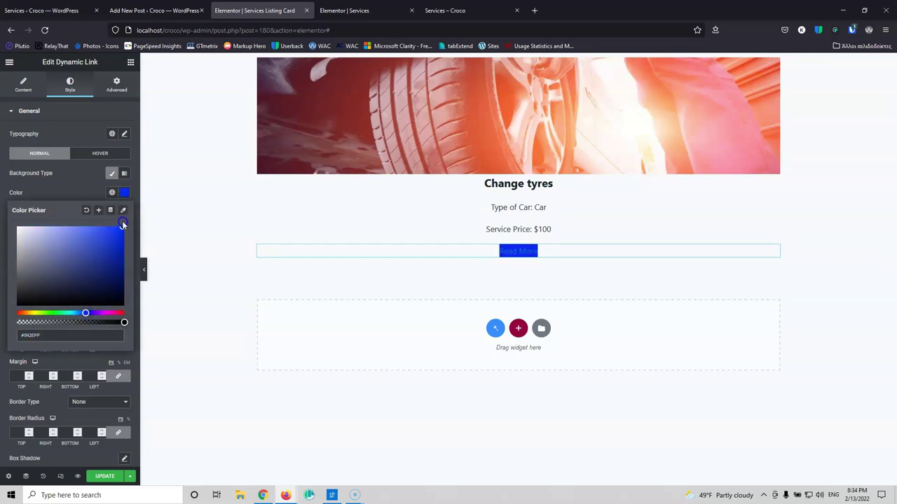
Step: Set the Read More link's normal text color to white
left_click(75, 192)
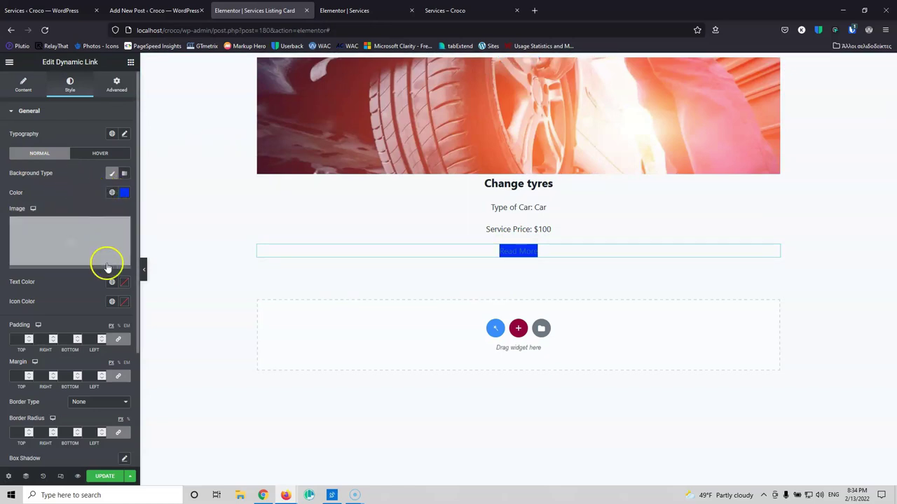
left_click(125, 282)
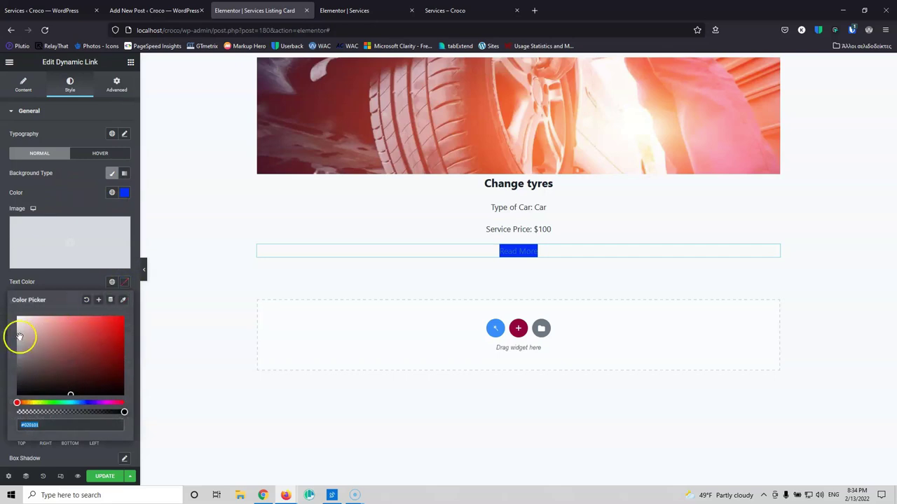
left_click(64, 198)
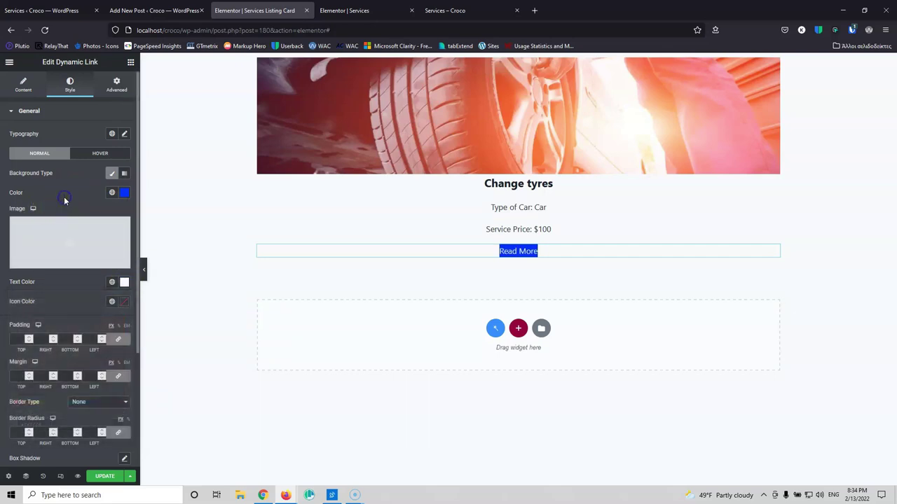
Step: Set the Read More link's padding to 10 px top and bottom and 30 px right and left, with the sides unlinked
scroll(75, 220, "down", 2)
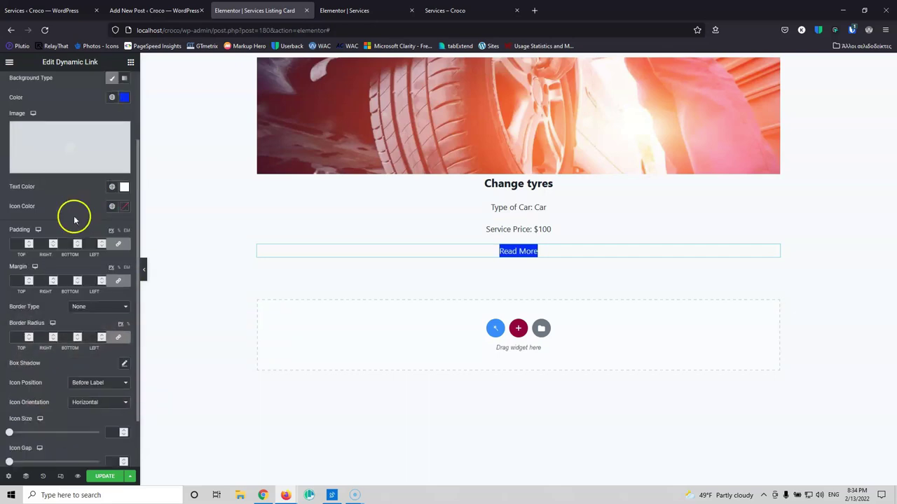
left_click(13, 243)
type("0")
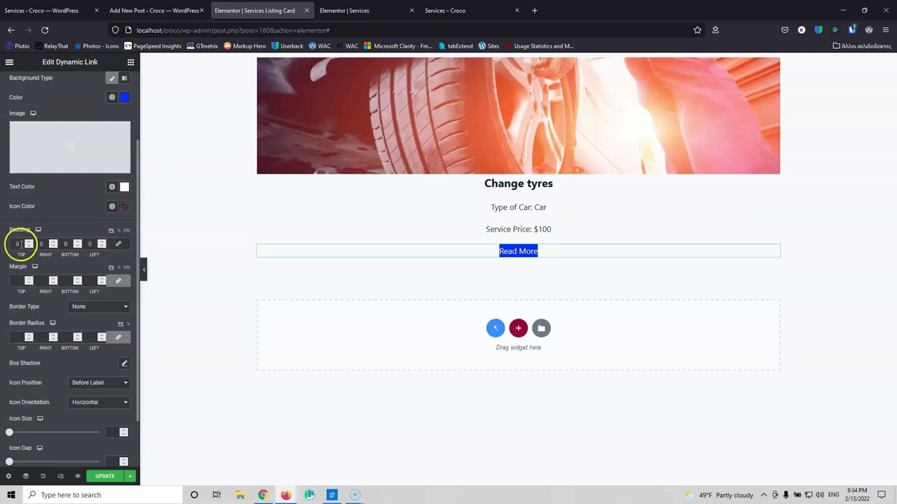
type("10")
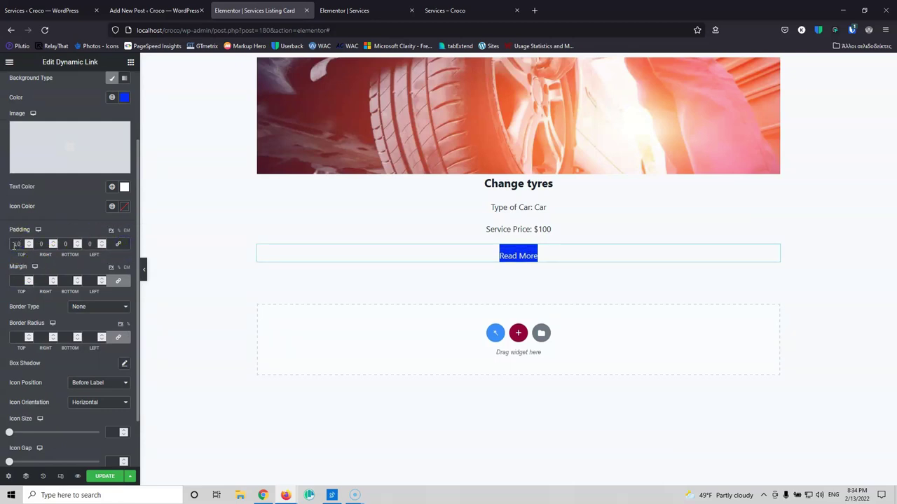
left_click(63, 245)
type("10")
left_click(39, 245)
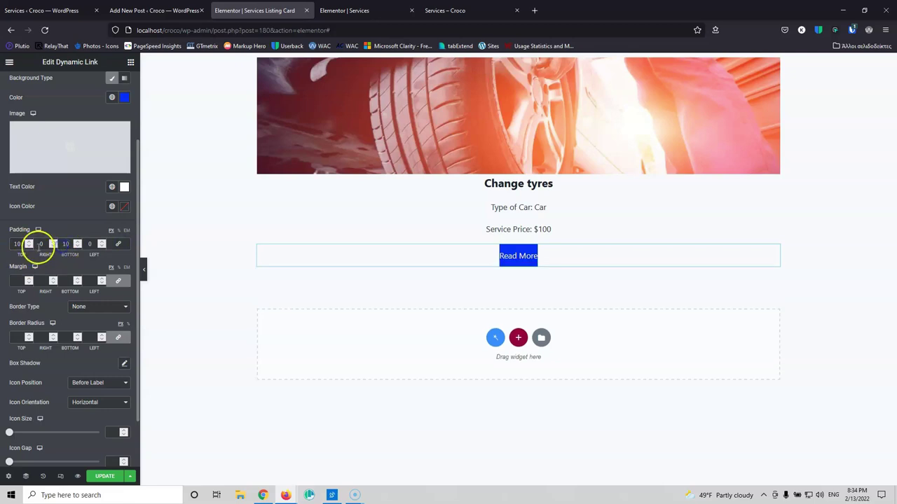
type("30")
left_click(89, 245)
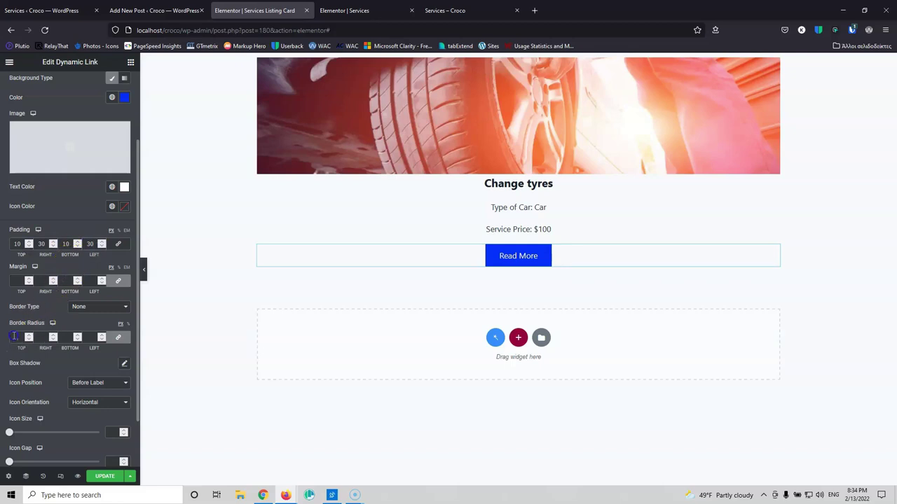
Step: Give the Read More link a border radius of 10 px on all corners and update the Services Listing Card
left_click(104, 477)
scroll(98, 414, "up", 2)
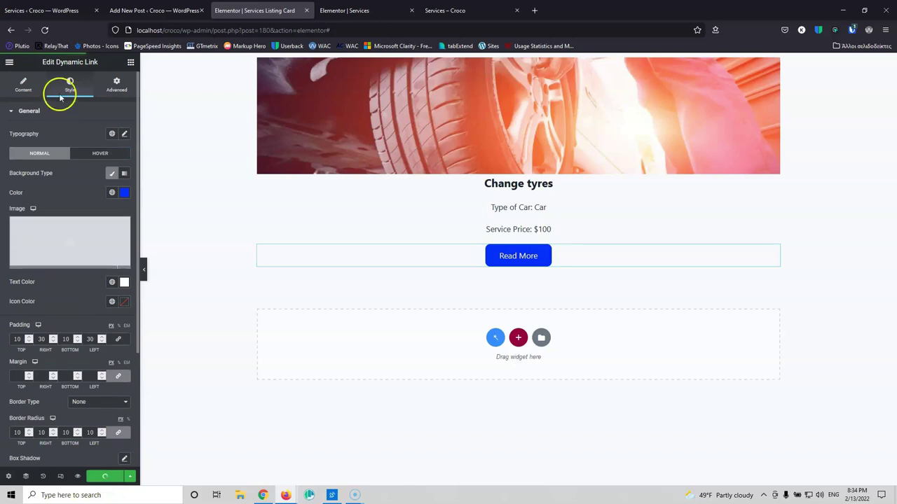
left_click(26, 85)
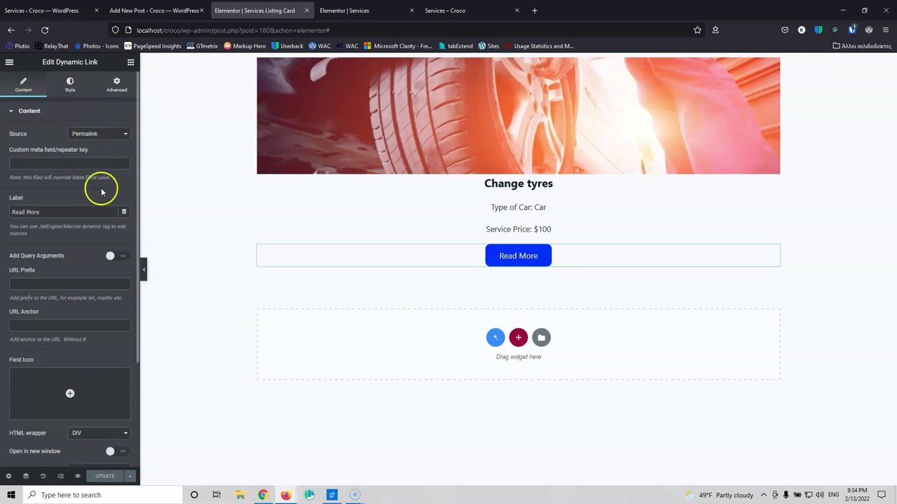
Step: Reload the Services page, check the Read More link of the Change tyres service, and return to the listing card editor
key("ctrl+5")
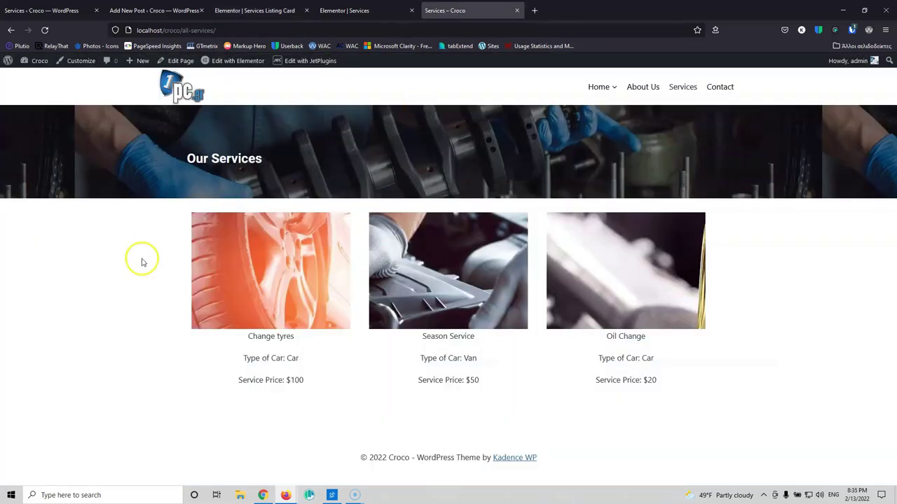
left_click(44, 30)
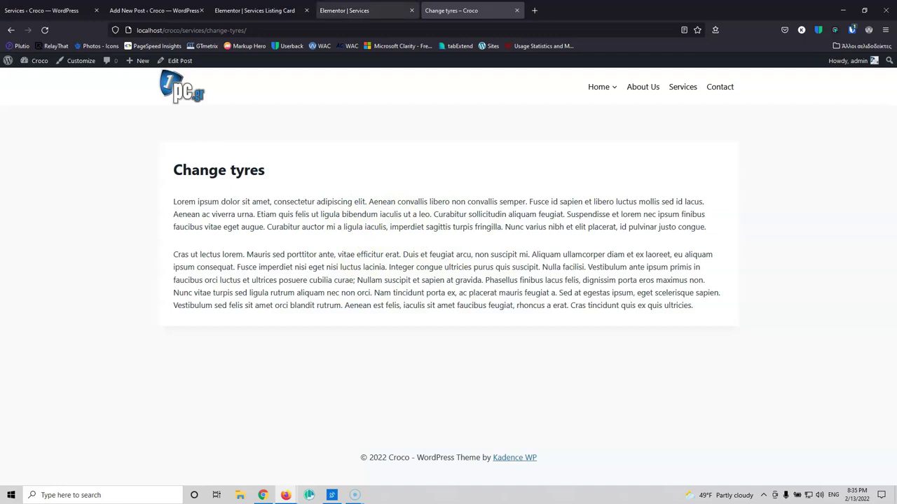
left_click(294, 9)
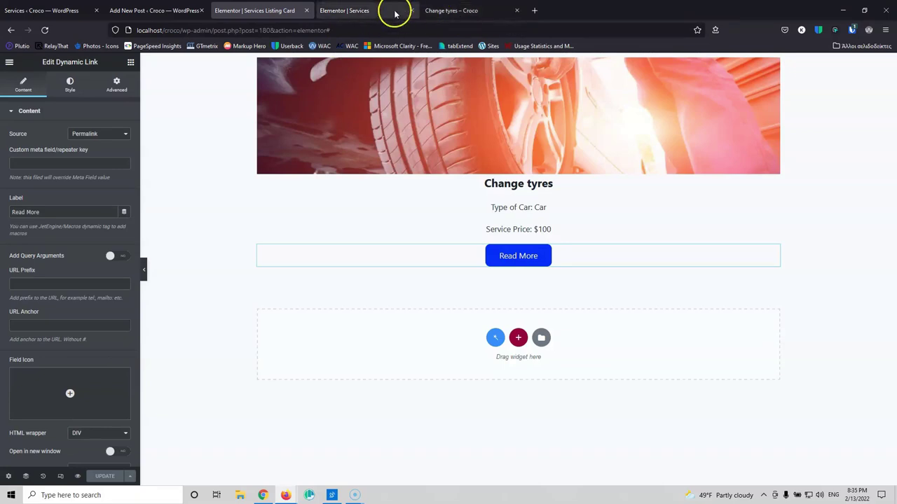
Step: Open the JetEngine listing items in the WordPress admin and copy the name Services Listing Card
left_click(166, 11)
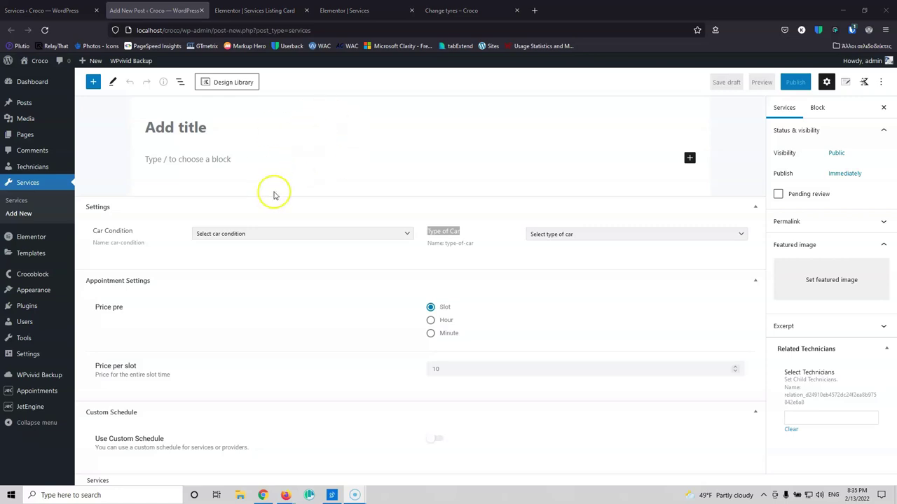
mouse_move(30, 417)
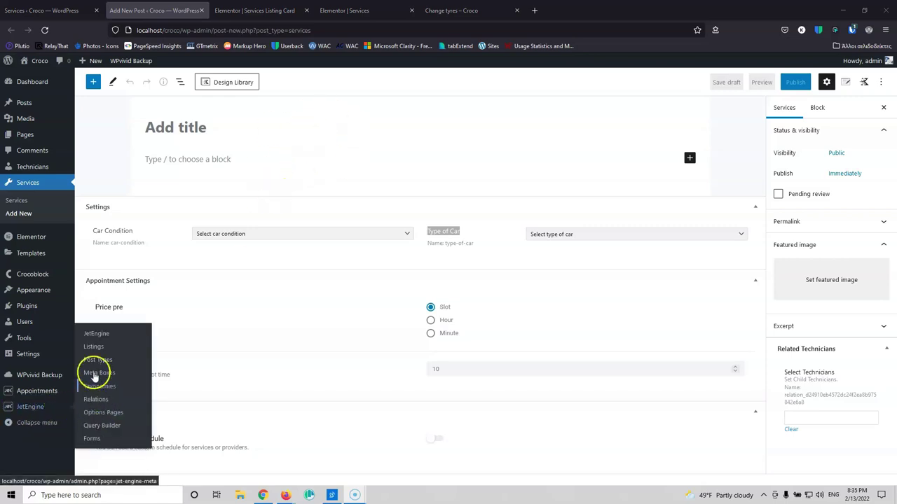
left_click(92, 349)
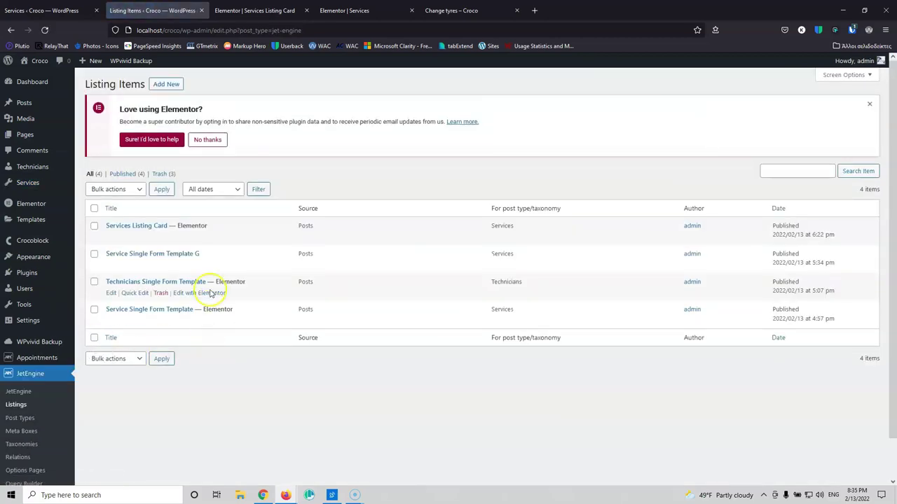
left_click(164, 226)
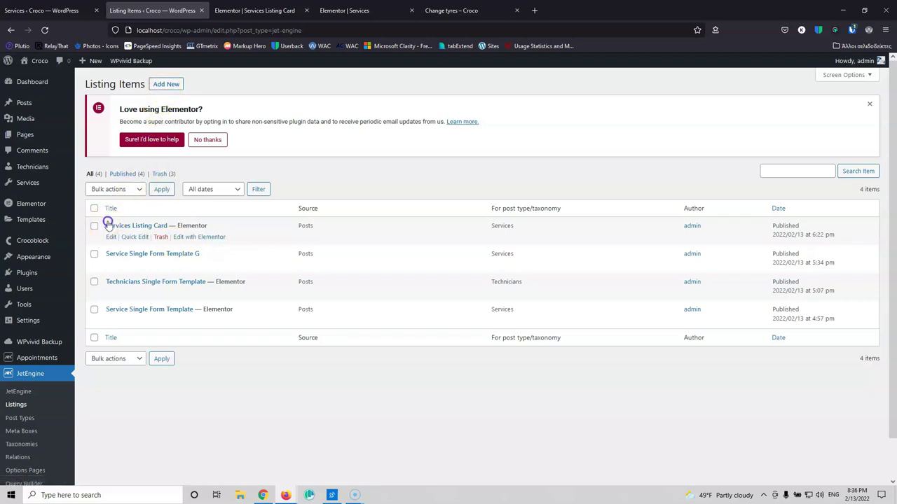
left_click_drag(105, 226, 169, 226)
key("ctrl+c")
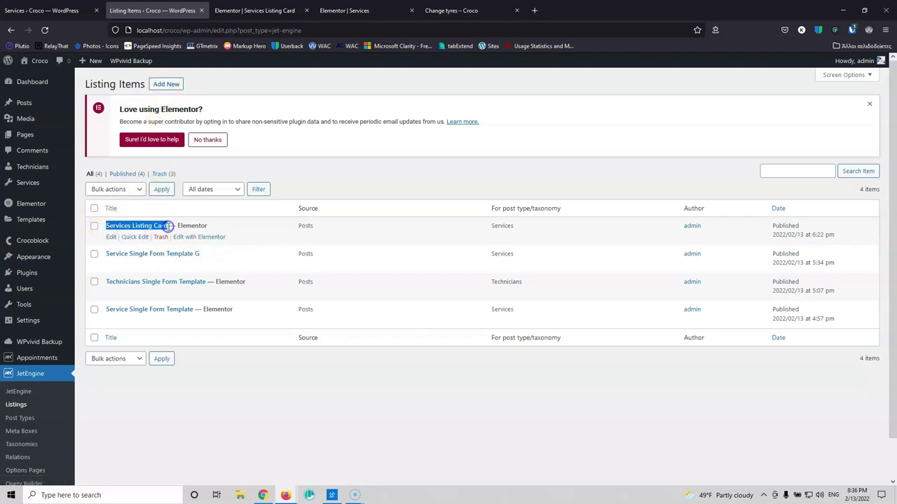
Step: Create an Elementor listing item named Technicians Listing Card with Posts as its source and Technicians as its post type
left_click(161, 84)
left_click(375, 207)
left_click(376, 207)
left_click(361, 245)
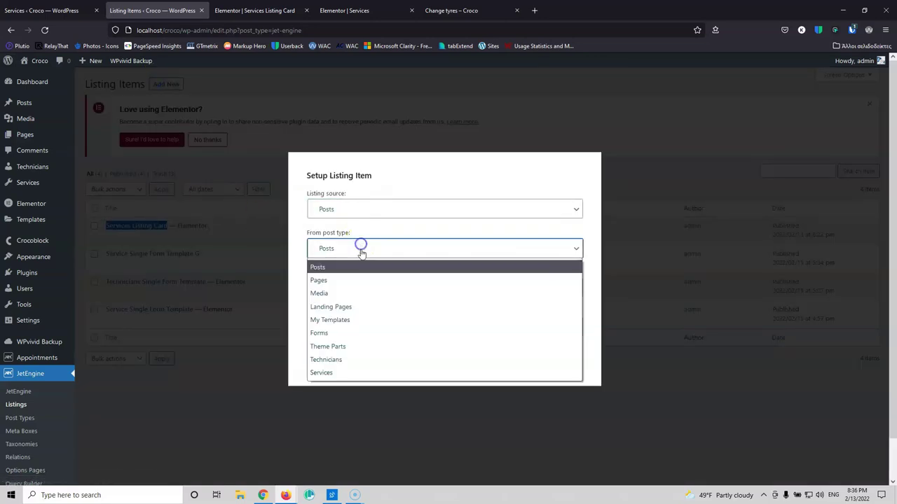
left_click(356, 360)
left_click(366, 287)
key("ctrl+v")
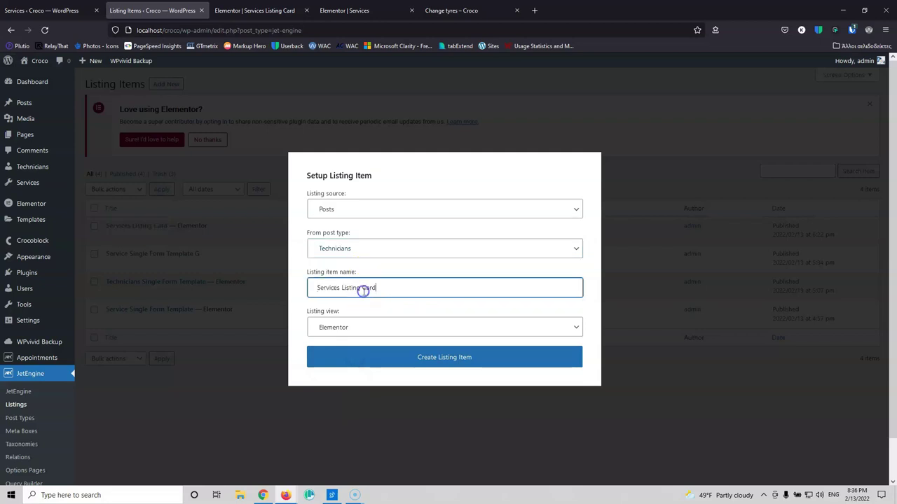
left_click_drag(340, 288, 290, 288)
type("Te")
left_click(432, 359)
Step: Copy the whole card section from the Services Listing Card and paste it into the empty Technicians Listing Card
left_click(281, 10)
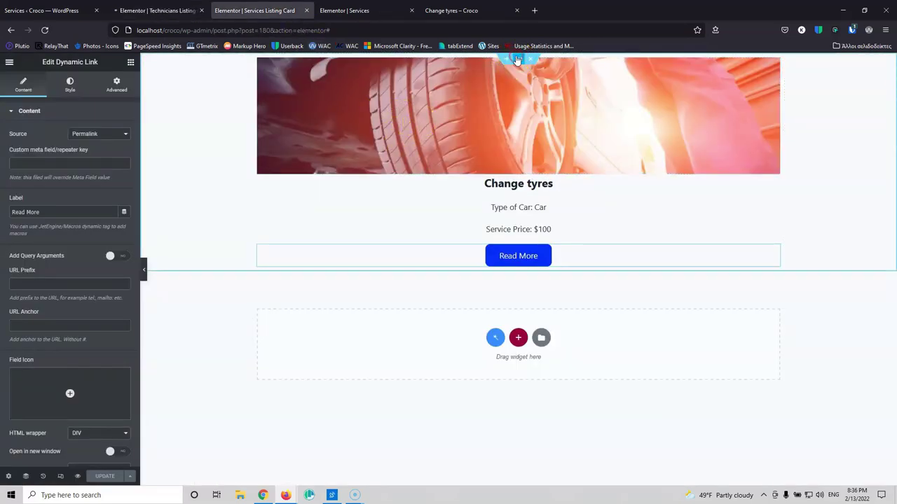
right_click(516, 59)
left_click(546, 96)
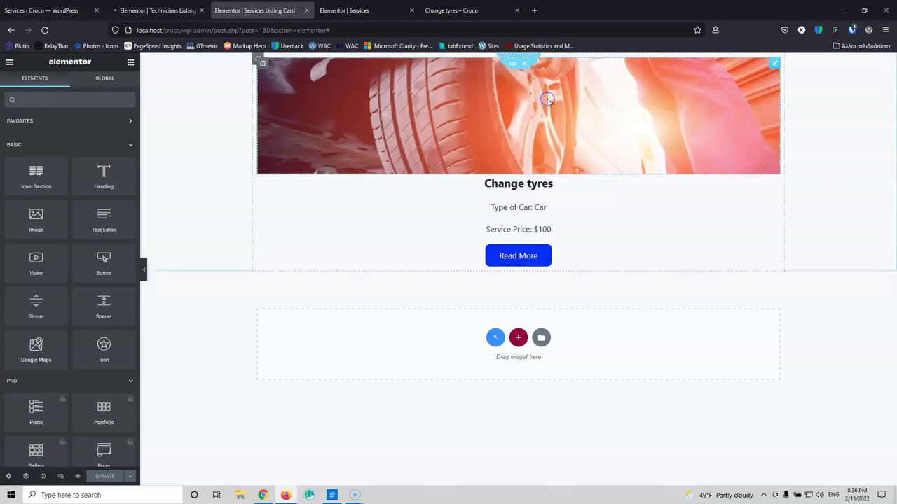
left_click(158, 10)
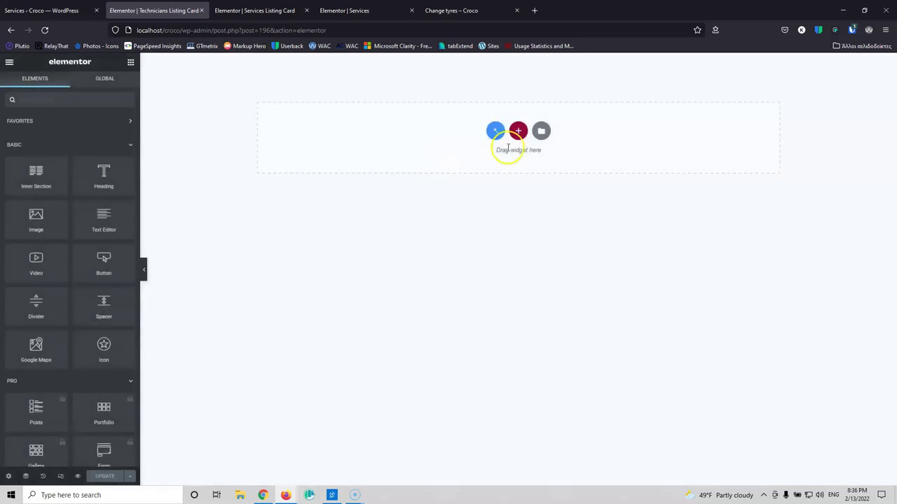
right_click(513, 133)
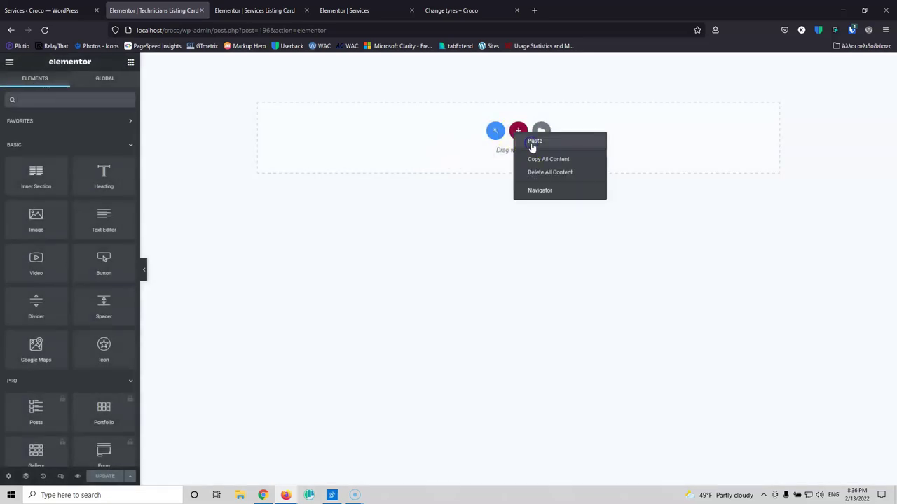
left_click(535, 143)
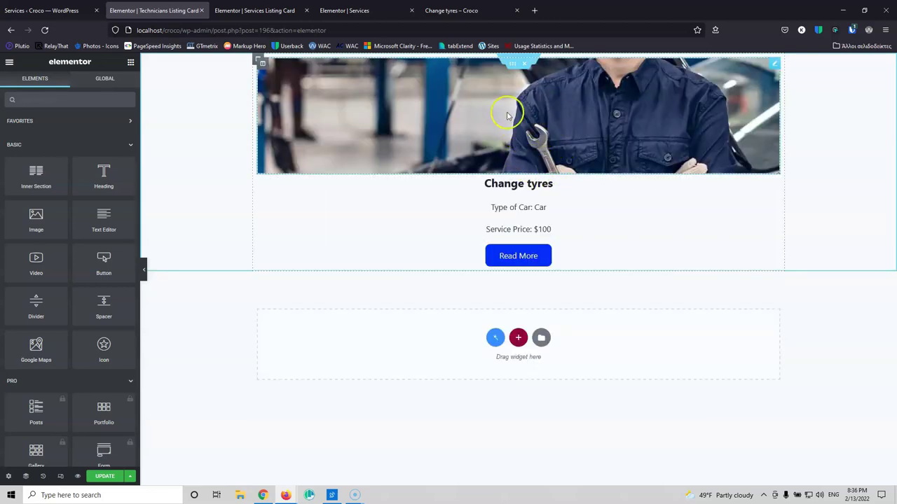
Step: Change the meta field of the pasted Type of Car dynamic field to the Technicians field Years of experience
left_click(508, 115)
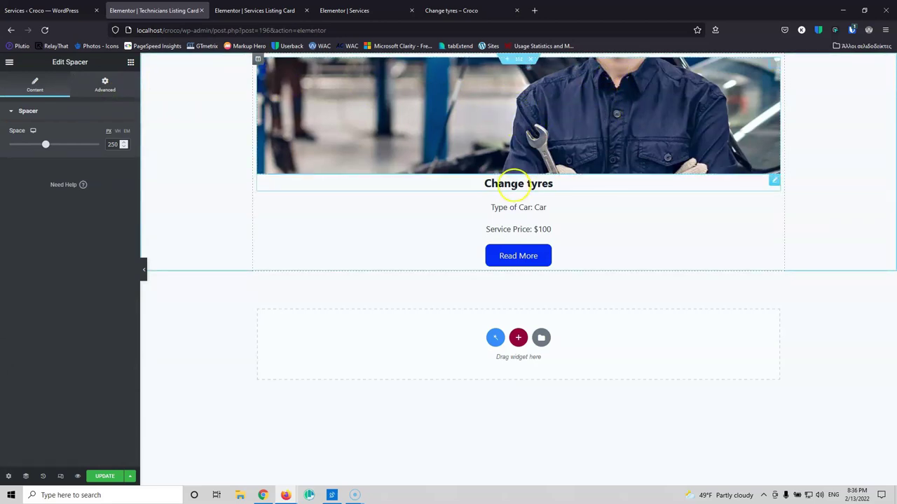
left_click(520, 188)
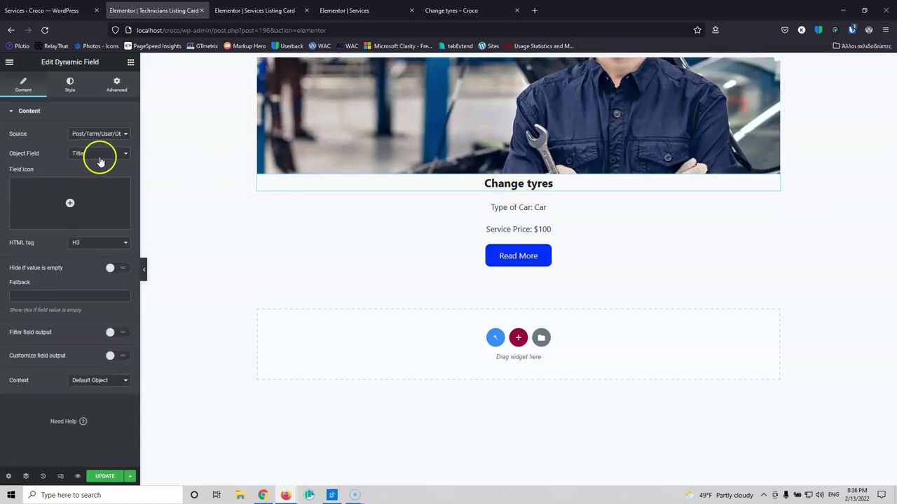
left_click(512, 208)
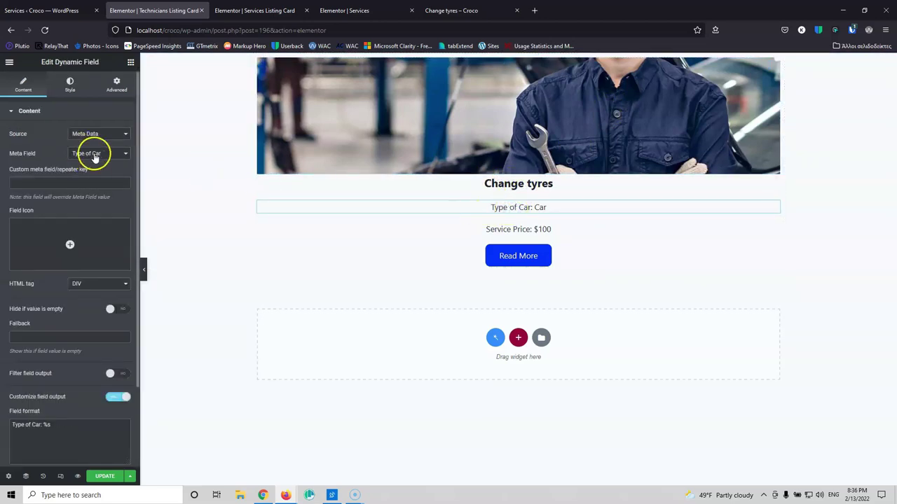
left_click(103, 154)
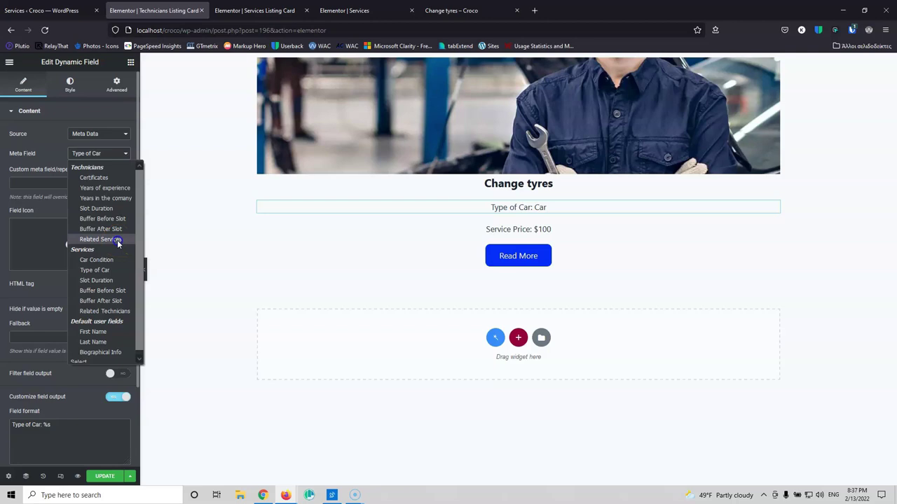
left_click(118, 241)
left_click(102, 154)
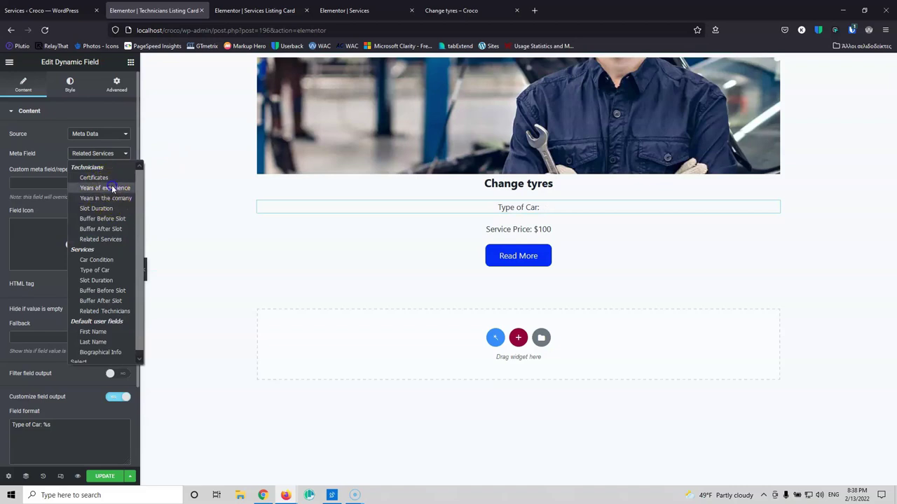
left_click(112, 187)
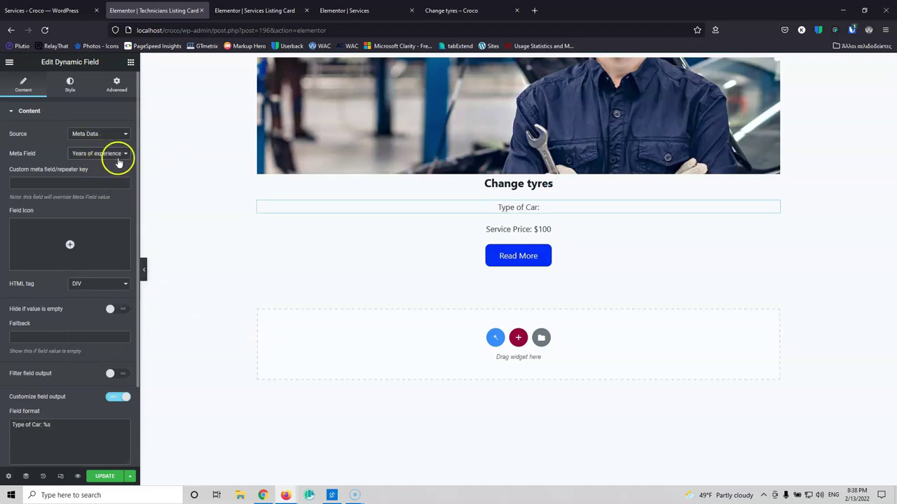
Step: Set this dynamic field's output format to "Years of experience: %s"
left_click_drag(41, 425, 11, 424)
type("Years")
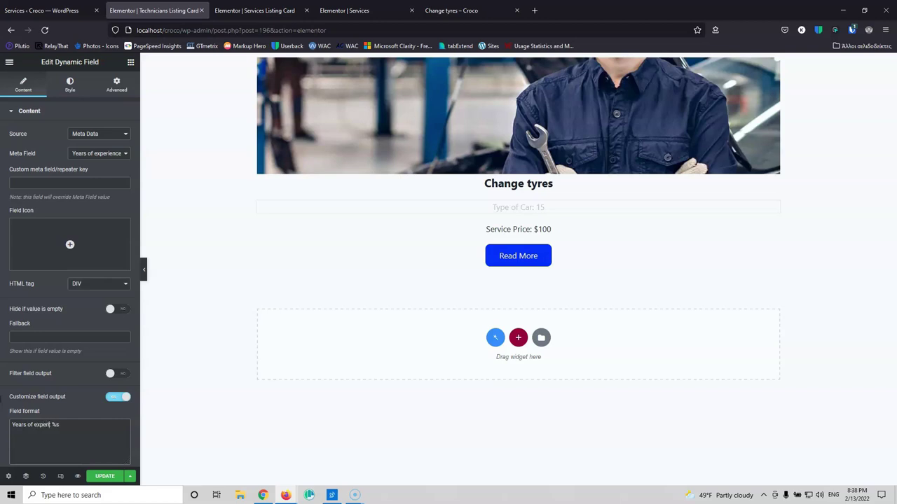
type("of experience:")
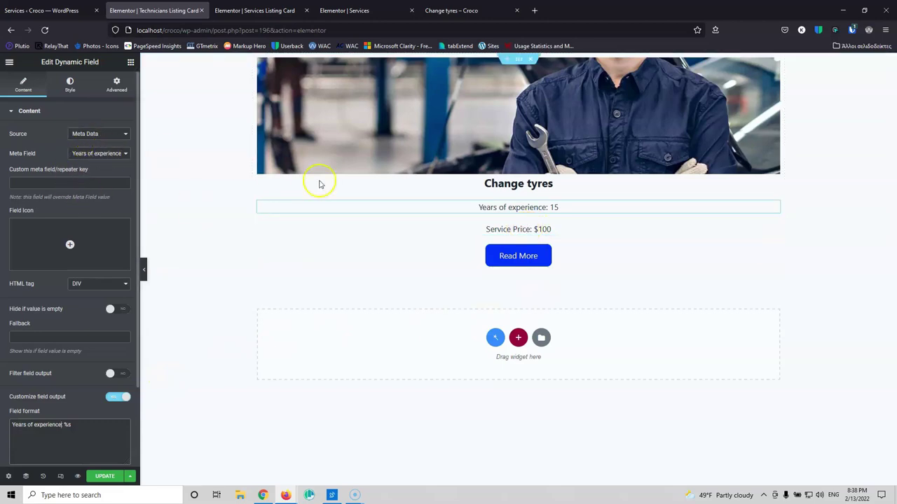
Step: Open the settings of the Service Price dynamic field in the Technicians Listing Card
left_click(496, 228)
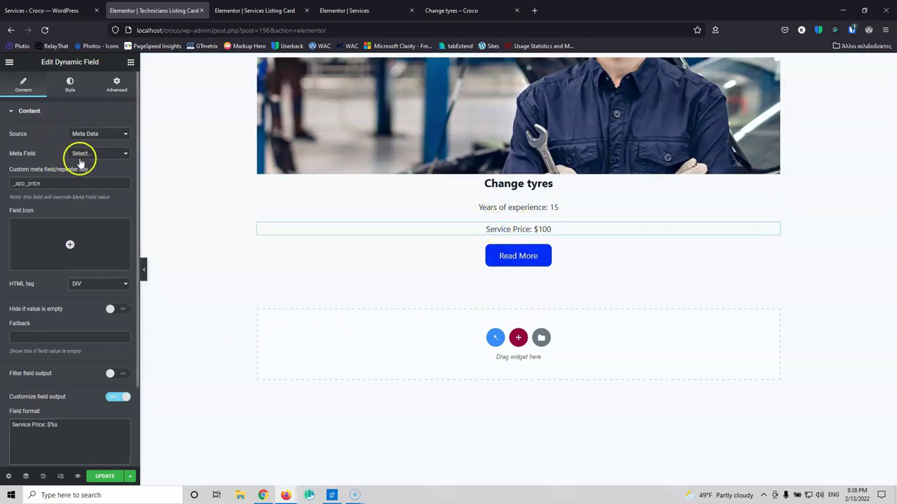
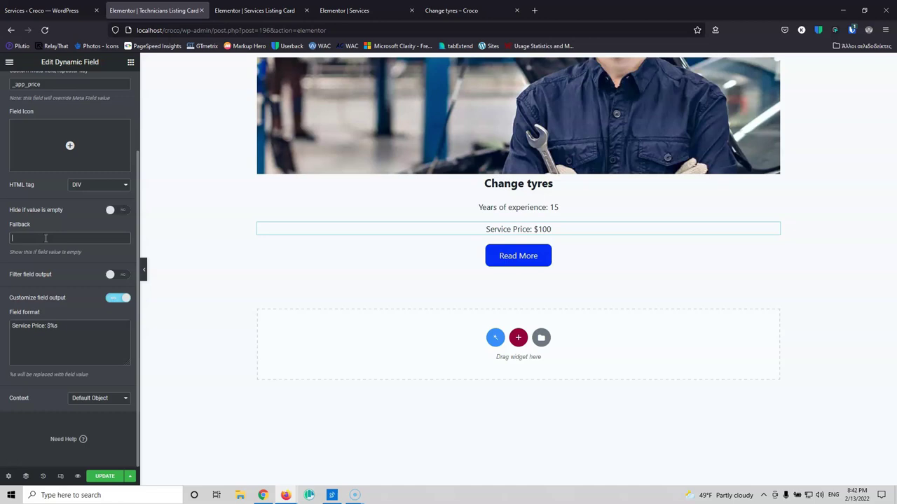
Step: Delete the Service Price dynamic field from the technicians listing card and update the template
scroll(76, 297, "up", 3)
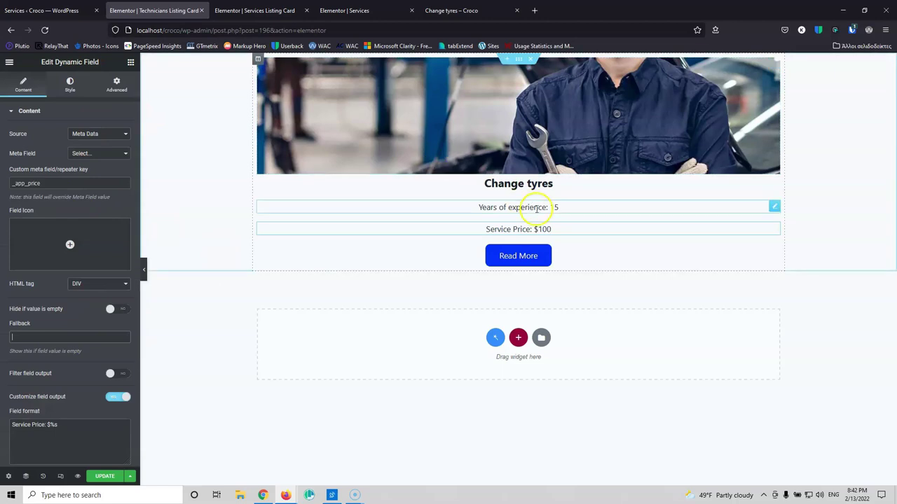
right_click(543, 231)
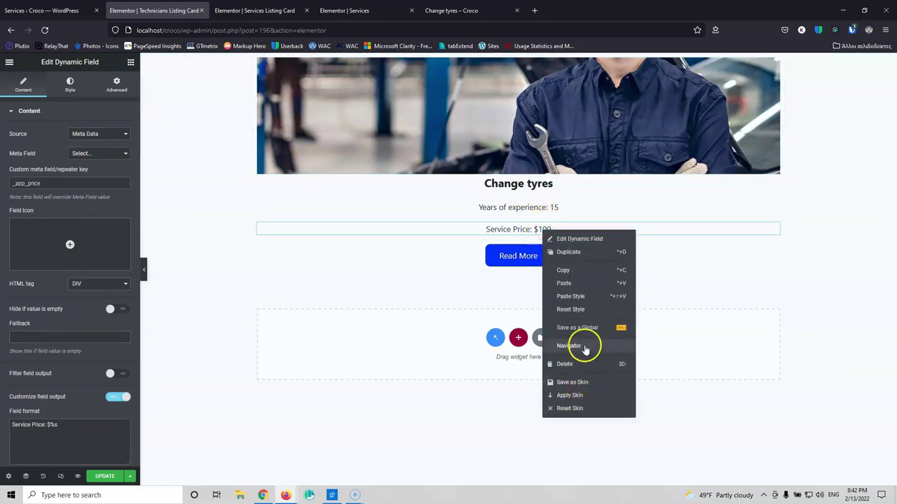
left_click(575, 365)
left_click(100, 475)
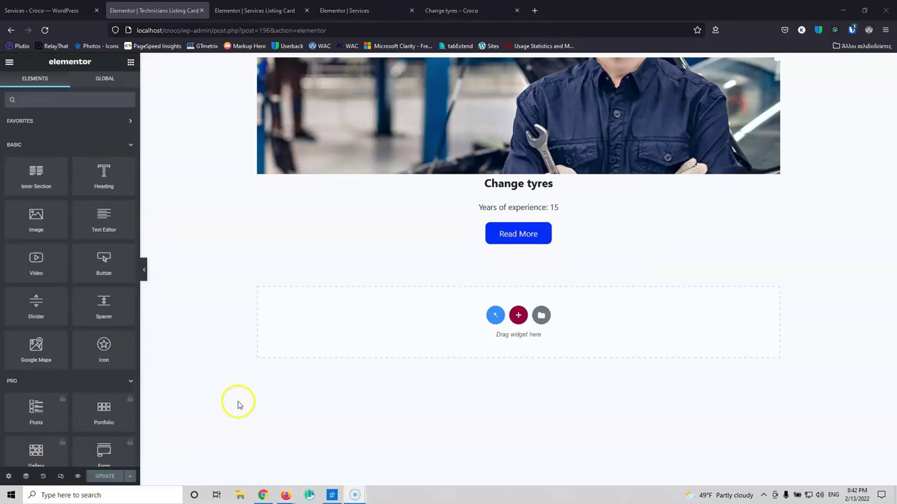
Step: Create a new WordPress page titled Technicians and publish it
left_click(60, 10)
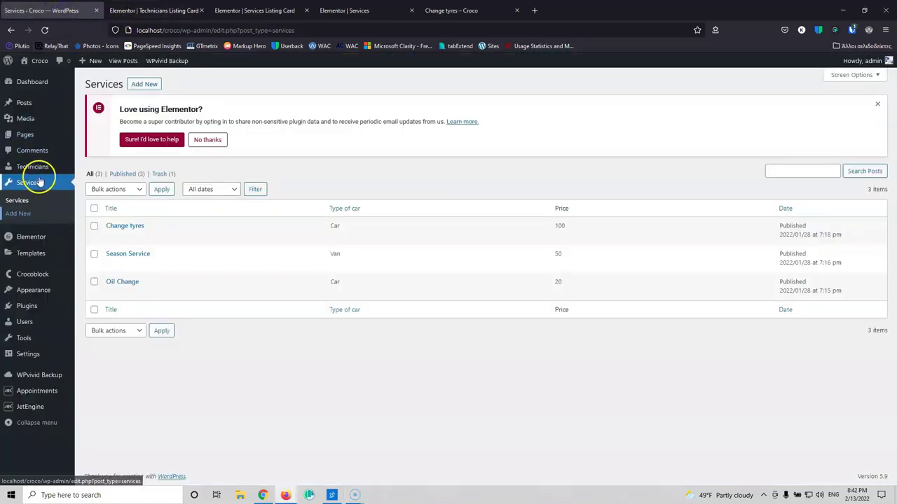
mouse_move(44, 340)
mouse_move(38, 356)
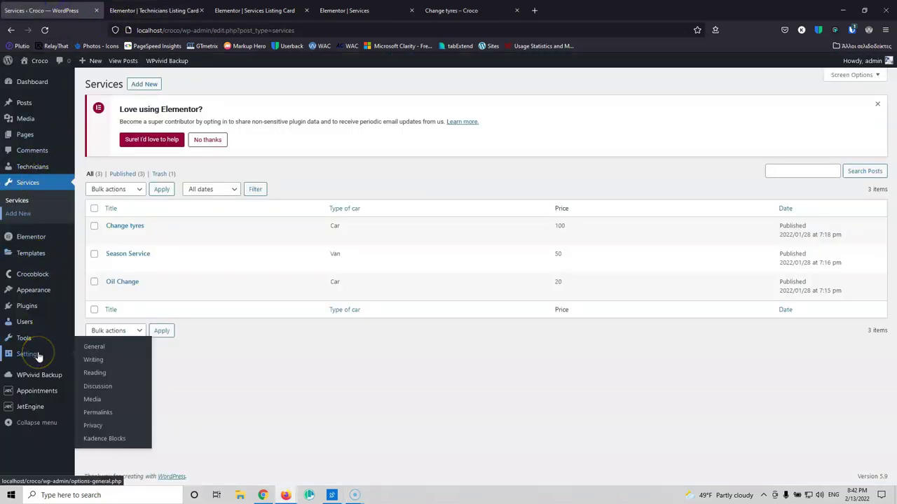
mouse_move(39, 260)
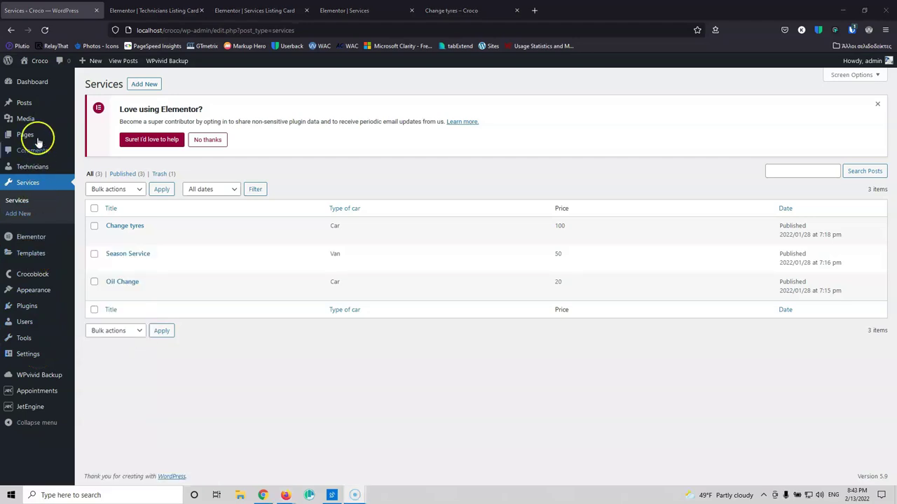
mouse_move(32, 135)
middle_click(99, 153)
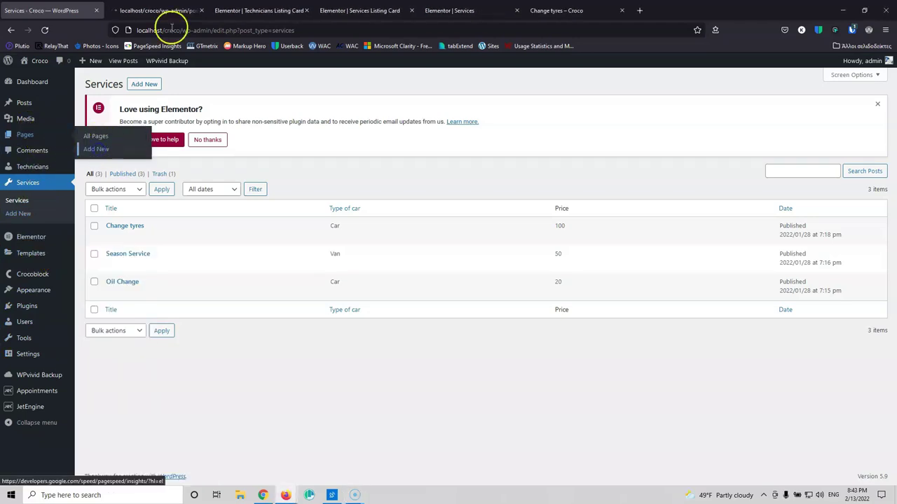
left_click(168, 10)
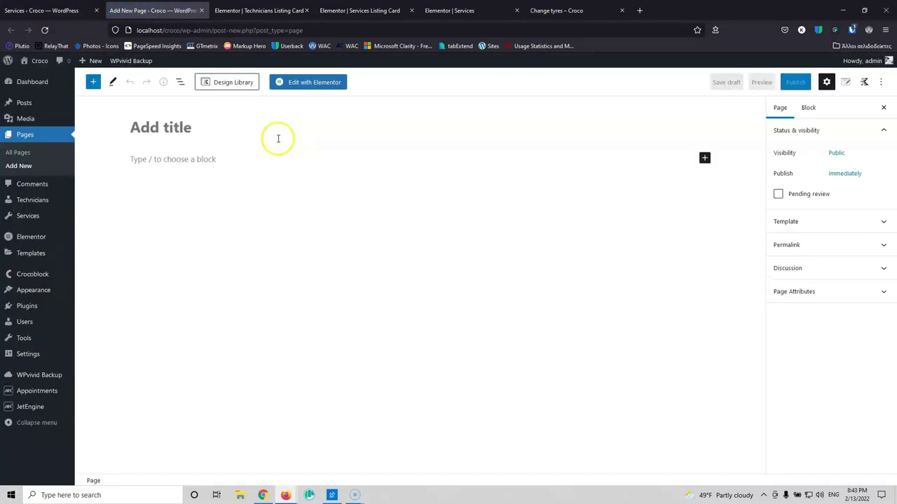
type("Technu")
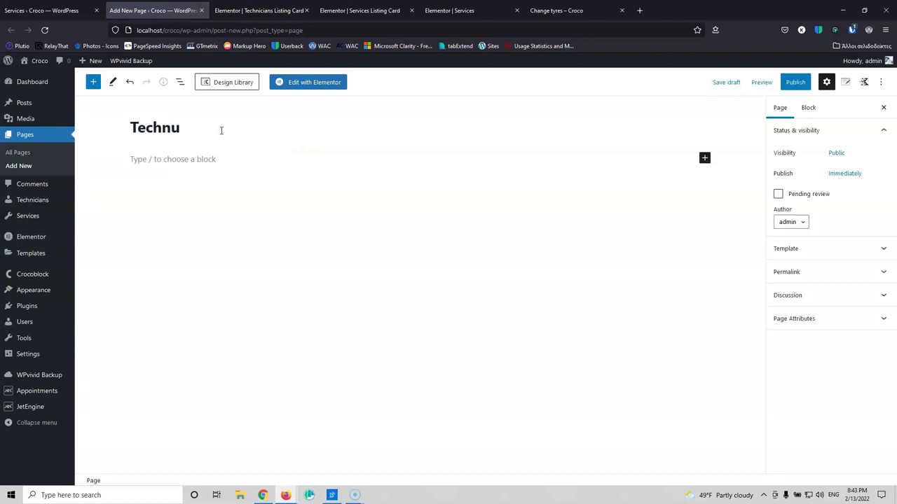
key("BackSpace")
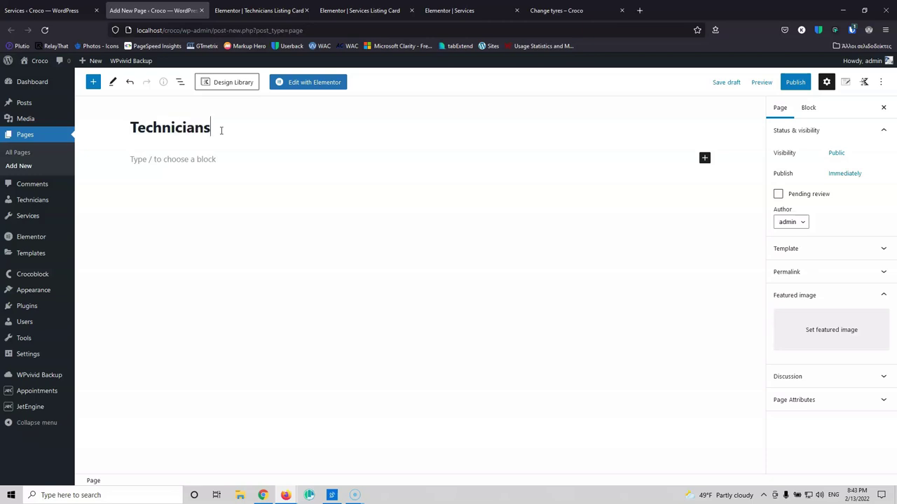
left_click(796, 82)
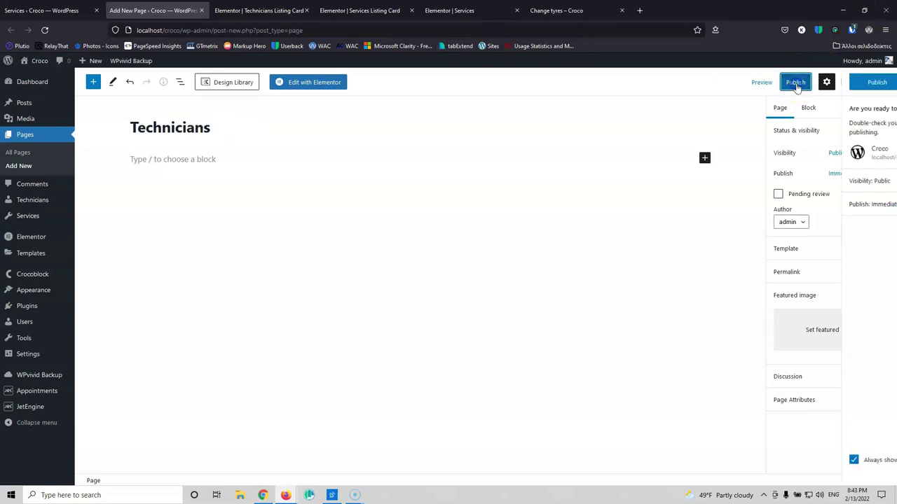
left_click(795, 81)
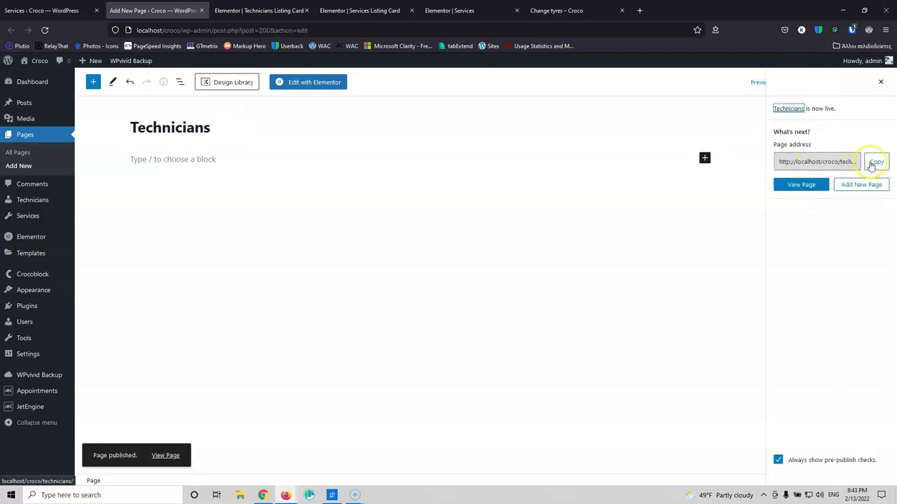
Step: Change the Technicians page's URL slug to our-technicians and update the page
left_click(832, 164)
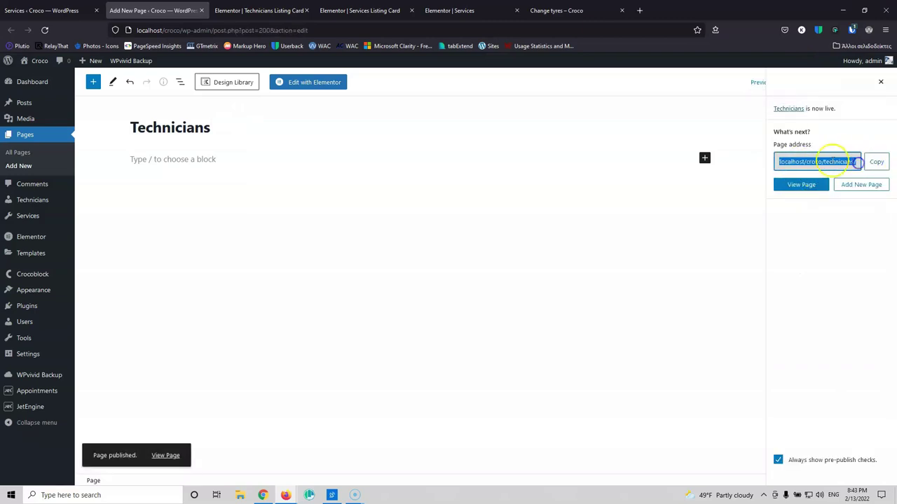
left_click(837, 161)
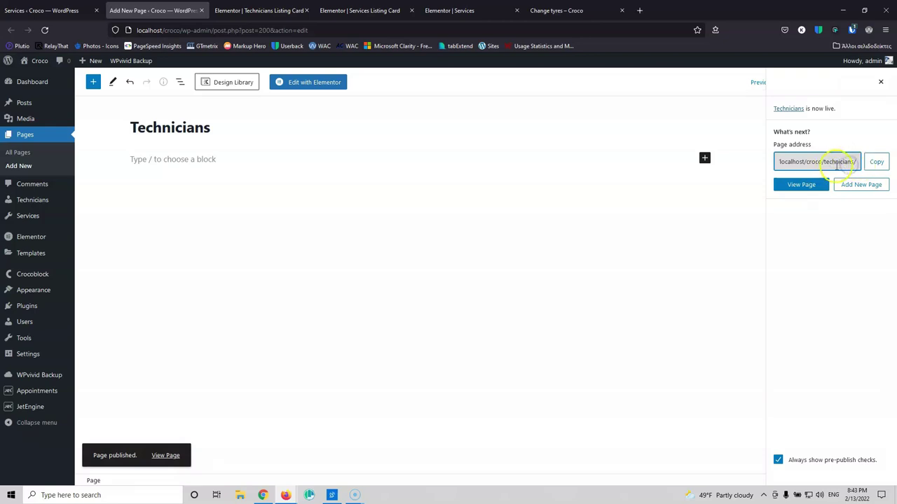
left_click(828, 162)
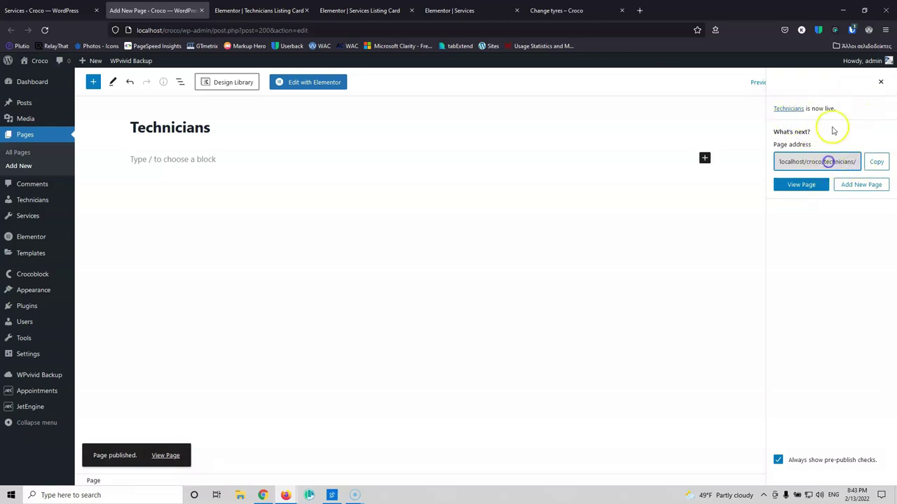
left_click(881, 82)
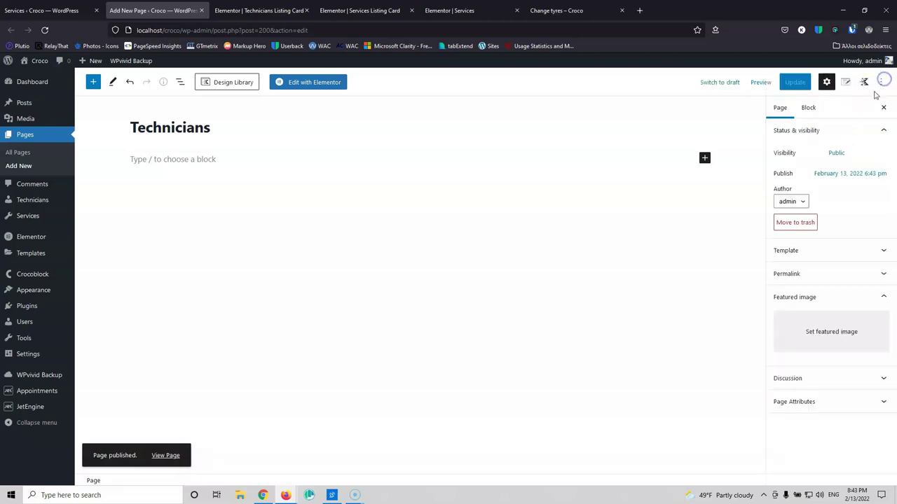
left_click(811, 271)
left_click(815, 307)
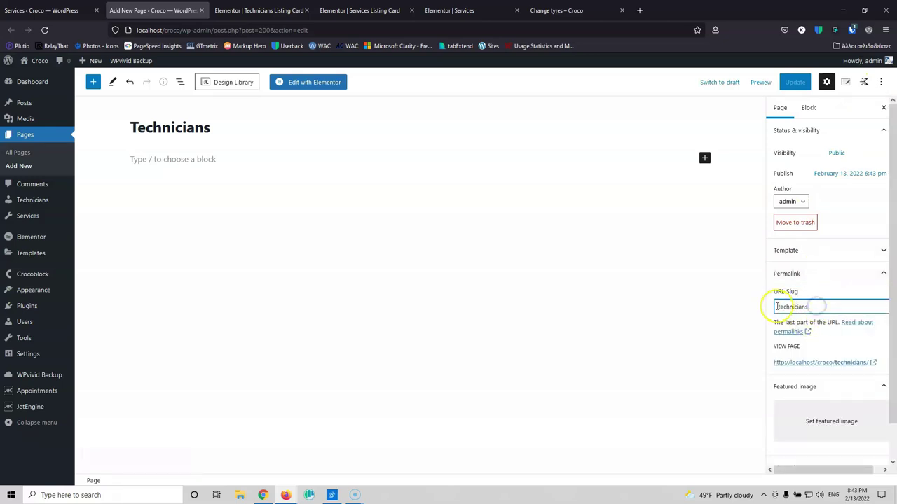
type("our-")
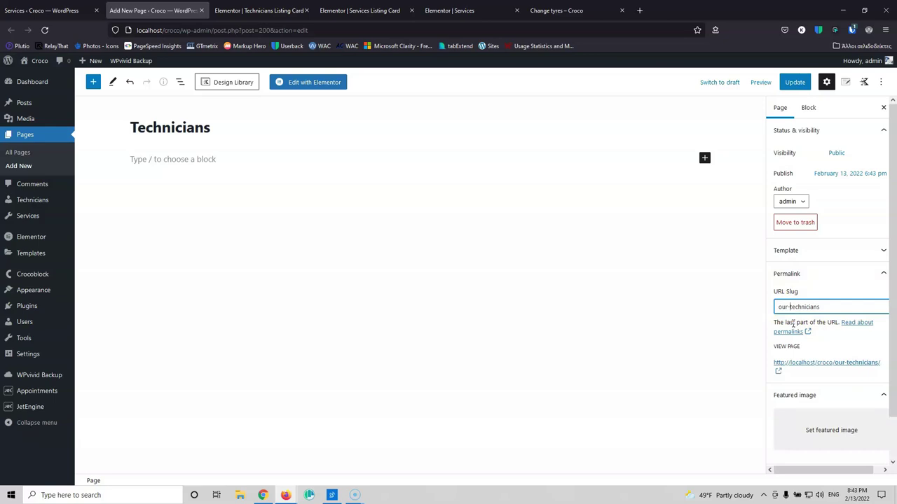
left_click(794, 82)
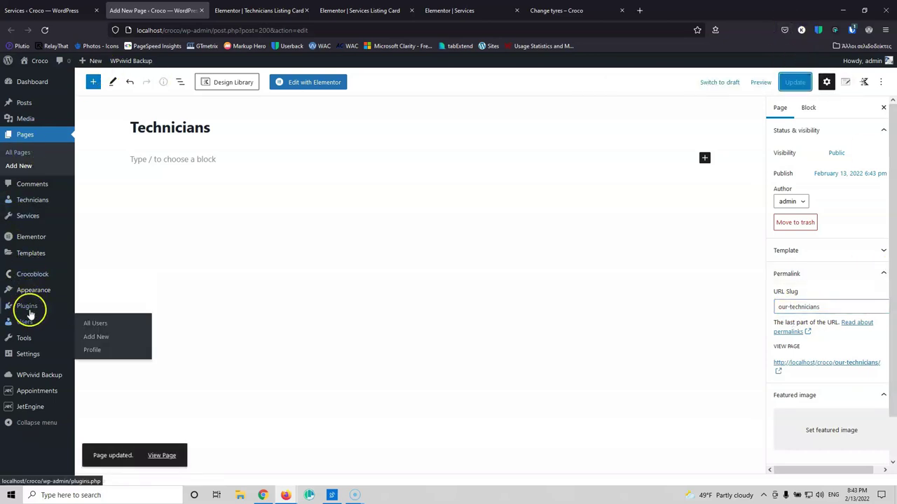
Step: Add the Technicians page to the site menu between Services and Contact, and save the menu
middle_click(91, 331)
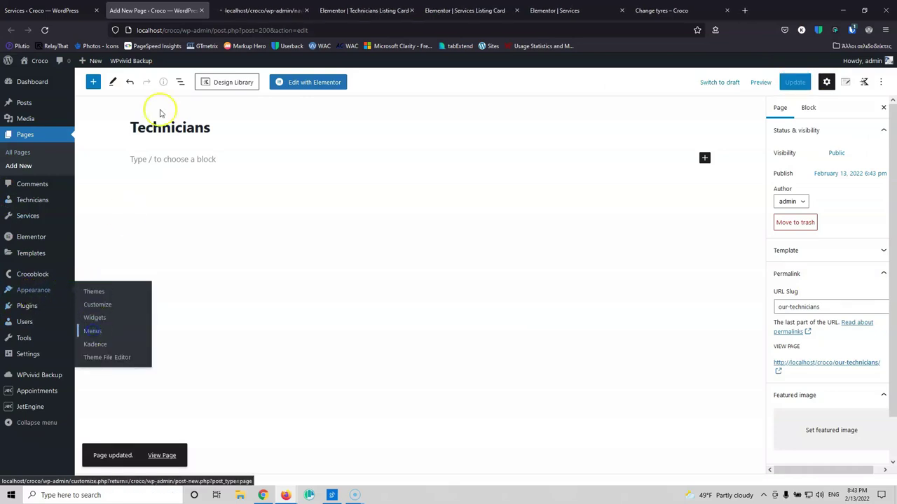
key("ctrl+Tab")
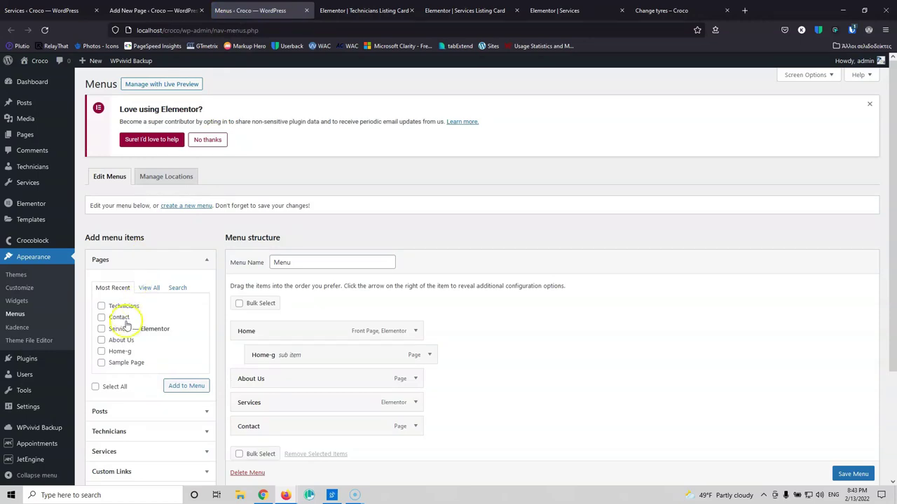
left_click(101, 306)
left_click(183, 388)
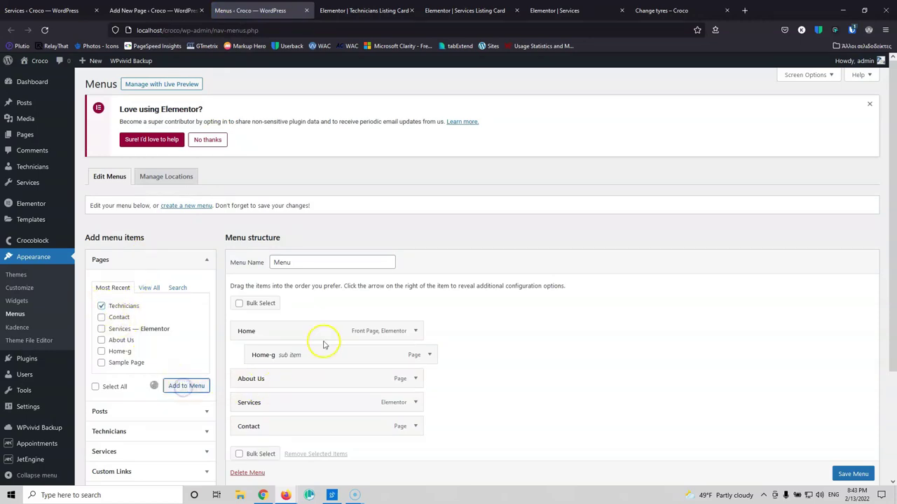
left_click_drag(276, 450, 272, 429)
left_click(852, 474)
scroll(852, 474, "down", 1)
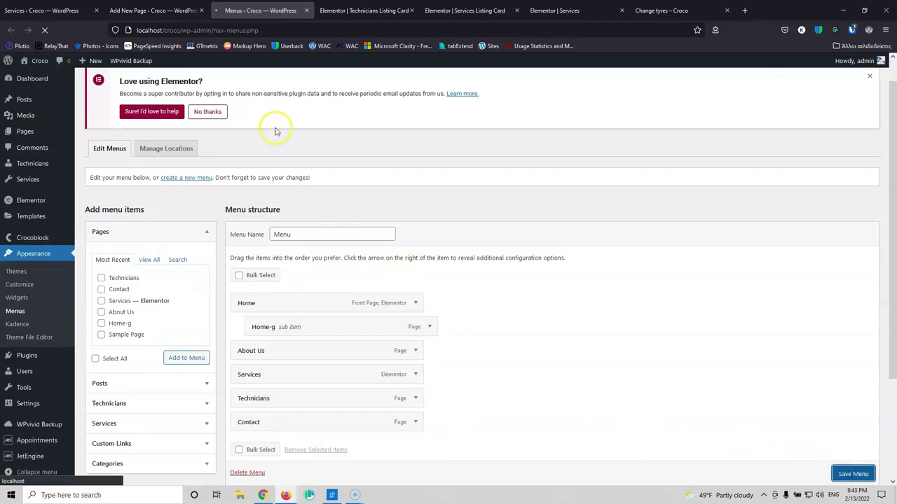
Step: Open the Technicians page for editing in Elementor and close the Menus and Services Listing Card browser tabs
left_click(151, 10)
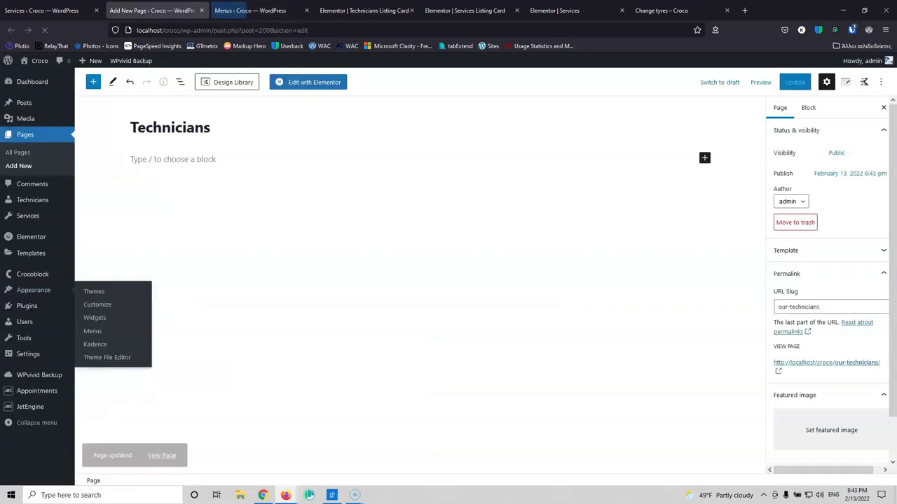
left_click(301, 83)
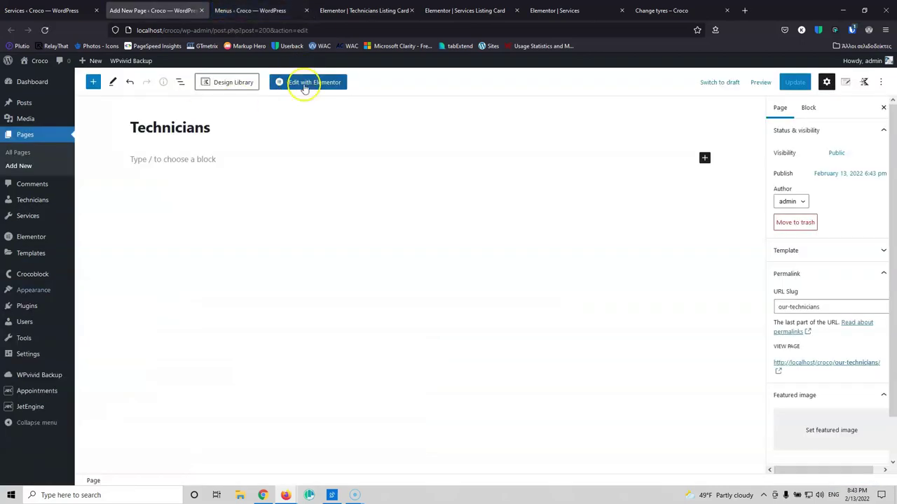
left_click(306, 9)
left_click(274, 9)
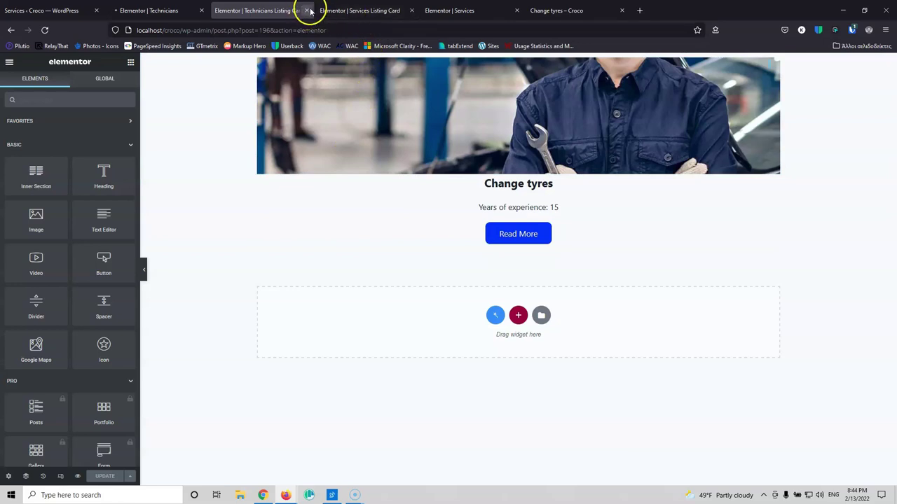
left_click(350, 12)
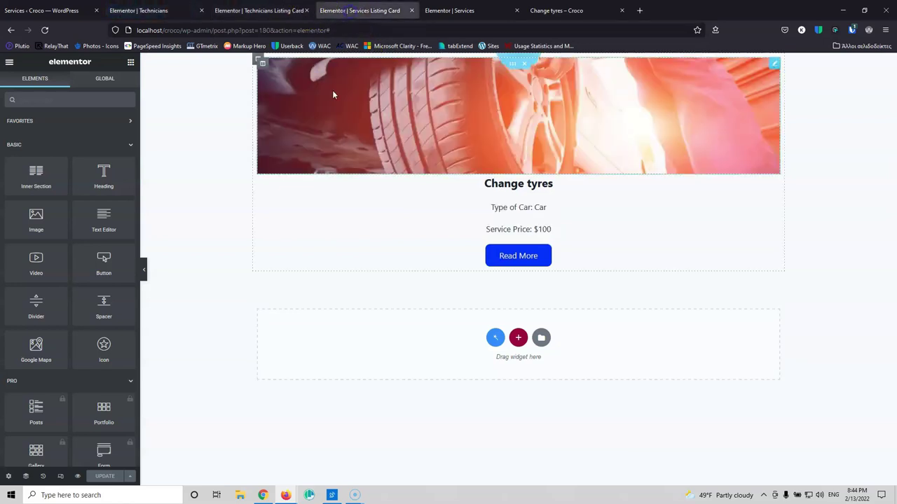
left_click(411, 11)
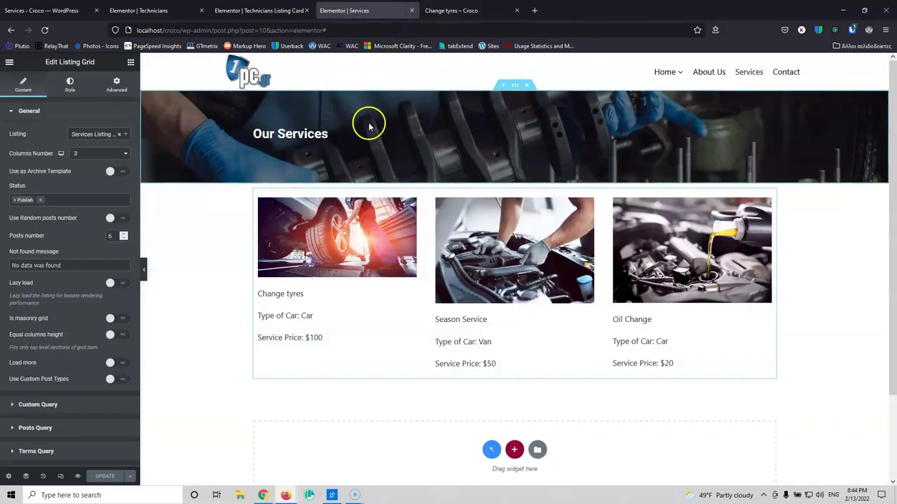
Step: Copy the Our Services banner section from the Services page and paste it into the empty Technicians page
right_click(516, 87)
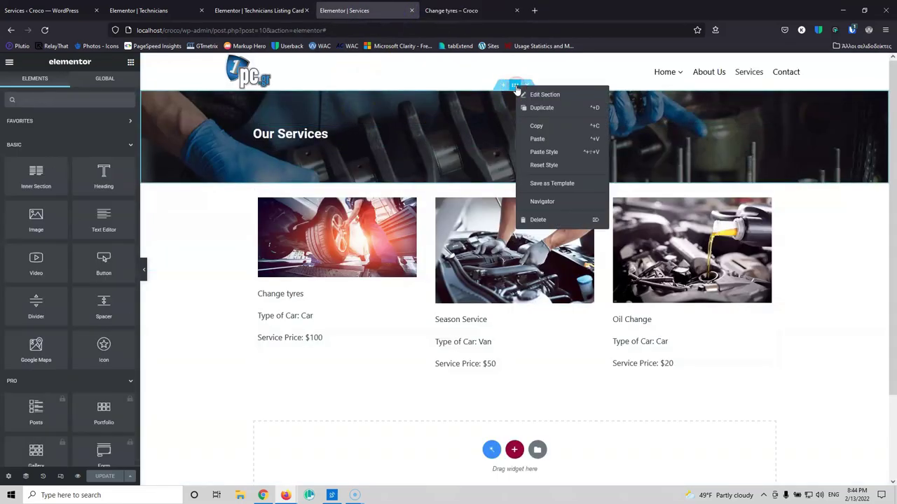
left_click(551, 130)
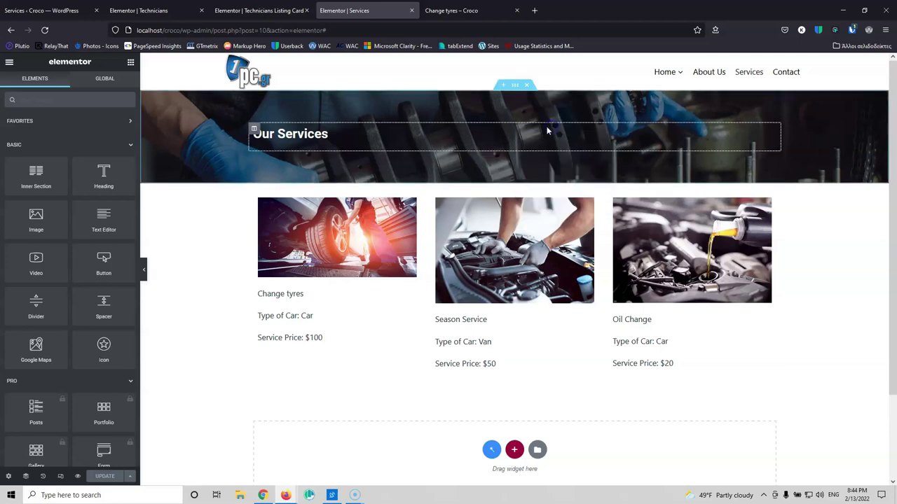
left_click(164, 9)
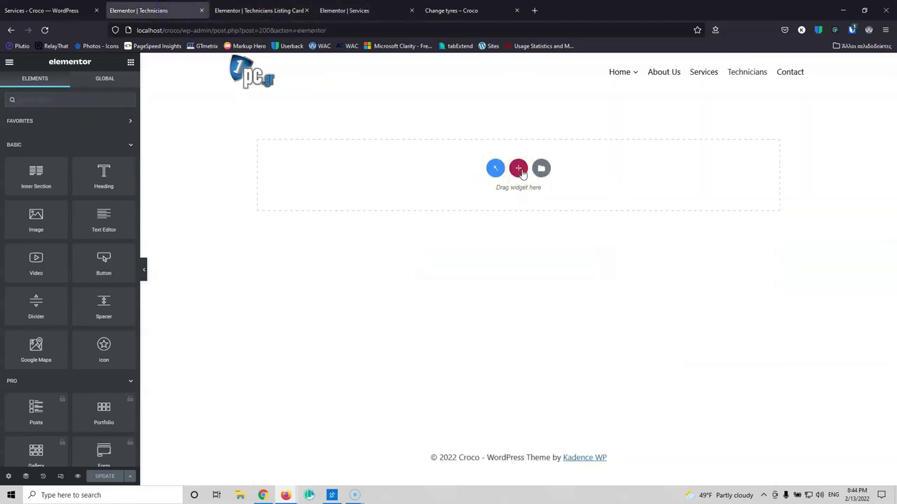
right_click(522, 170)
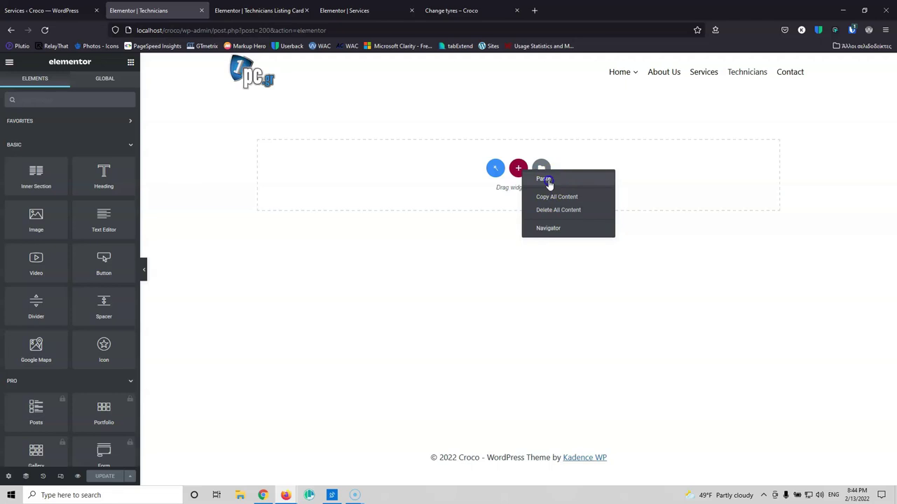
left_click(546, 179)
Step: Copy the listing grid section from the Services page, paste it below the Technicians page's banner, and close the Services editor tab
left_click(344, 10)
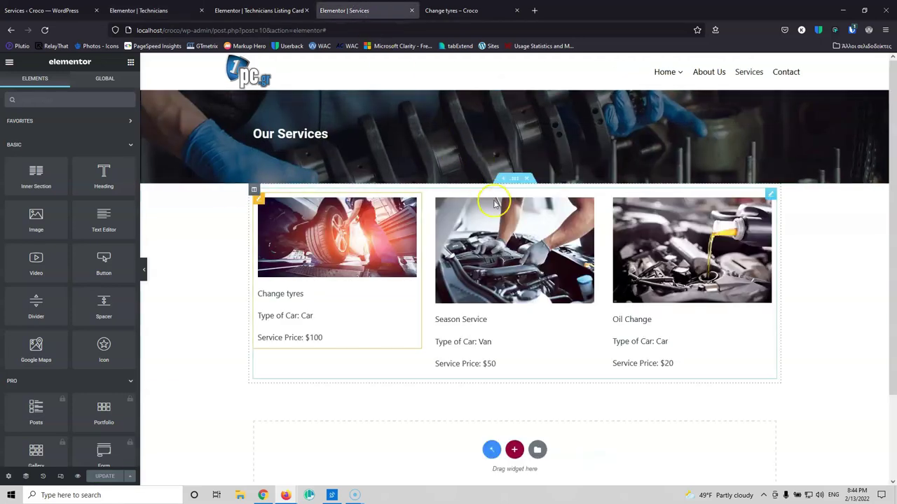
right_click(514, 181)
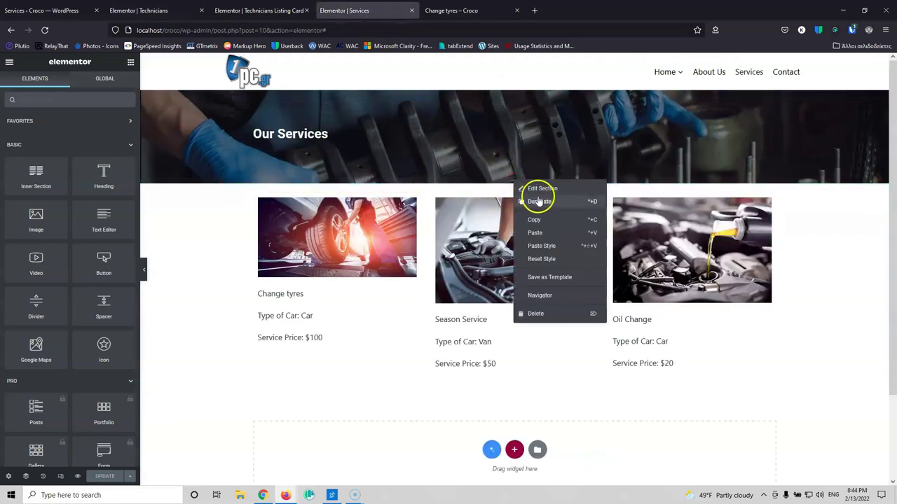
left_click(538, 220)
left_click(171, 10)
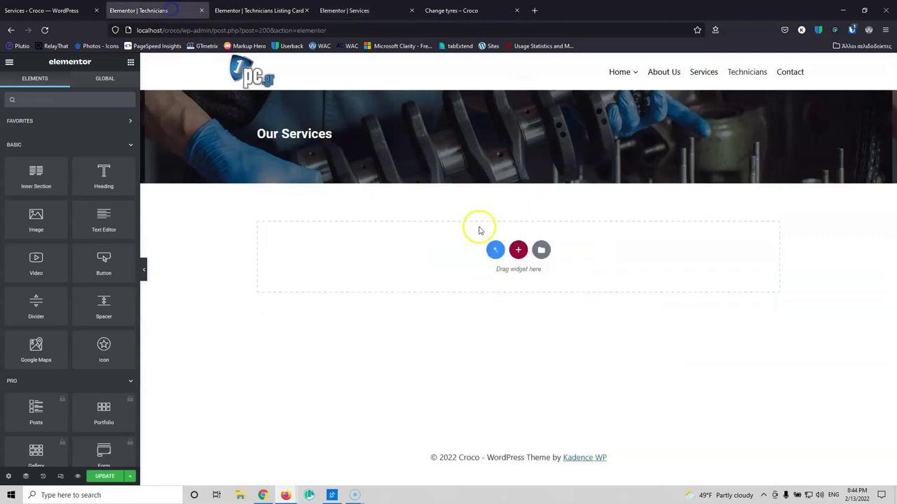
right_click(519, 250)
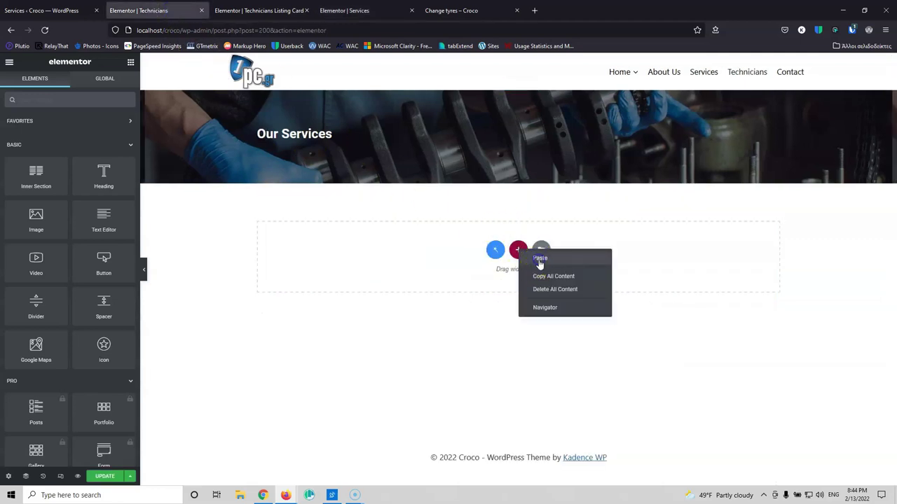
left_click(538, 258)
left_click(393, 11)
left_click(413, 11)
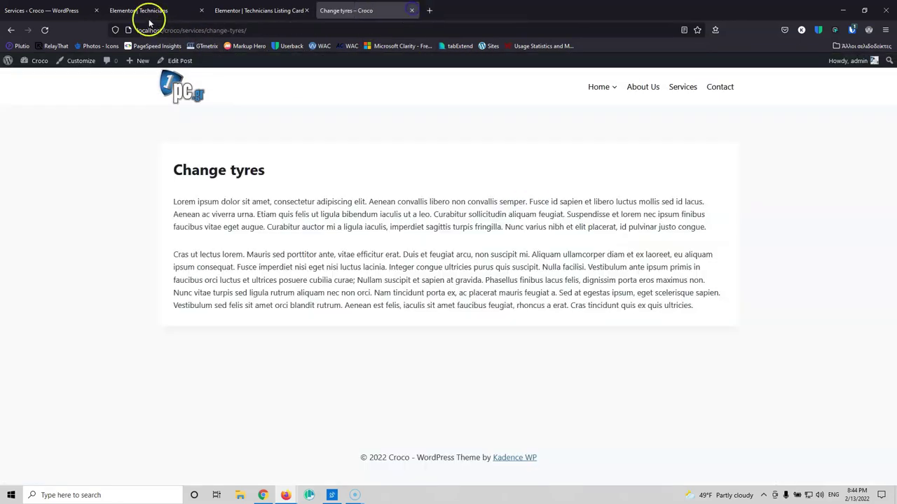
Step: Change the Technicians page's banner heading to "Our Technicians"
left_click(144, 10)
left_click(293, 133)
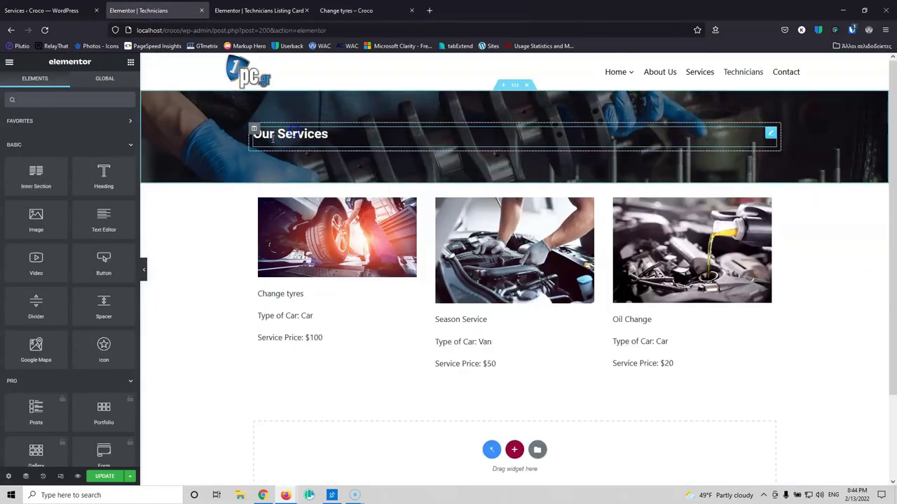
left_click(60, 139)
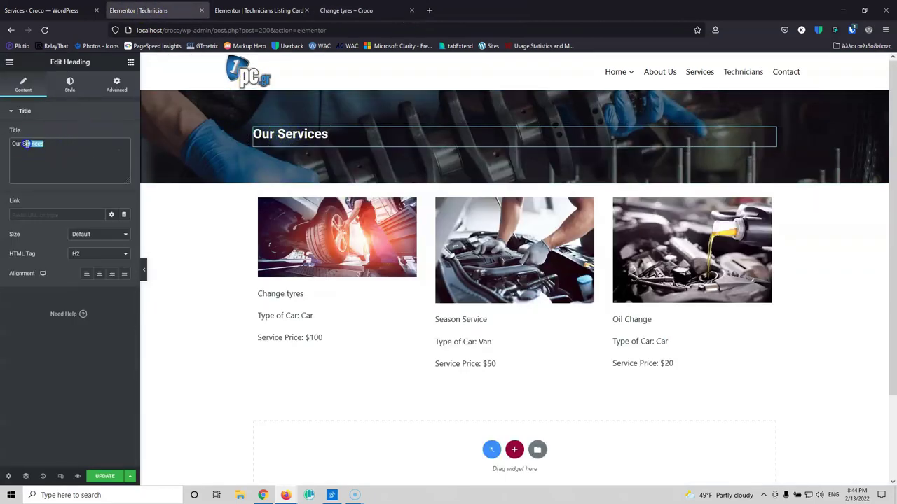
type("Technician")
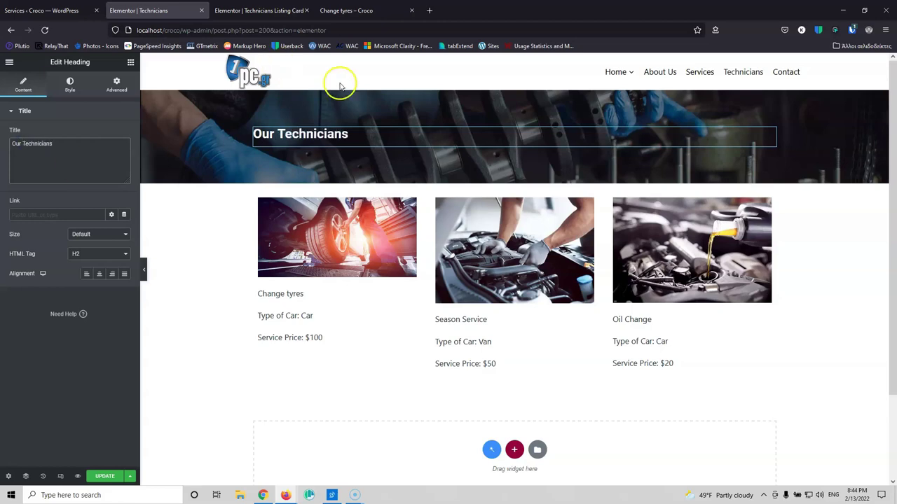
Step: Set the pasted listing grid's listing to Technicians Listing Card and update the page
left_click(375, 241)
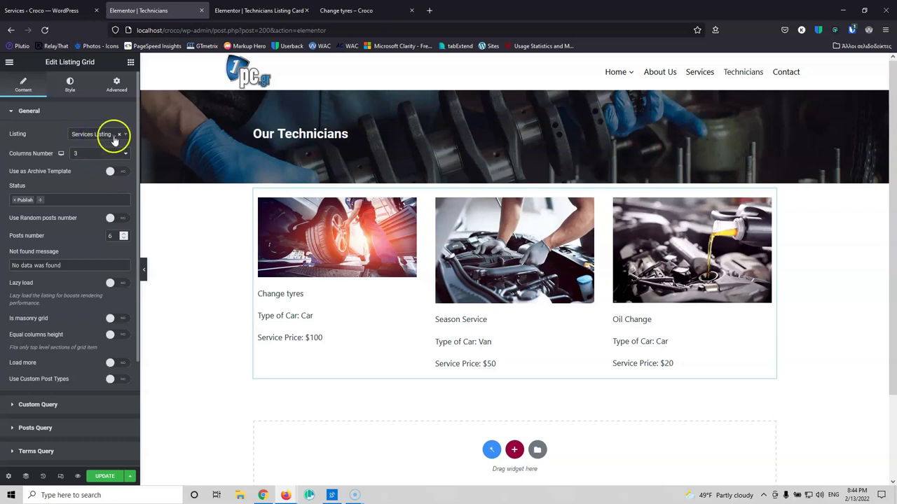
left_click(119, 134)
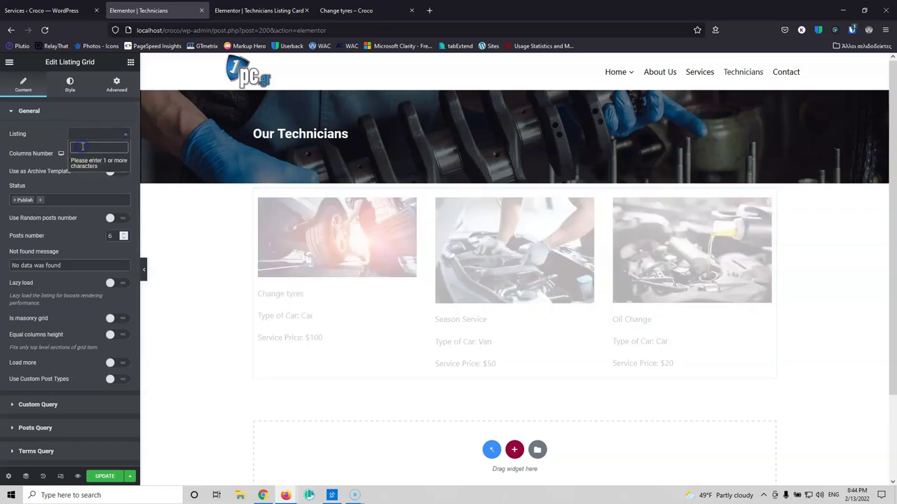
type("Tec")
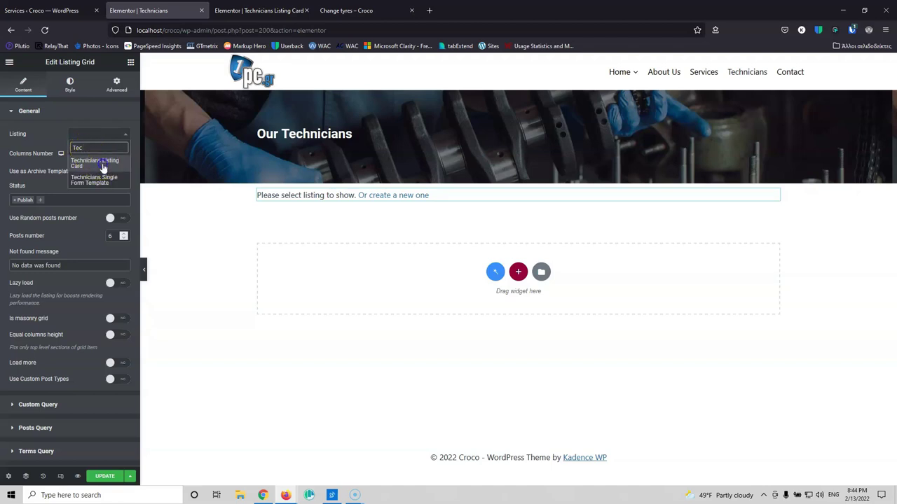
left_click(103, 167)
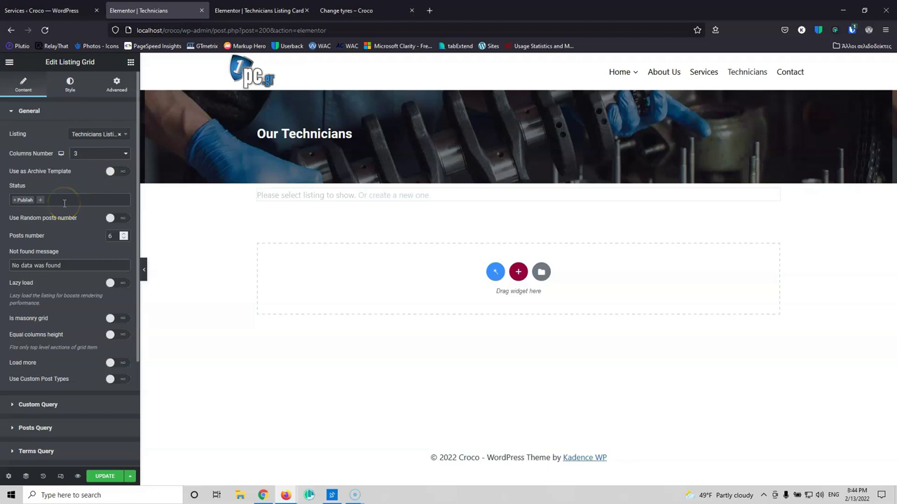
scroll(514, 301, "down", 3)
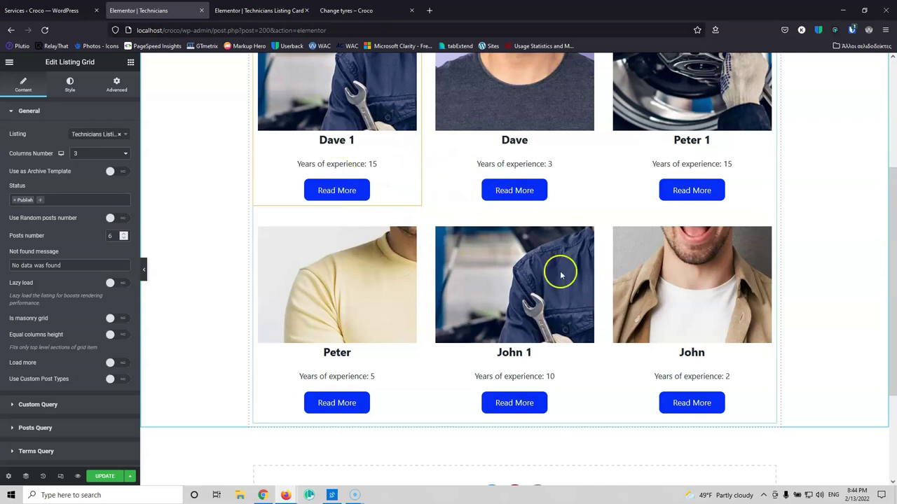
scroll(427, 310, "up", 3)
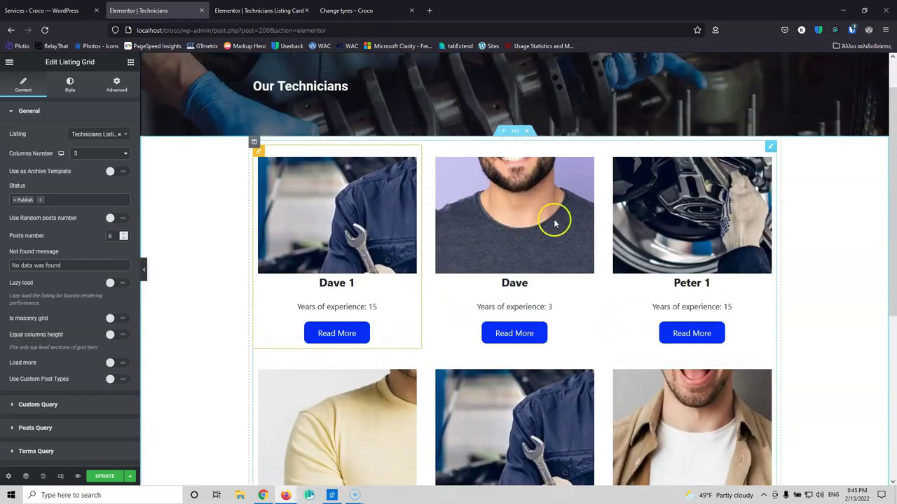
scroll(522, 221, "down", 1)
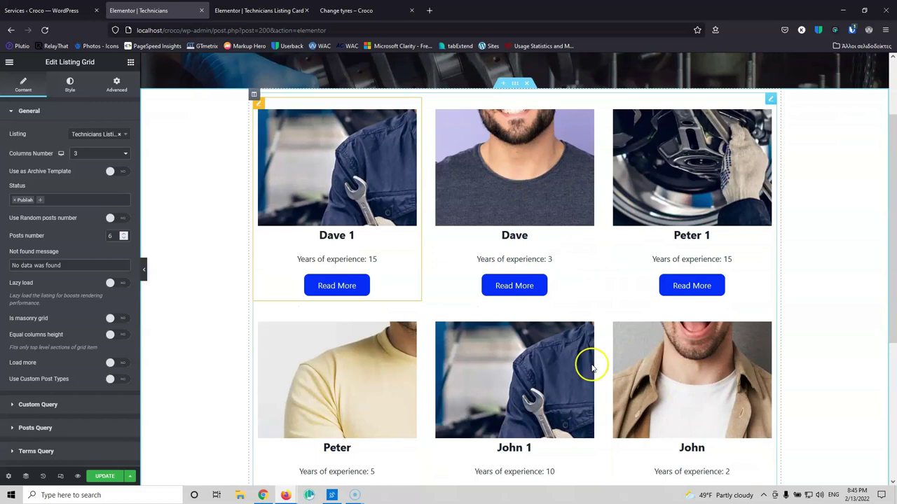
left_click(105, 476)
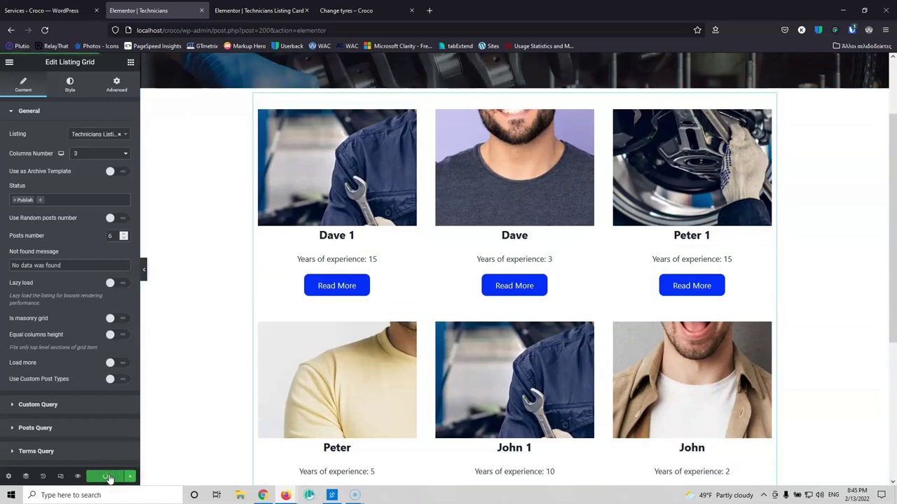
Step: Reload the live site and view the Technicians page from the site menu
left_click(258, 11)
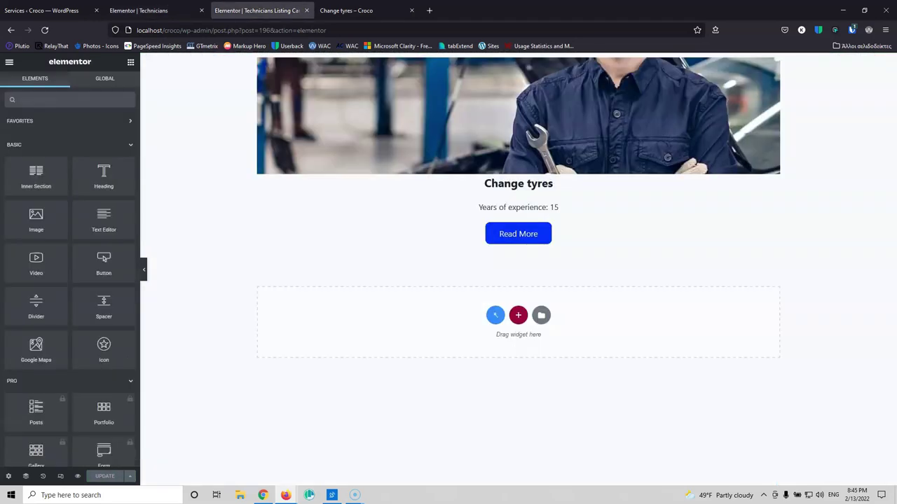
left_click(346, 11)
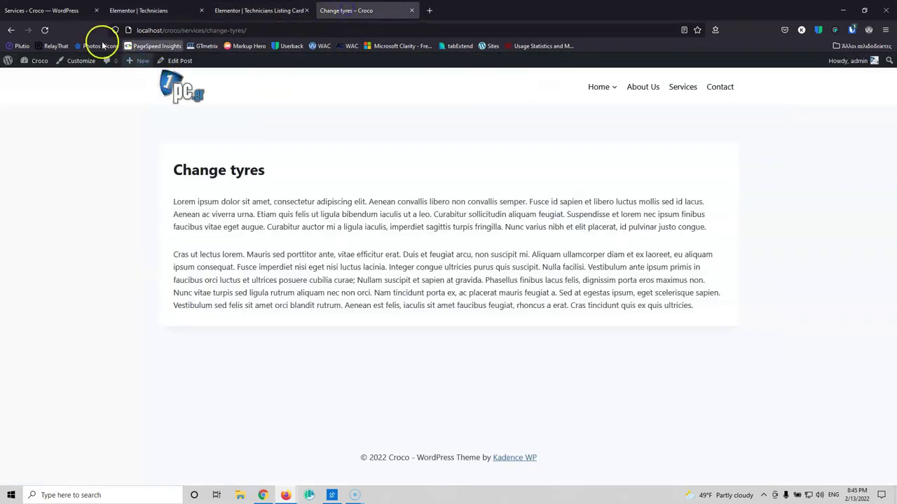
left_click(44, 31)
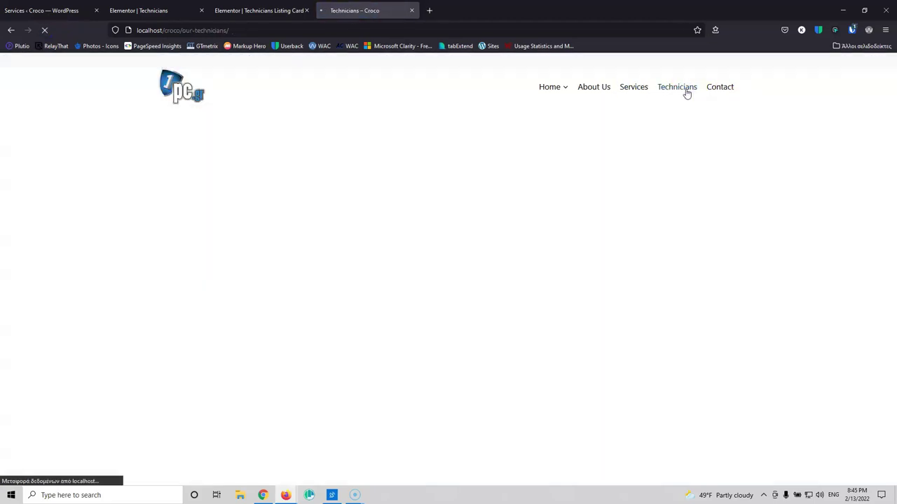
scroll(393, 350, "down", 3)
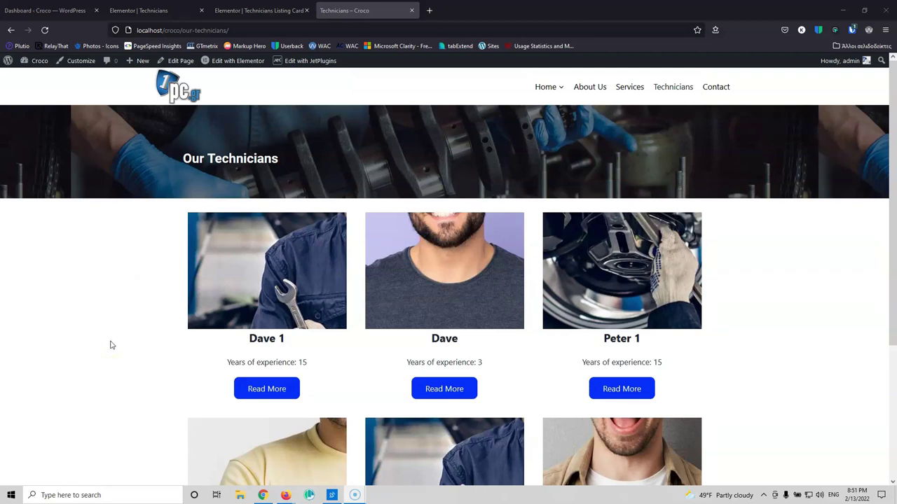
Step: Close the Technicians Listing Card and Technicians editor browser tabs, and open Crocoblock's Theme Builder in the WordPress dashboard
left_click(246, 10)
left_click(306, 11)
left_click(162, 11)
left_click(201, 10)
left_click(23, 10)
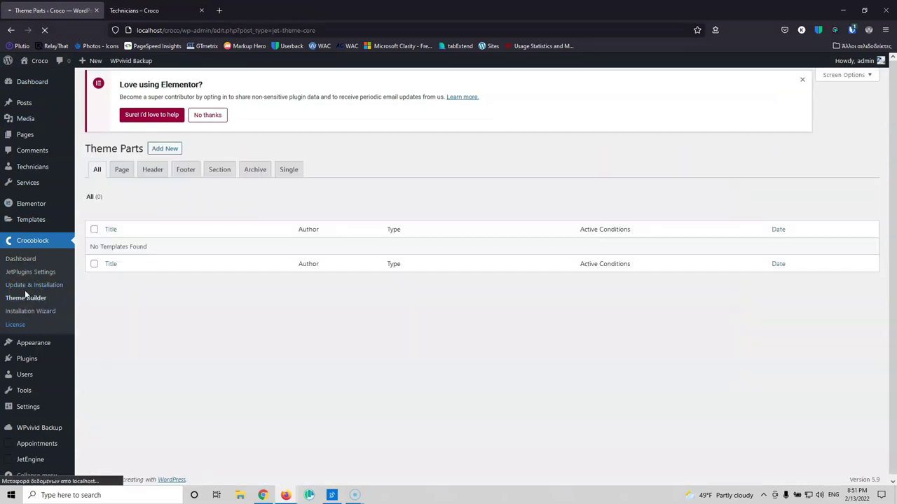
Step: Create a theme template of type Single named "Service Single Template"
left_click(292, 177)
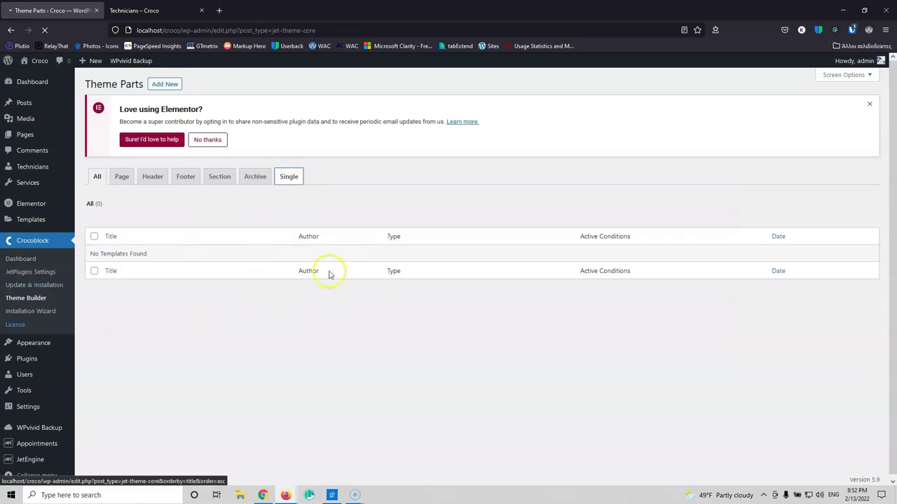
left_click(166, 89)
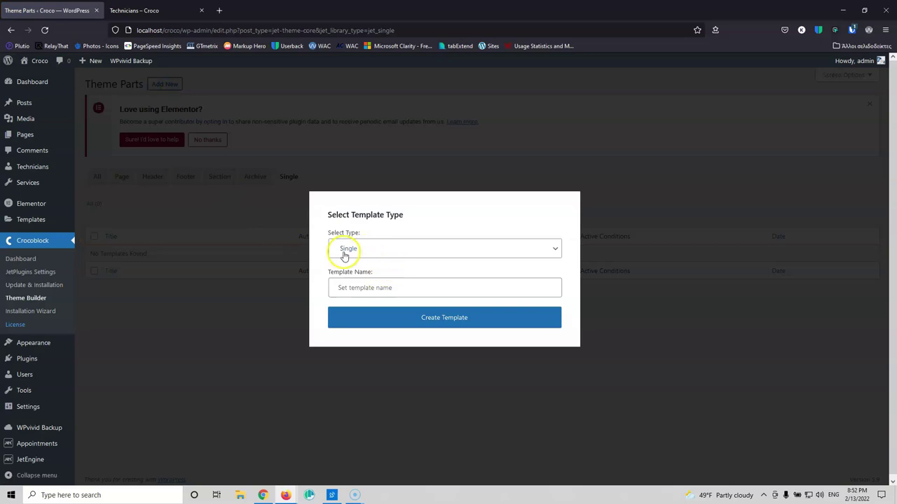
left_click(390, 286)
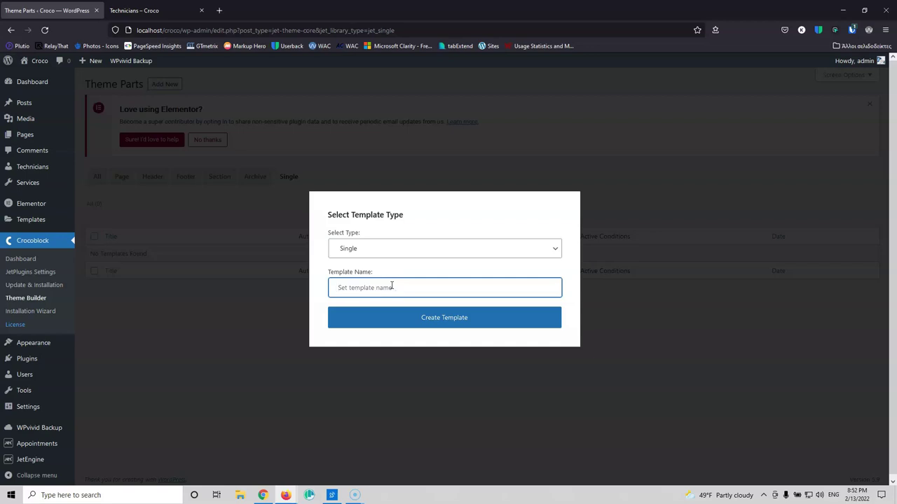
type("Song")
key("BackSpace")
key("BackSpace")
type("ingle Service")
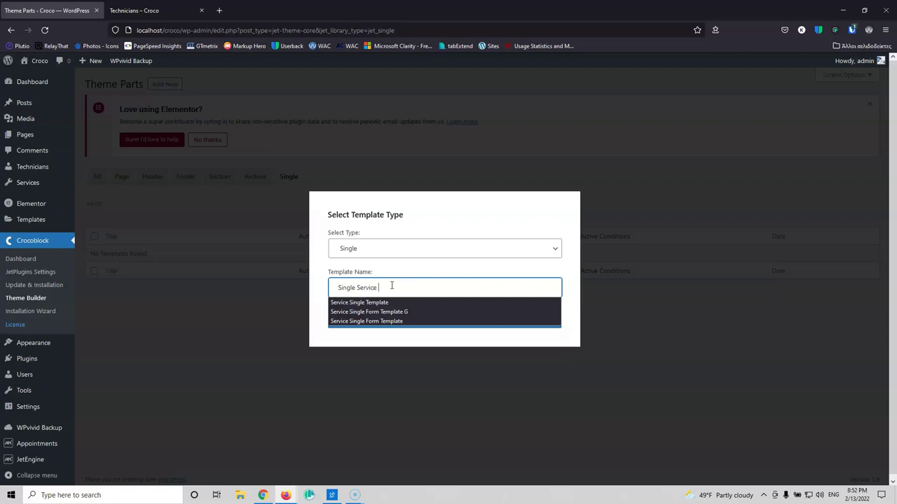
type("T")
key("Down")
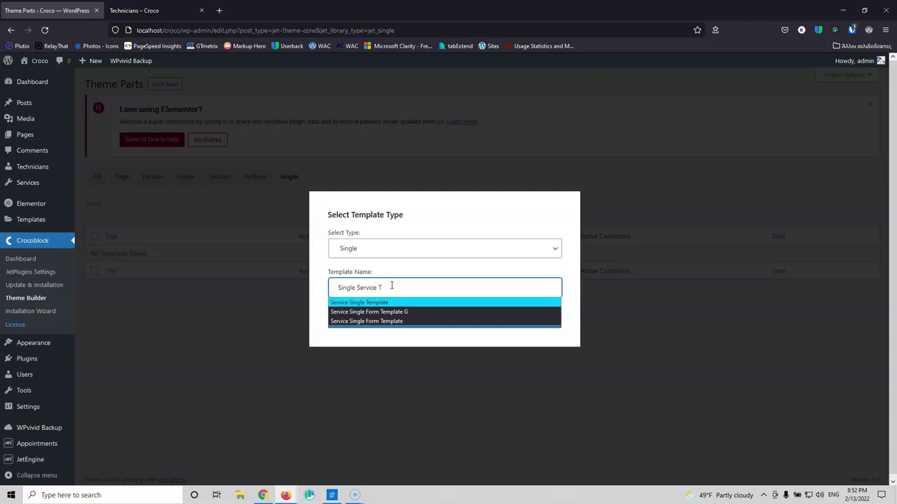
key("Return")
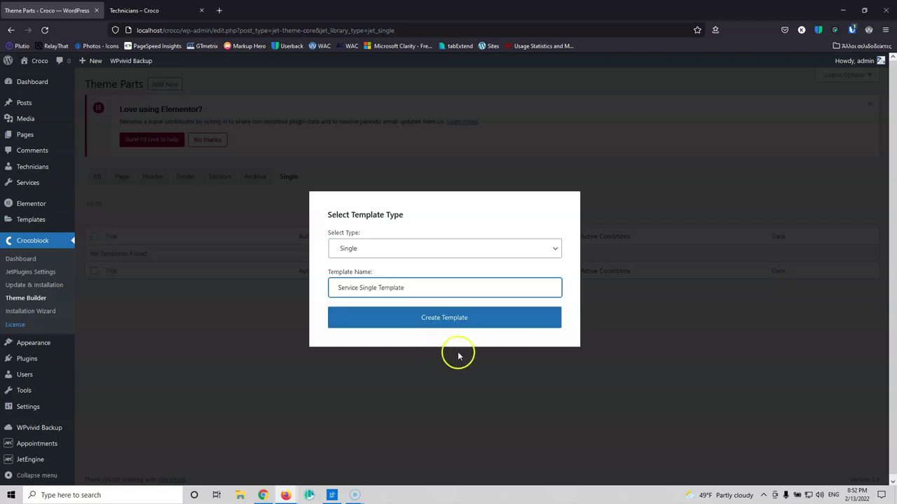
left_click(458, 323)
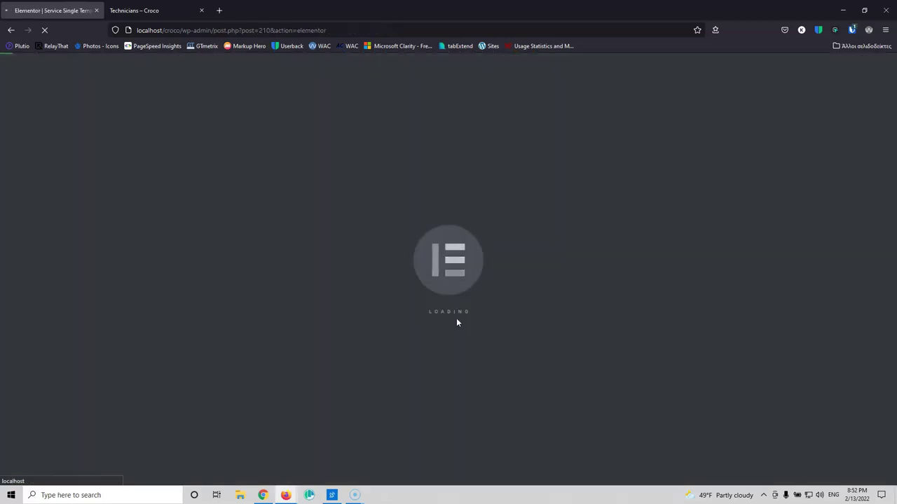
left_click(456, 323)
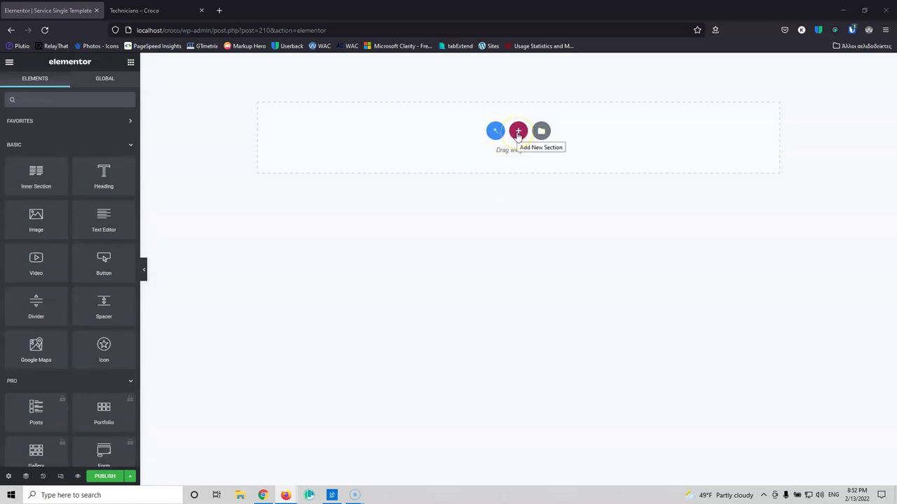
Step: Set the template's display conditions to Singular, Post Type, Services
left_click(8, 476)
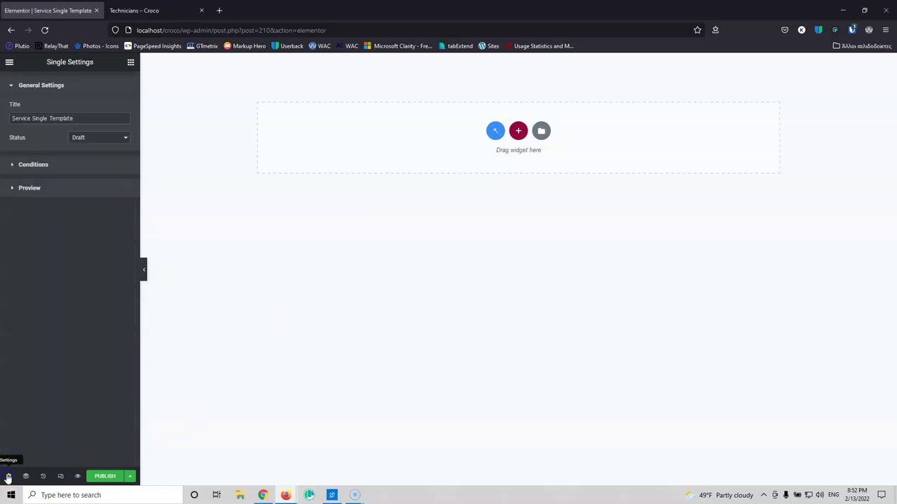
left_click(35, 165)
left_click(89, 135)
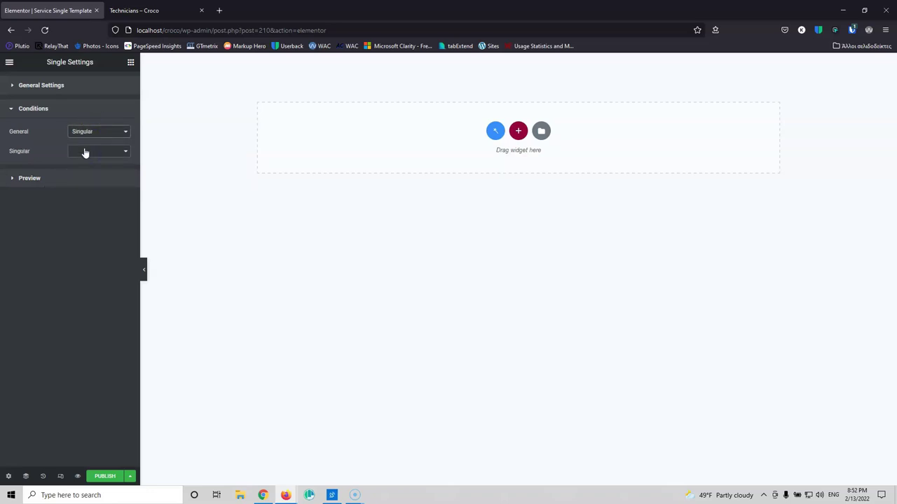
left_click(84, 153)
left_click(86, 174)
left_click(61, 178)
left_click(35, 261)
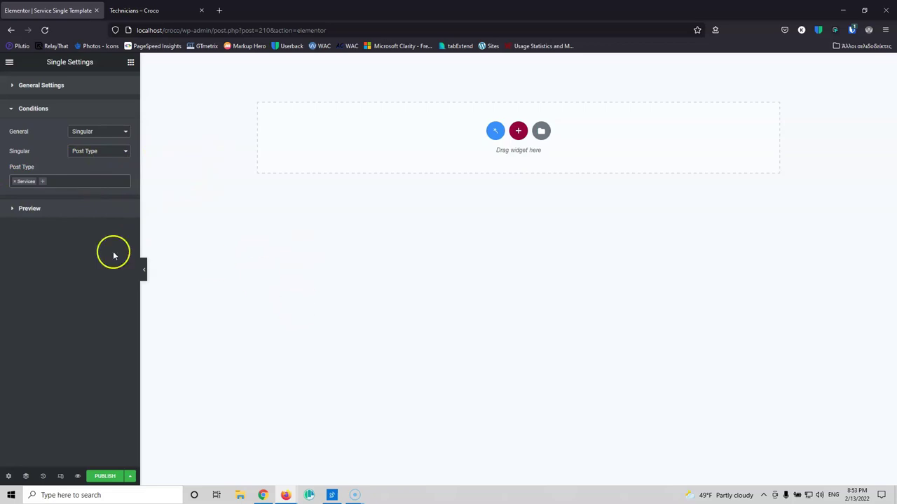
Step: Set the template preview to the Services post type with the post "Change tyres", and publish the template
left_click(14, 208)
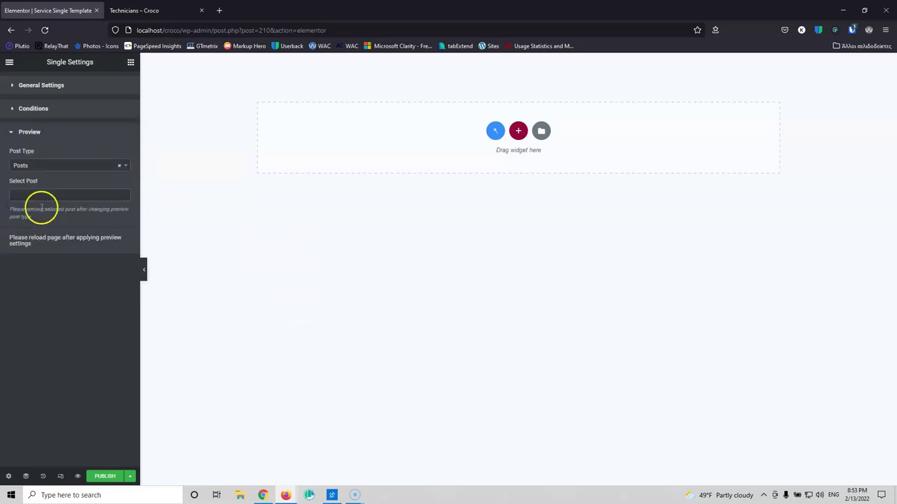
left_click(44, 172)
left_click(49, 258)
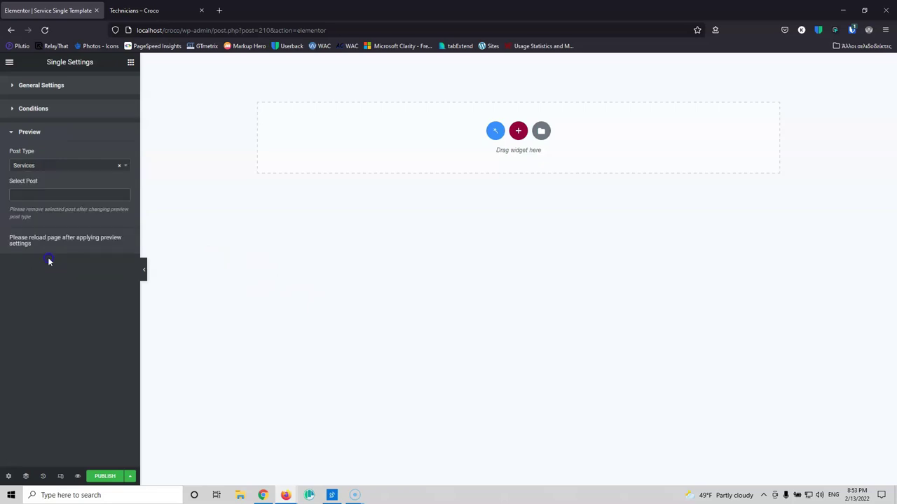
left_click(53, 197)
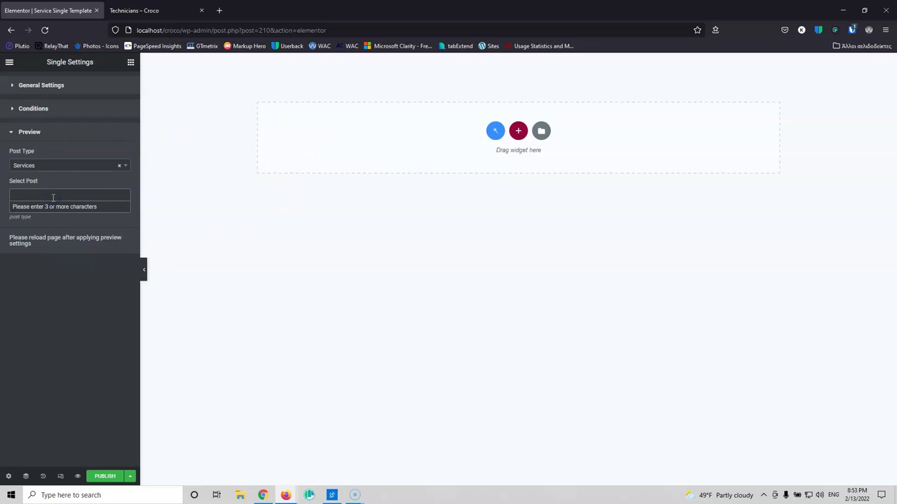
type("tyr")
left_click(43, 206)
left_click(101, 478)
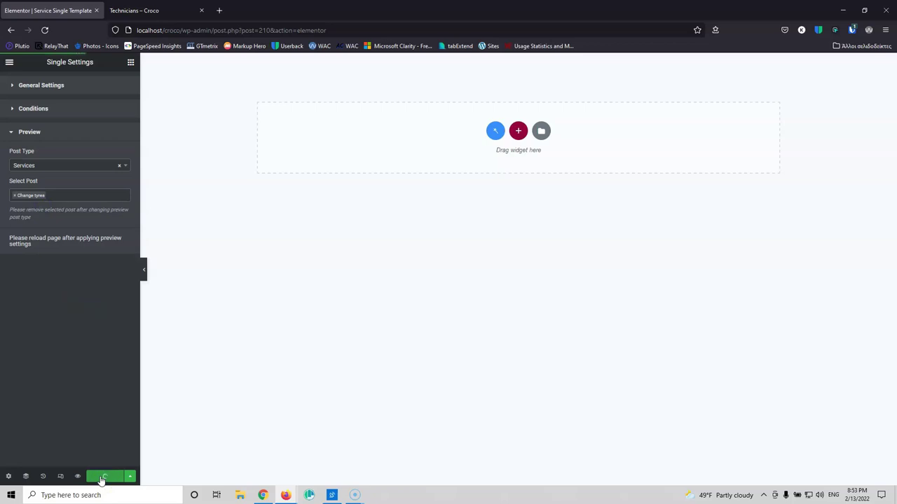
Step: Add a single-column section to the empty Service Single Template
left_click(11, 86)
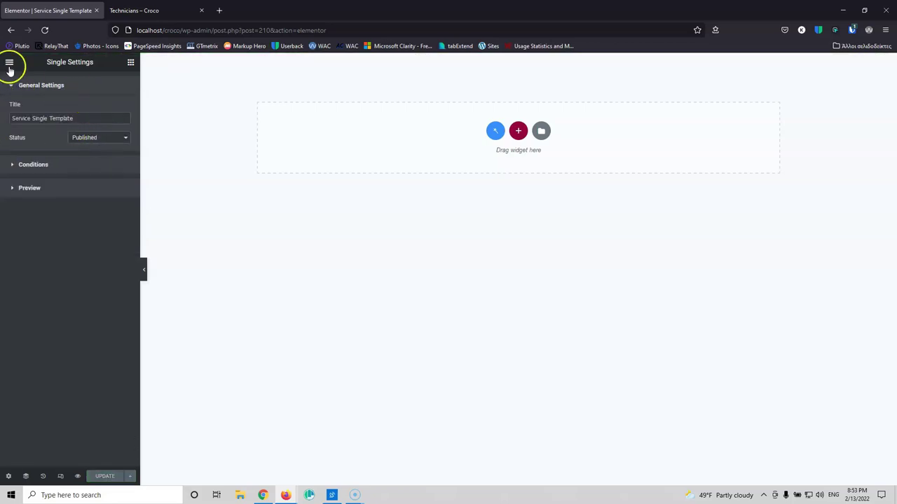
left_click(130, 62)
left_click(194, 155)
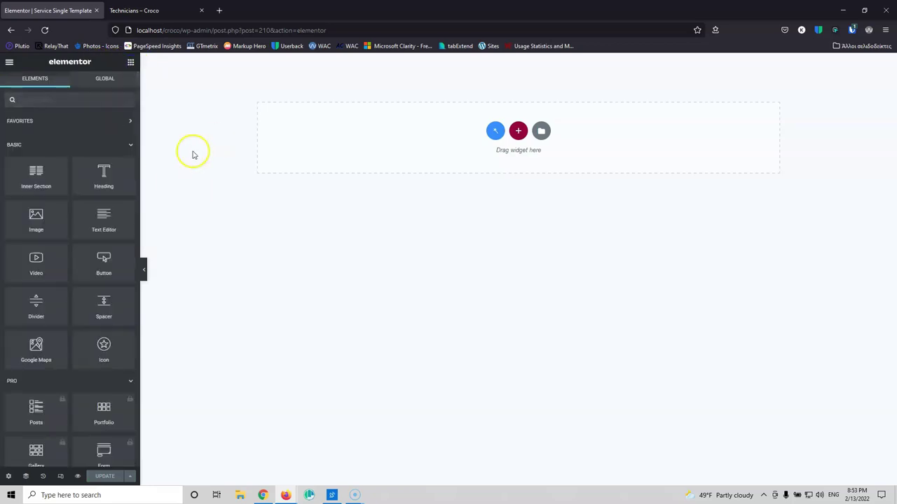
left_click(519, 131)
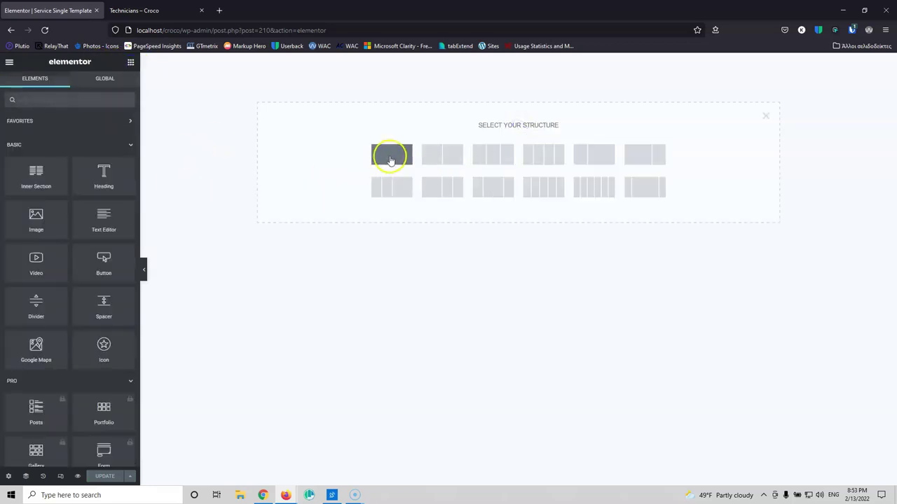
left_click(391, 160)
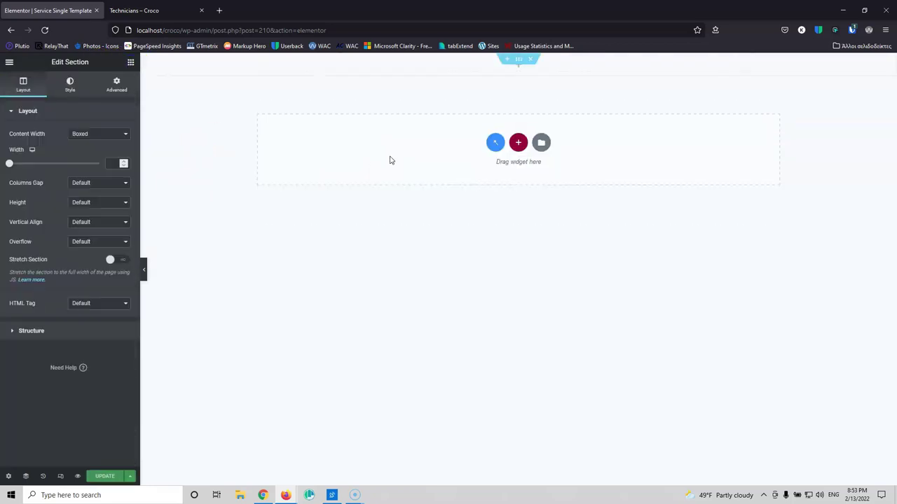
Step: Add a Dynamic Image widget to the new section, using the post thumbnail as its source
left_click(130, 65)
scroll(72, 231, "down", 10)
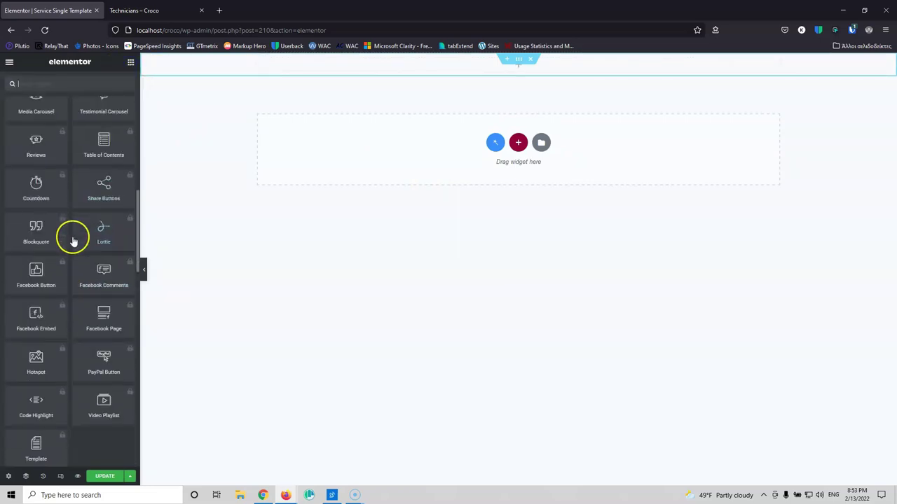
scroll(72, 236, "down", 12)
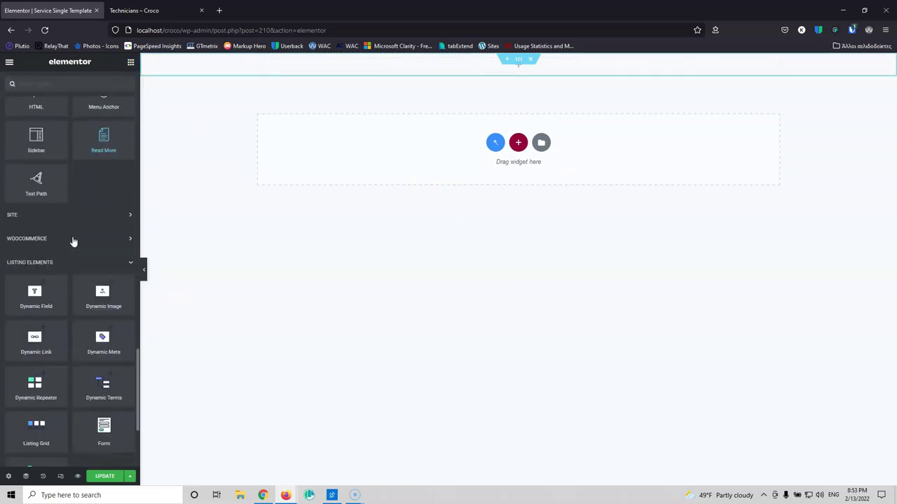
left_click_drag(106, 256, 490, 63)
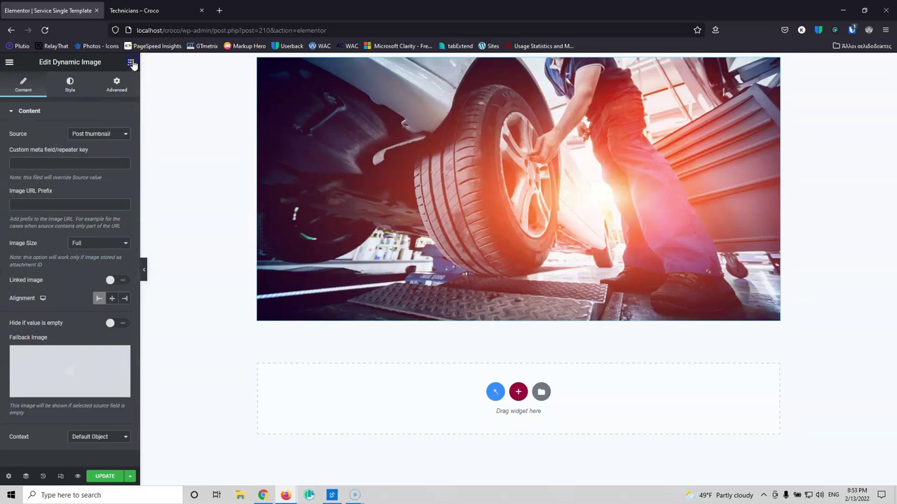
left_click(131, 62)
Step: Open the WordPress Services list in a new browser tab, close the Dashboard tab, and open the "Change tyres" service for editing
left_click(112, 10)
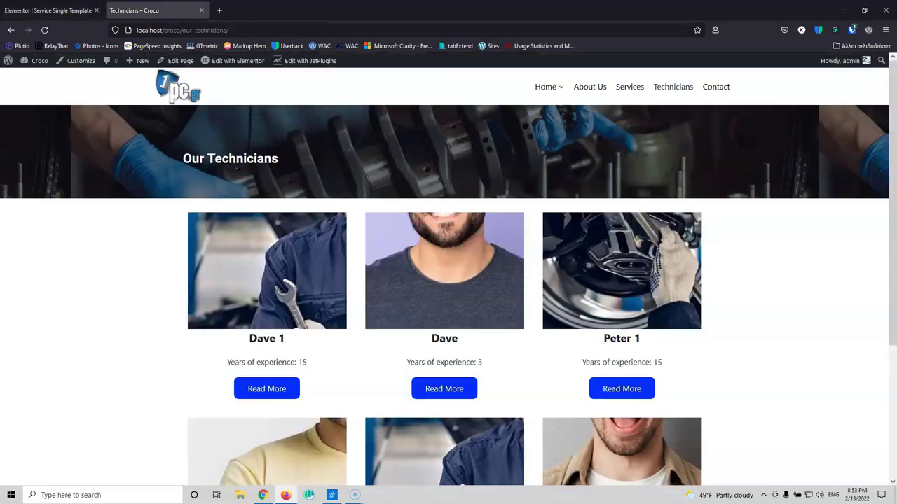
mouse_move(32, 61)
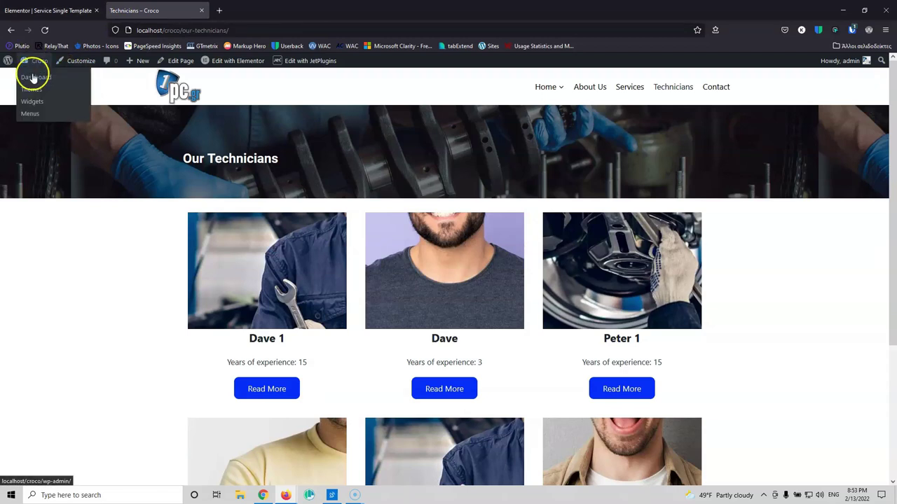
middle_click(33, 79)
left_click(244, 11)
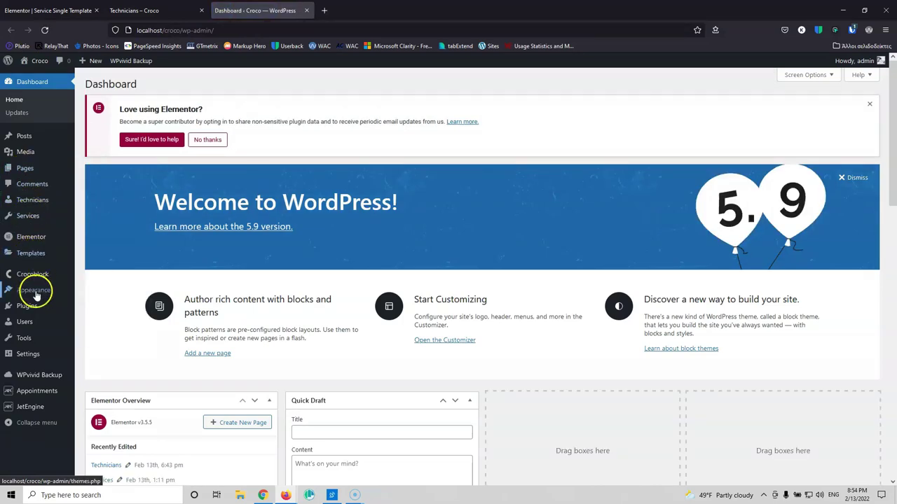
mouse_move(40, 214)
middle_click(96, 222)
left_click(354, 11)
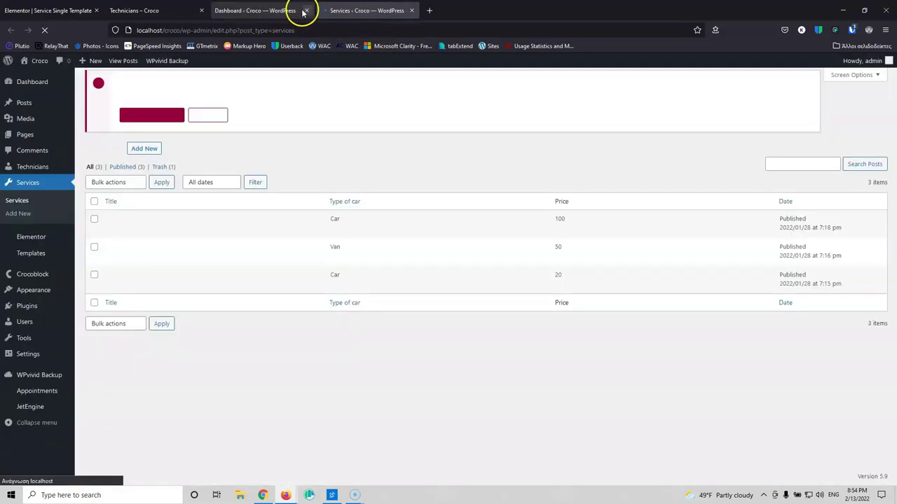
left_click(306, 10)
left_click(110, 236)
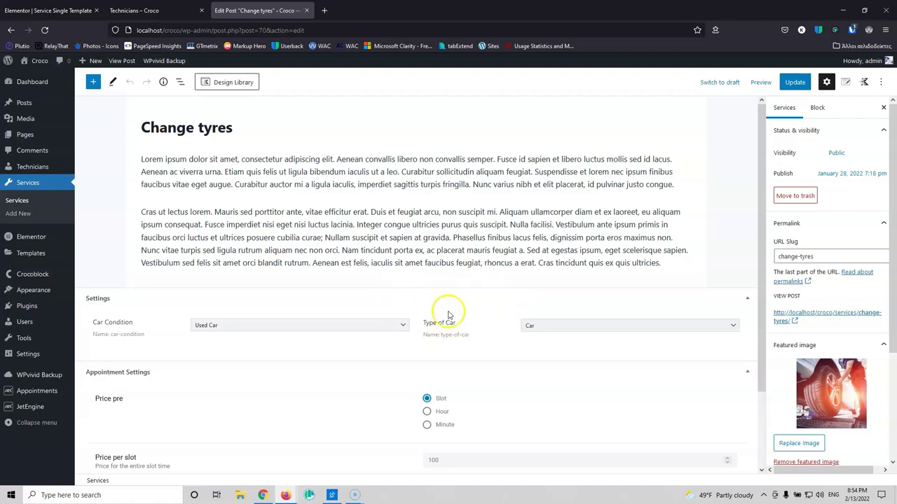
Step: Return to the Service Single Template editor and add a single-column section below the image
left_click(48, 10)
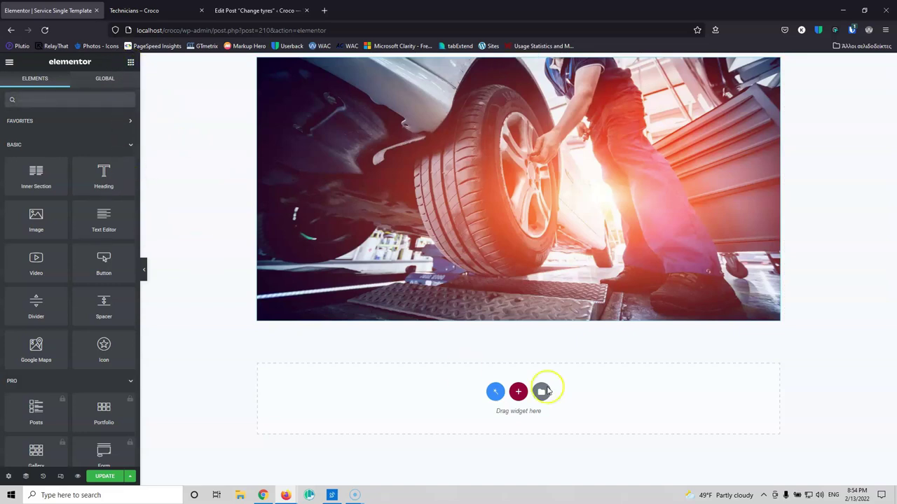
left_click(516, 398)
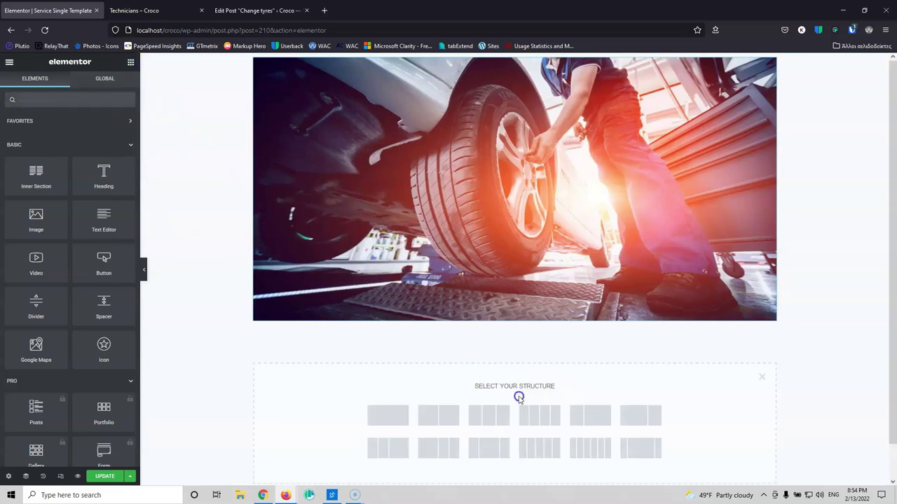
left_click(389, 417)
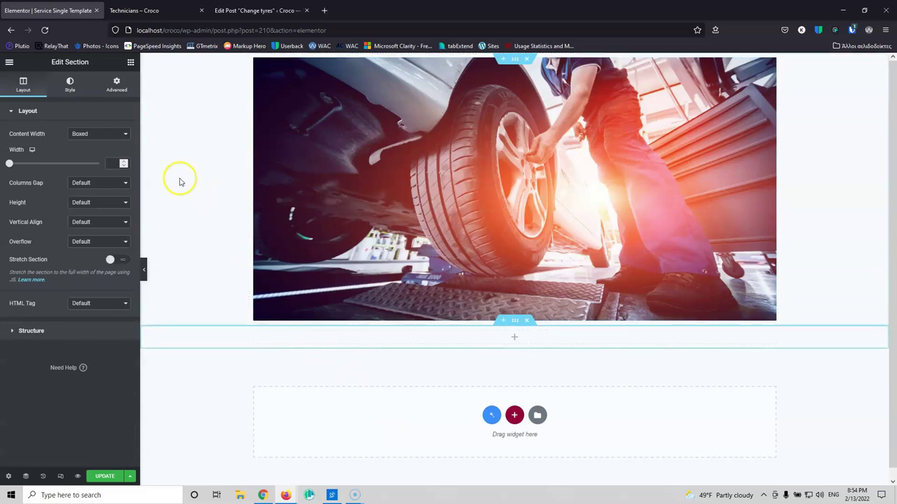
Step: Add a Dynamic Field with the post title to the section below the image, give it a heading HTML tag, and centre it
left_click(131, 64)
scroll(85, 267, "down", 5)
scroll(86, 269, "down", 10)
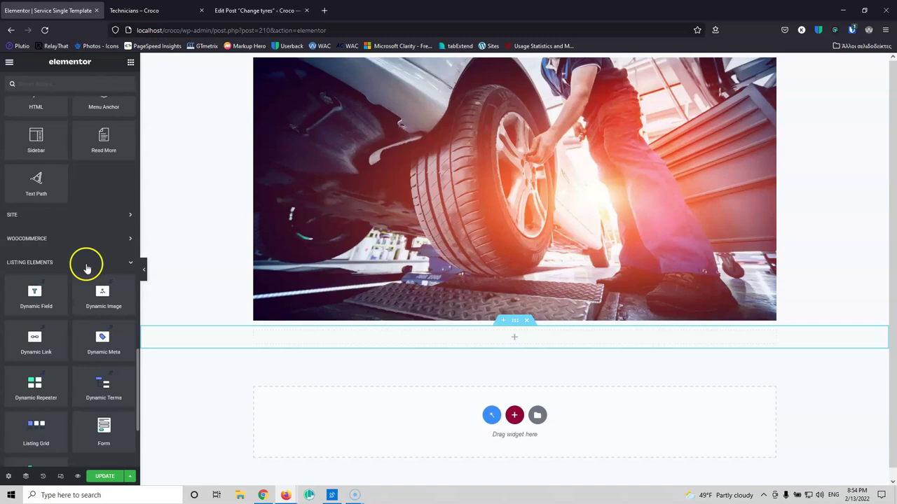
scroll(86, 269, "down", 1)
left_click_drag(34, 246, 500, 342)
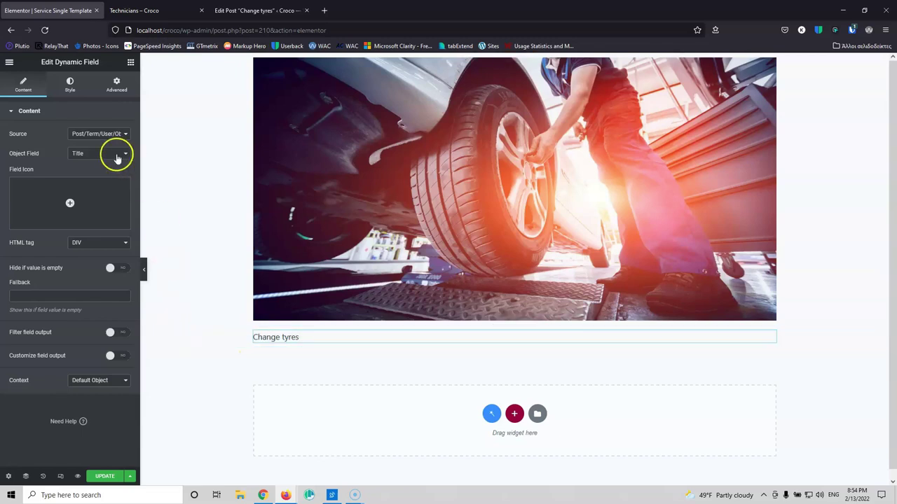
left_click(74, 243)
left_click(87, 268)
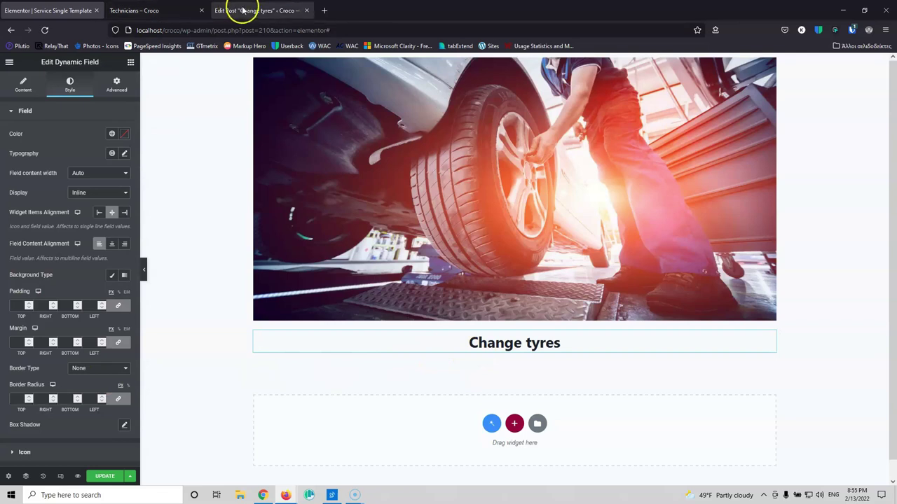
Step: Add a second Dynamic Field below the title and set its Object Field to Content
left_click(130, 63)
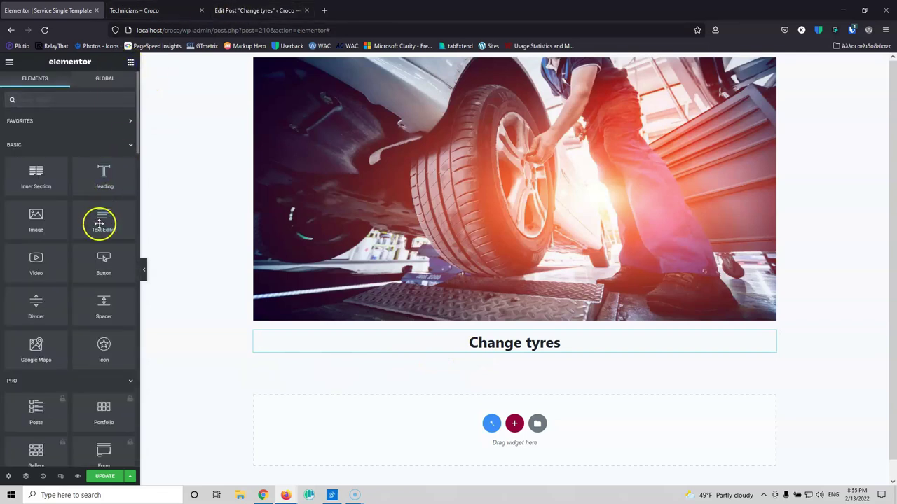
scroll(115, 245, "down", 10)
scroll(112, 245, "down", 5)
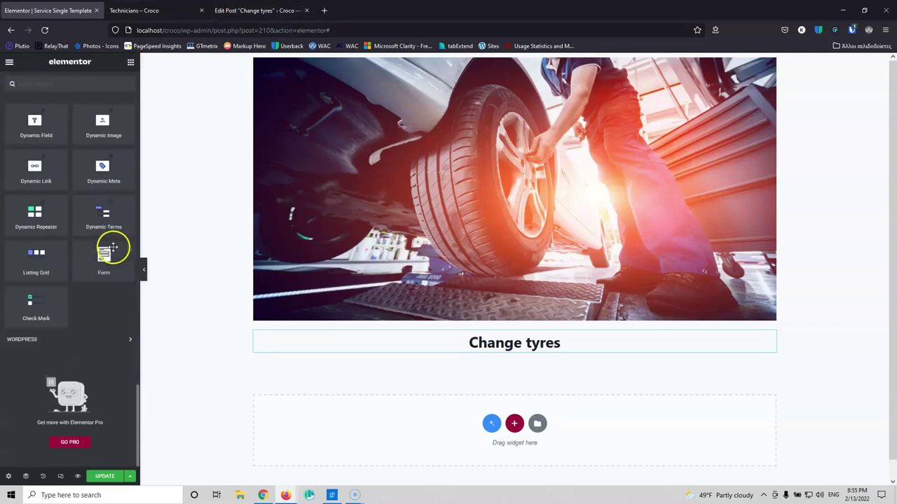
left_click_drag(35, 123, 531, 347)
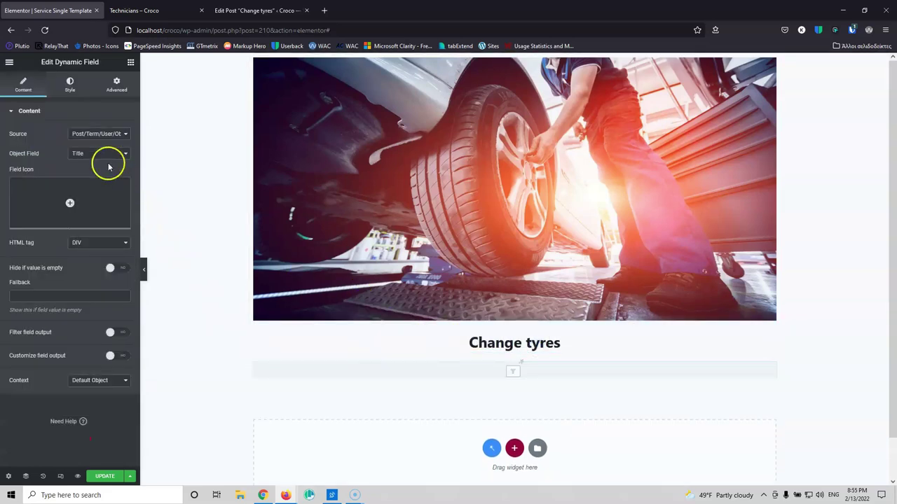
left_click(98, 134)
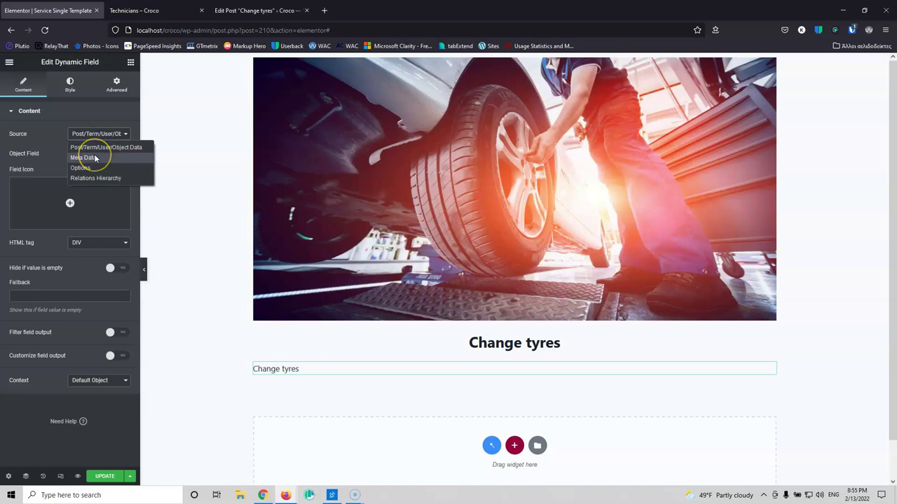
left_click(98, 147)
left_click(98, 154)
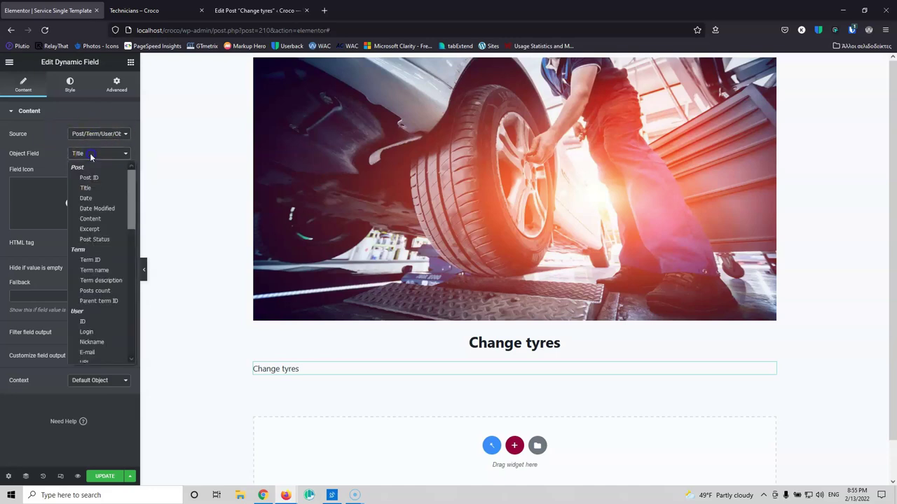
left_click(104, 219)
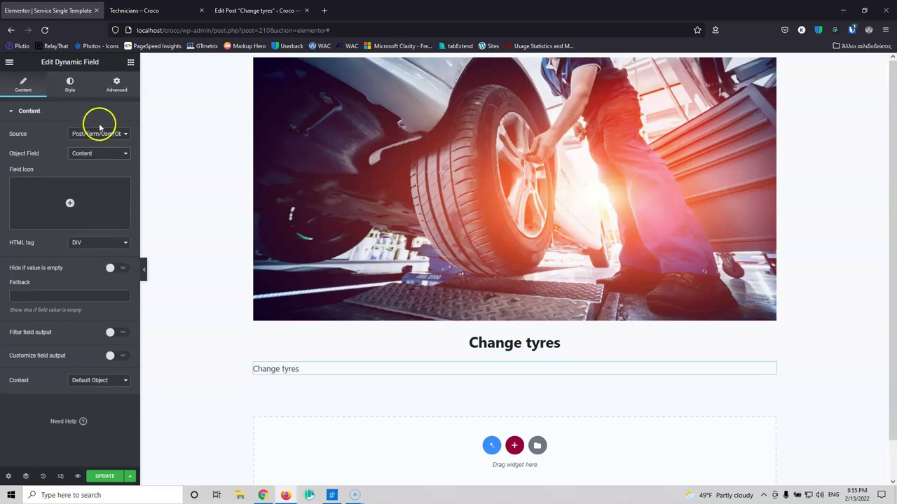
scroll(370, 380, "down", 3)
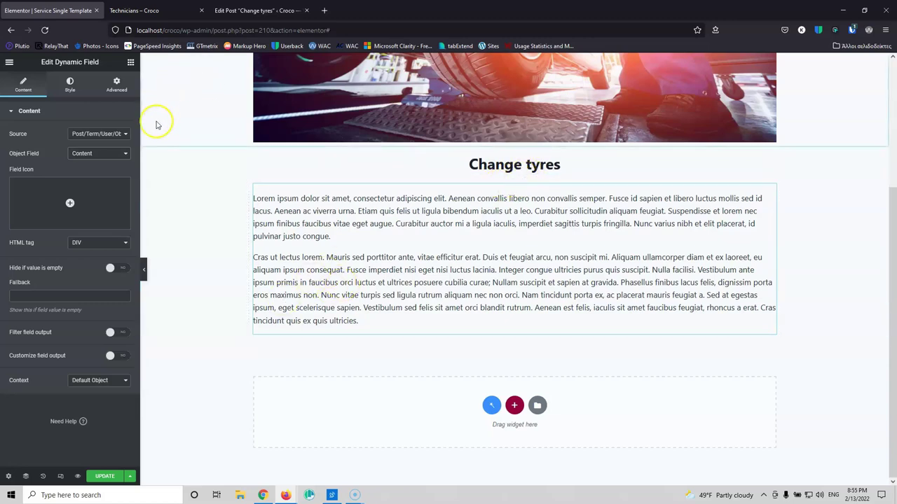
Step: Add a two-column Inner Section below the content, and check the Car Condition field in the "Change tyres" post editor
left_click(132, 62)
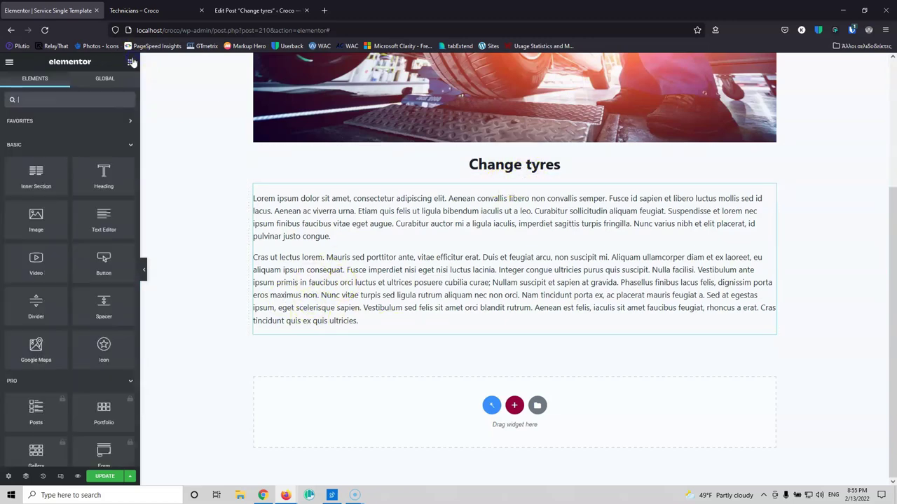
left_click_drag(32, 172, 400, 320)
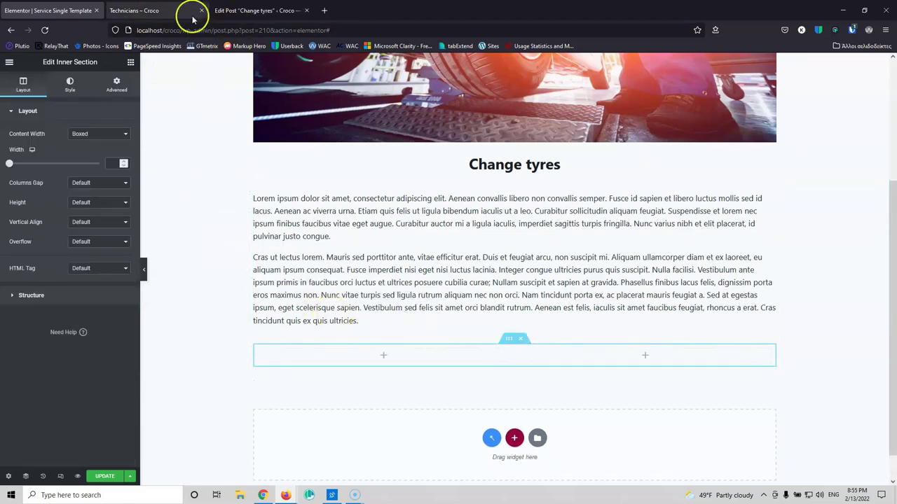
left_click(168, 11)
left_click(257, 12)
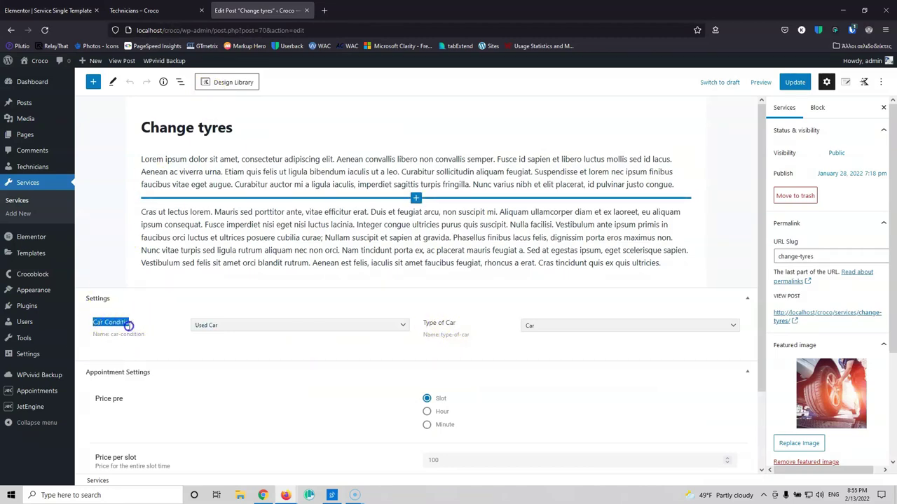
left_click(49, 11)
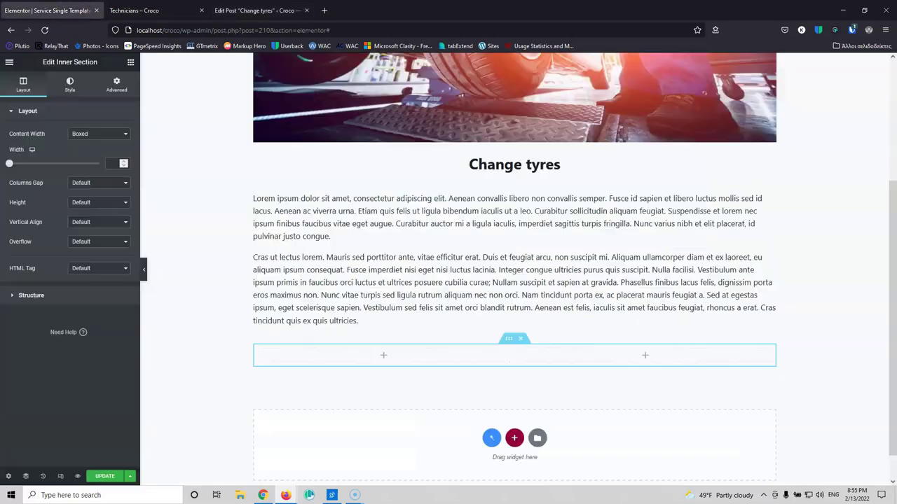
Step: Add a Dynamic Field to the first column of the Inner Section, with Source Meta Data and Meta Field Car Condition
scroll(74, 266, "down", 20)
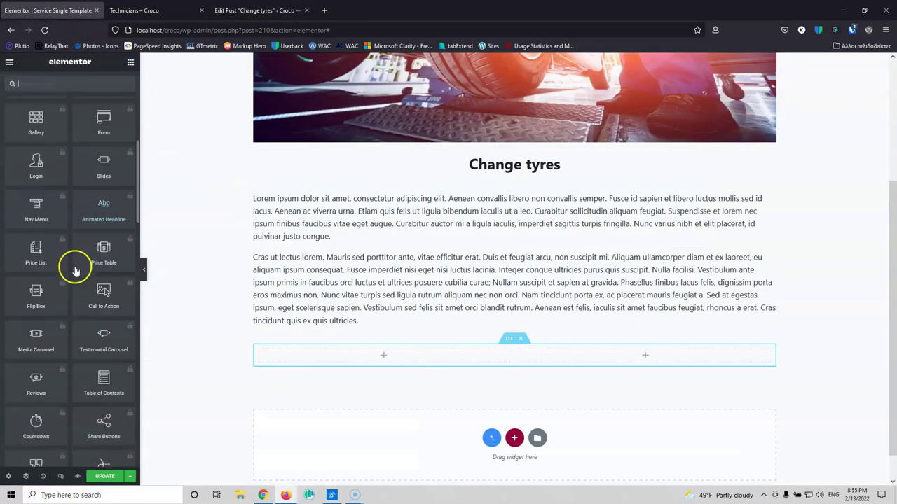
scroll(74, 267, "up", 2)
left_click_drag(45, 215, 380, 360)
left_click(91, 133)
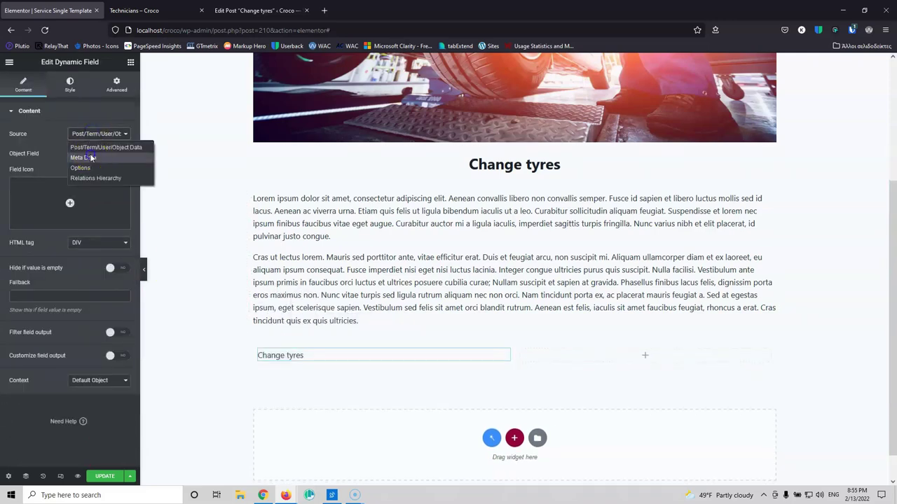
left_click(88, 157)
left_click(98, 153)
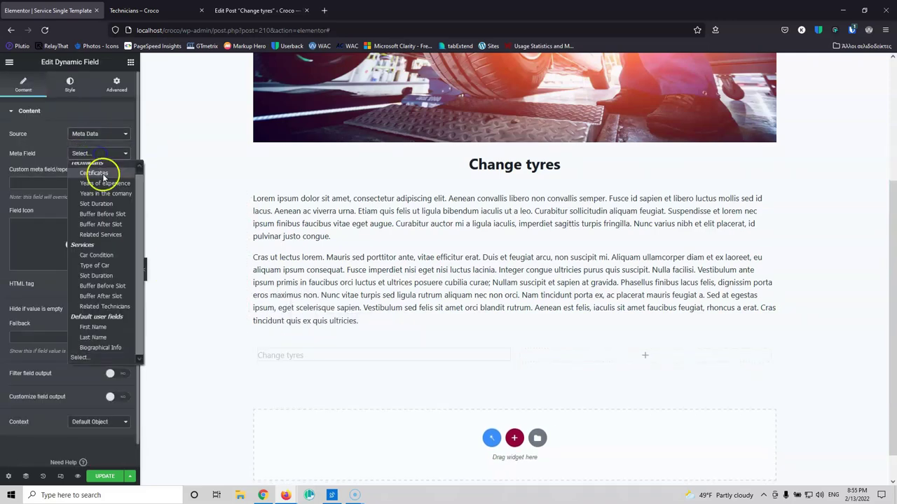
left_click(98, 256)
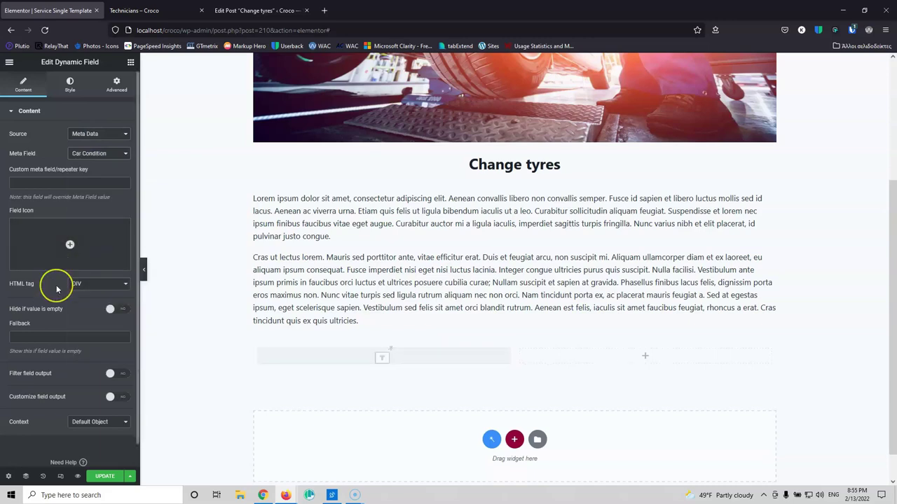
Step: Check the field's label in the "Change tyres" post editor, and customize the Dynamic Field's output with the format "Car Condition: %s"
left_click(231, 11)
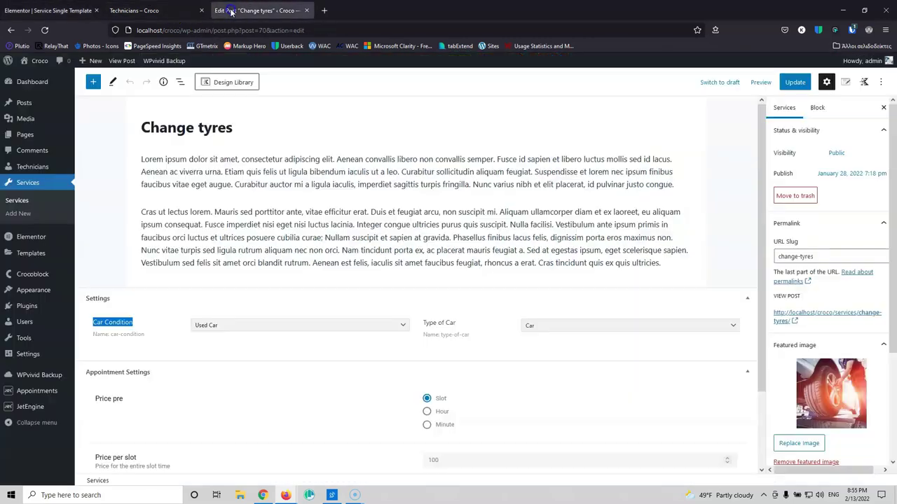
left_click(49, 11)
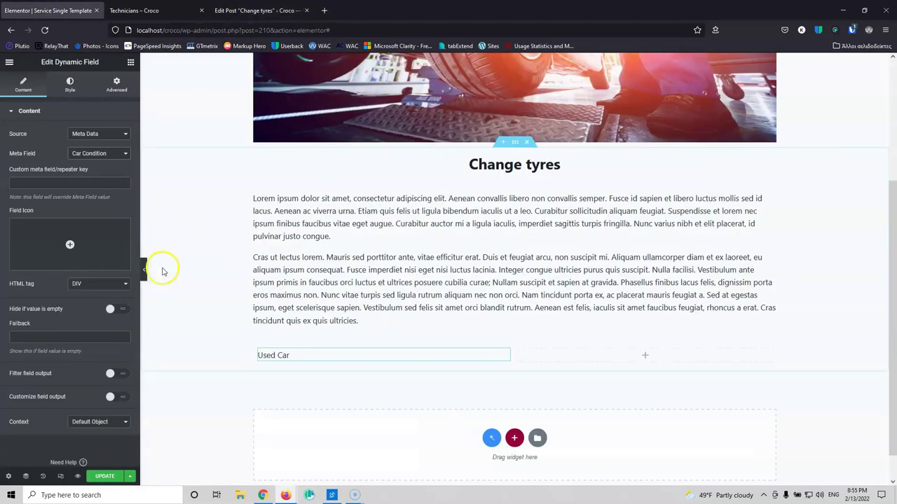
left_click(120, 398)
left_click(16, 425)
type("Car Condition")
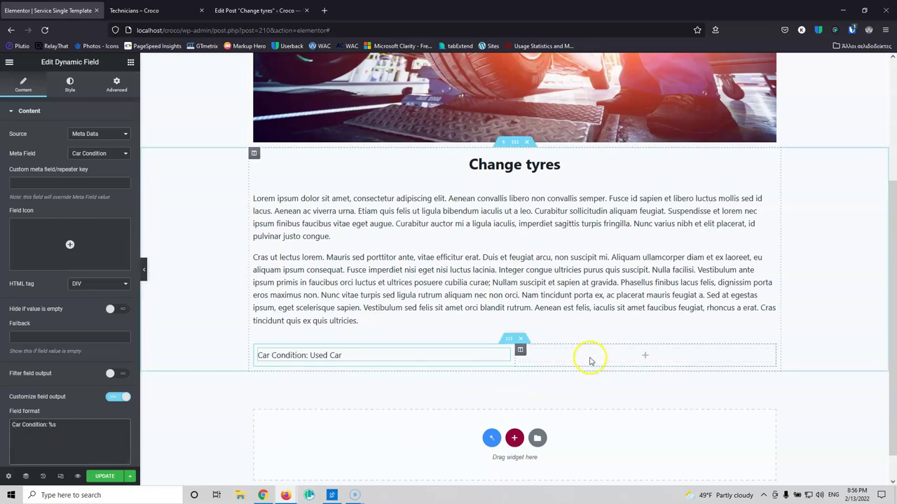
Step: Duplicate the Car Condition field, move the copy into the second column, and set its Meta Field to Type of Car
right_click(474, 358)
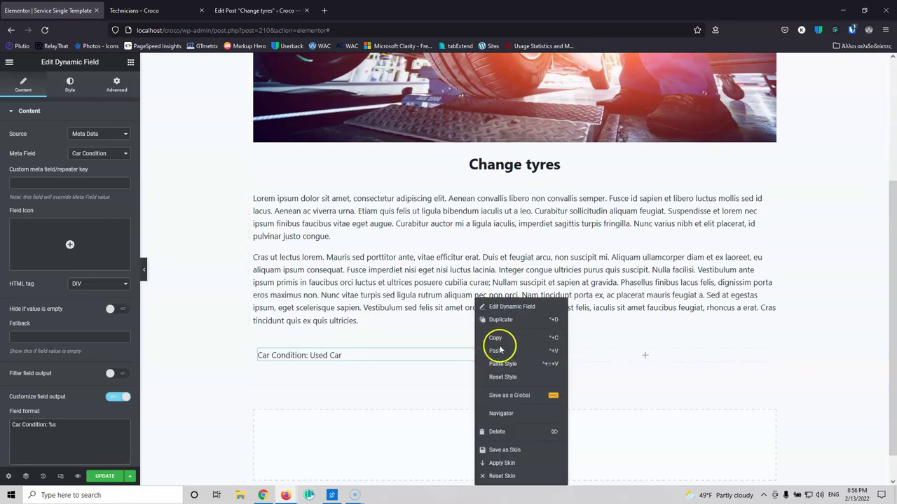
left_click(501, 320)
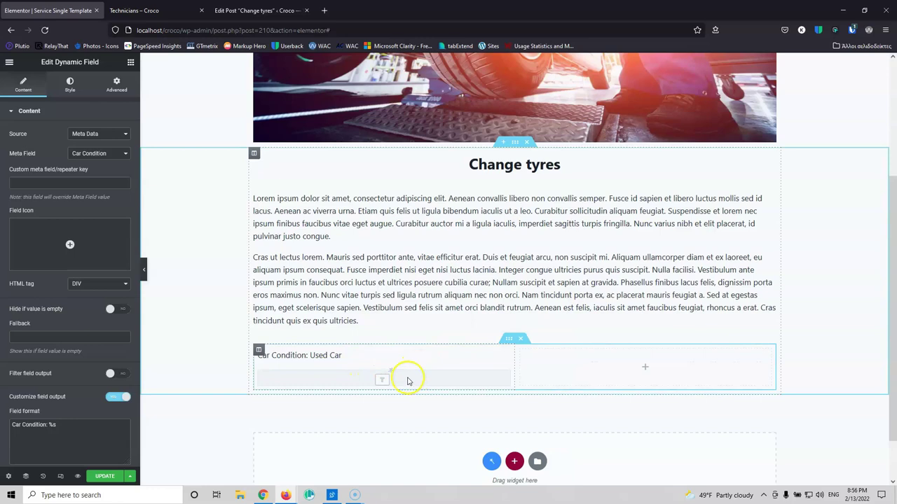
left_click_drag(502, 379, 596, 367)
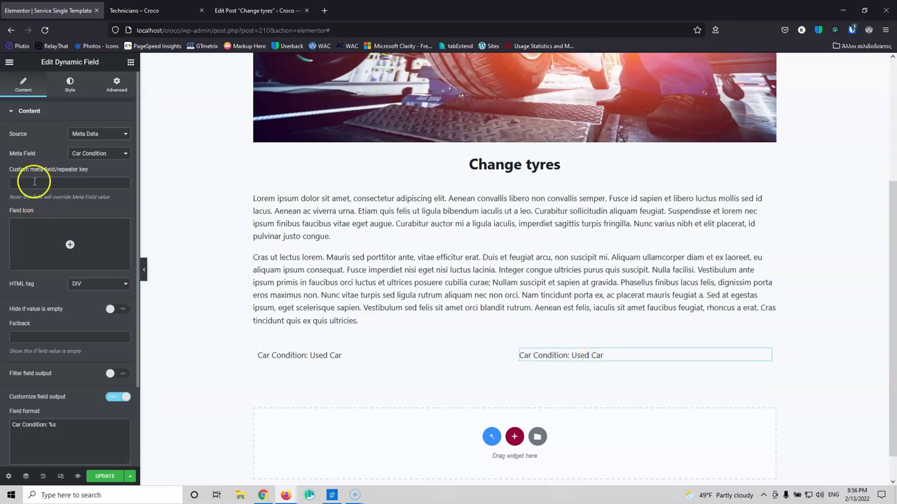
left_click(92, 154)
left_click(98, 269)
Step: Change the second column's field format to "Type of Car: %s", matching the label in the post editor, and update the template
left_click(162, 9)
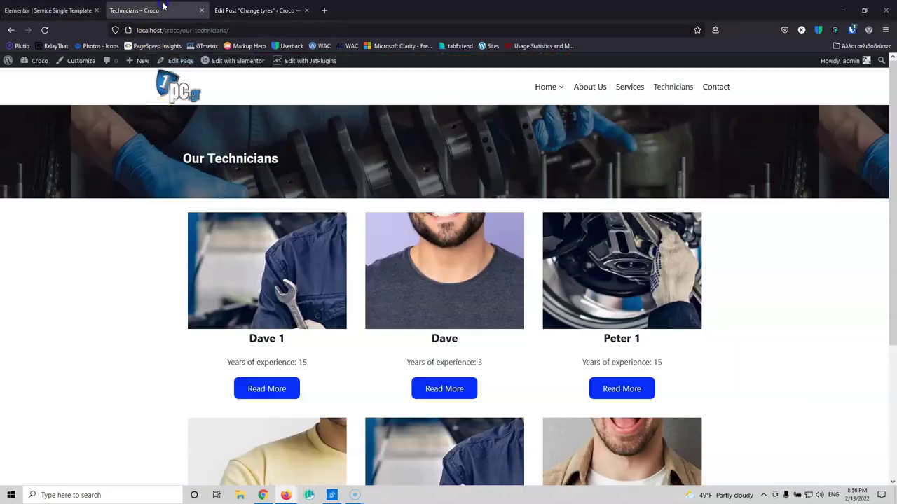
left_click(261, 10)
left_click_drag(456, 323, 446, 323)
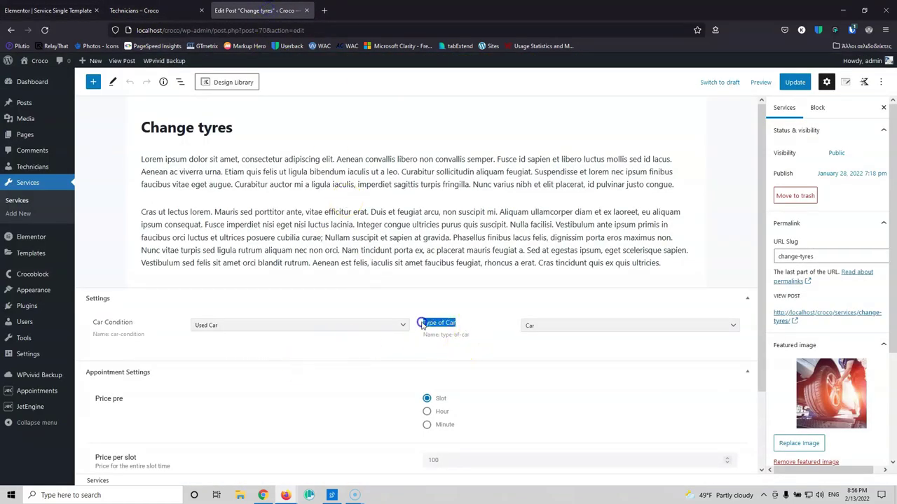
left_click(48, 10)
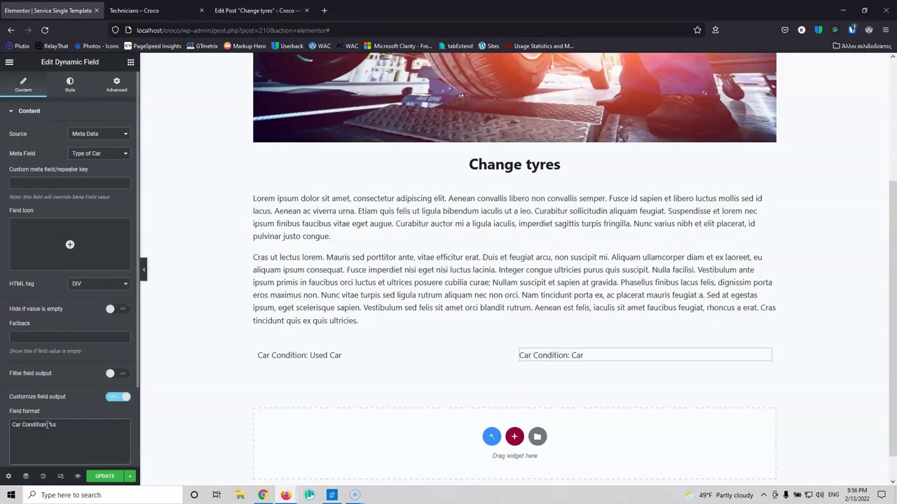
type("Type of Car")
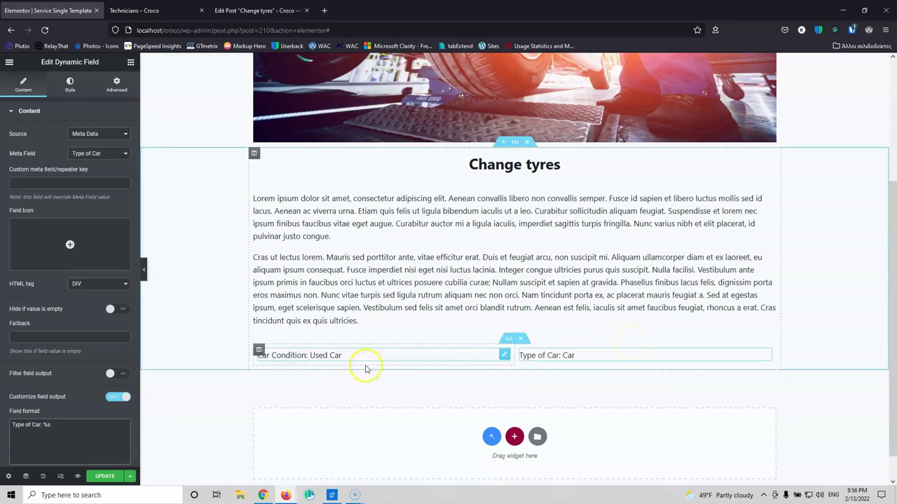
left_click(104, 476)
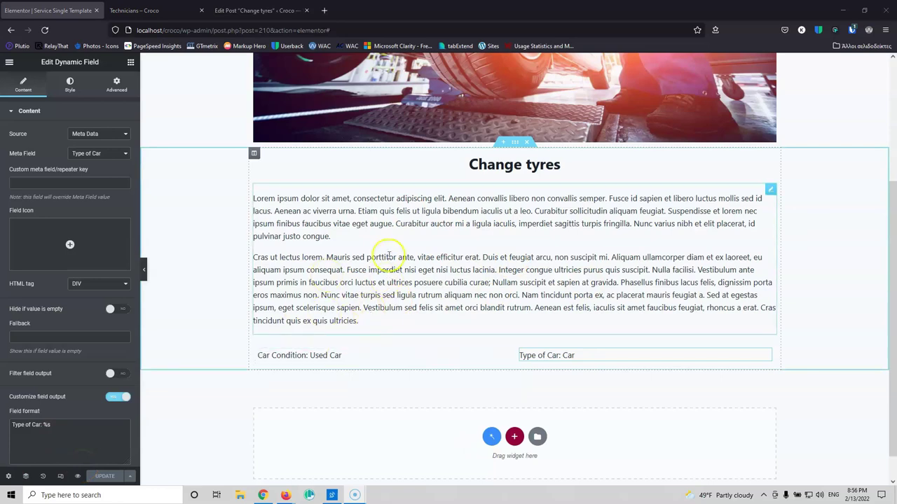
Step: View the Change tyres single page on the site through the Services listing, and go back to its post editor
left_click(133, 10)
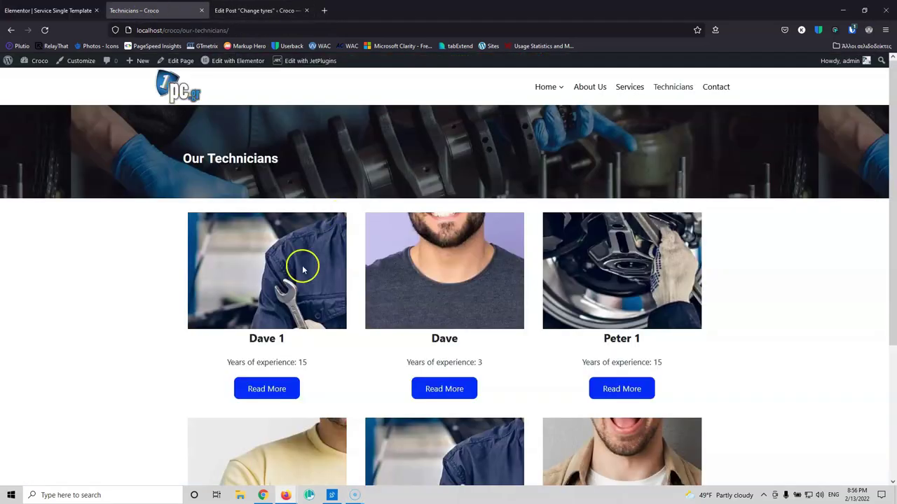
left_click(646, 91)
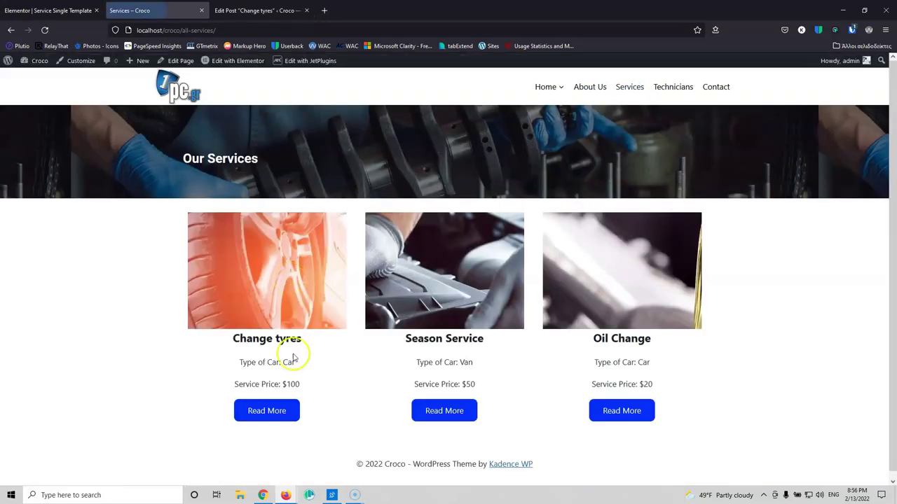
left_click(266, 414)
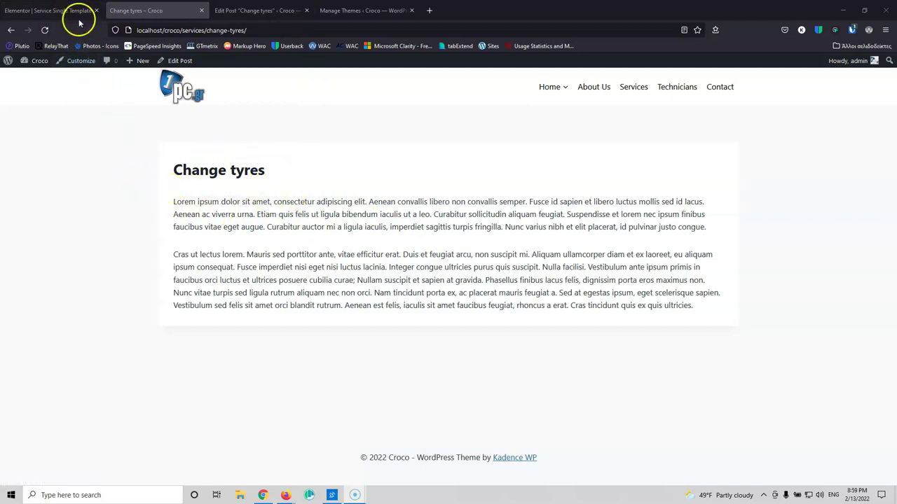
left_click(253, 11)
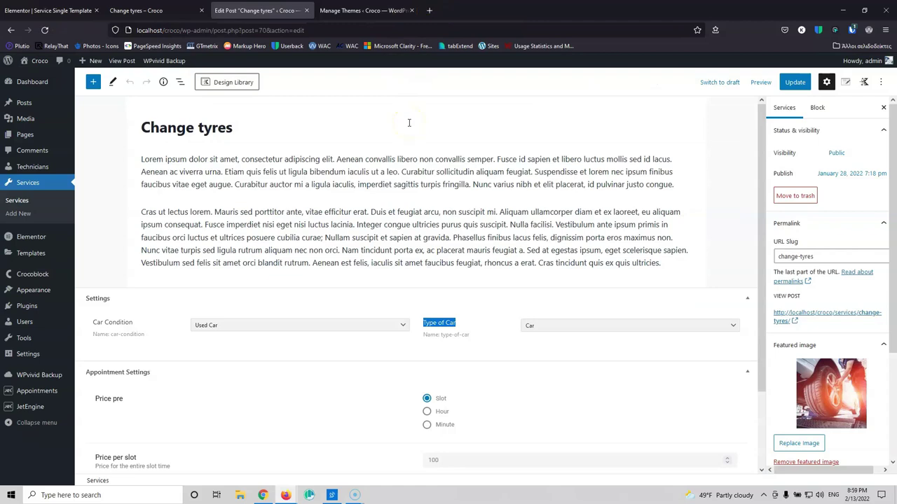
Step: Download the JetThemeCore Compatibility Kit from the Crocoblock account as jet-theme-core-compat-kit.zip, replacing the existing file
left_click(434, 9)
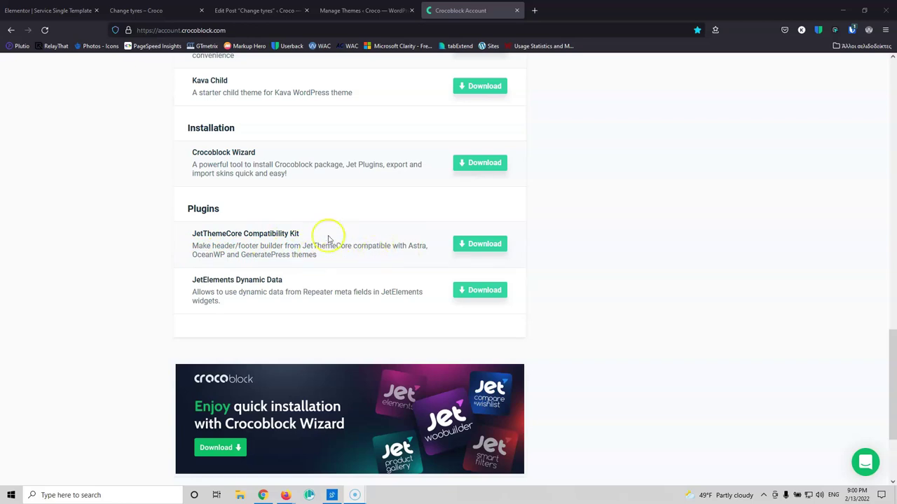
left_click(468, 245)
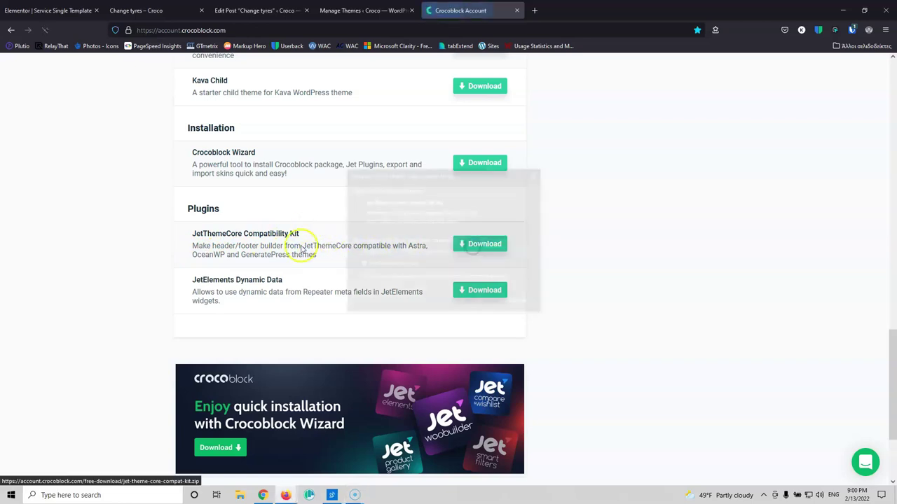
left_click(481, 302)
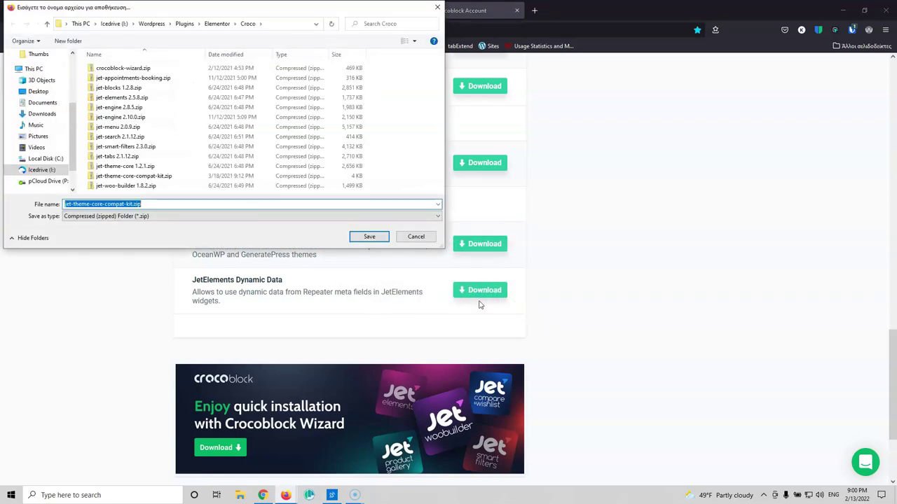
left_click(368, 236)
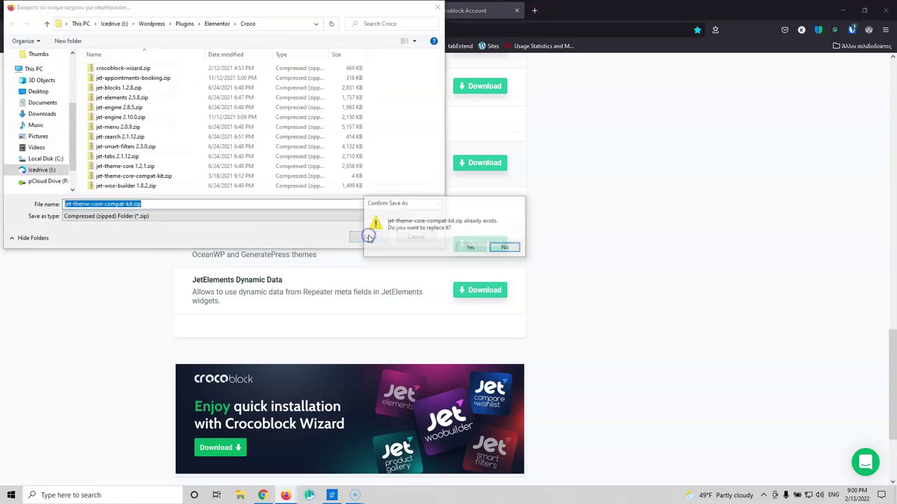
left_click(471, 249)
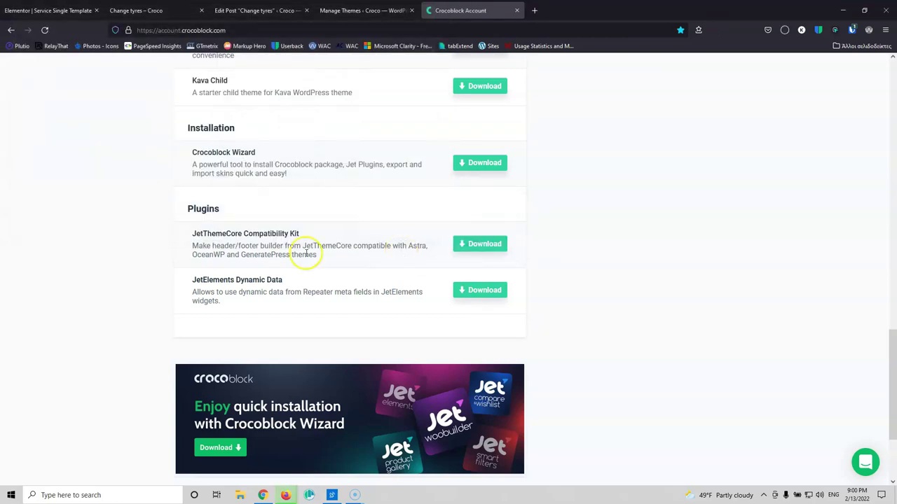
Step: Activate the uploaded JetThemeCore Compatibility Kit plugin and reload the Change tyres page on the site
left_click(516, 10)
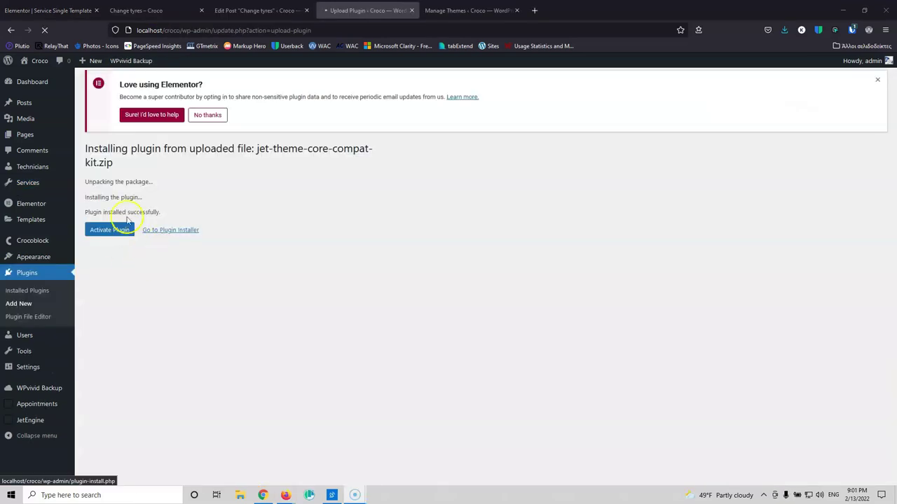
left_click(106, 231)
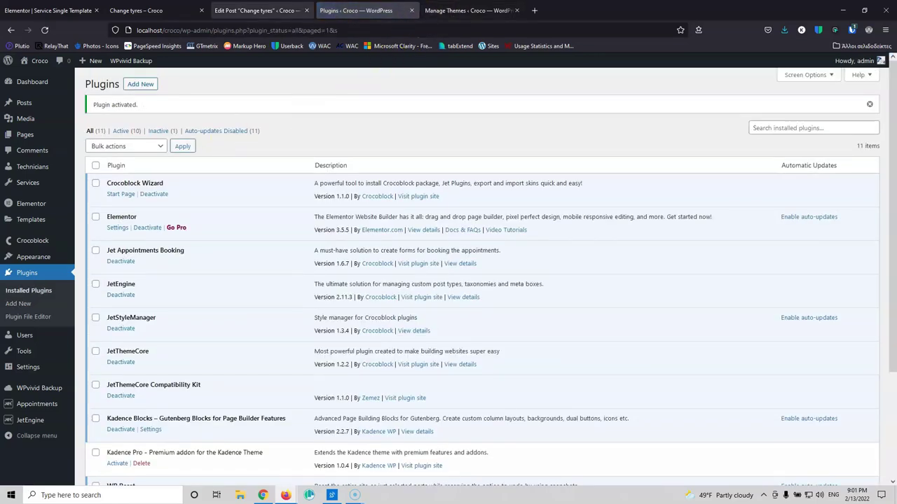
left_click(176, 8)
left_click(44, 30)
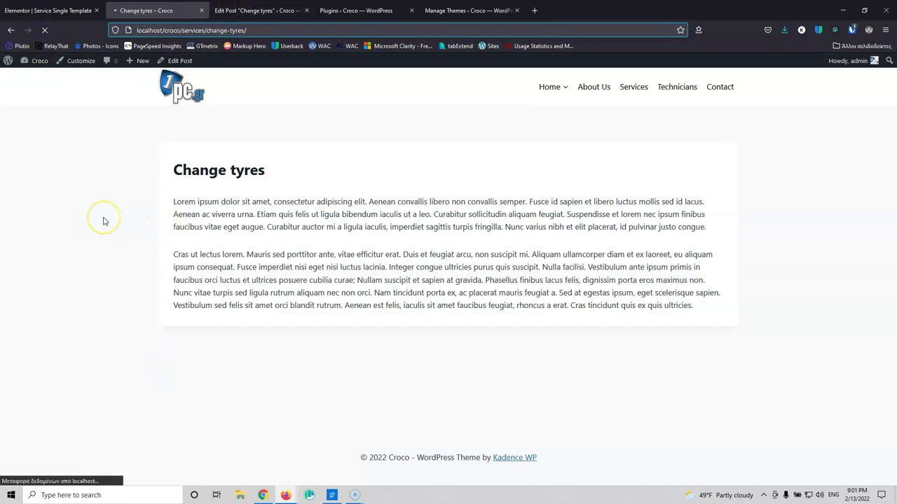
Step: Open the Crocoblock dashboard in the WordPress admin and review the installed JetPlugins and licence options
left_click(62, 12)
left_click(161, 10)
left_click(267, 10)
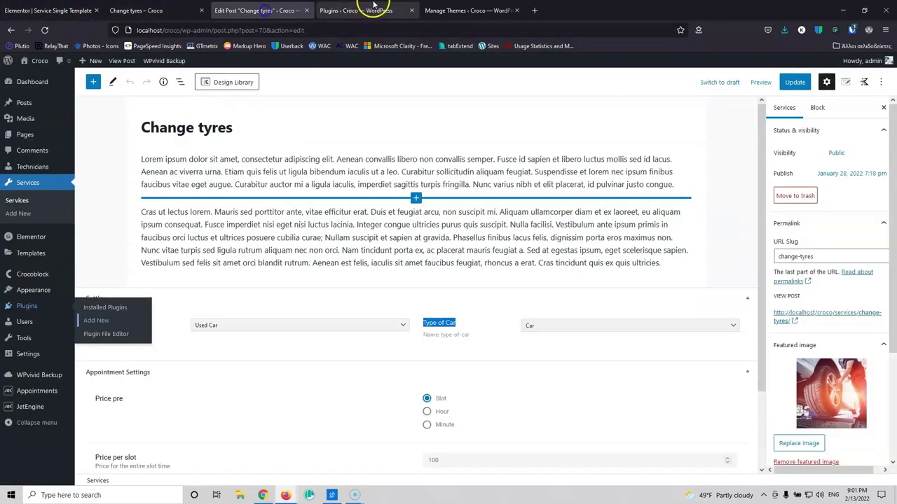
left_click(378, 9)
left_click(466, 8)
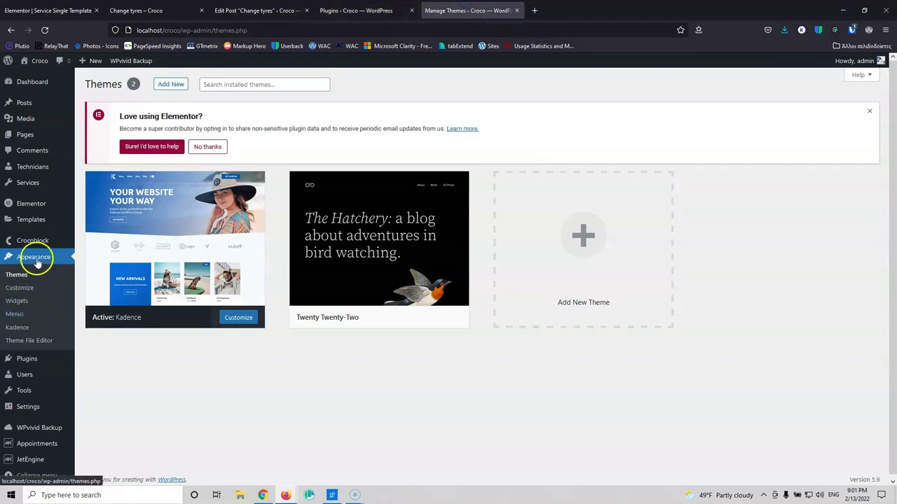
mouse_move(36, 240)
left_click(86, 243)
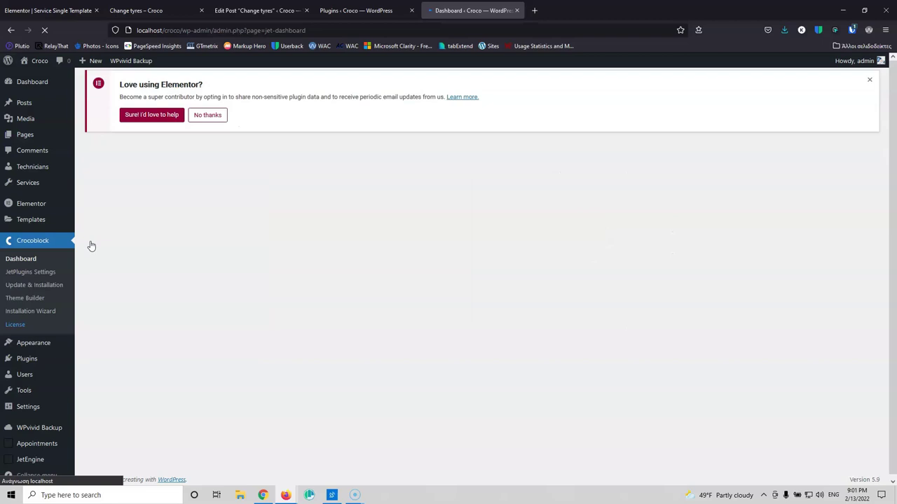
left_click(353, 266)
scroll(241, 217, "down", 3)
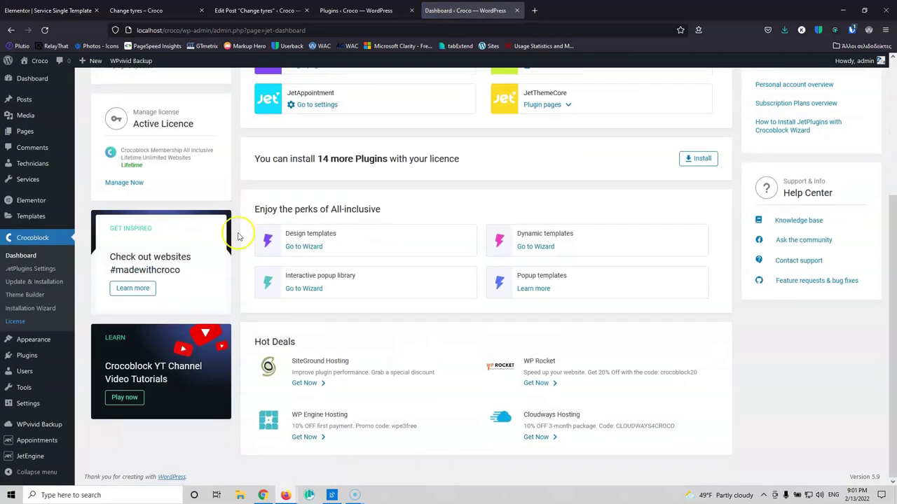
scroll(348, 269, "up", 3)
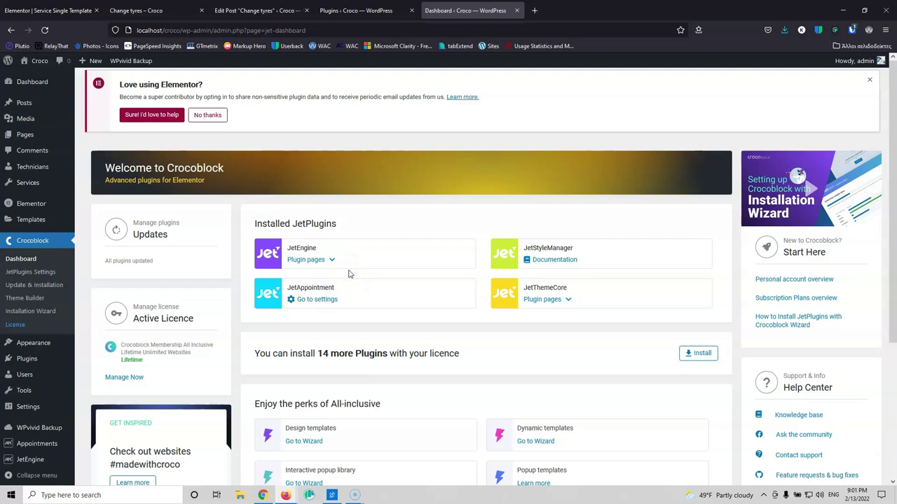
Step: Examine the JetPlugins available to install with the licence, and return to the Themes page
left_click(698, 353)
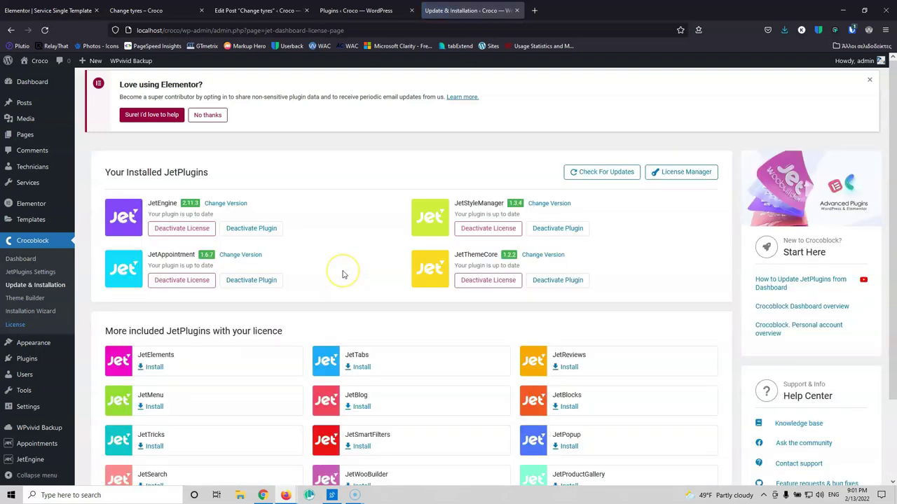
scroll(343, 274, "down", 2)
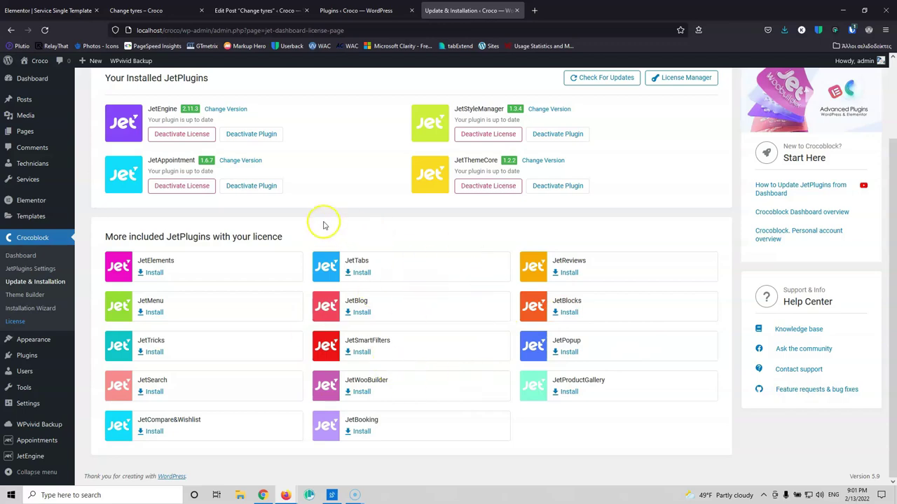
mouse_move(21, 340)
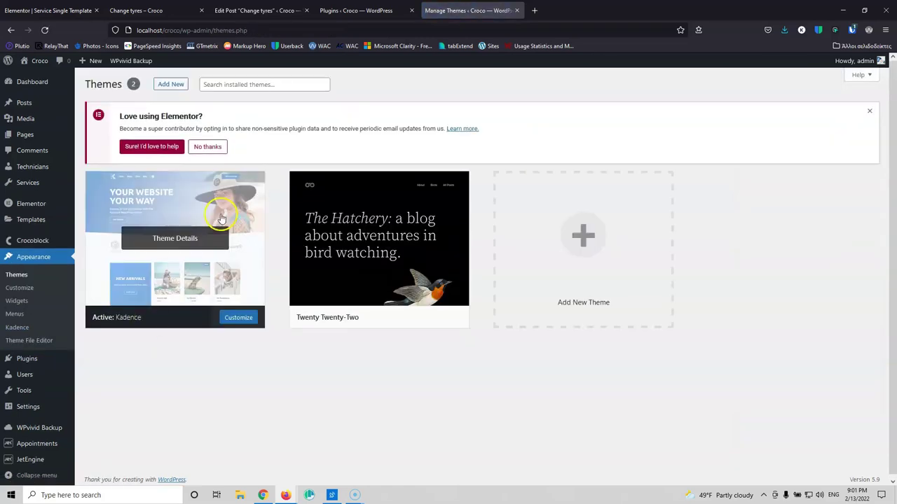
Step: Search the theme directory for astra, then install and activate the Astra theme
left_click(171, 85)
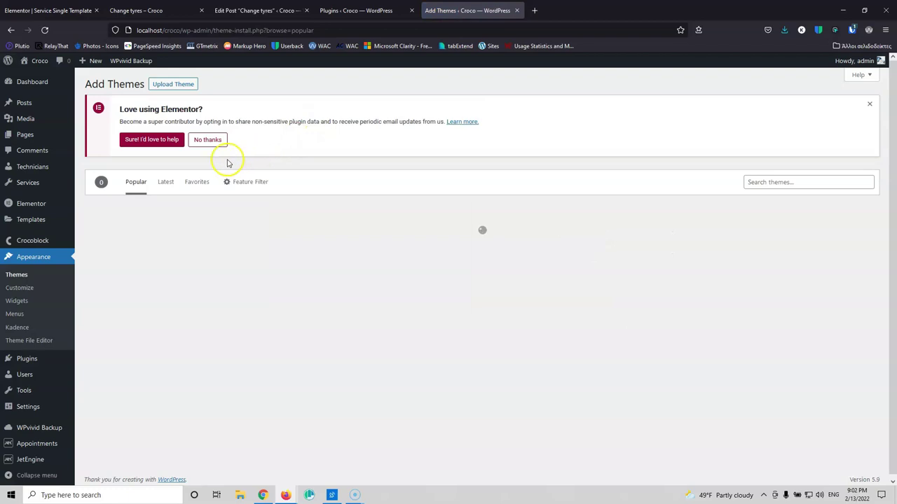
left_click(765, 182)
type("astra")
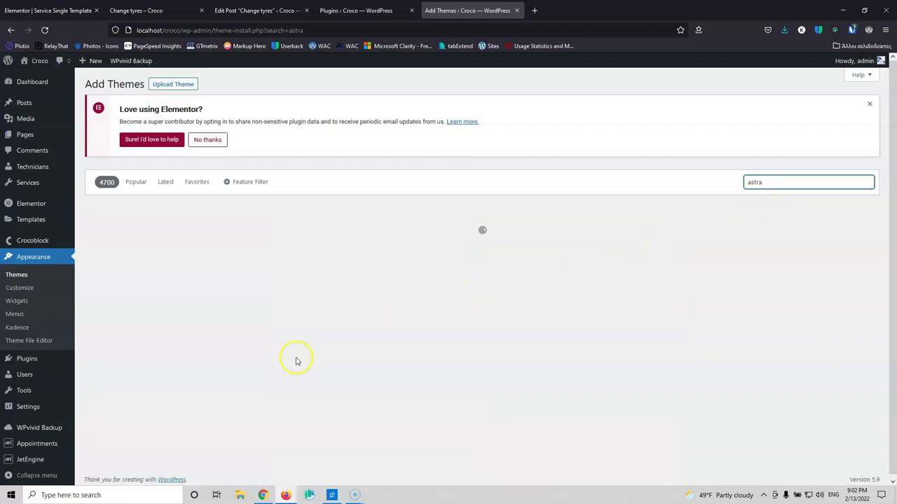
left_click(206, 354)
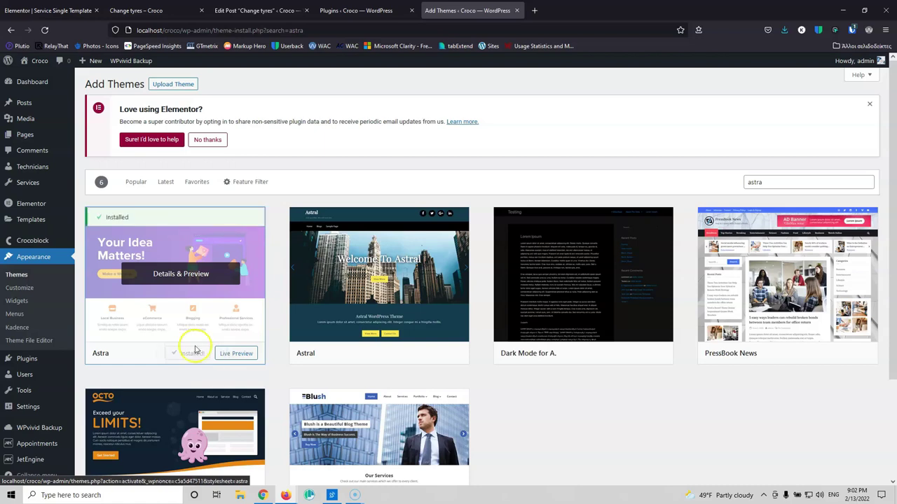
left_click(193, 354)
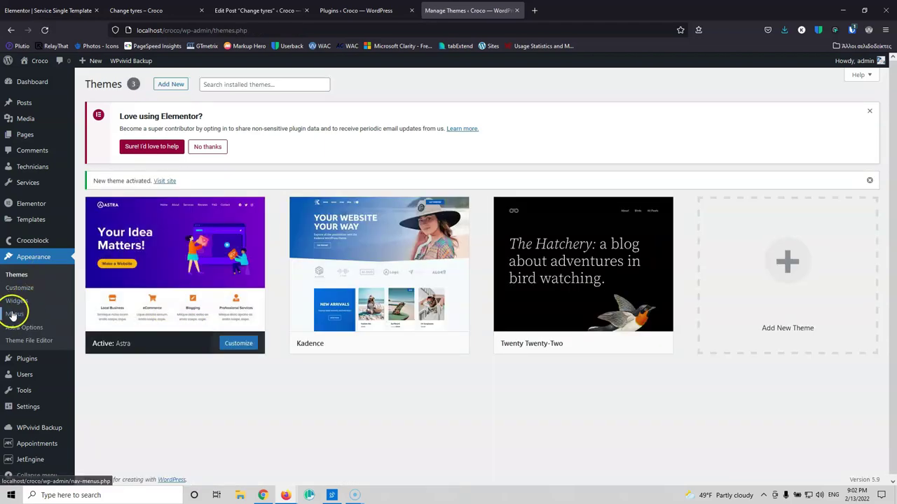
Step: Reload the Change tyres service page and examine how the template, header and sidebar look with the Astra theme
left_click(136, 10)
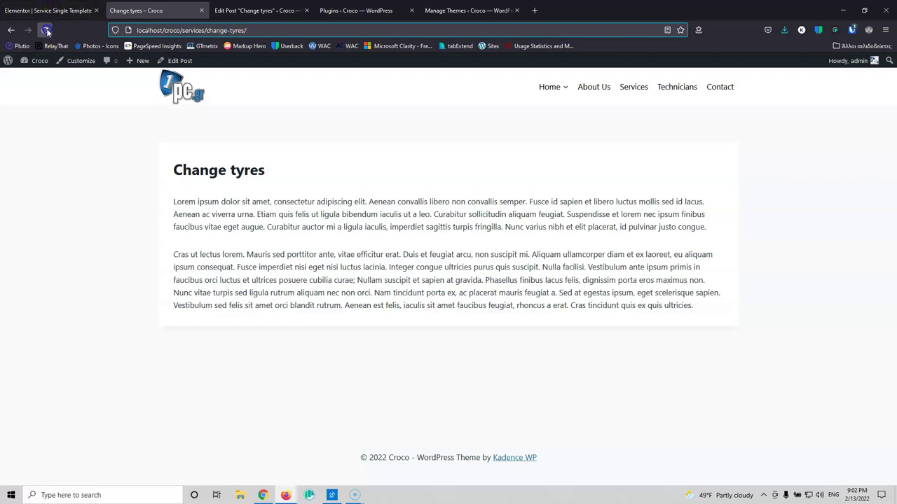
left_click(45, 30)
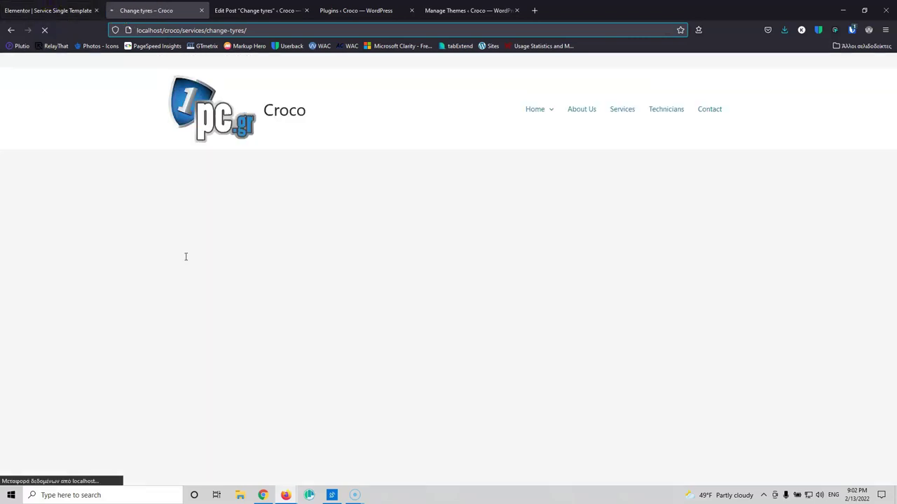
scroll(295, 266, "down", 3)
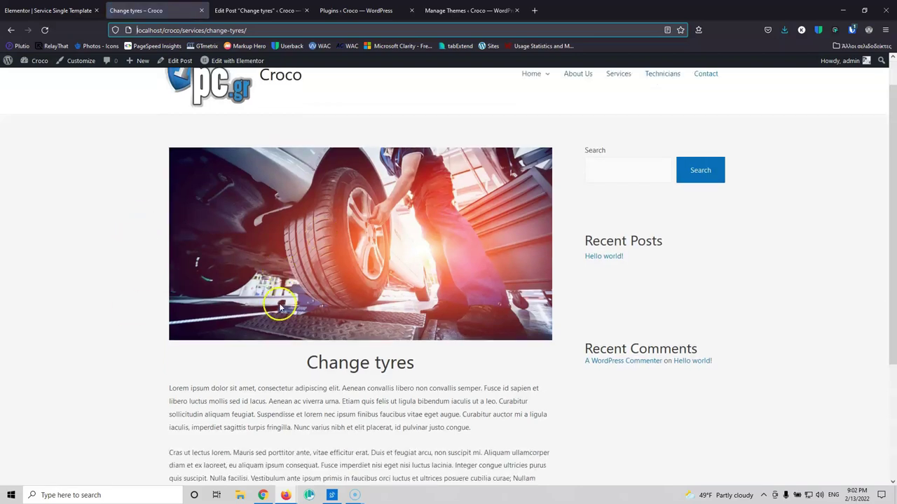
scroll(279, 304, "up", 2)
scroll(266, 275, "down", 2)
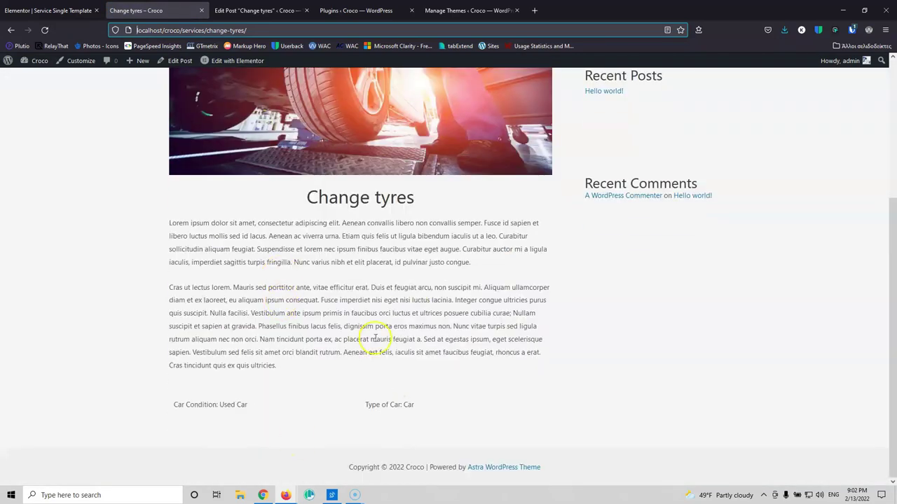
scroll(385, 311, "up", 3)
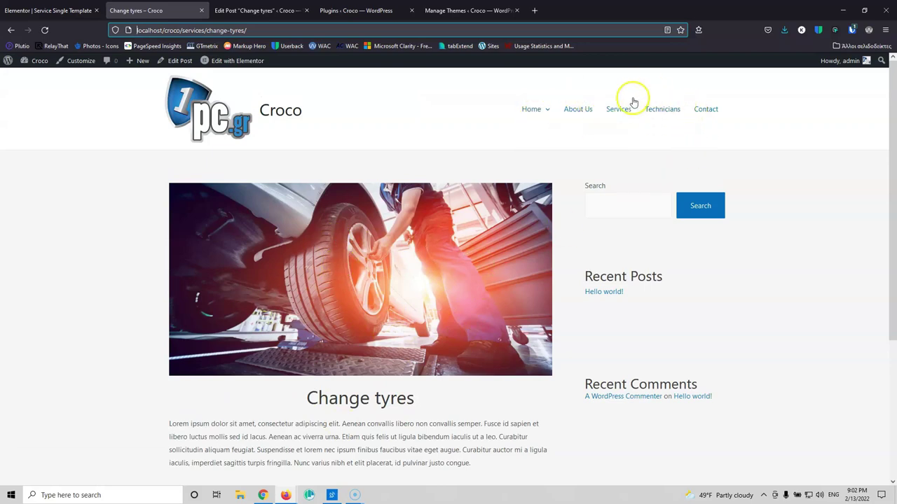
mouse_move(569, 125)
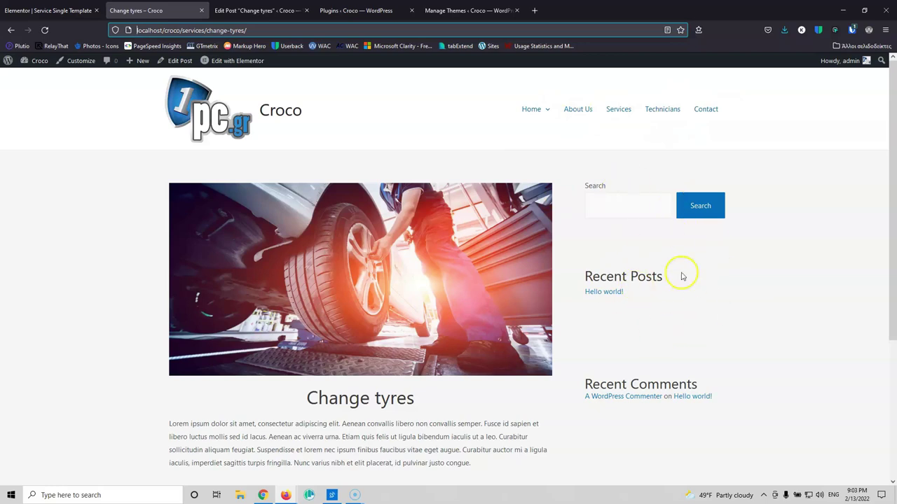
scroll(666, 291, "down", 3)
scroll(645, 312, "up", 3)
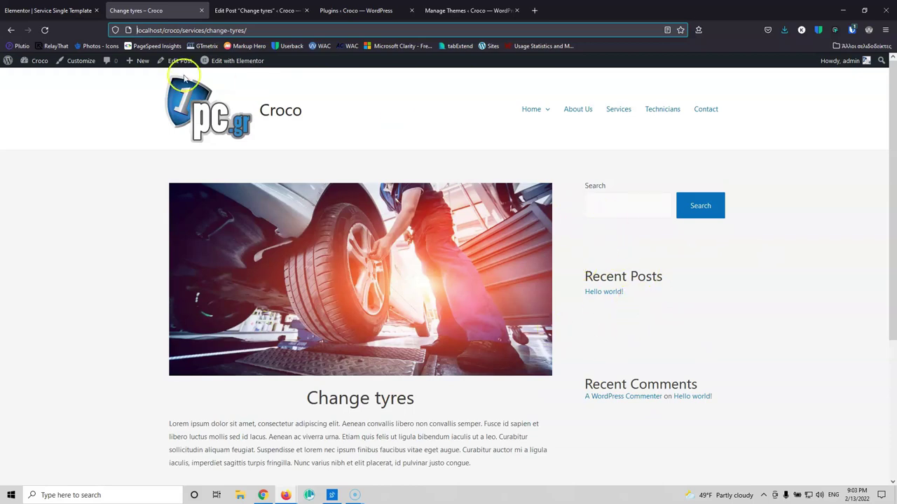
Step: Open the Customizer for the Change tyres page, set the sidebar's default layout to No Sidebar and publish
middle_click(70, 61)
key("ctrl+Tab")
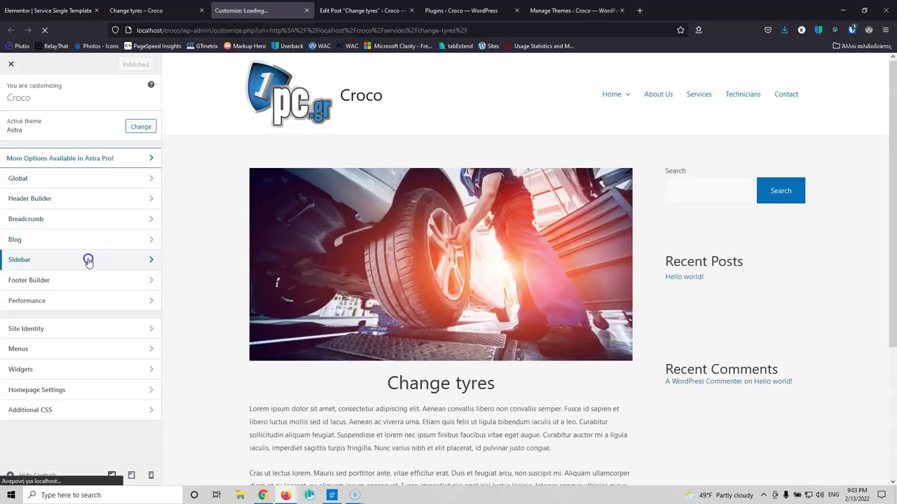
left_click(88, 259)
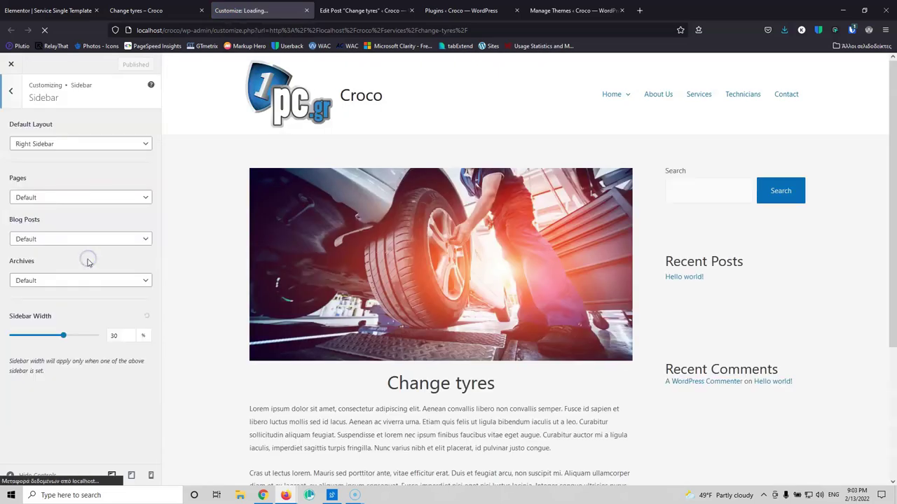
left_click(60, 143)
left_click(55, 162)
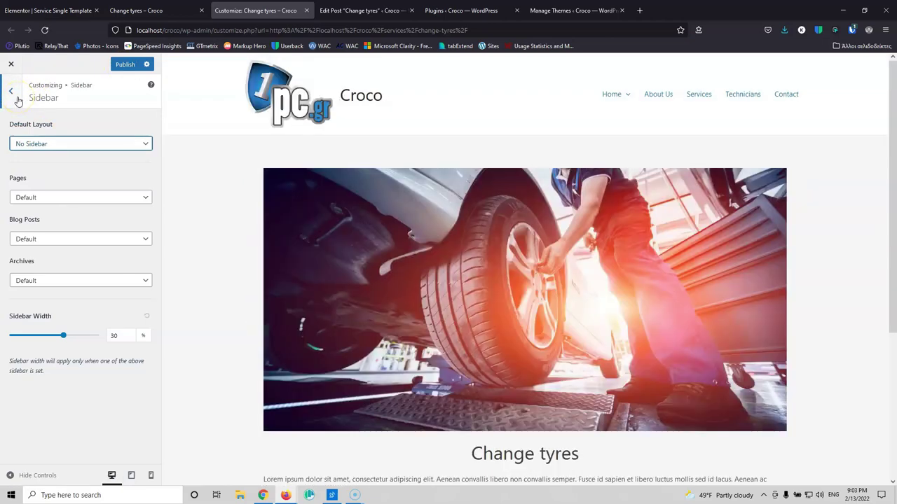
left_click(125, 64)
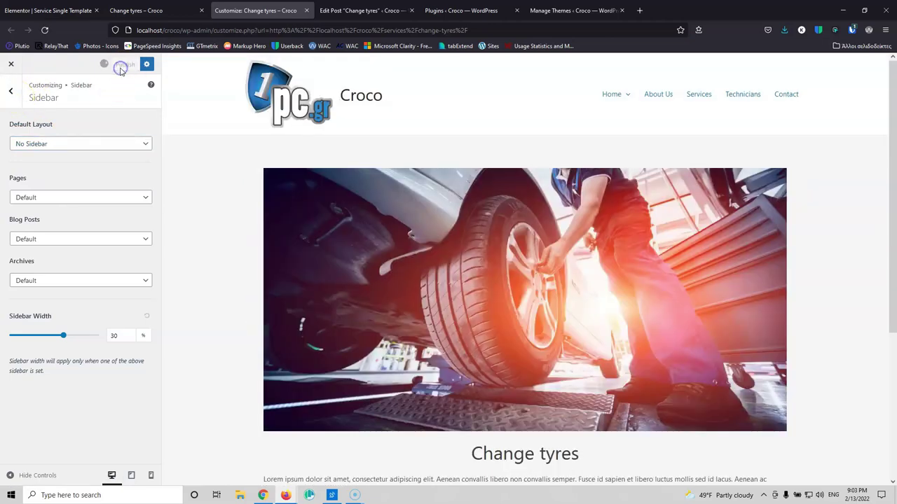
Step: Set the global container layout to Full Width / Contained and publish the change
left_click(10, 91)
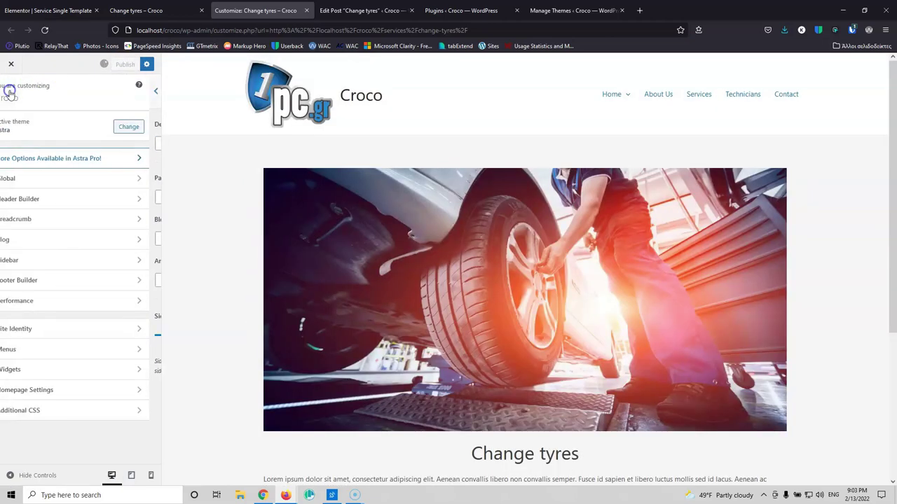
left_click(39, 181)
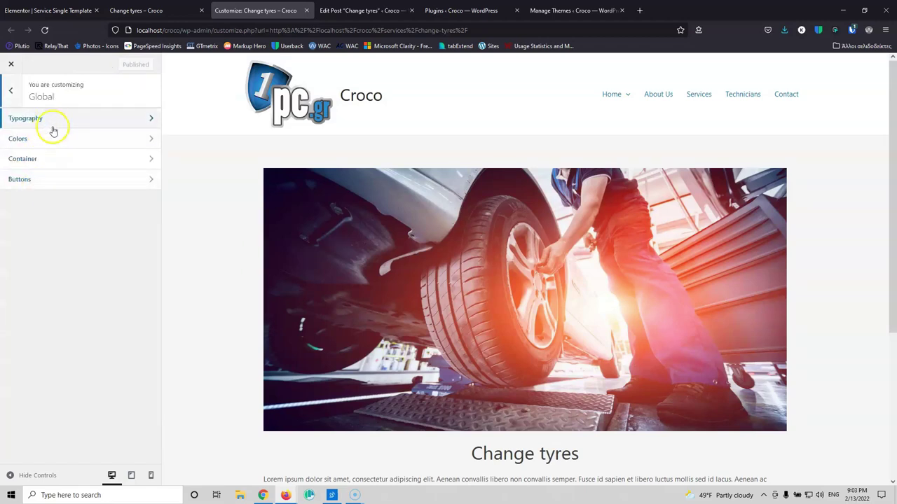
left_click(55, 165)
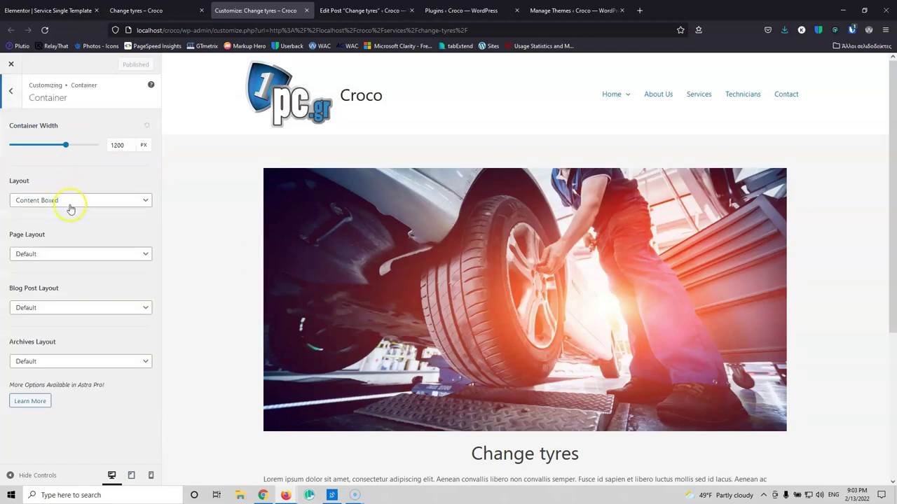
left_click(70, 203)
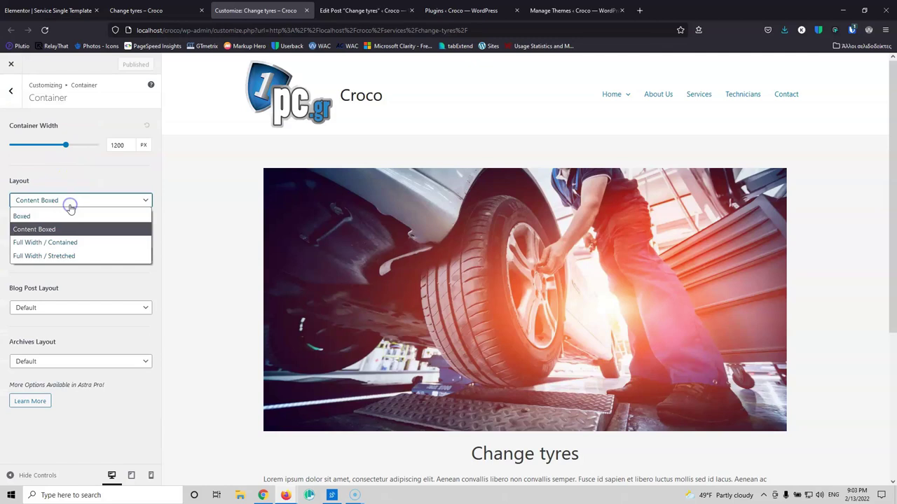
left_click(82, 242)
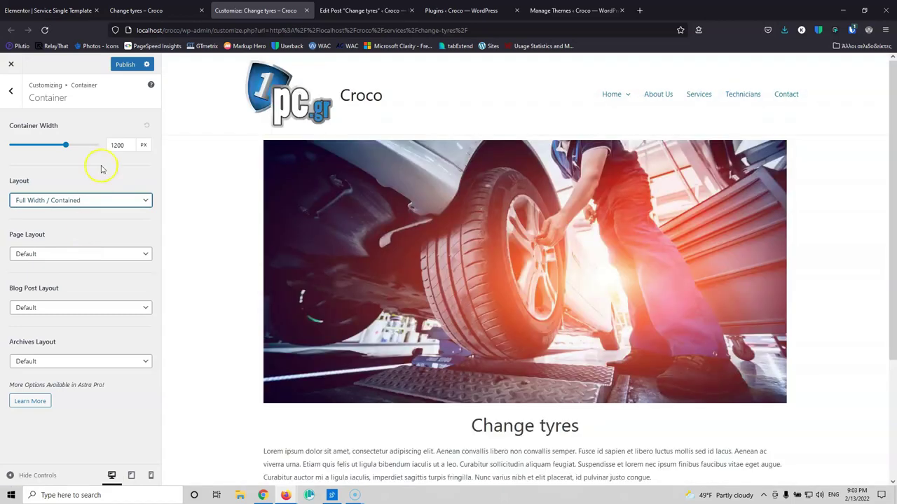
left_click(122, 65)
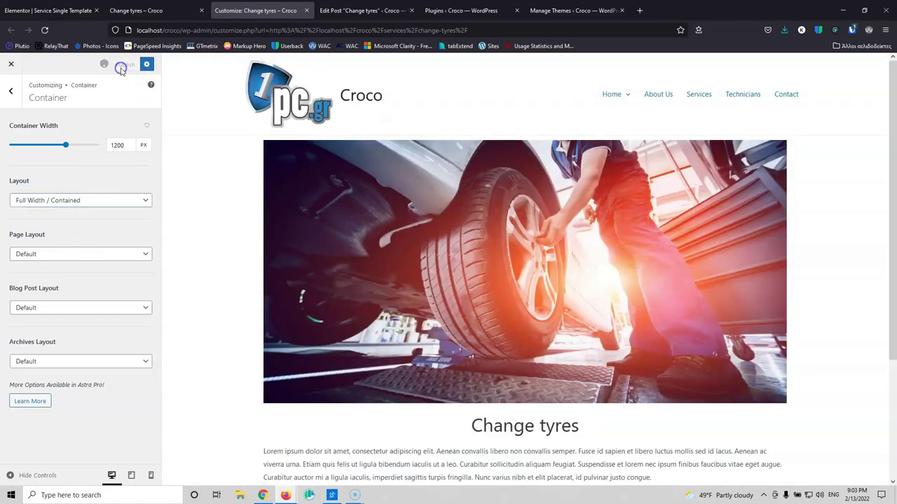
Step: Reload the Change tyres page on the site and check its layout down to the car condition and type fields
left_click(350, 10)
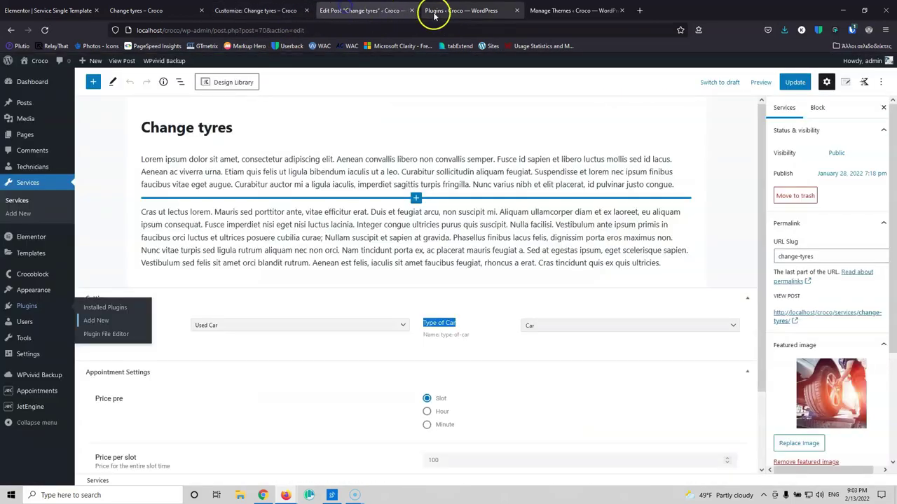
left_click(463, 11)
left_click(565, 10)
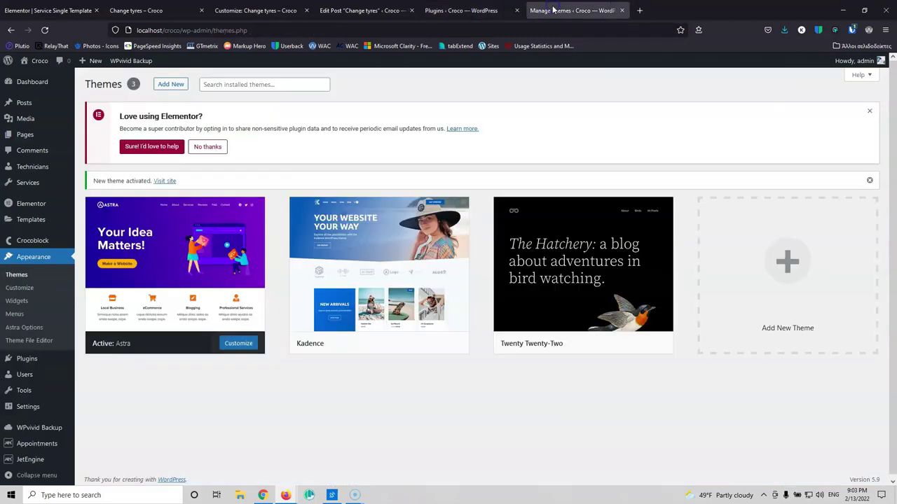
left_click(149, 11)
left_click(44, 30)
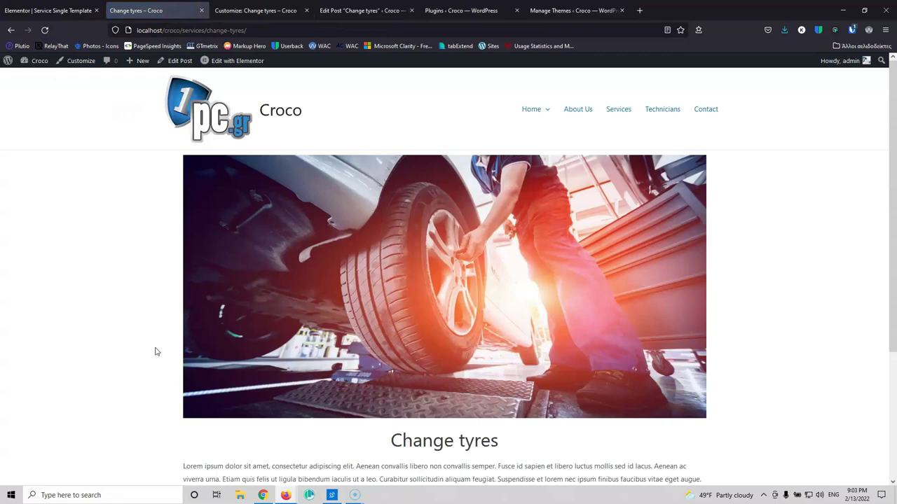
scroll(329, 270, "down", 3)
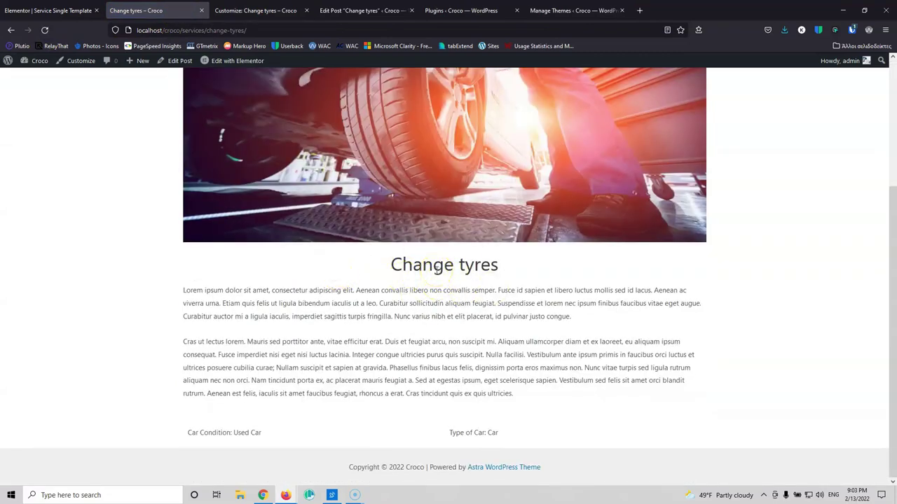
Step: Close the Customizer and the Change tyres post editor, and return to the Change tyres page on the site
left_click(255, 11)
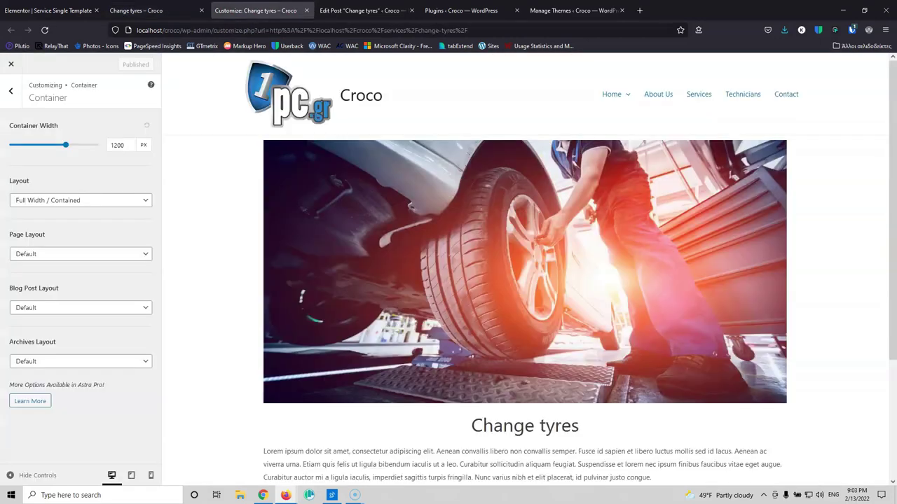
left_click(306, 11)
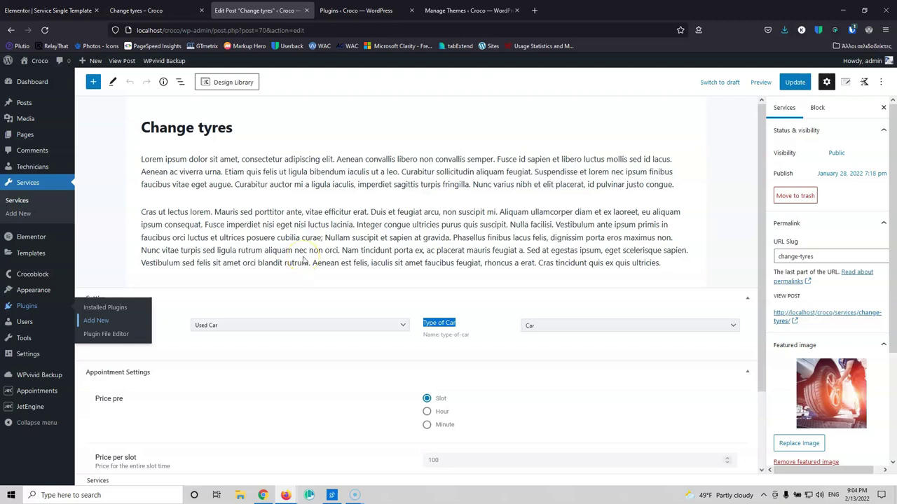
key("ctrl+shift+Tab")
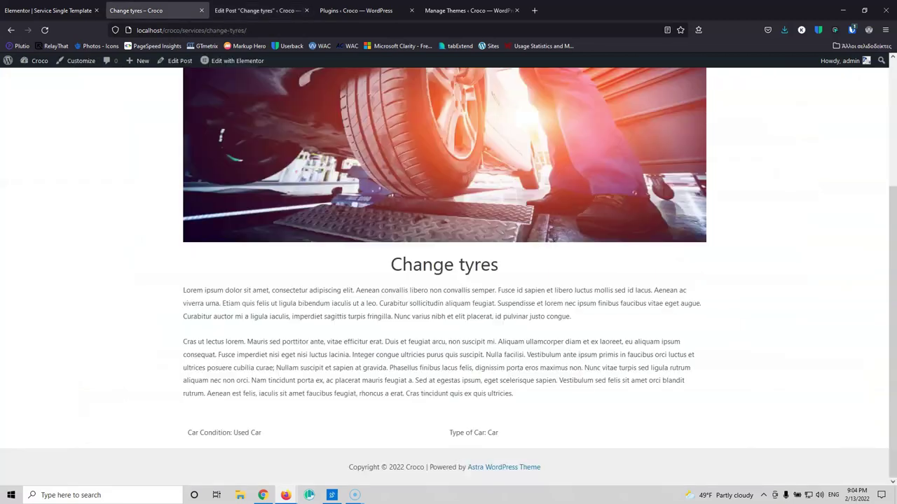
key("ctrl+Tab")
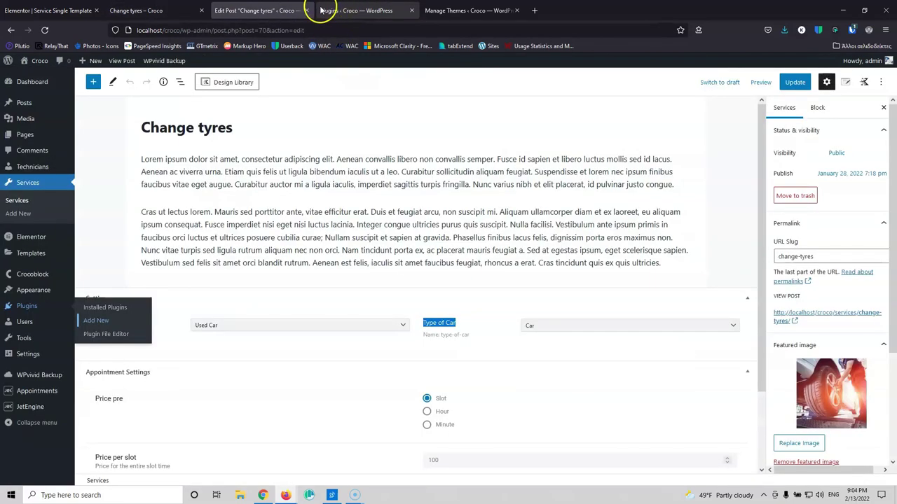
left_click(306, 11)
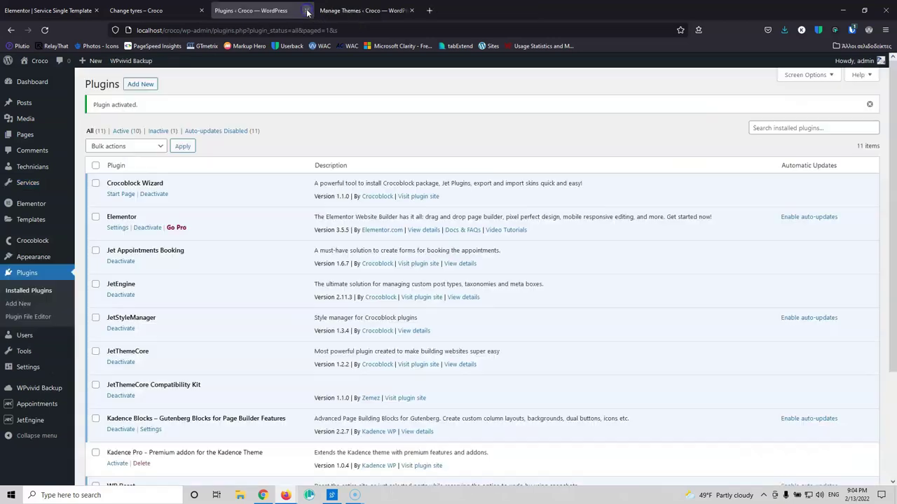
left_click(340, 11)
left_click(157, 11)
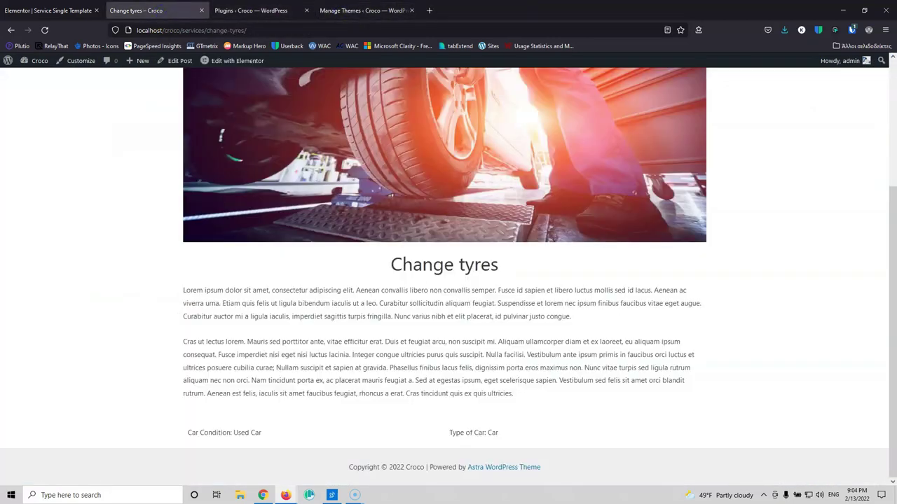
Step: Look over the Service Single Template in Elementor, then open the Crocoblock Theme Builder from the WordPress admin
key("ctrl+shift+Tab")
scroll(332, 194, "up", 3)
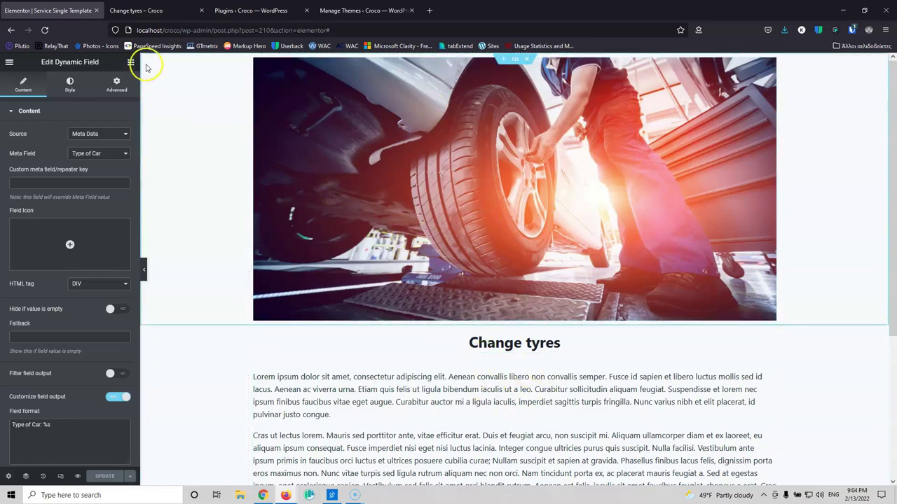
left_click(142, 12)
left_click(238, 11)
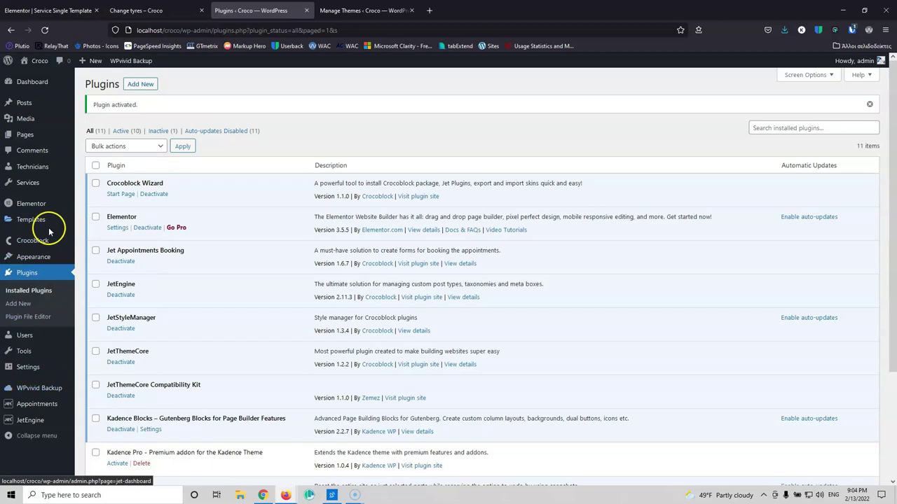
mouse_move(49, 224)
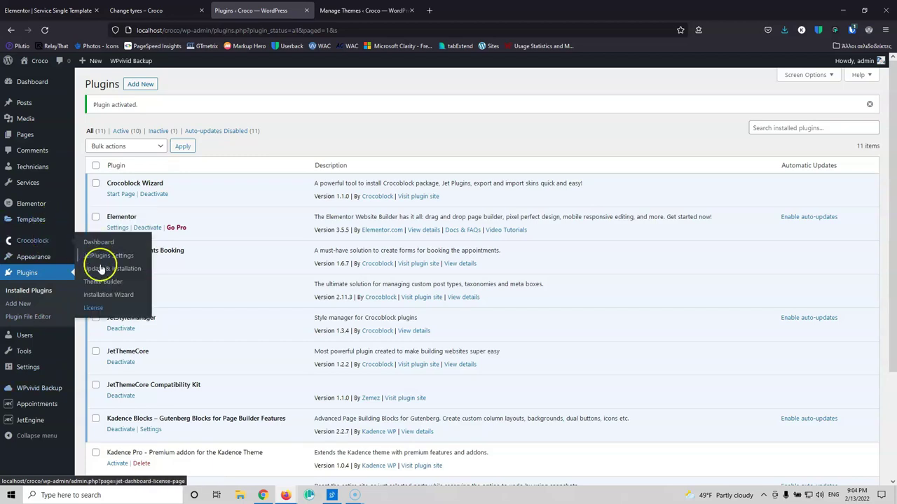
left_click(101, 283)
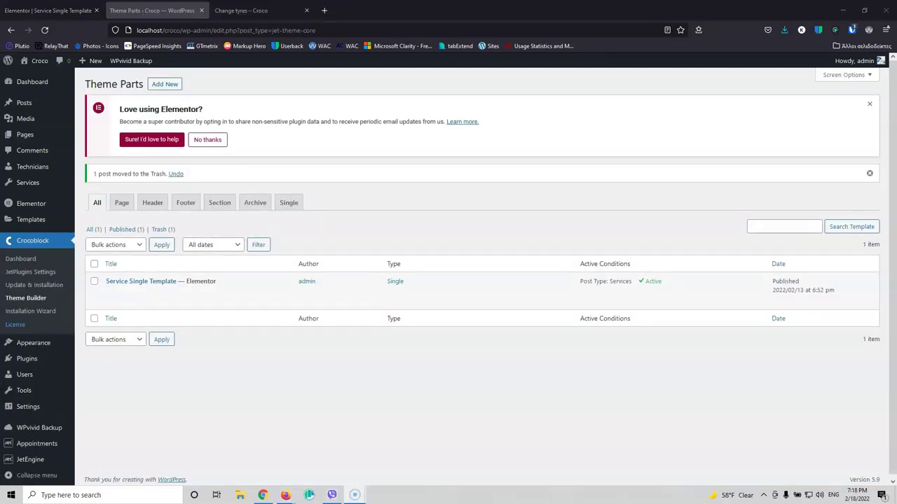
Step: Filter the theme parts to Single templates and copy the title "Service Single Template"
mouse_move(116, 285)
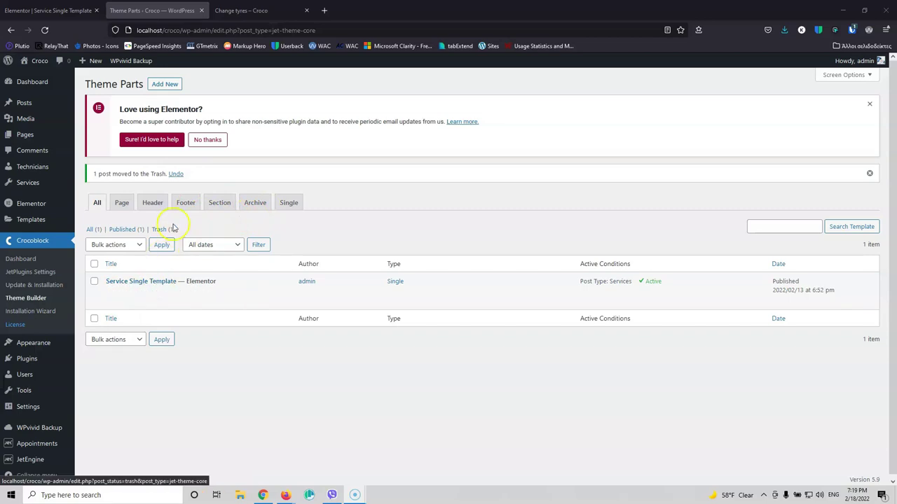
left_click(287, 203)
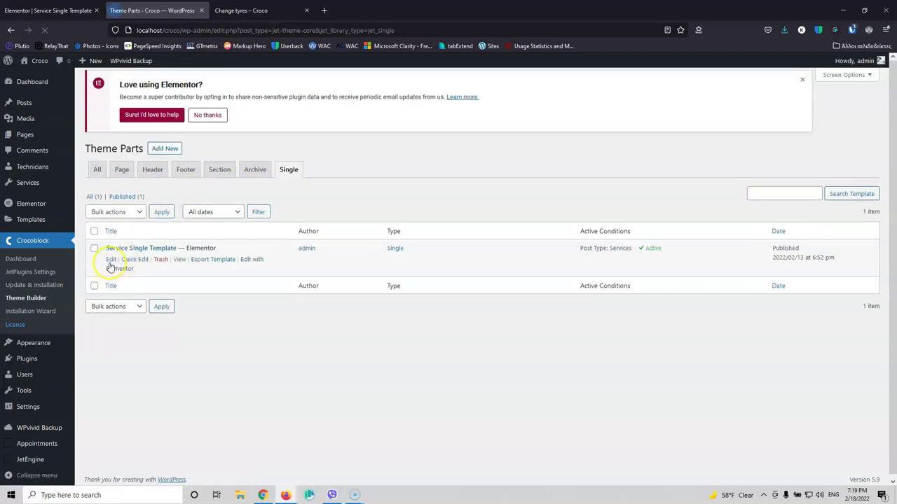
left_click_drag(105, 256, 179, 255)
key("ctrl+c")
Step: Create a new theme template of type Single named "Technitian Single Template"
left_click(167, 84)
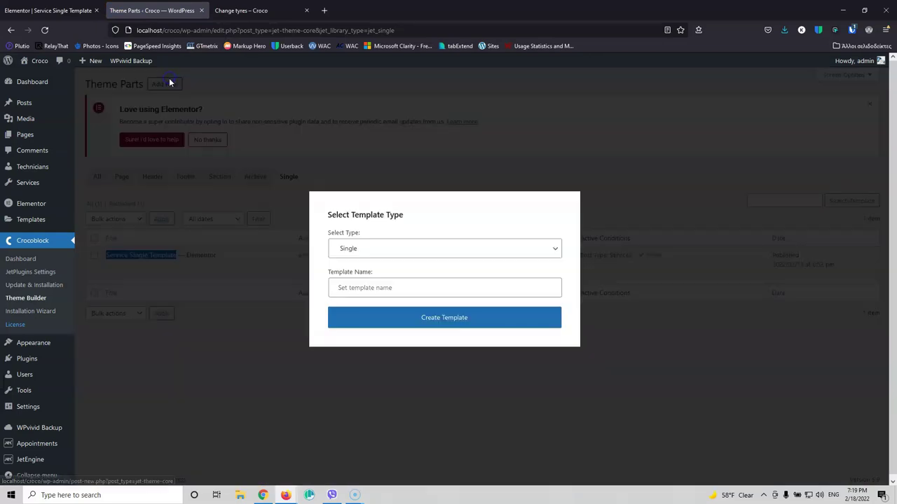
left_click(391, 251)
left_click(389, 250)
left_click(402, 289)
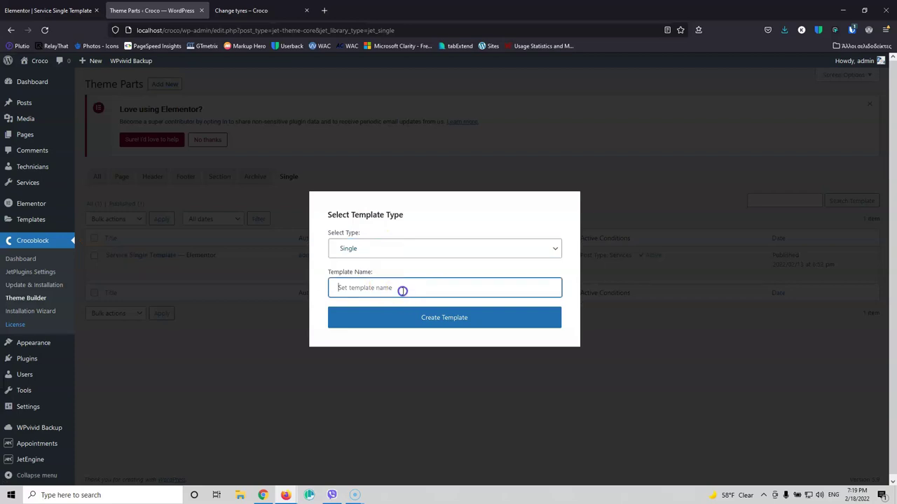
key("ctrl+v")
double_click(337, 286)
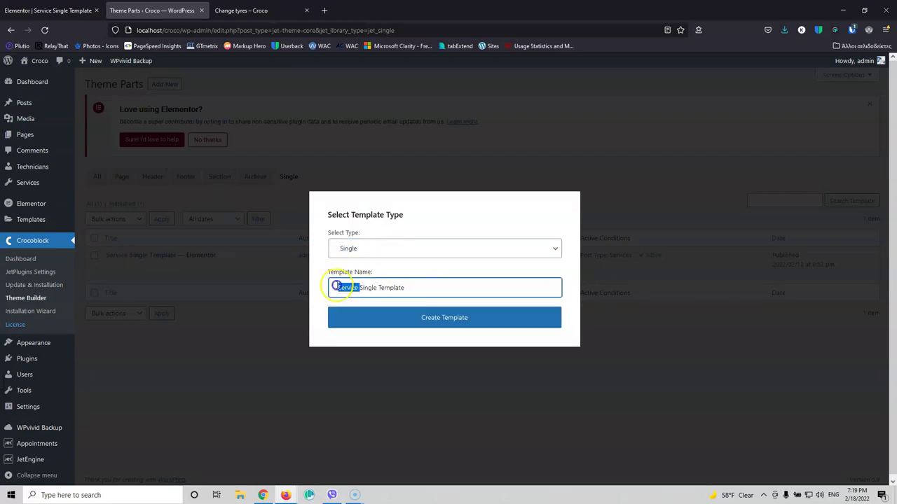
type("Tec")
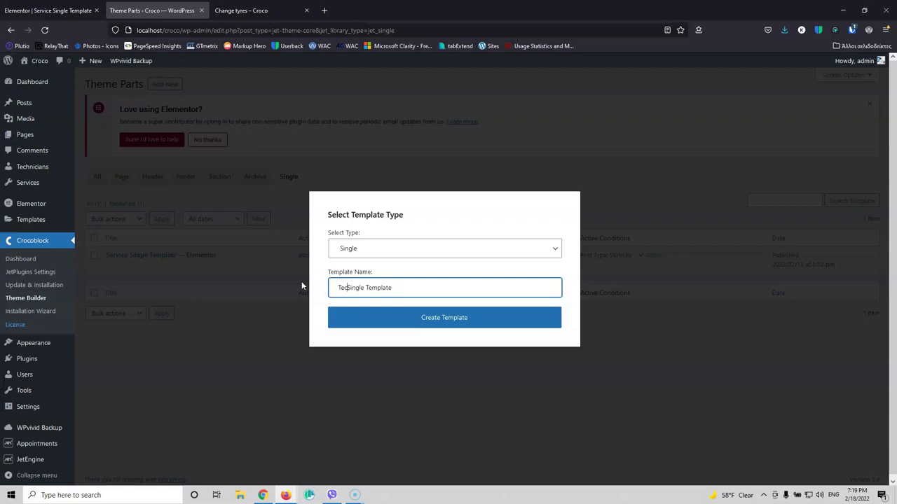
type("hnician")
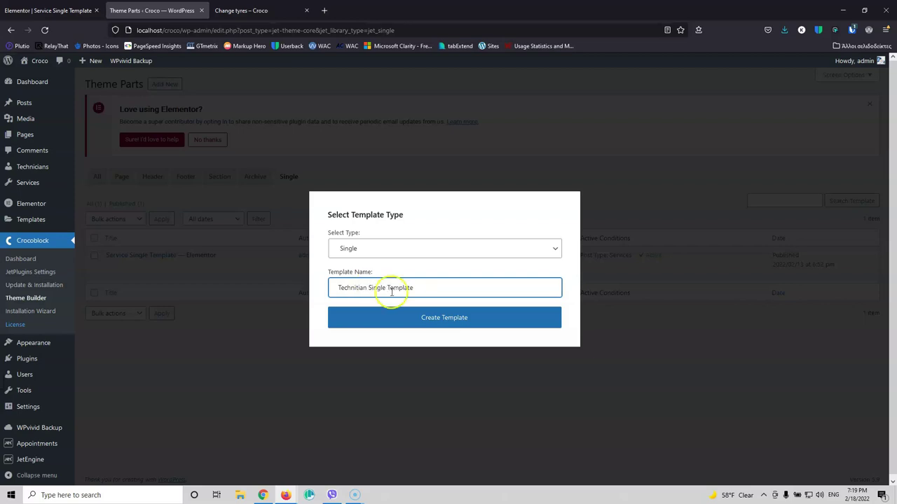
left_click(434, 323)
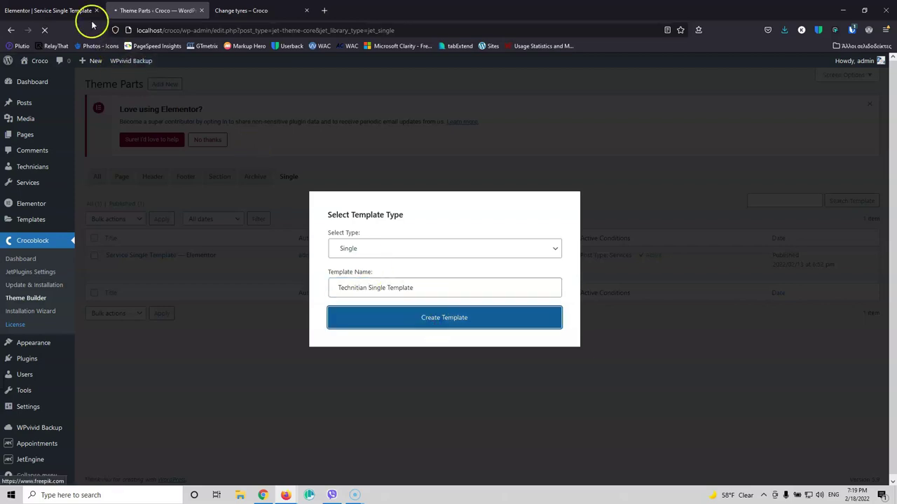
Step: Copy the image section from the Service Single Template and paste it into the empty Technitian Single Template
left_click(62, 9)
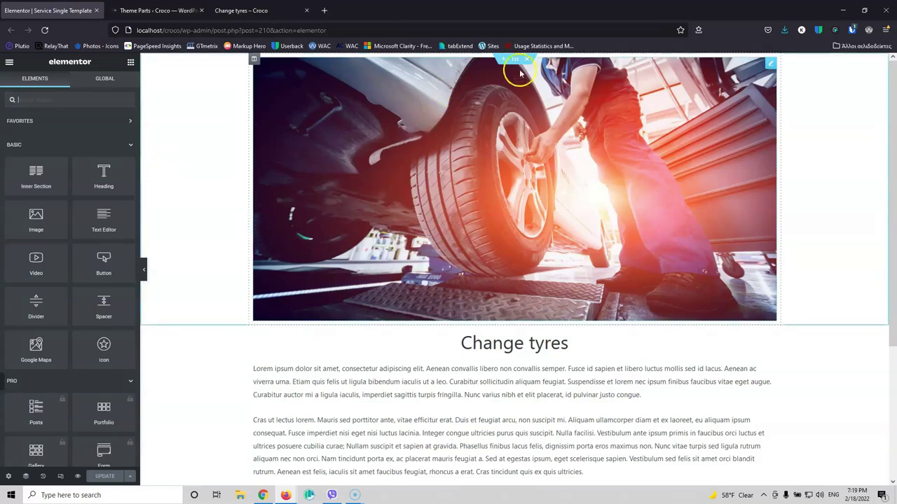
right_click(514, 62)
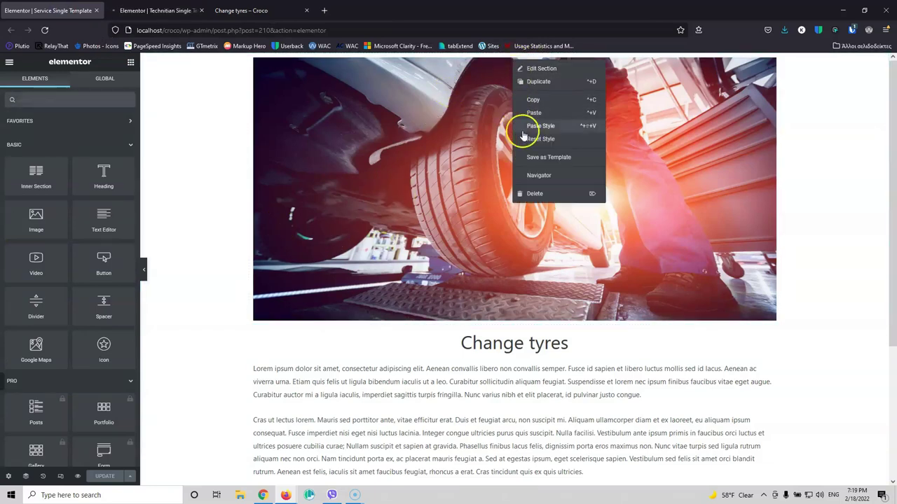
left_click(543, 105)
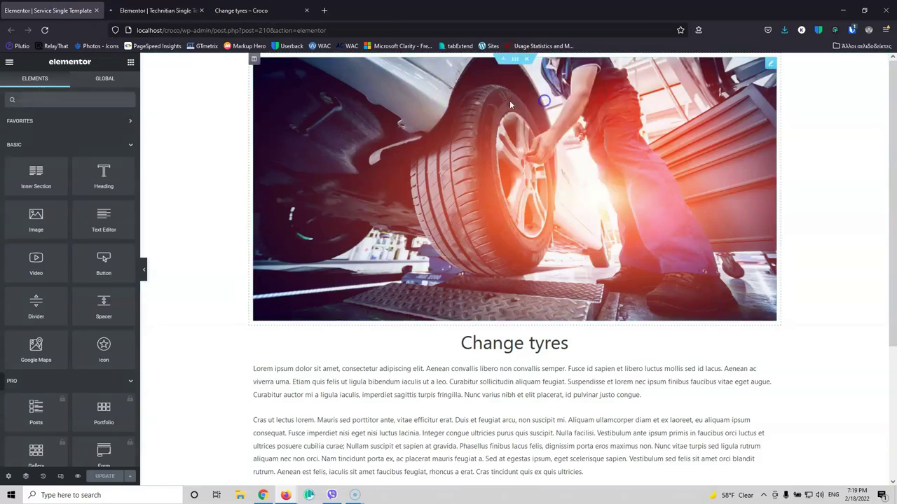
left_click(156, 10)
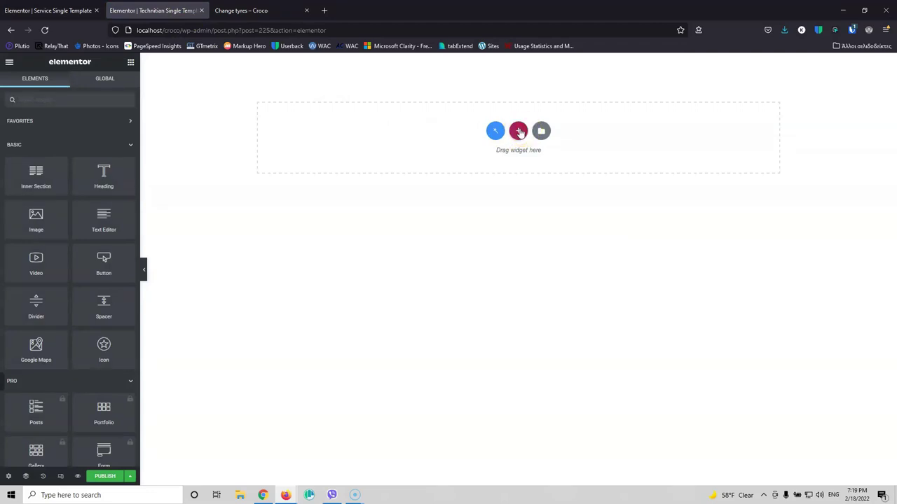
right_click(524, 139)
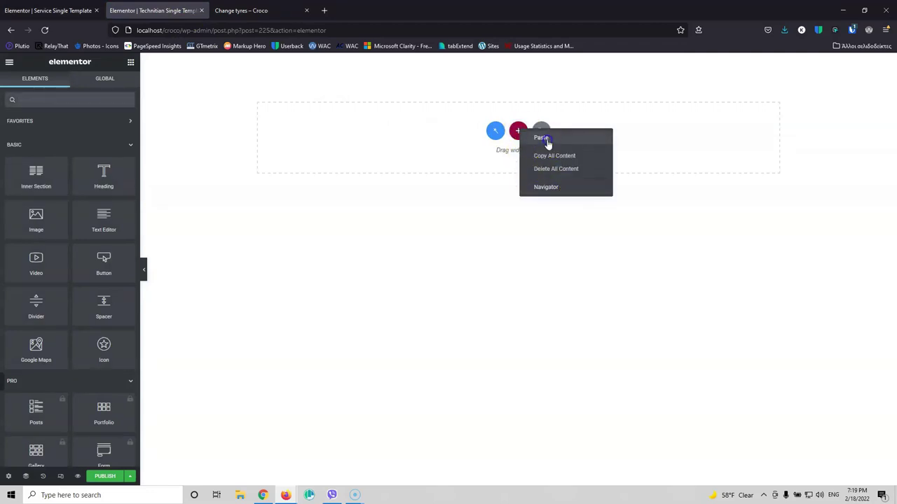
left_click(542, 137)
Step: Copy the title and content section from the Service Single Template and paste it below the image in the Technitian Single Template
left_click(87, 10)
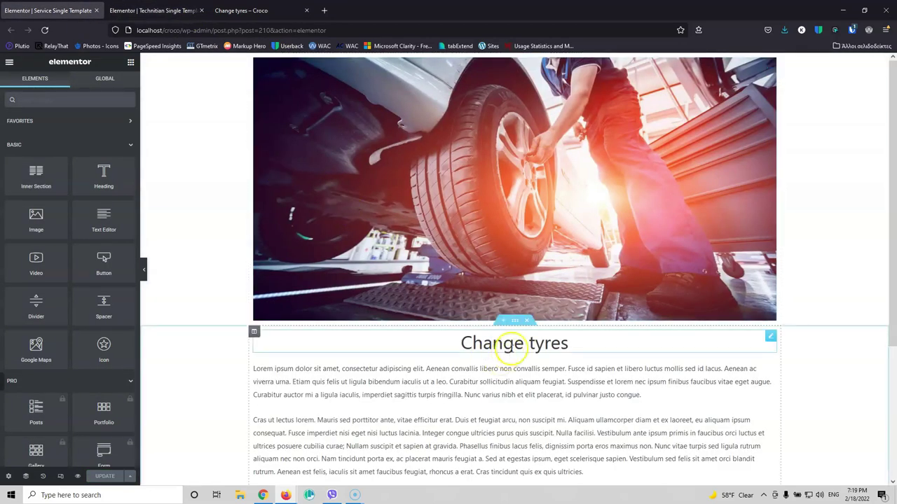
right_click(514, 323)
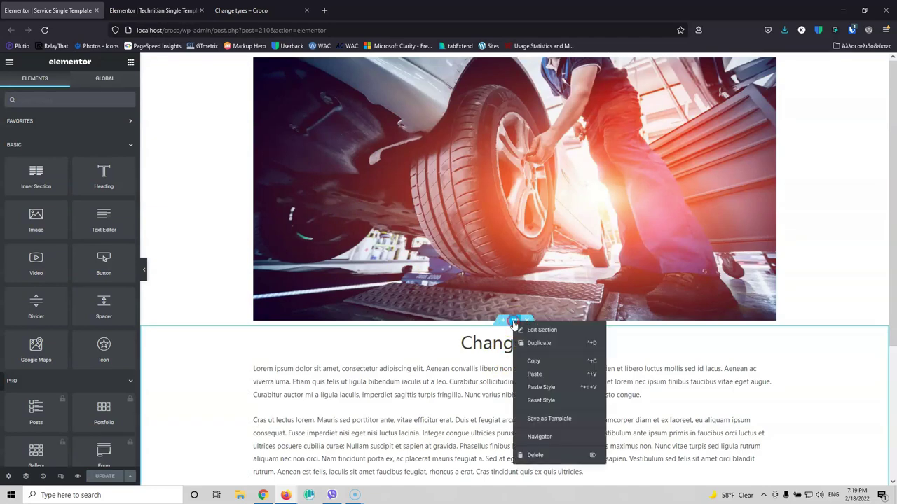
left_click(554, 362)
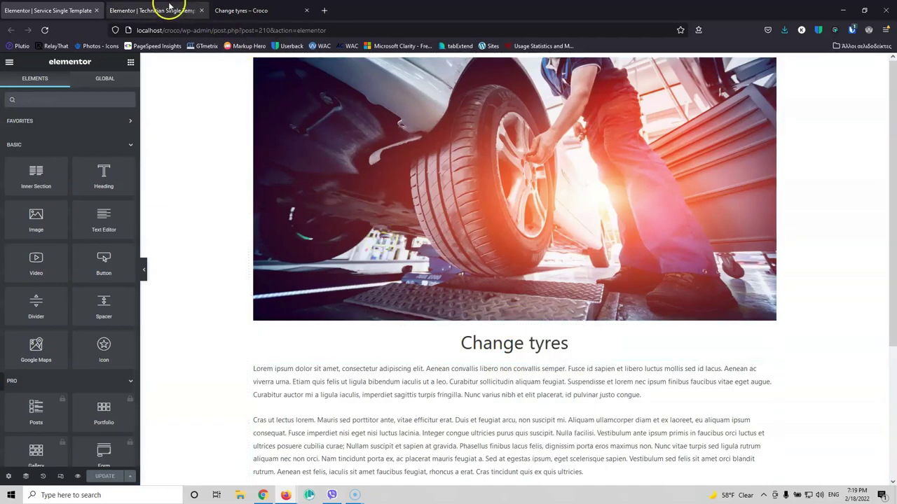
left_click(190, 10)
right_click(517, 393)
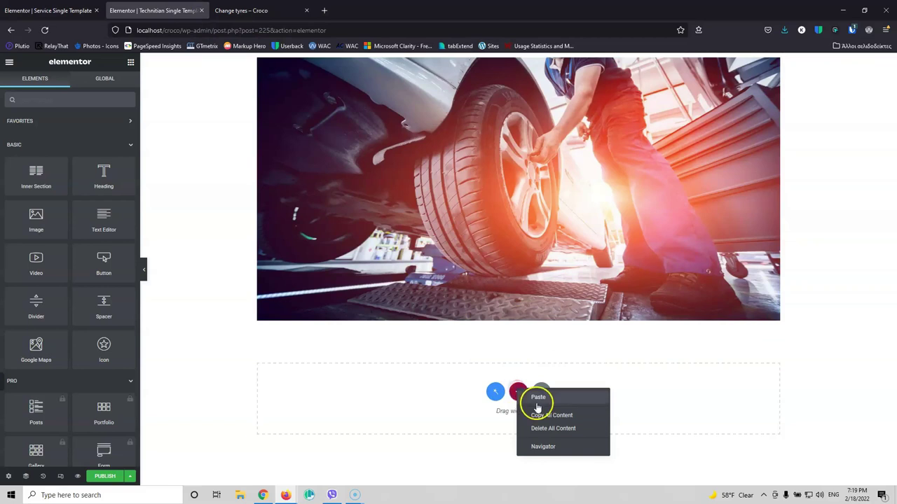
left_click(538, 398)
scroll(455, 309, "down", 3)
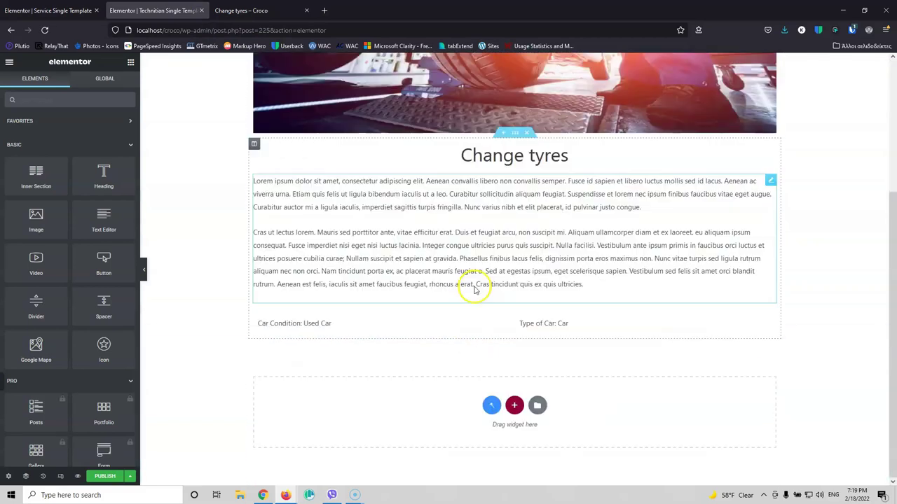
scroll(441, 308, "up", 3)
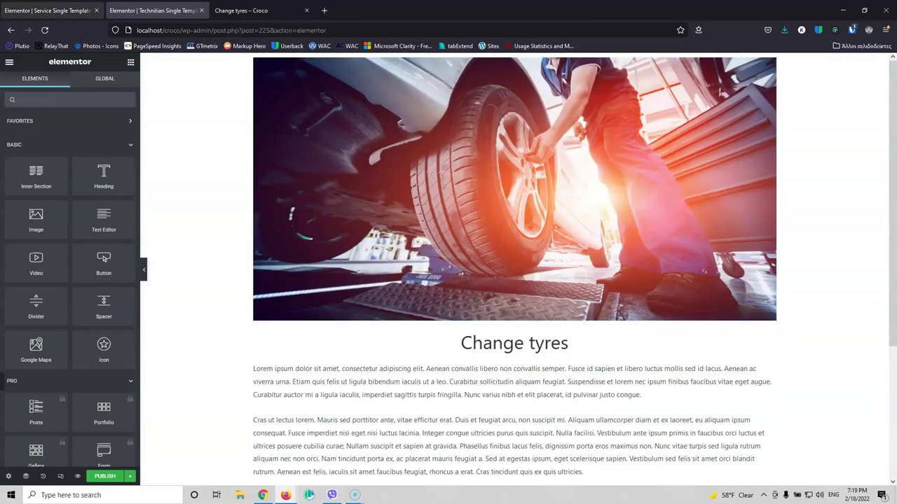
Step: Return to the Service Single Template and exit its Elementor editor to the WordPress dashboard
key("ctrl+Page_Up")
scroll(365, 223, "down", 3)
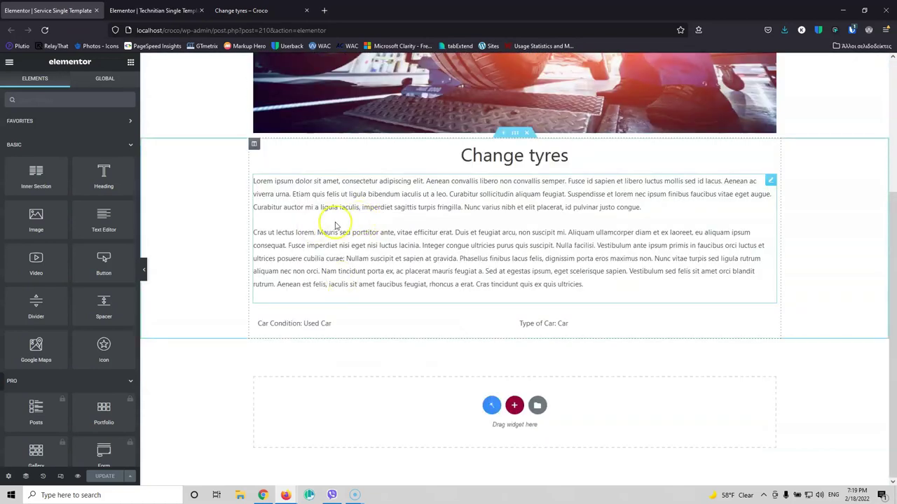
left_click(9, 61)
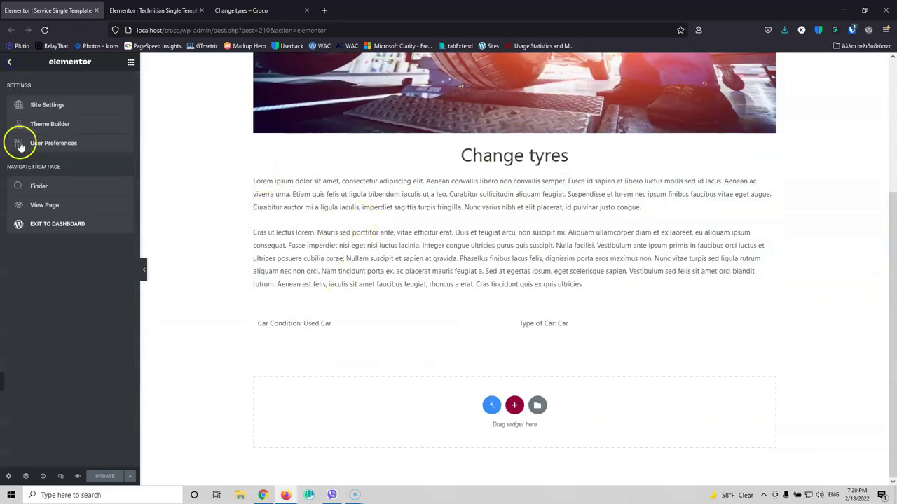
left_click(33, 226)
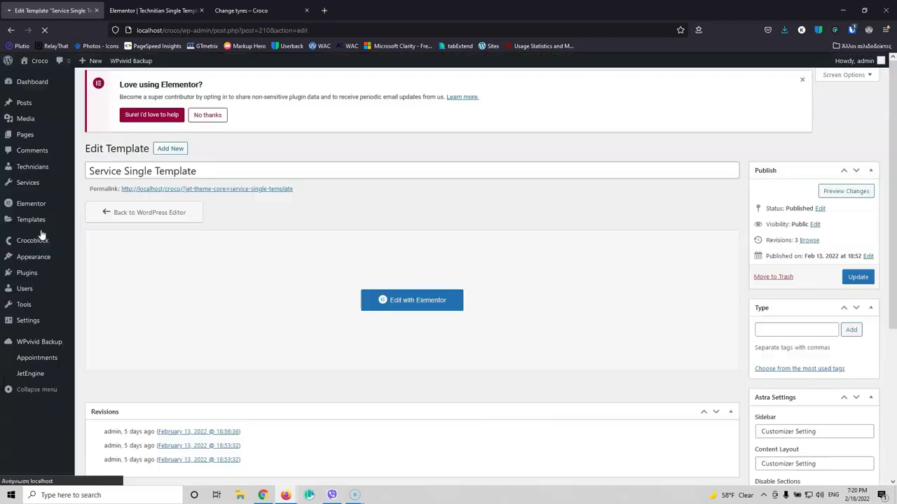
Step: Go to the list of technicians and open the third technician's post for editing in a new browser tab to view its fields
mouse_move(30, 166)
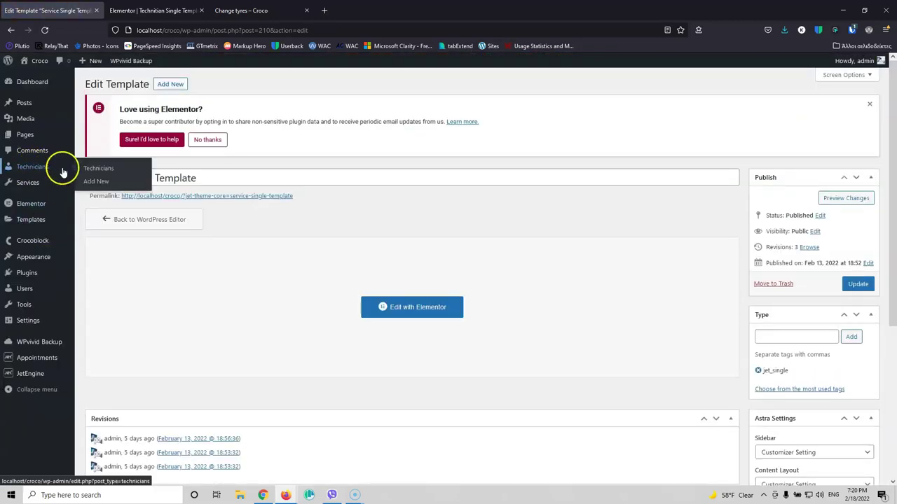
left_click(94, 171)
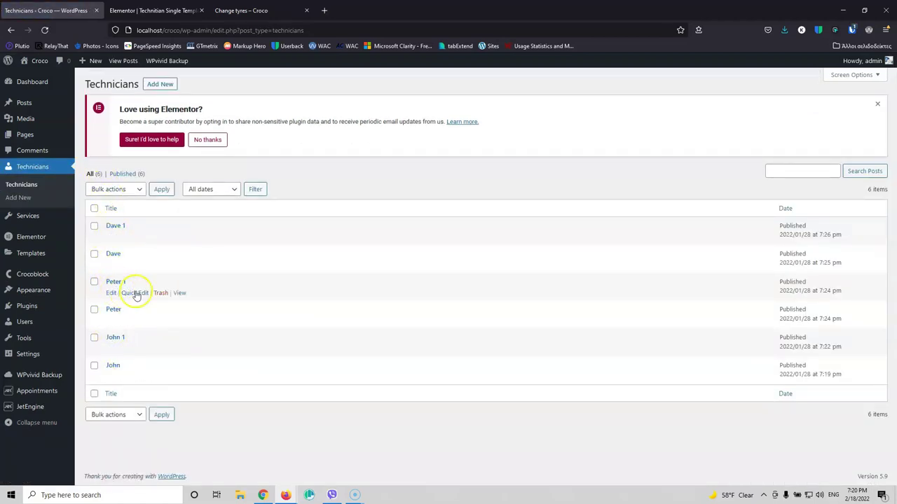
middle_click(111, 293)
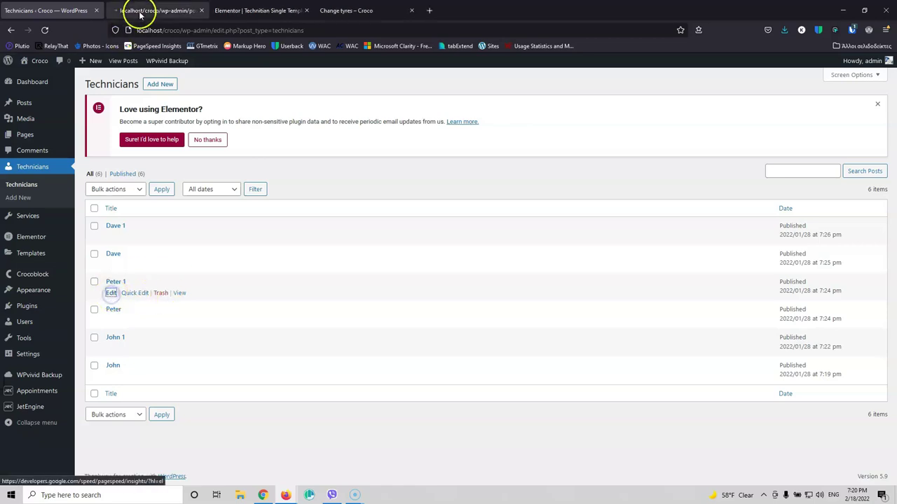
left_click(141, 10)
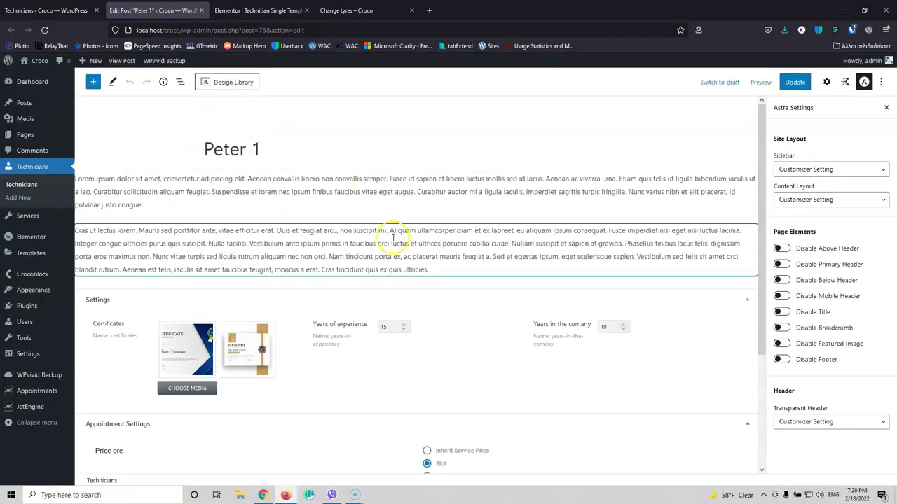
Step: Set the Technitian Single Template's display conditions to Singular, Post Type, Technicians
left_click(261, 10)
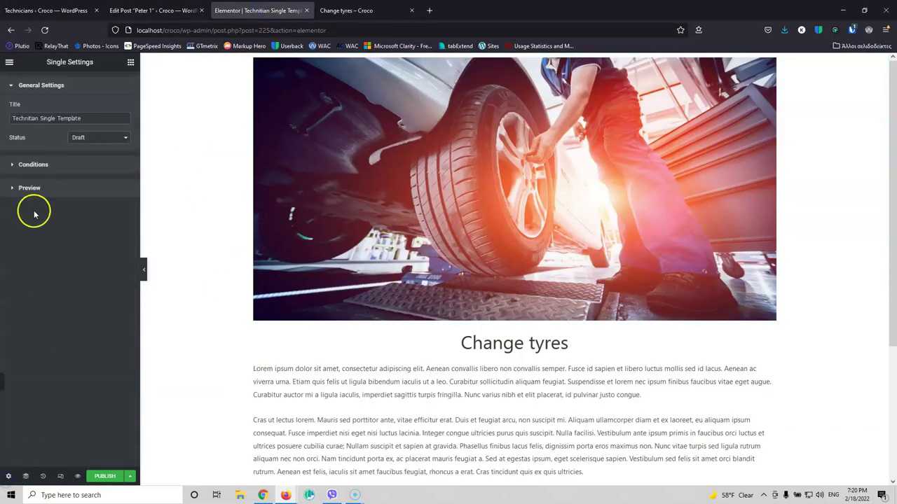
left_click(20, 166)
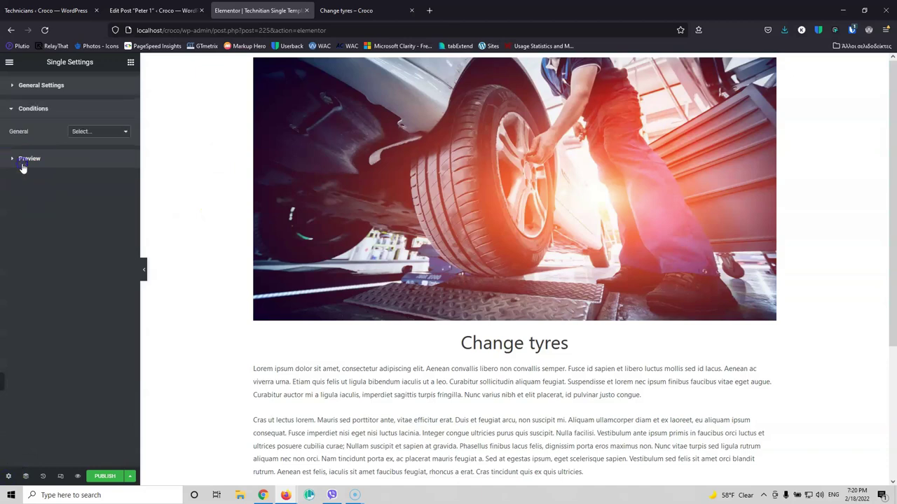
left_click(93, 133)
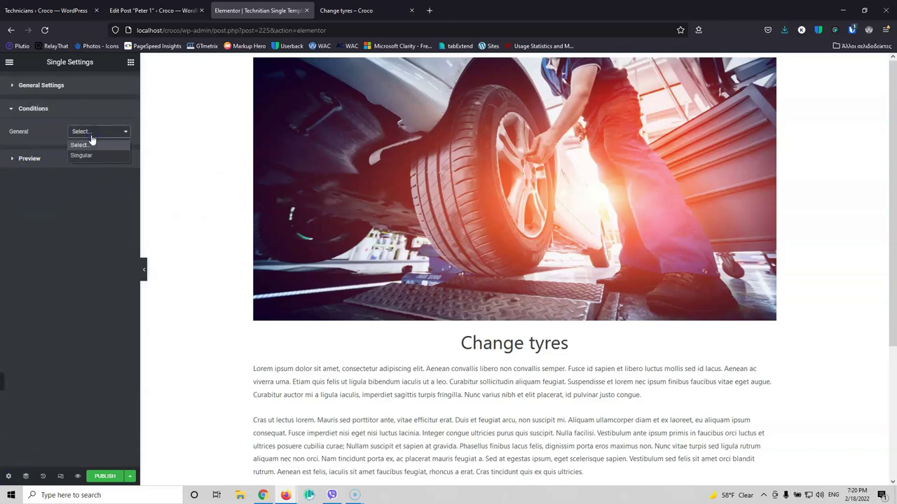
left_click(89, 154)
left_click(91, 152)
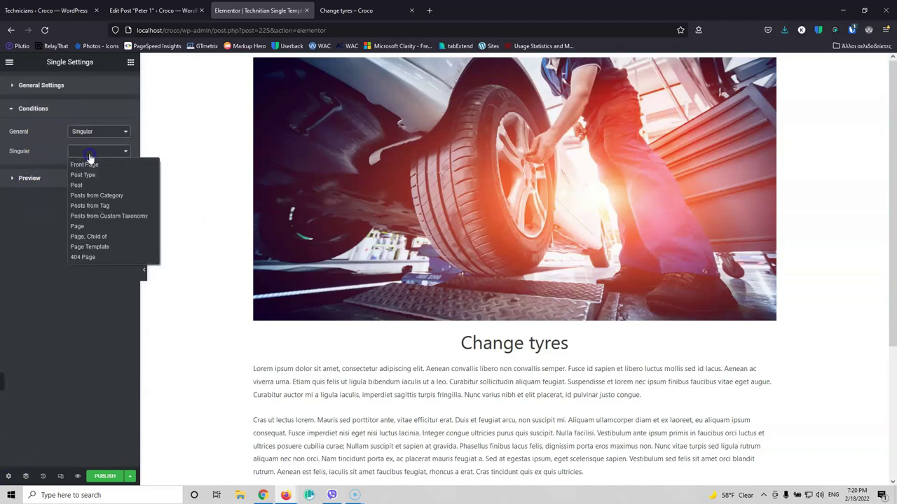
left_click(95, 175)
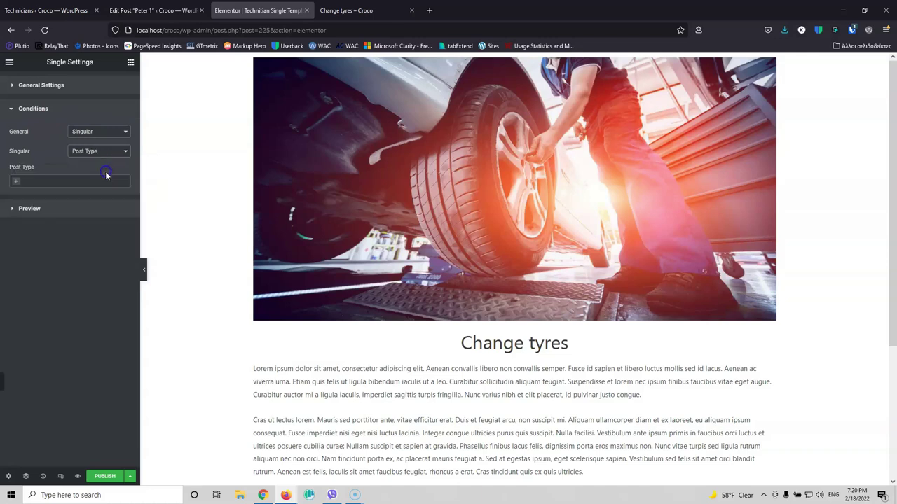
left_click(52, 178)
left_click(40, 248)
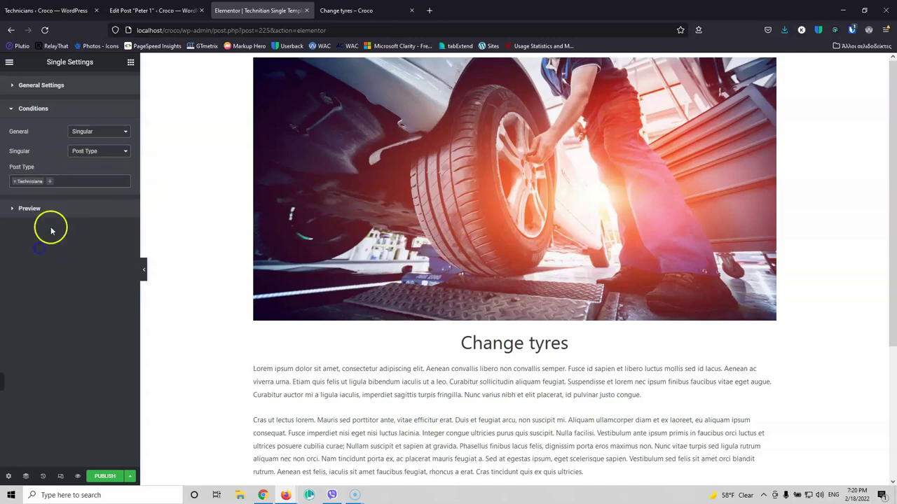
Step: Set the template's preview to the Technicians post type, using the technician post opened in the other browser tab
left_click(21, 209)
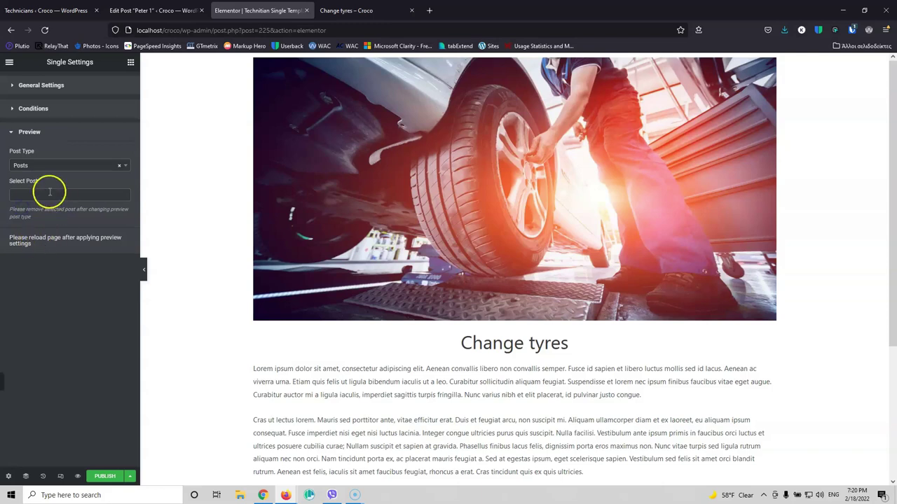
left_click(25, 167)
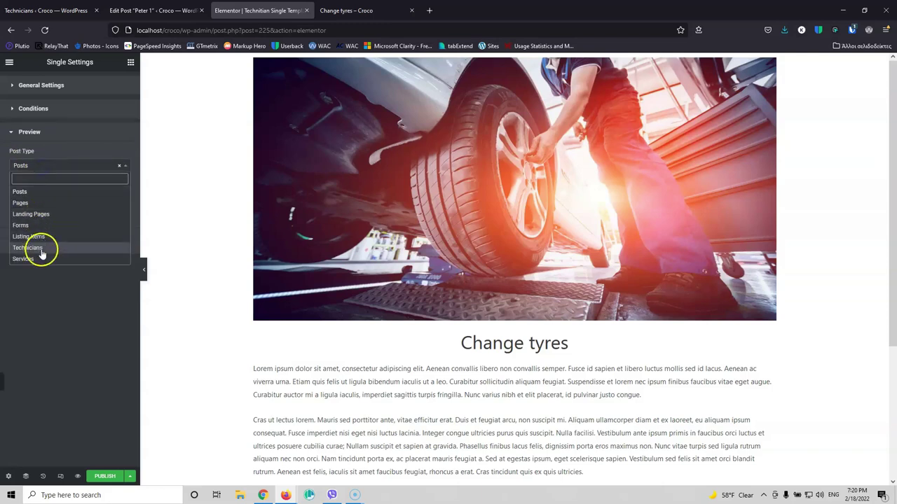
left_click(44, 249)
left_click(40, 195)
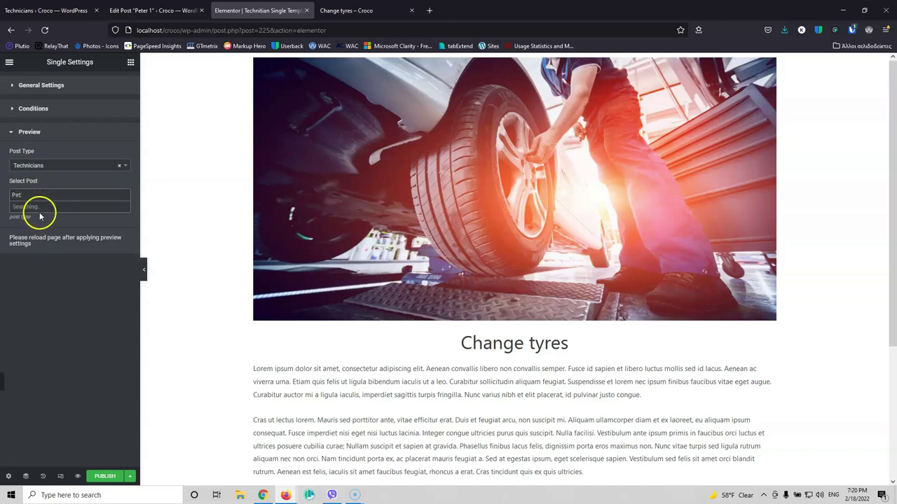
left_click(36, 207)
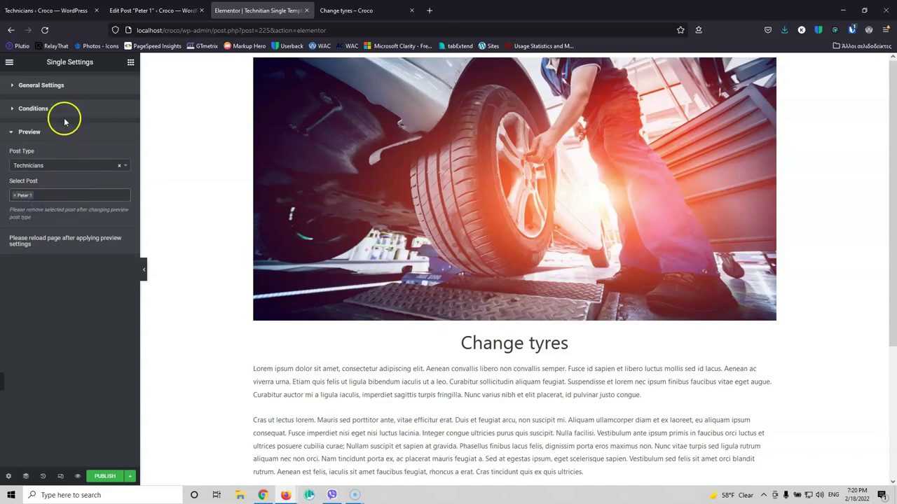
Step: Set the Technitian Single Template's status to Published, save it and reload the editor to apply the preview settings
left_click(16, 85)
left_click(84, 140)
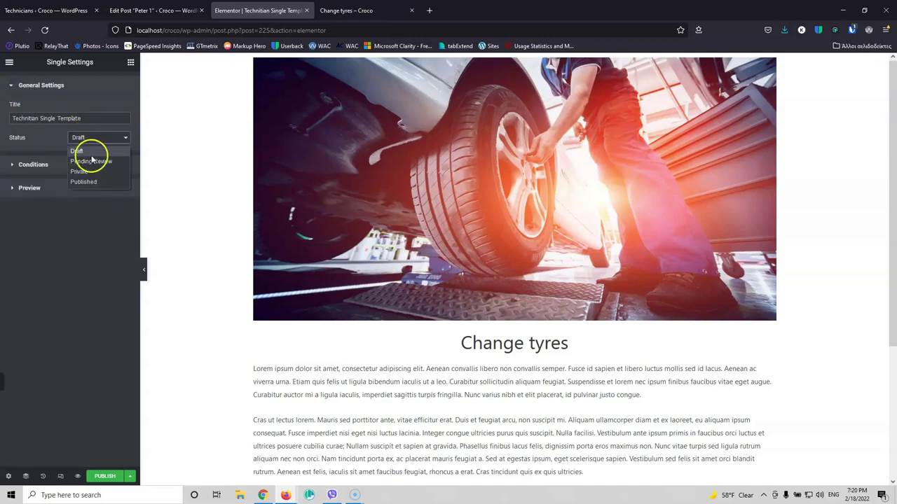
left_click(98, 182)
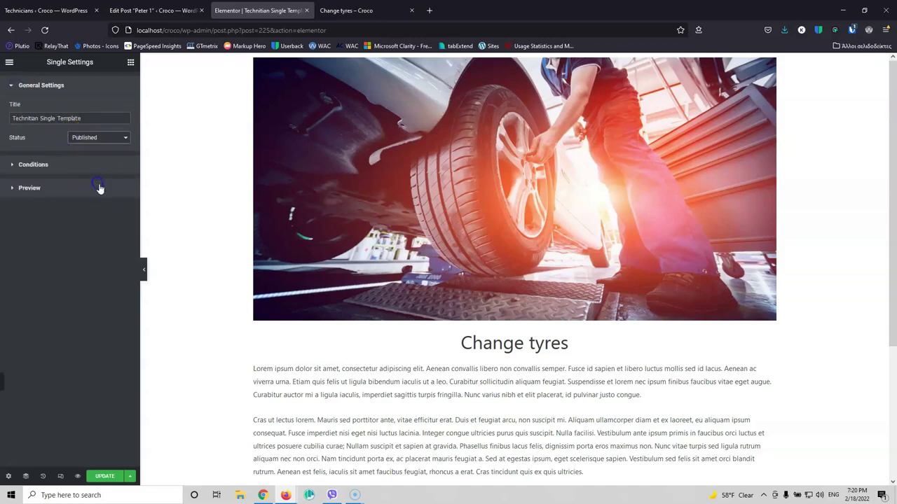
left_click(105, 478)
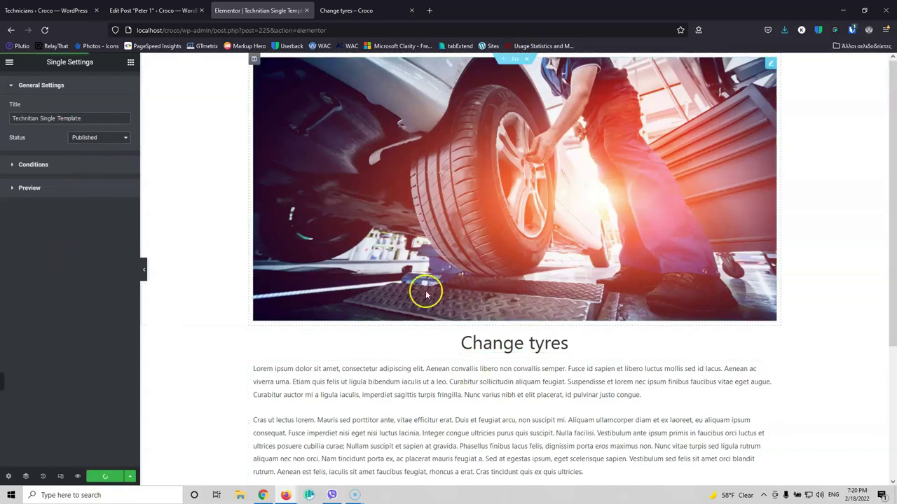
left_click(44, 29)
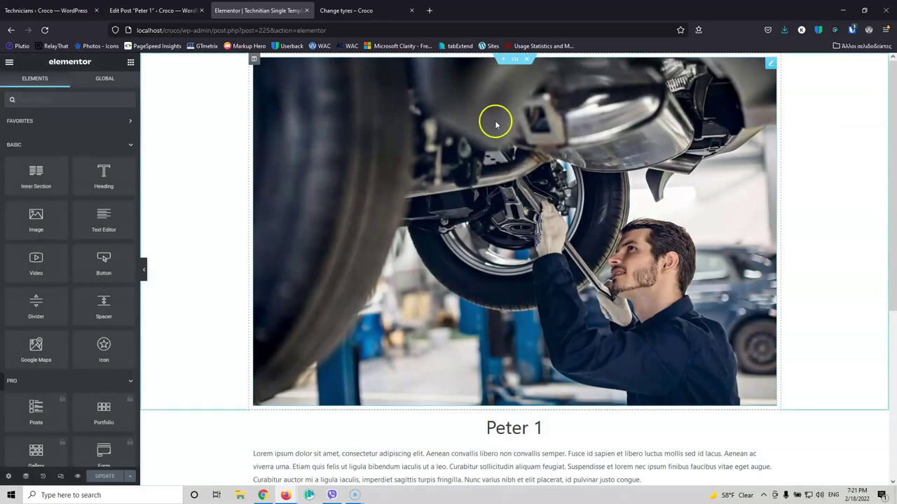
Step: Change the Car Condition dynamic field to the Years of experience meta field with the format "Years of experience: %s"
scroll(496, 276, "down", 3)
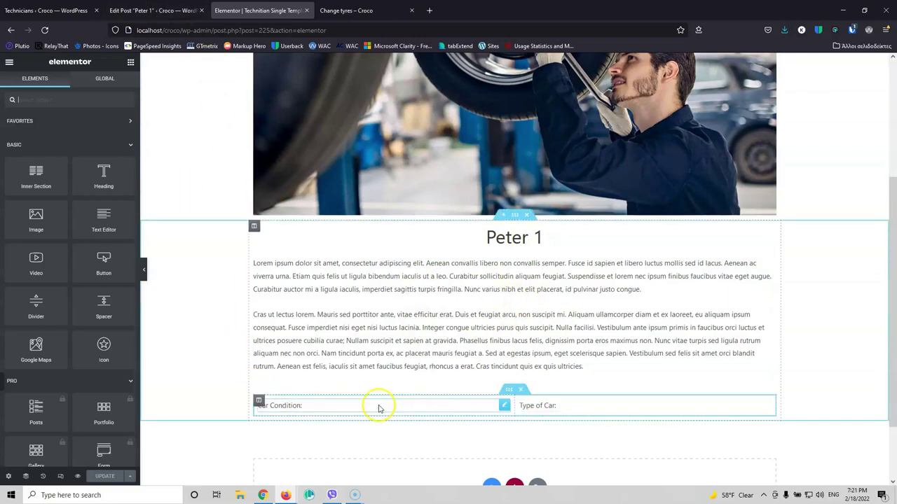
left_click(67, 6)
left_click(116, 9)
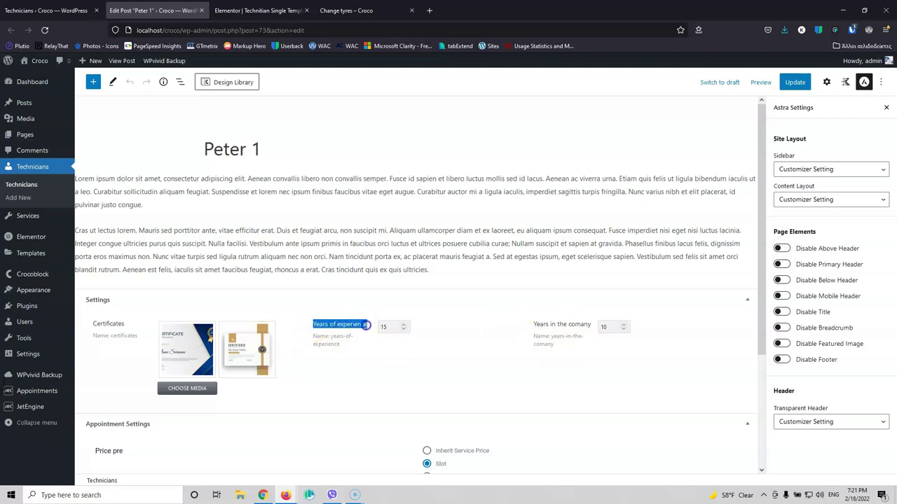
left_click(259, 10)
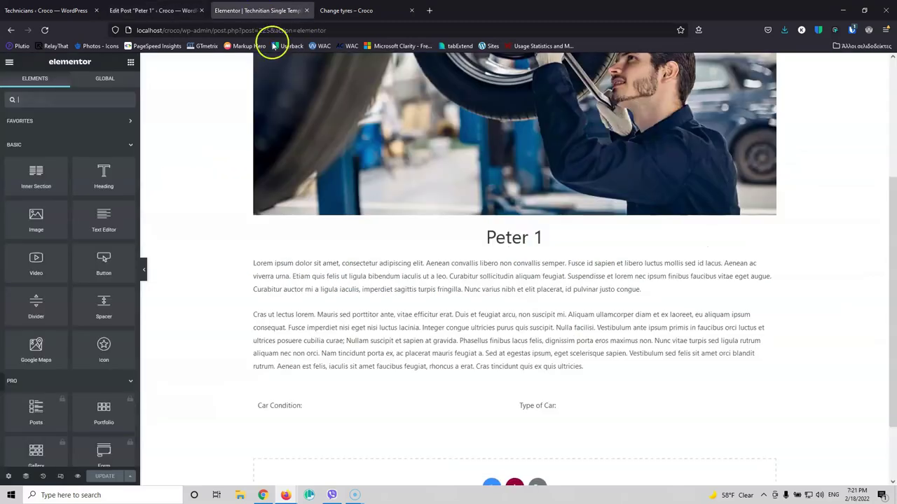
left_click(278, 407)
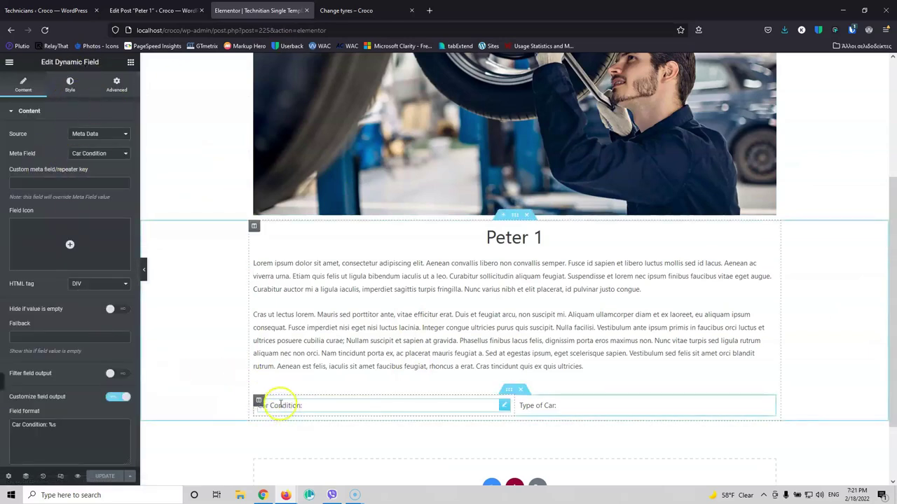
double_click(69, 424)
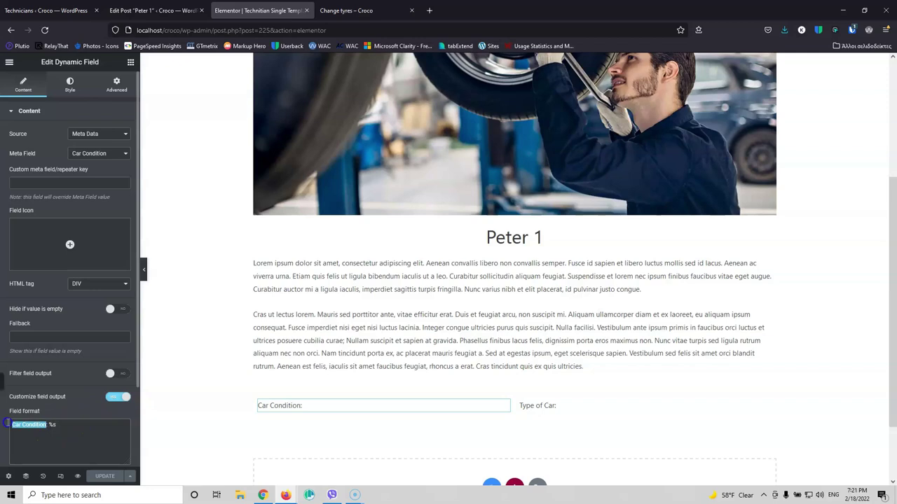
type("Years of experience:")
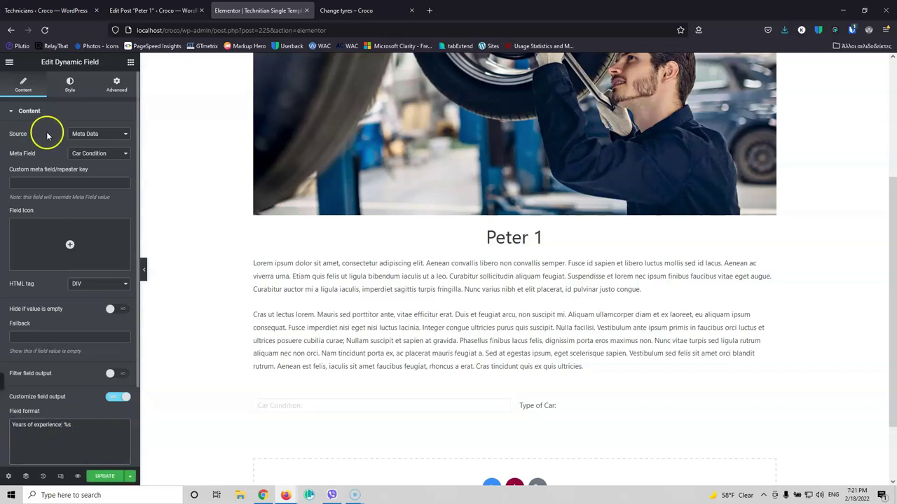
left_click(103, 154)
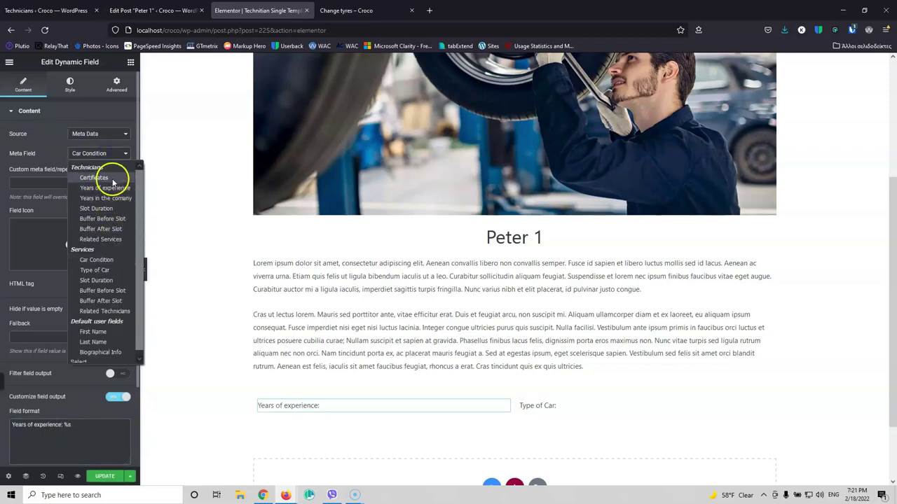
left_click(114, 188)
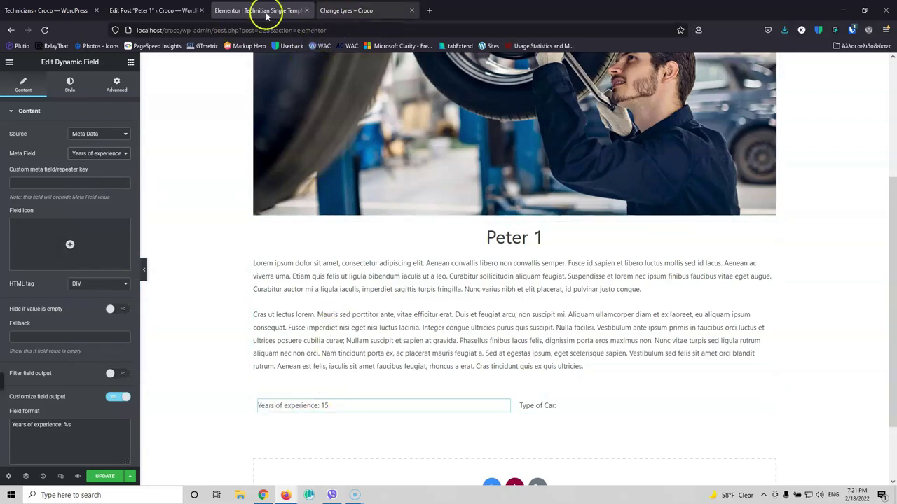
Step: Change the Type of Car dynamic field to the "Years in the comany" meta field with the format "Years in the company: %s"
left_click(167, 10)
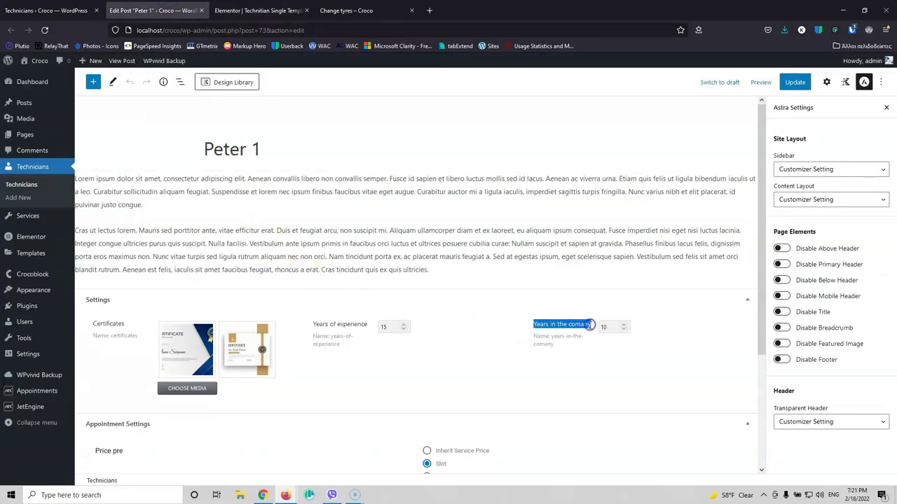
left_click(257, 10)
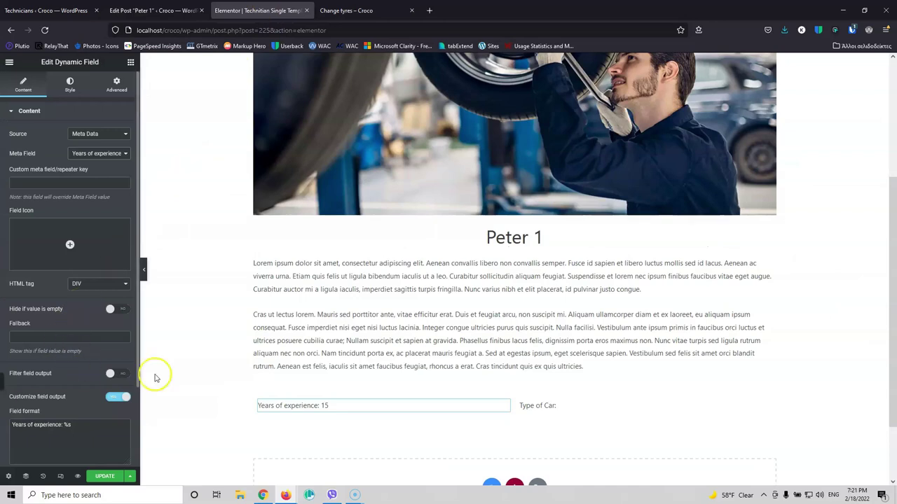
left_click(547, 404)
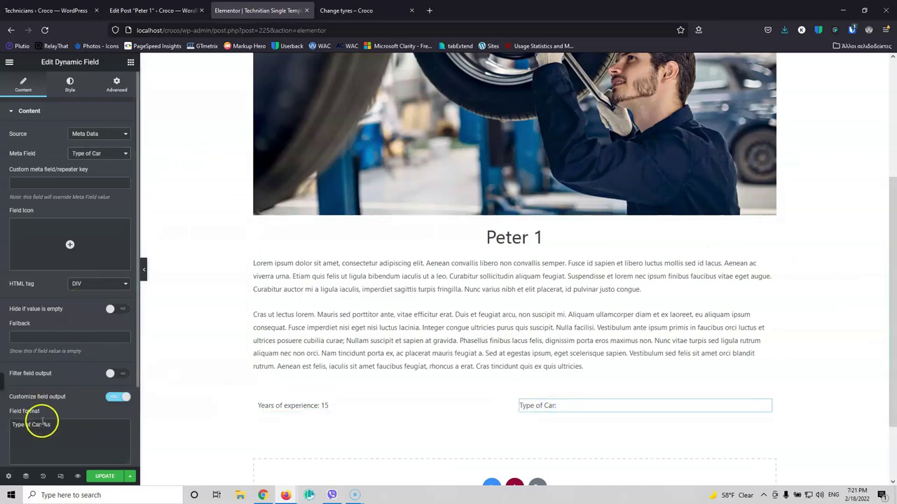
left_click_drag(26, 424, 12, 425)
type("Years in the comany")
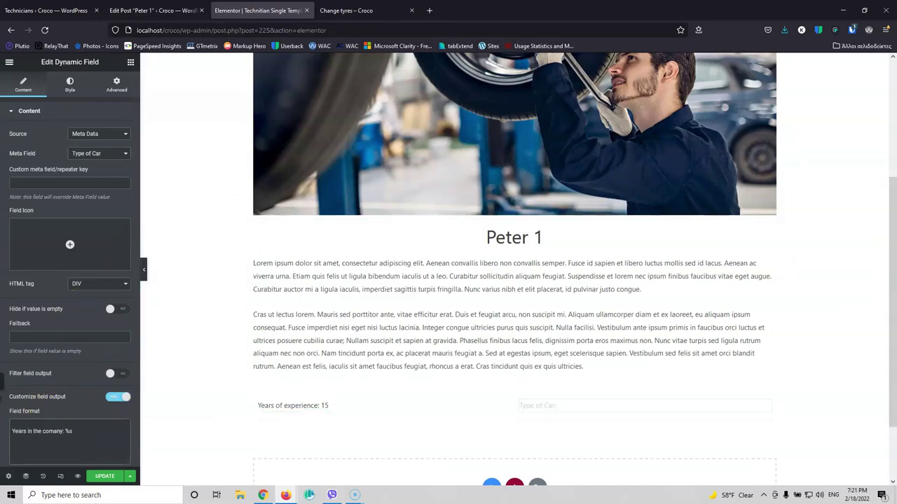
key("Delete")
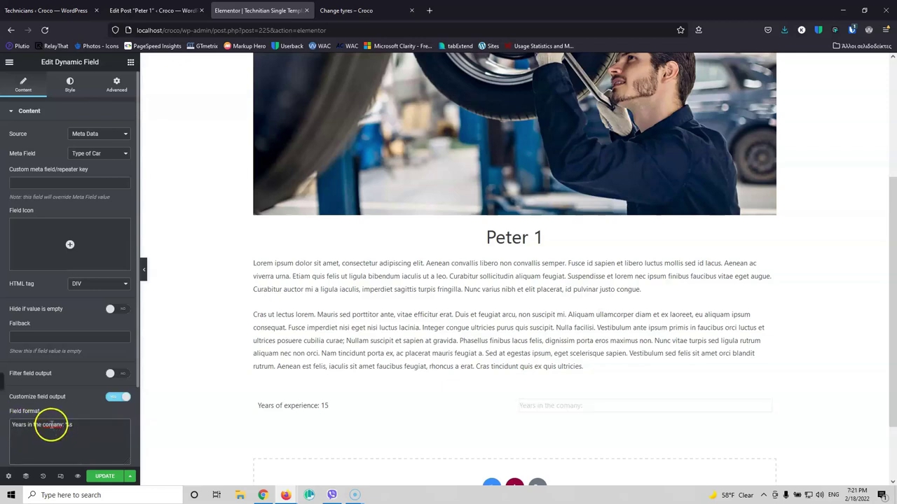
type("p")
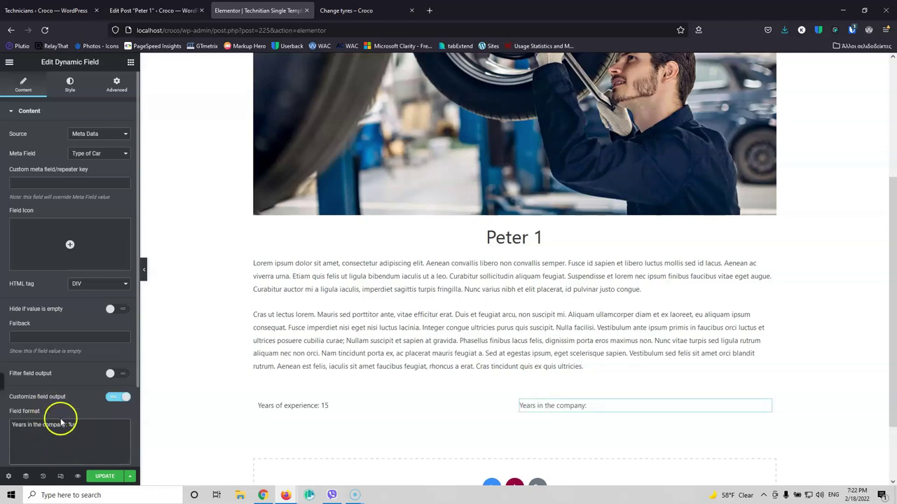
left_click(88, 152)
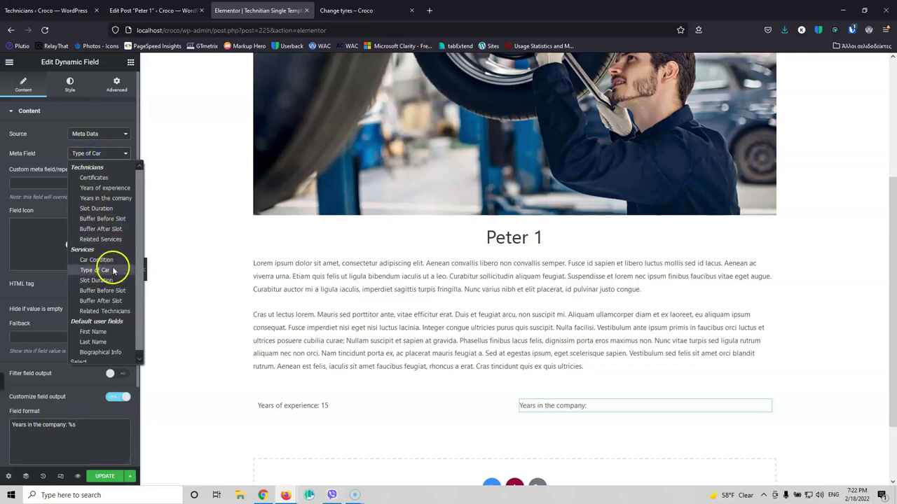
left_click(109, 199)
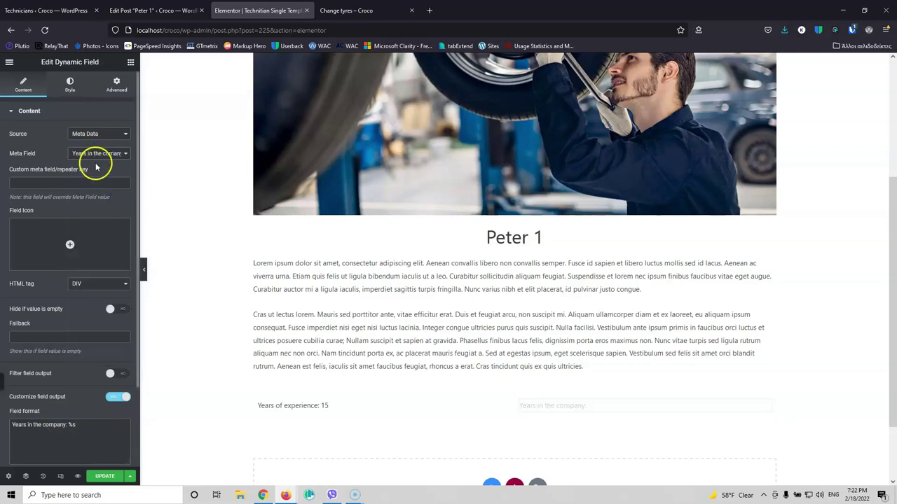
Step: Check the Certificates field in the technician's post, then duplicate the template's column holding the years in the company
left_click(182, 12)
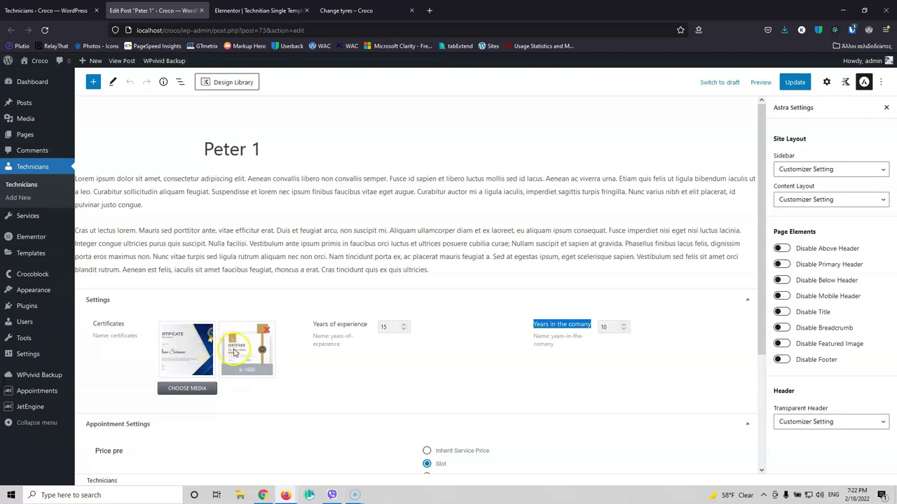
left_click(258, 11)
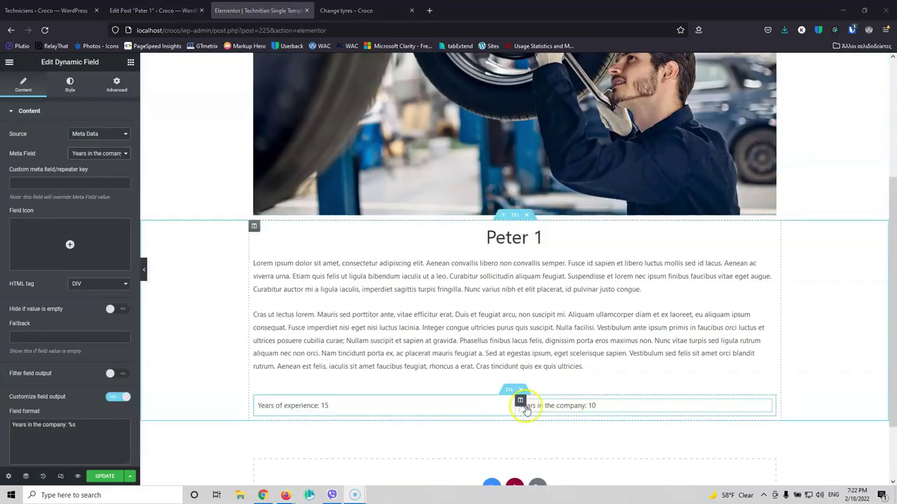
right_click(519, 403)
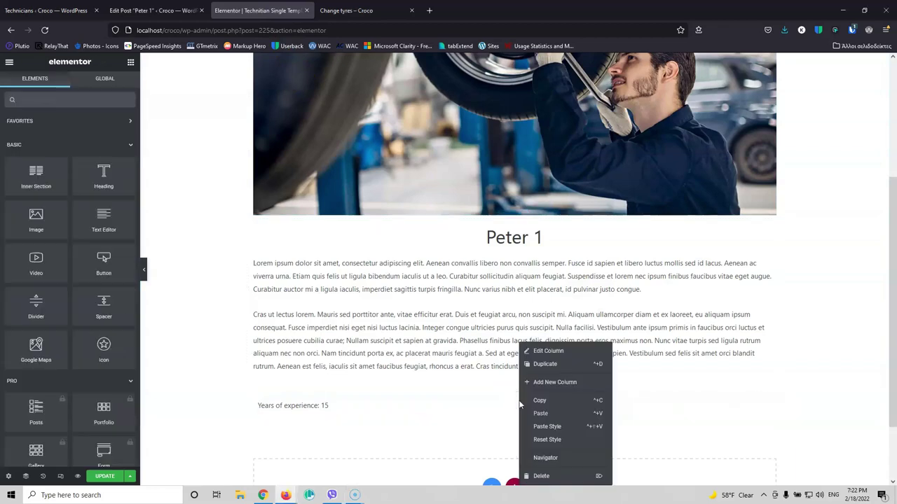
left_click(557, 364)
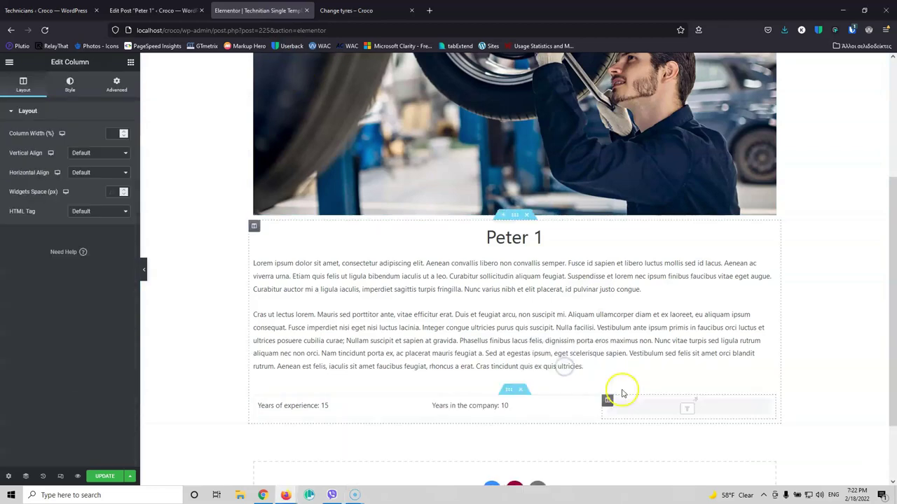
Step: Set the duplicated column's dynamic field to the Certificates meta field and turn off its customized field output
scroll(661, 411, "down", 1)
left_click(676, 323)
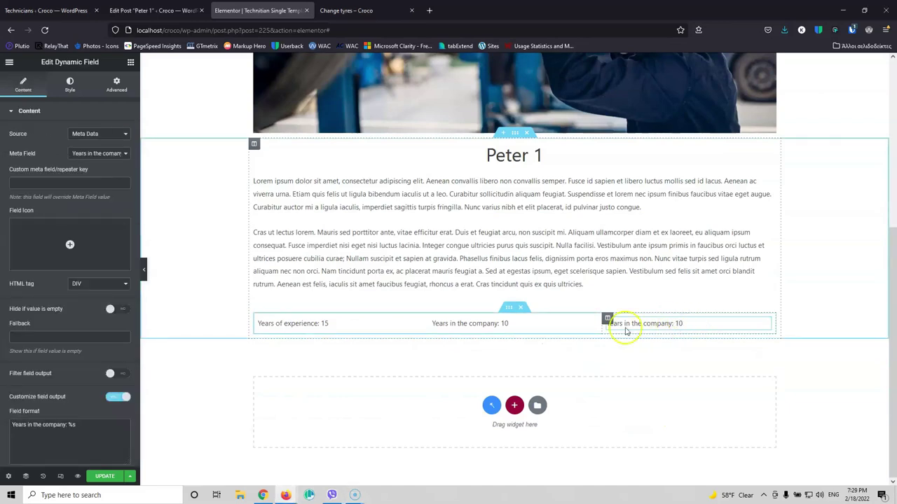
left_click(91, 154)
left_click(102, 177)
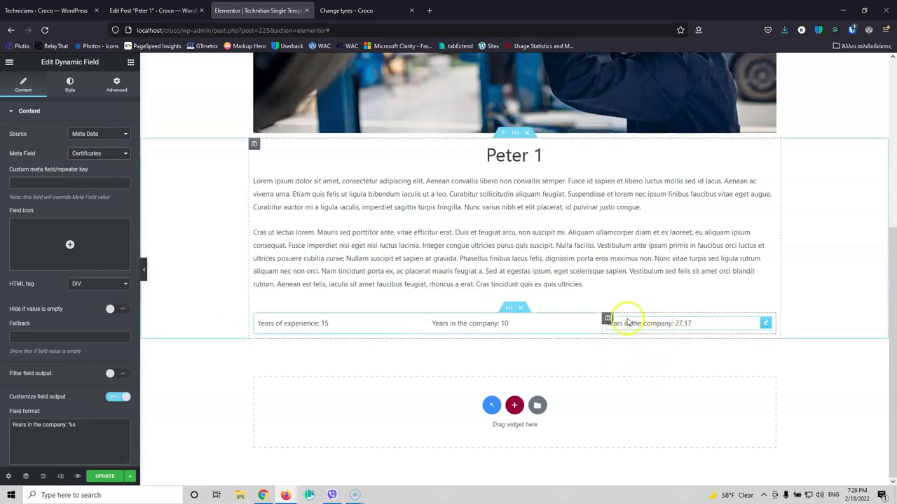
left_click(117, 397)
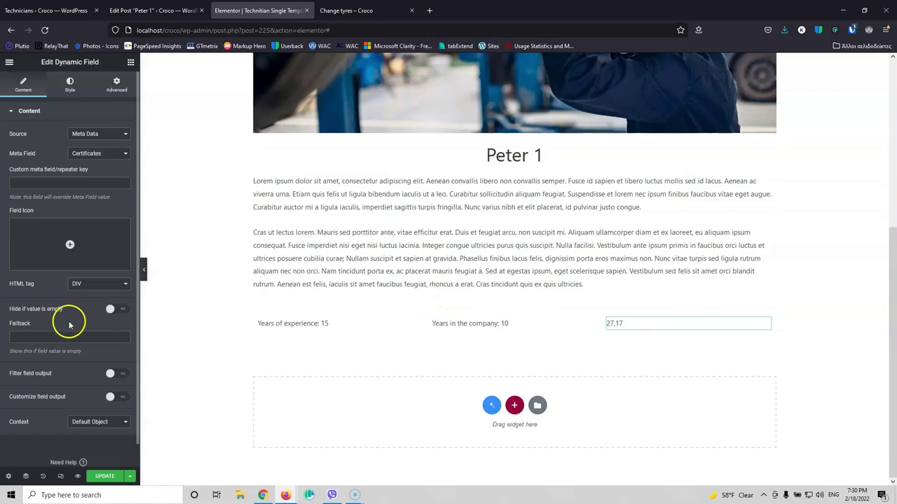
Step: Enable filtering of the Certificates field's output and set its callback to Get image by ID
left_click(117, 374)
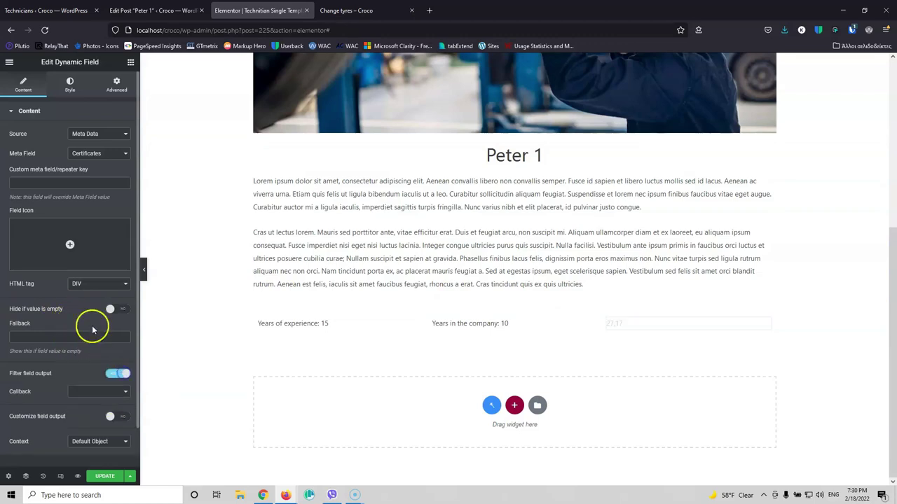
scroll(84, 322, "down", 2)
left_click(105, 350)
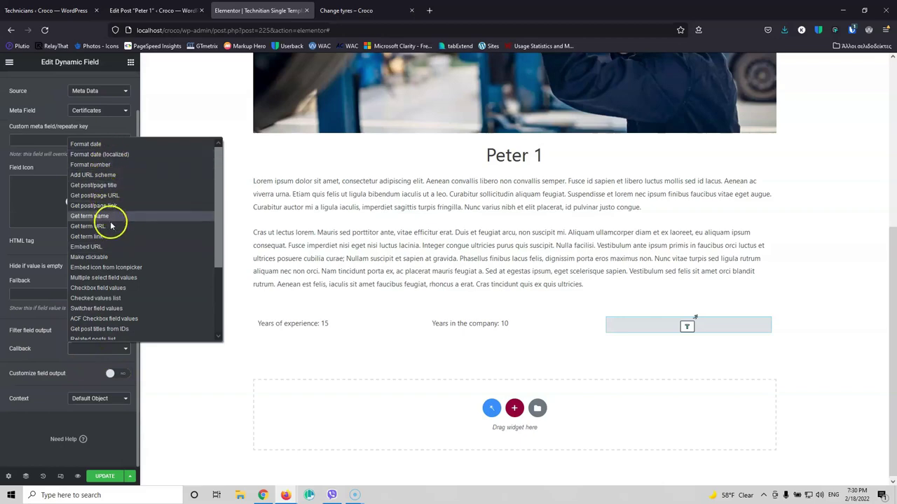
scroll(119, 255, "down", 3)
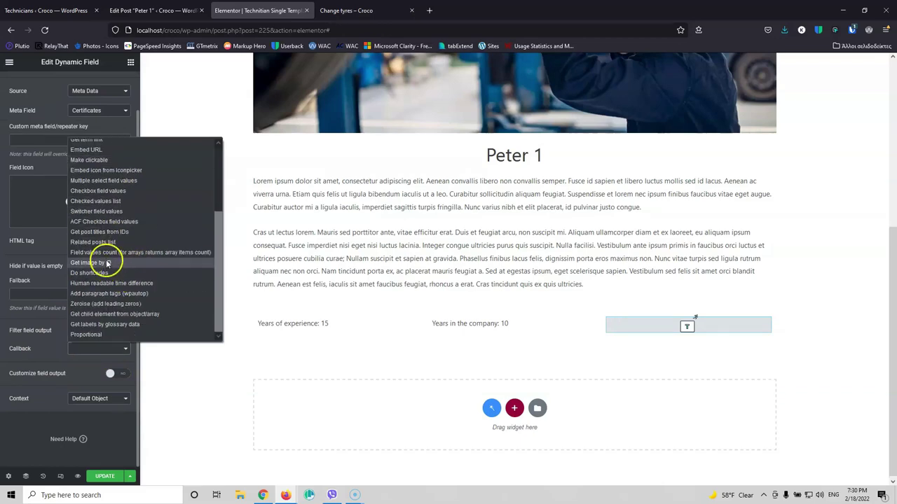
left_click(114, 263)
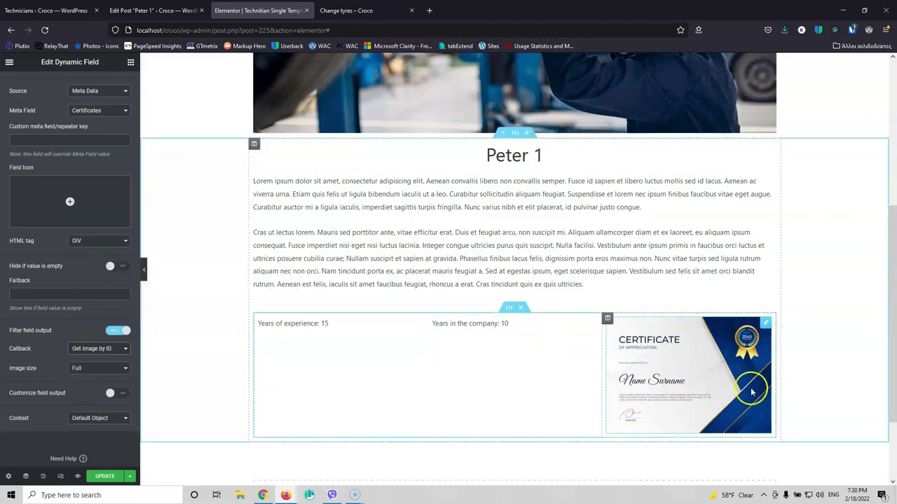
scroll(677, 347, "down", 3)
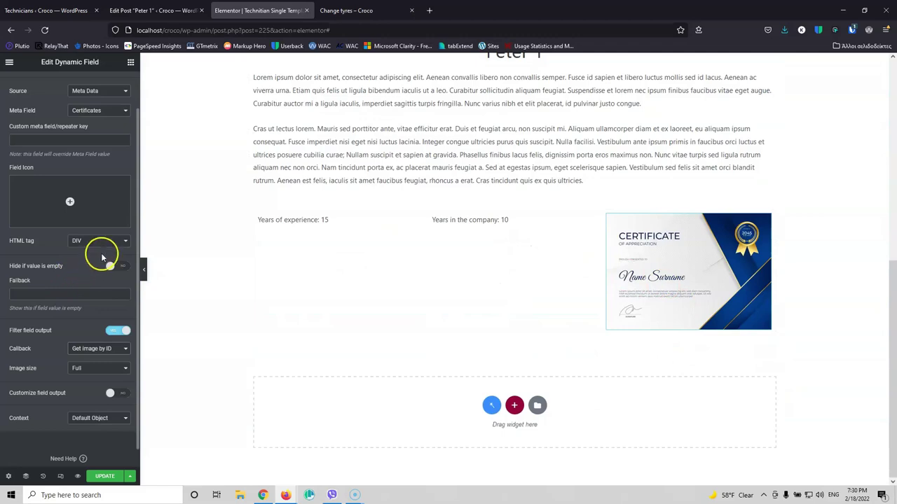
left_click(100, 348)
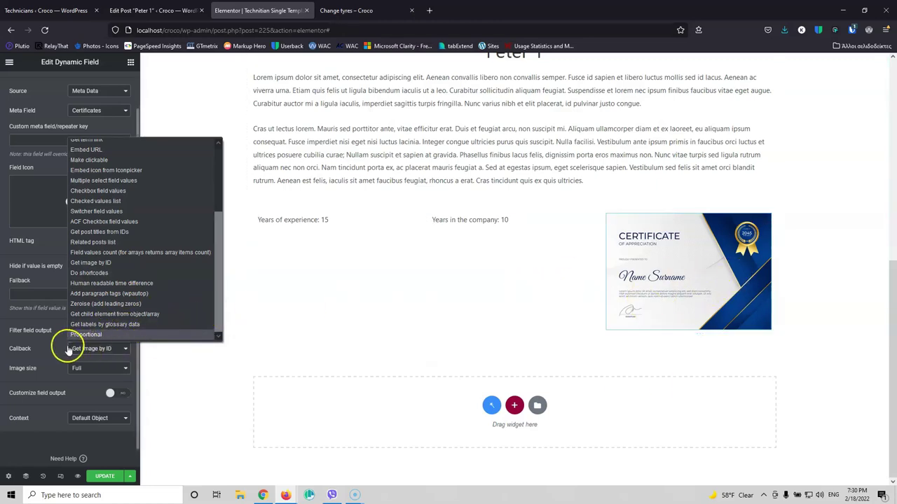
left_click(44, 343)
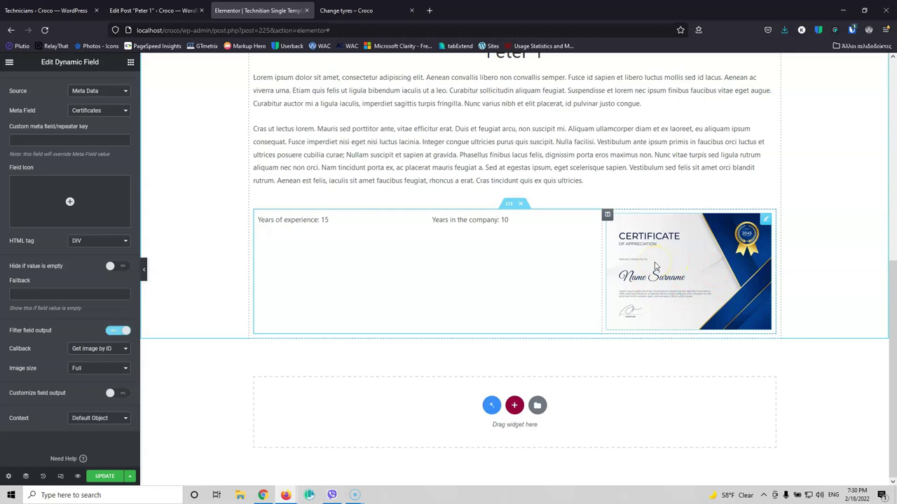
Step: Add a Dynamic Image widget below the certificate image and set its source to the blank Select option
left_click(130, 62)
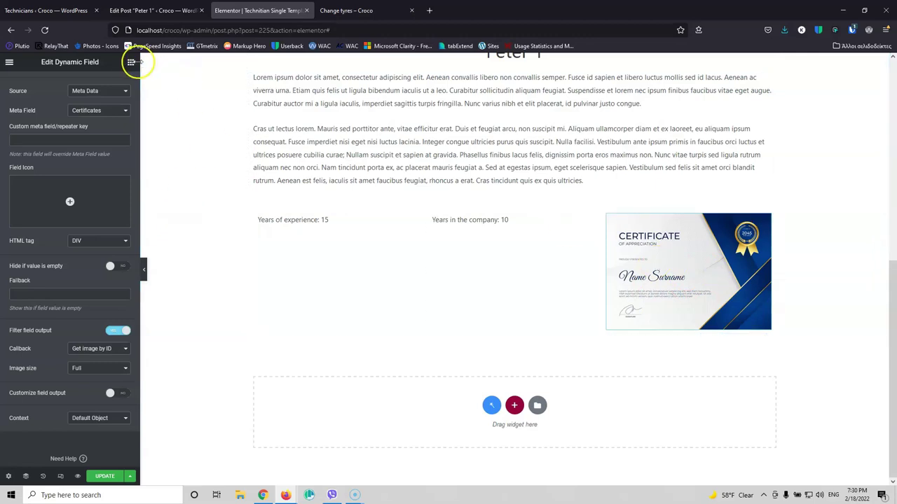
scroll(80, 260, "down", 15)
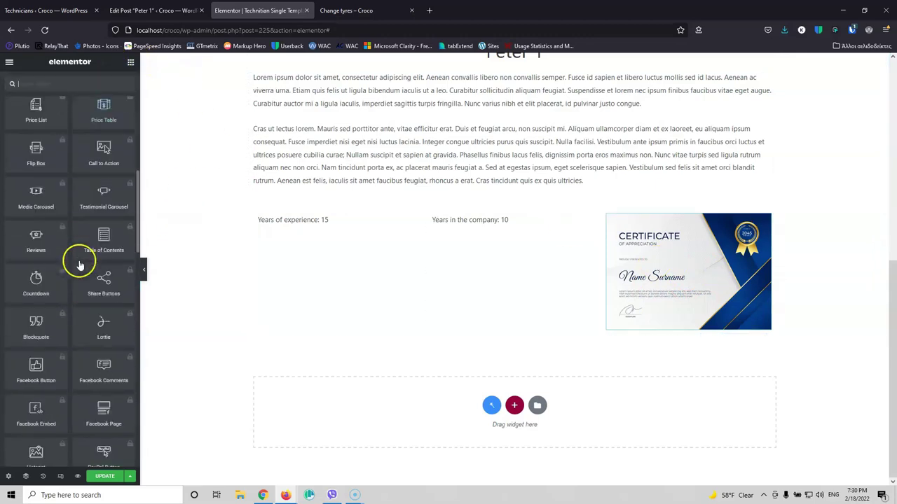
left_click_drag(112, 274, 660, 317)
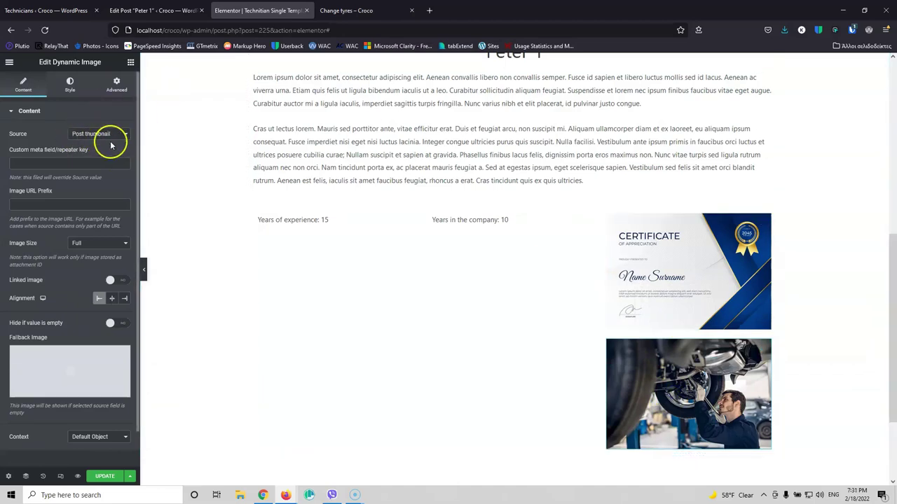
left_click(91, 136)
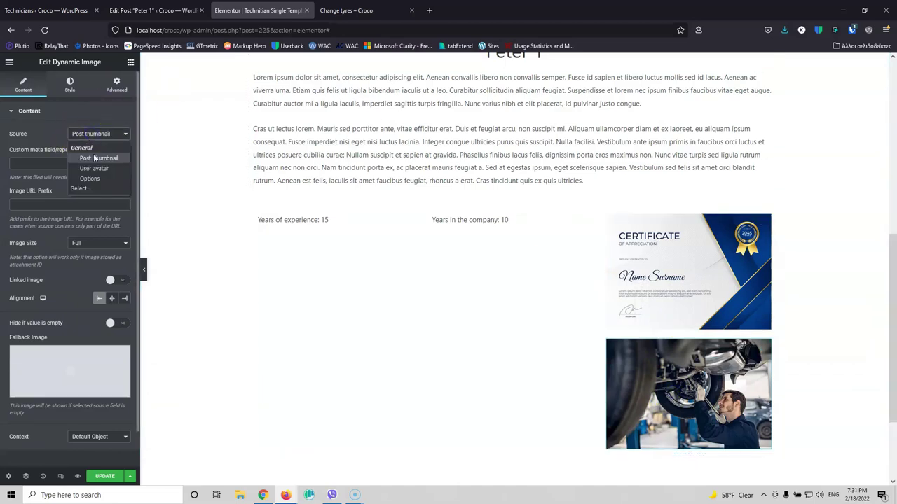
left_click(92, 191)
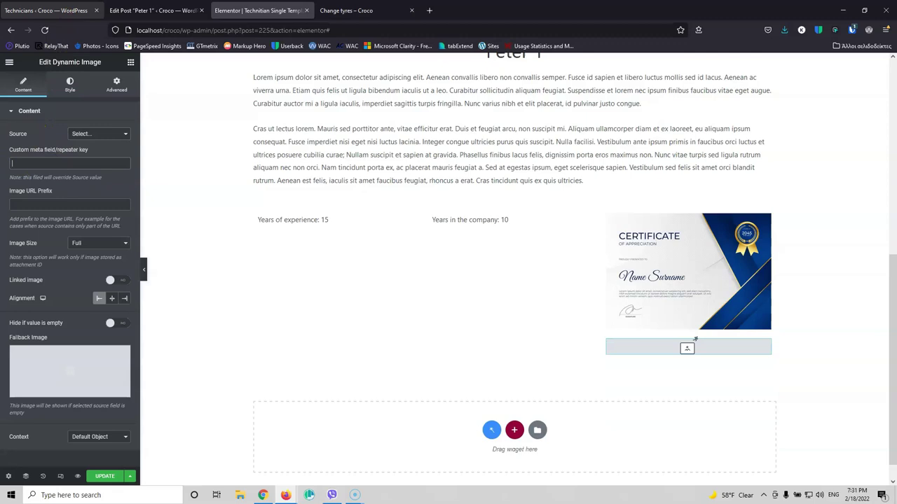
Step: Open the Technicians post type in JetEngine and copy the Name/ID of its Certificates meta field
left_click(45, 11)
mouse_move(31, 408)
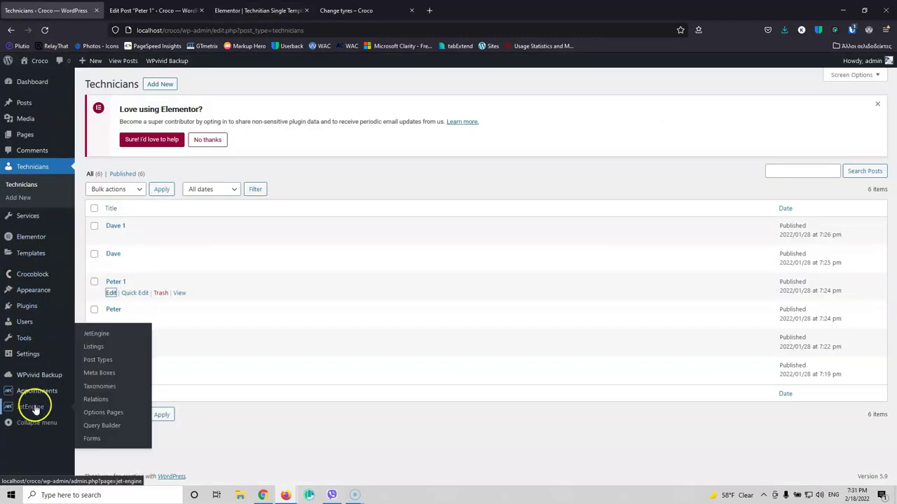
middle_click(107, 365)
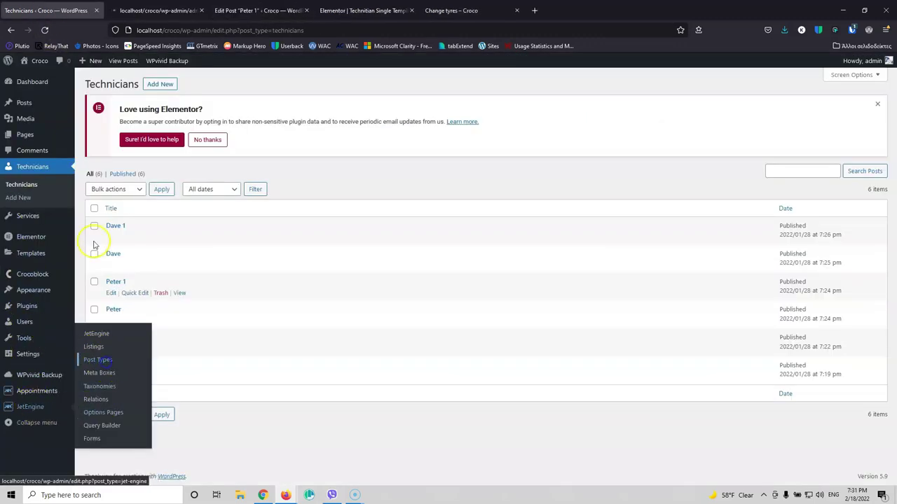
key("ctrl+Tab")
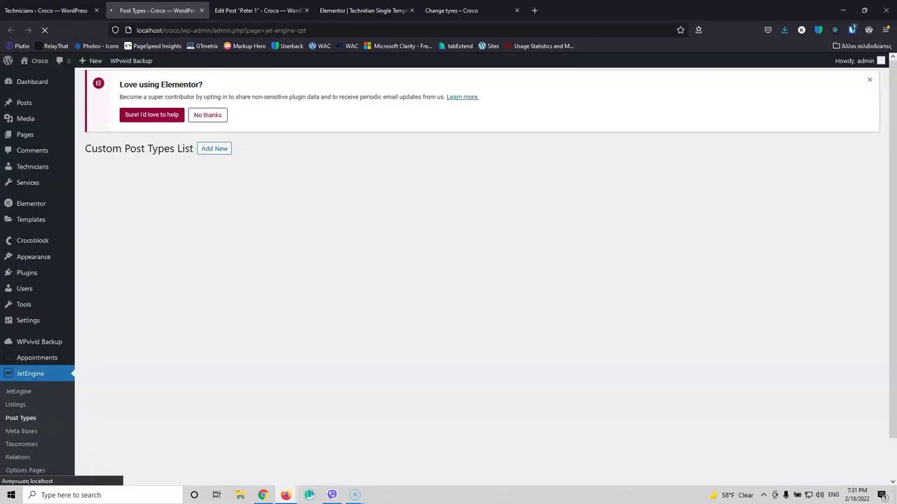
left_click(117, 215)
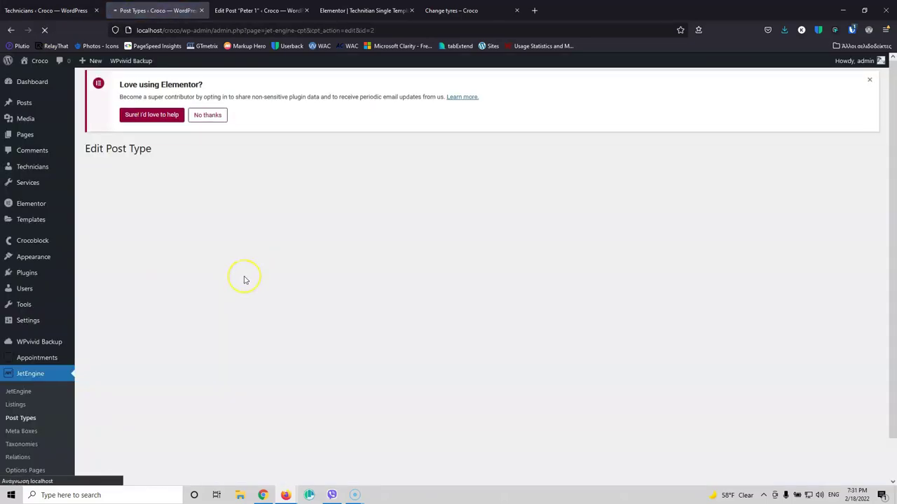
scroll(224, 316, "down", 1)
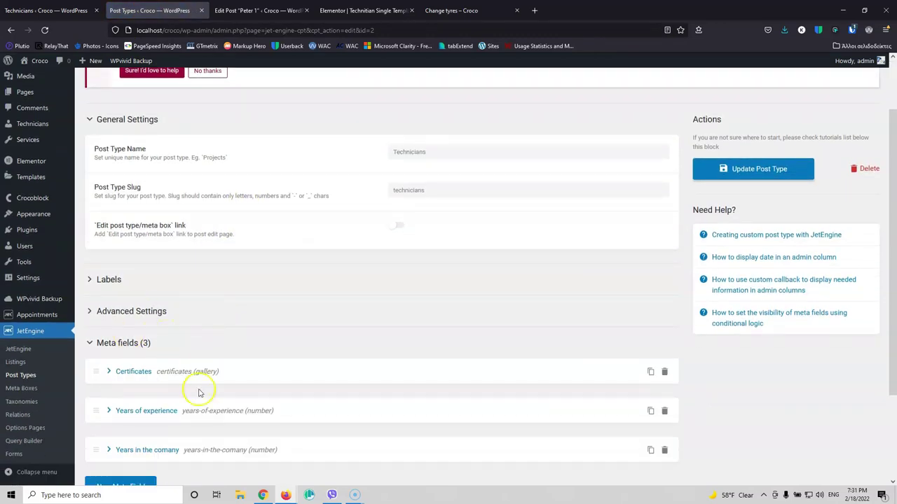
left_click(129, 372)
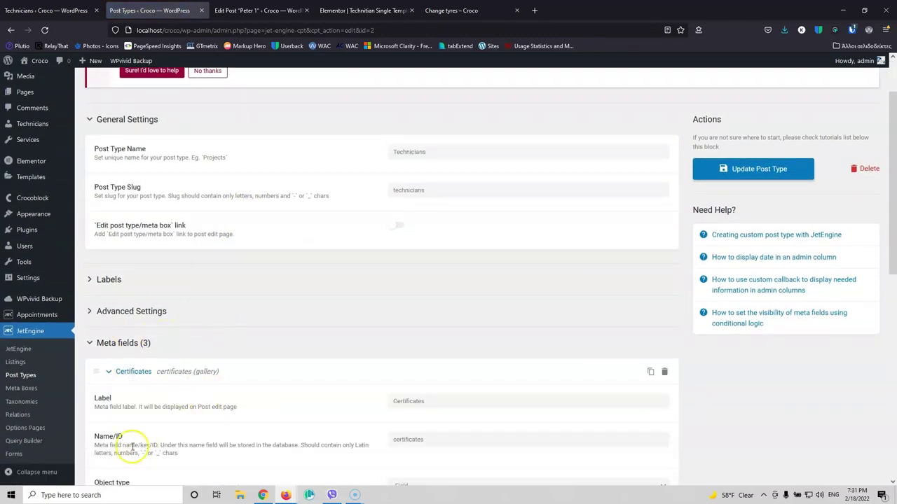
double_click(410, 439)
key("ctrl+c")
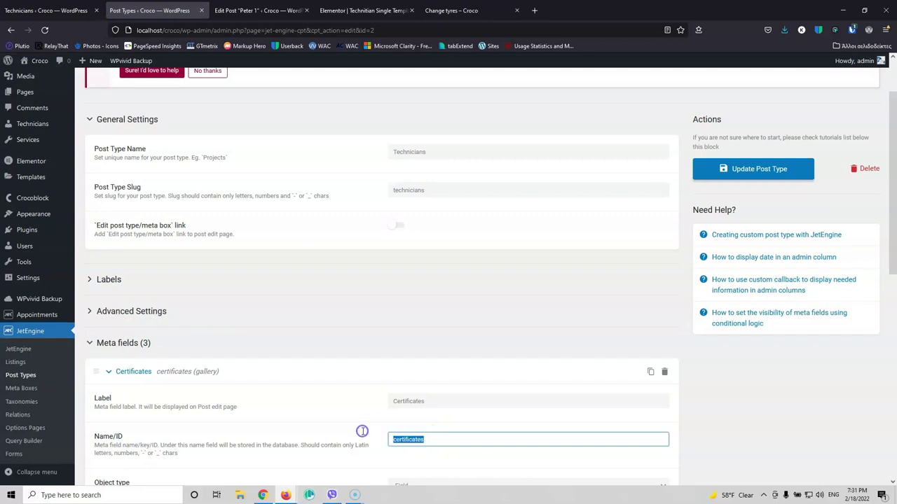
Step: Close the post type settings and set the Dynamic Image's custom meta field key to "certificates" in the technician template
left_click(200, 11)
left_click(263, 9)
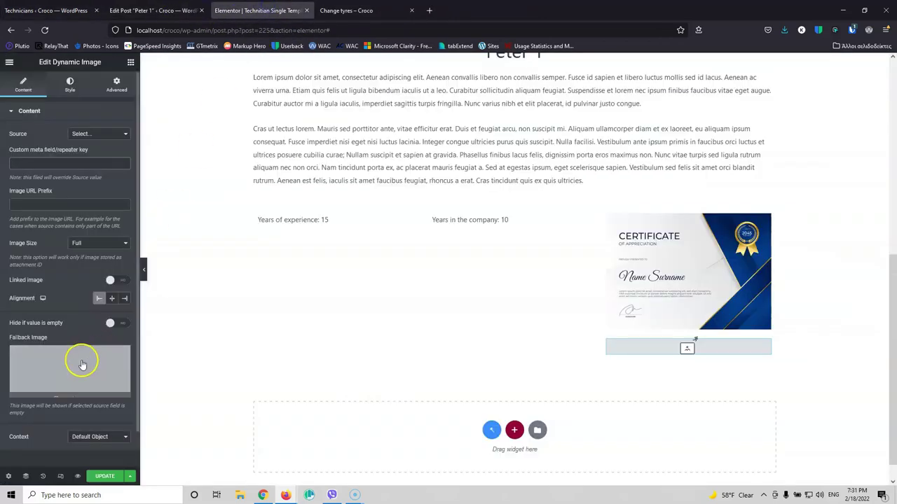
key("ctrl+v")
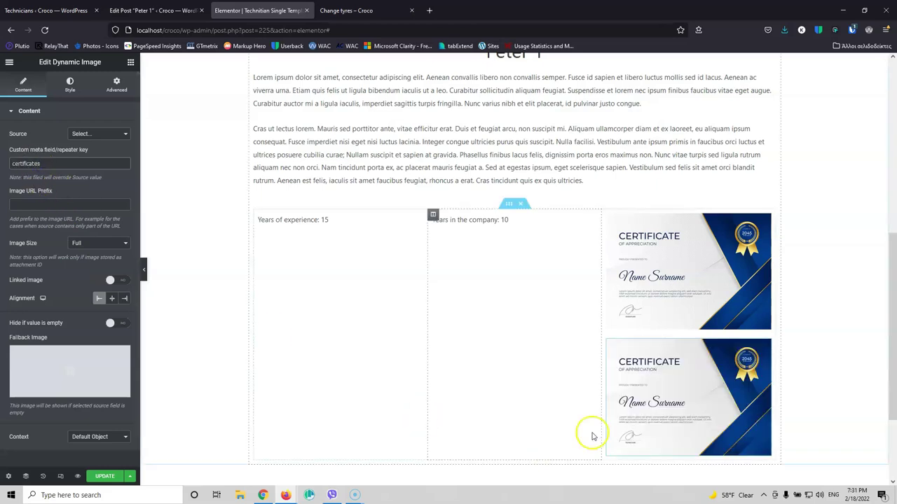
Step: Delete the Dynamic Image widget below the certificate and update the template
left_click(689, 404)
right_click(766, 347)
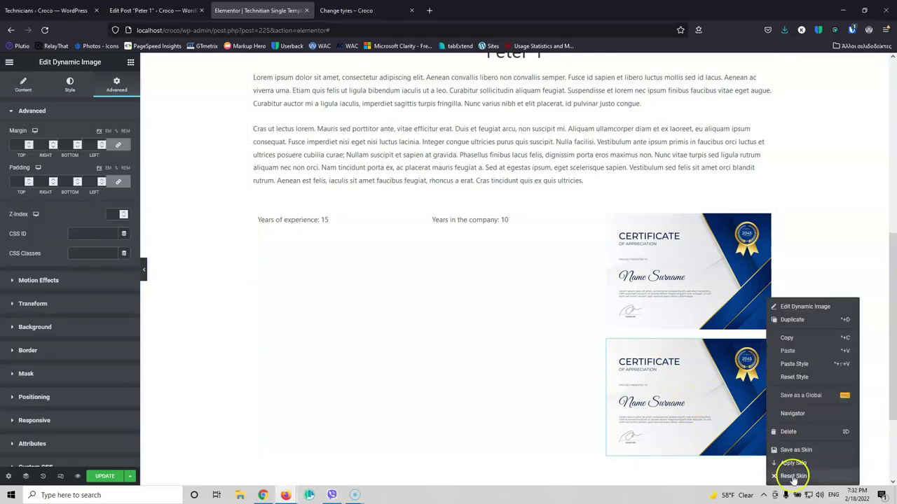
left_click(792, 431)
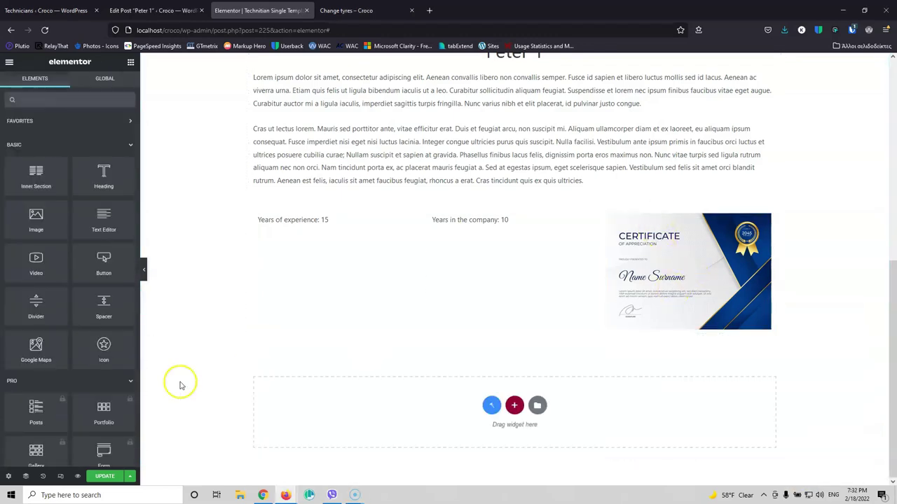
left_click(105, 476)
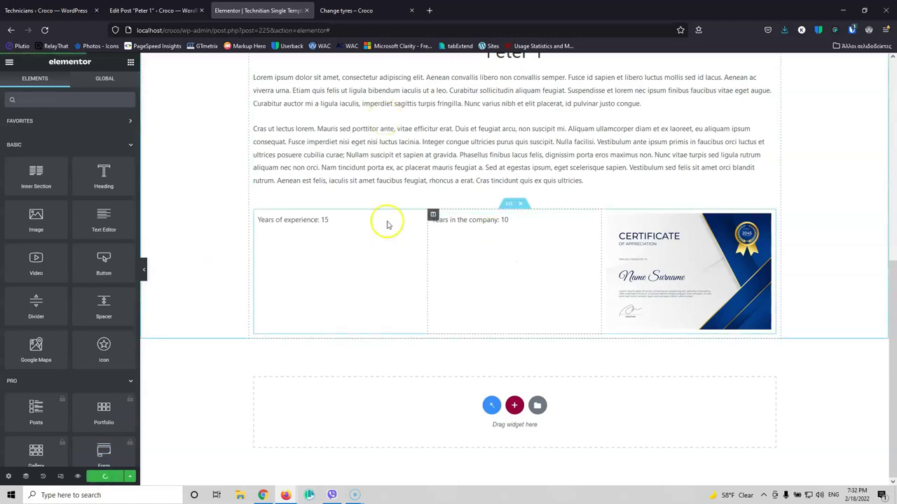
Step: Set the vertical alignment of the years of experience and years in the company columns to Middle, then update the template
left_click(259, 217)
left_click(98, 153)
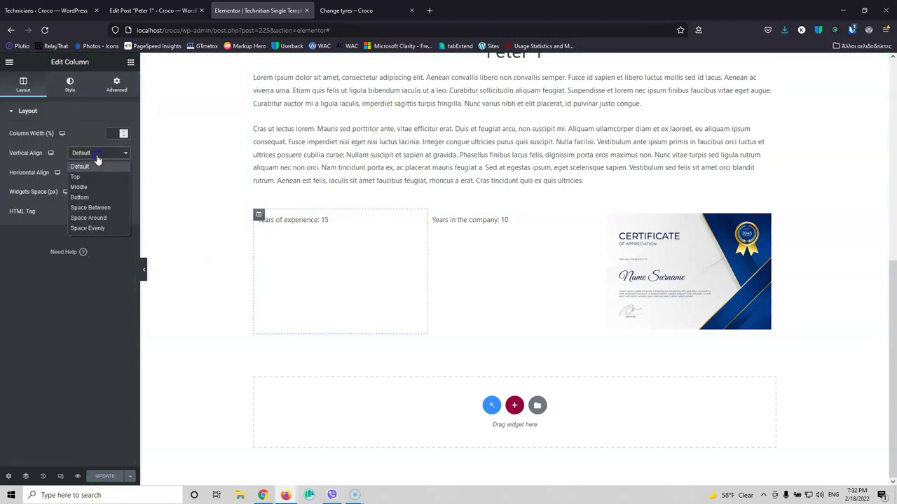
left_click(96, 188)
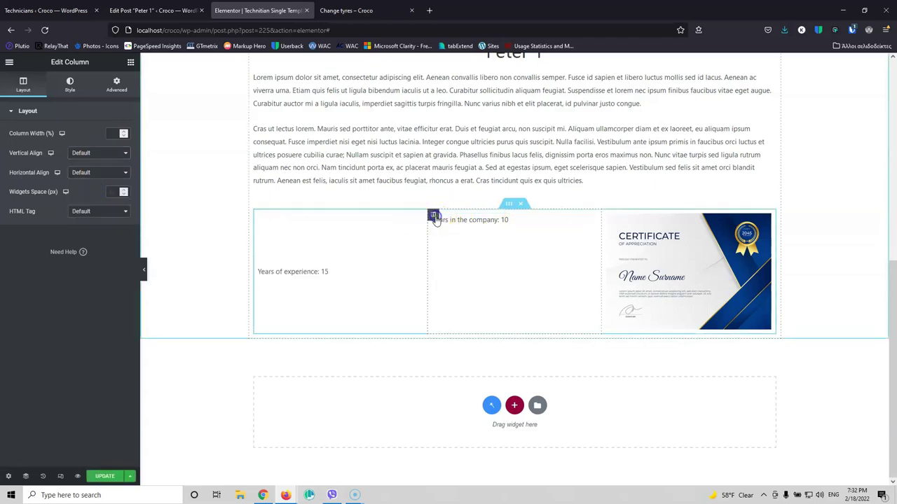
left_click(433, 217)
left_click(98, 153)
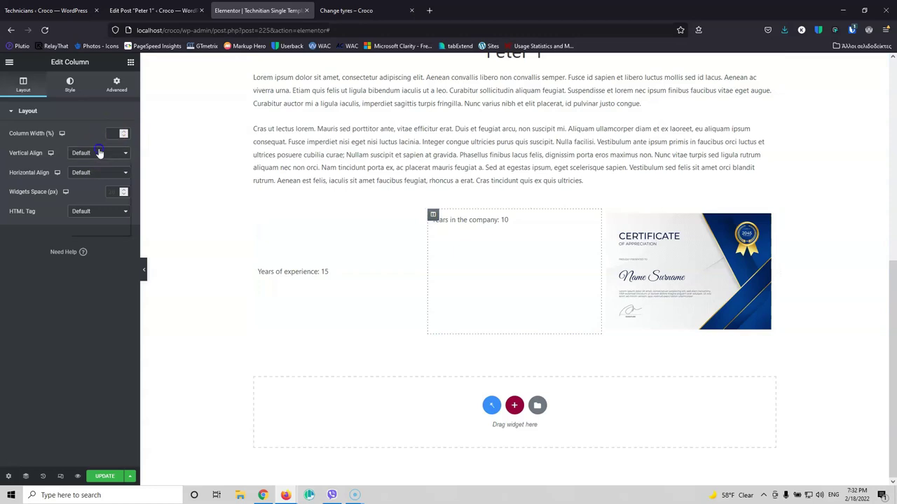
left_click(95, 188)
left_click(101, 475)
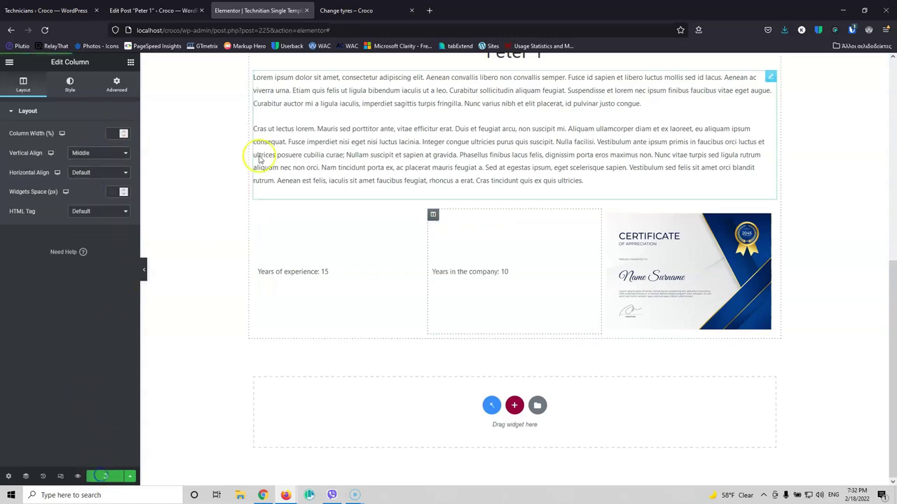
Step: Open the third technician's single page from the site's Technicians page and check its image, description, experience fields and certificate
left_click(347, 11)
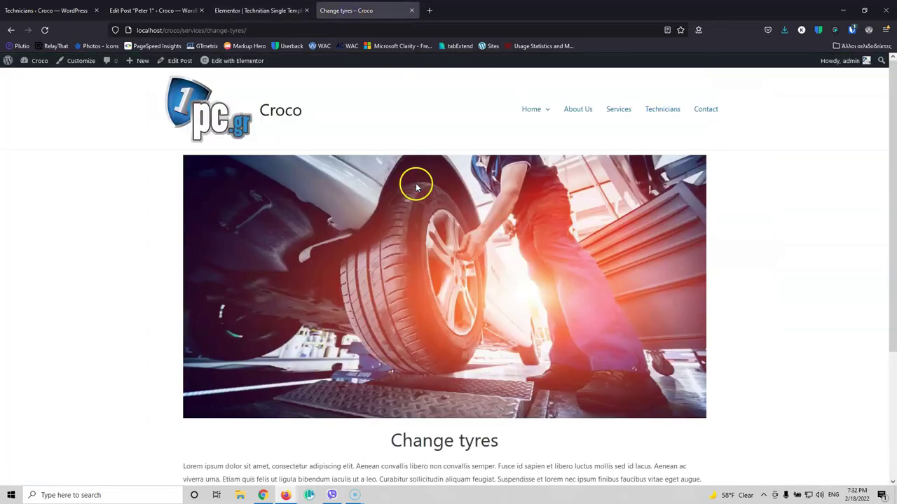
left_click(664, 112)
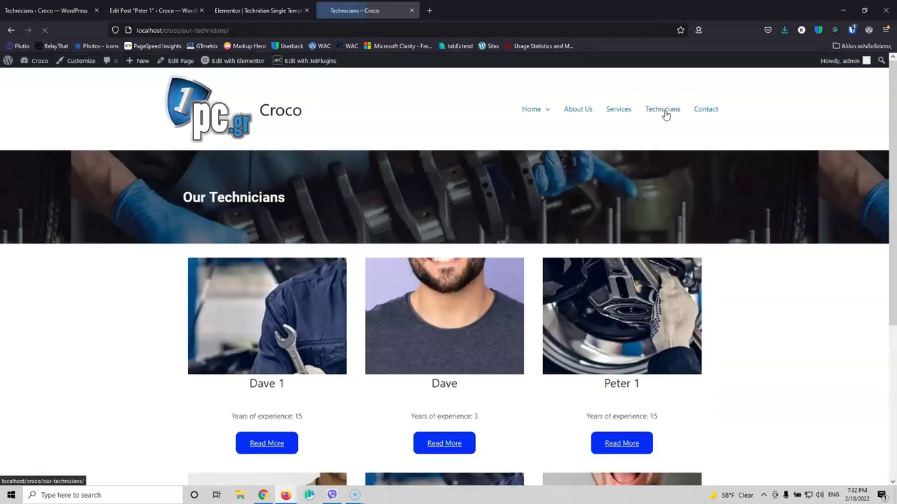
scroll(390, 269, "down", 3)
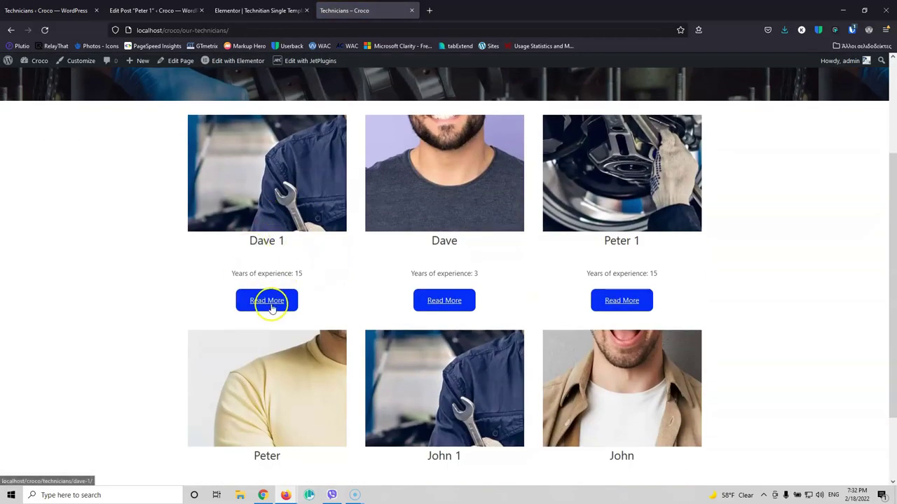
left_click(626, 301)
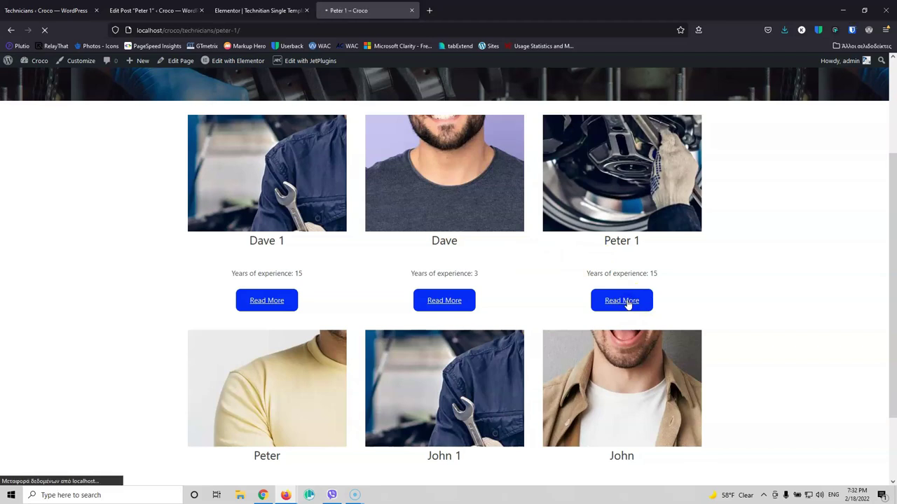
scroll(420, 303, "down", 3)
scroll(420, 302, "down", 4)
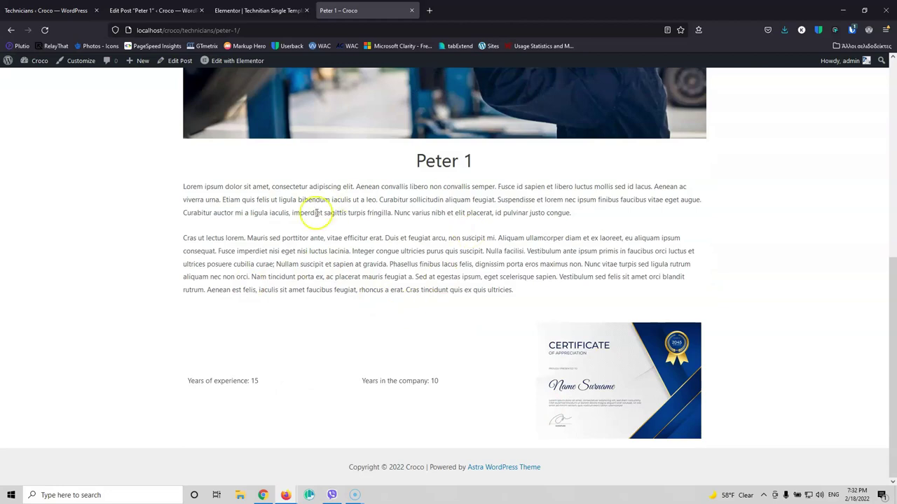
scroll(382, 189, "up", 8)
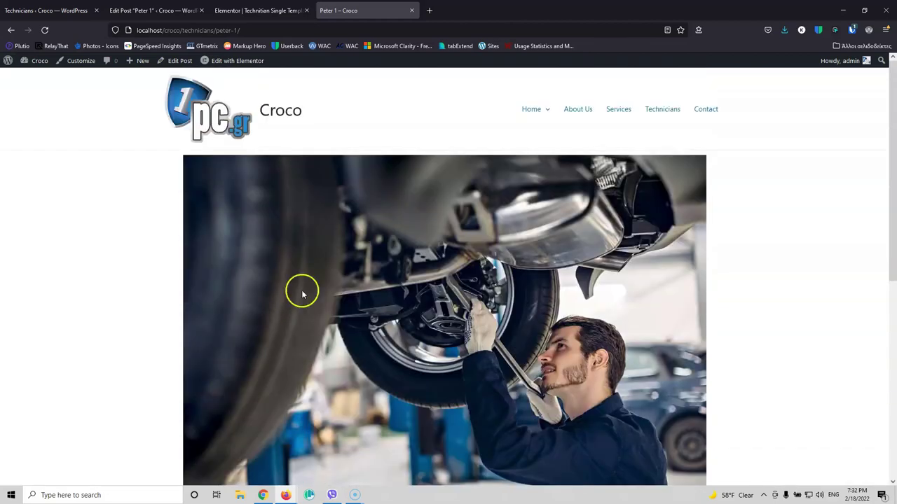
scroll(357, 280, "down", 6)
scroll(413, 315, "down", 2)
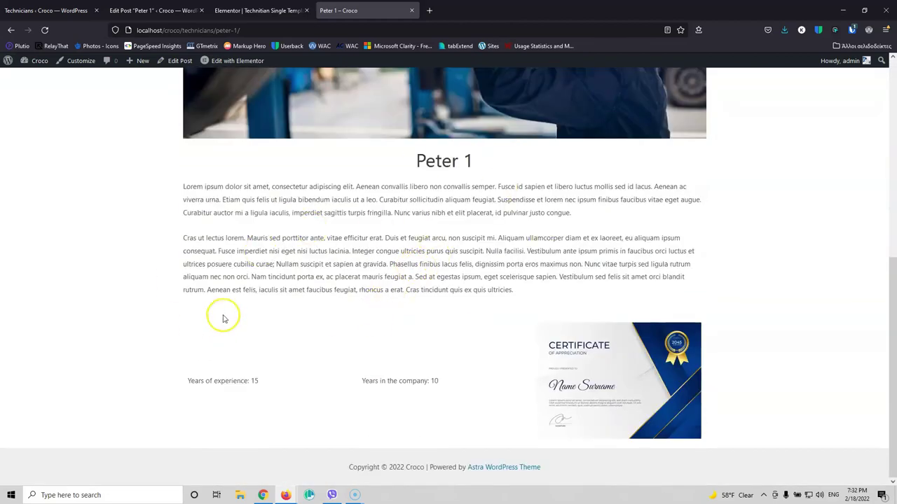
scroll(231, 316, "up", 6)
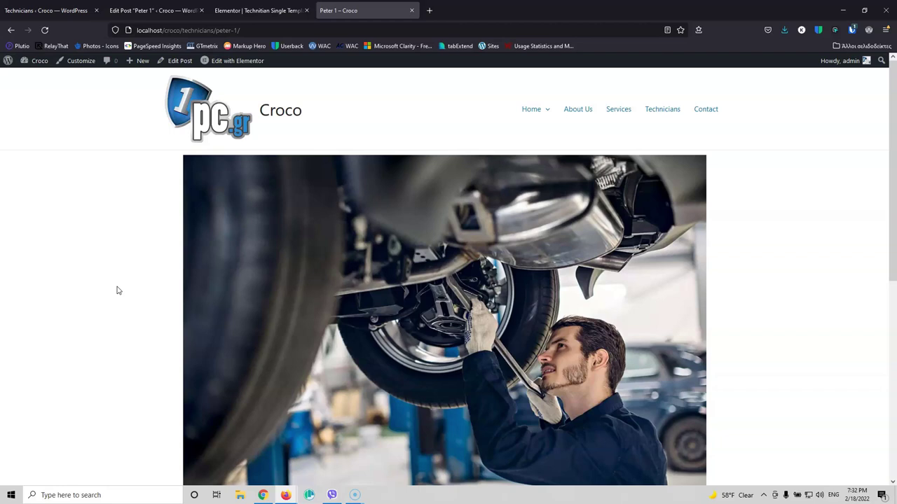
scroll(414, 341, "down", 6)
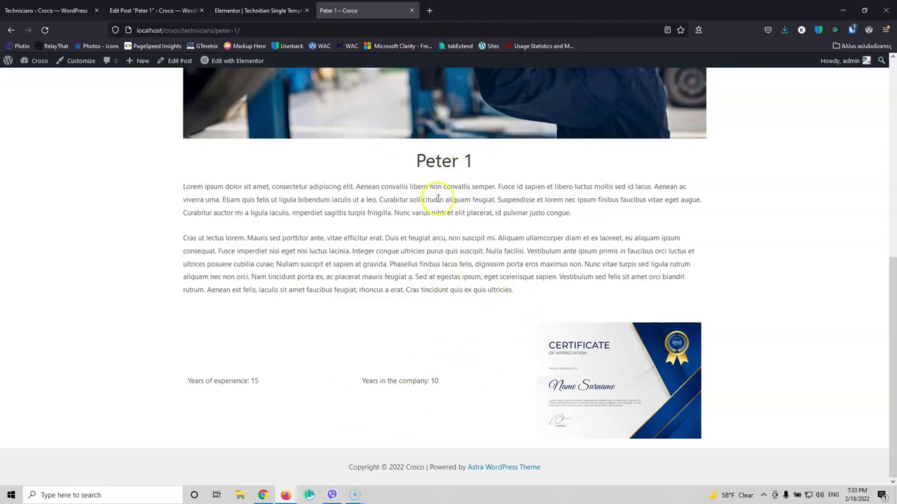
left_click(28, 11)
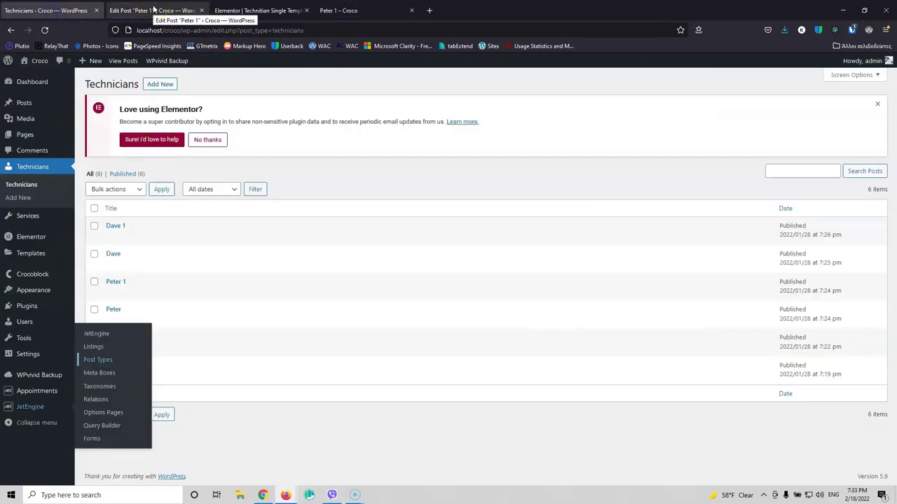
left_click(338, 427)
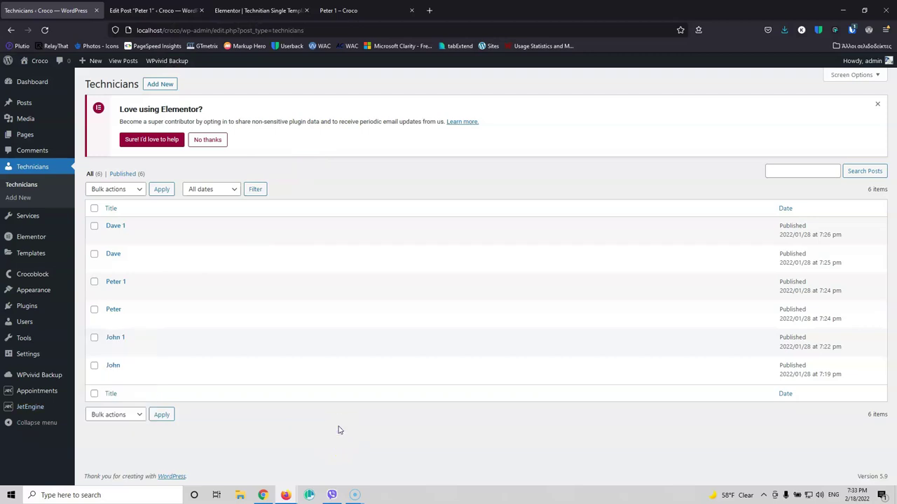